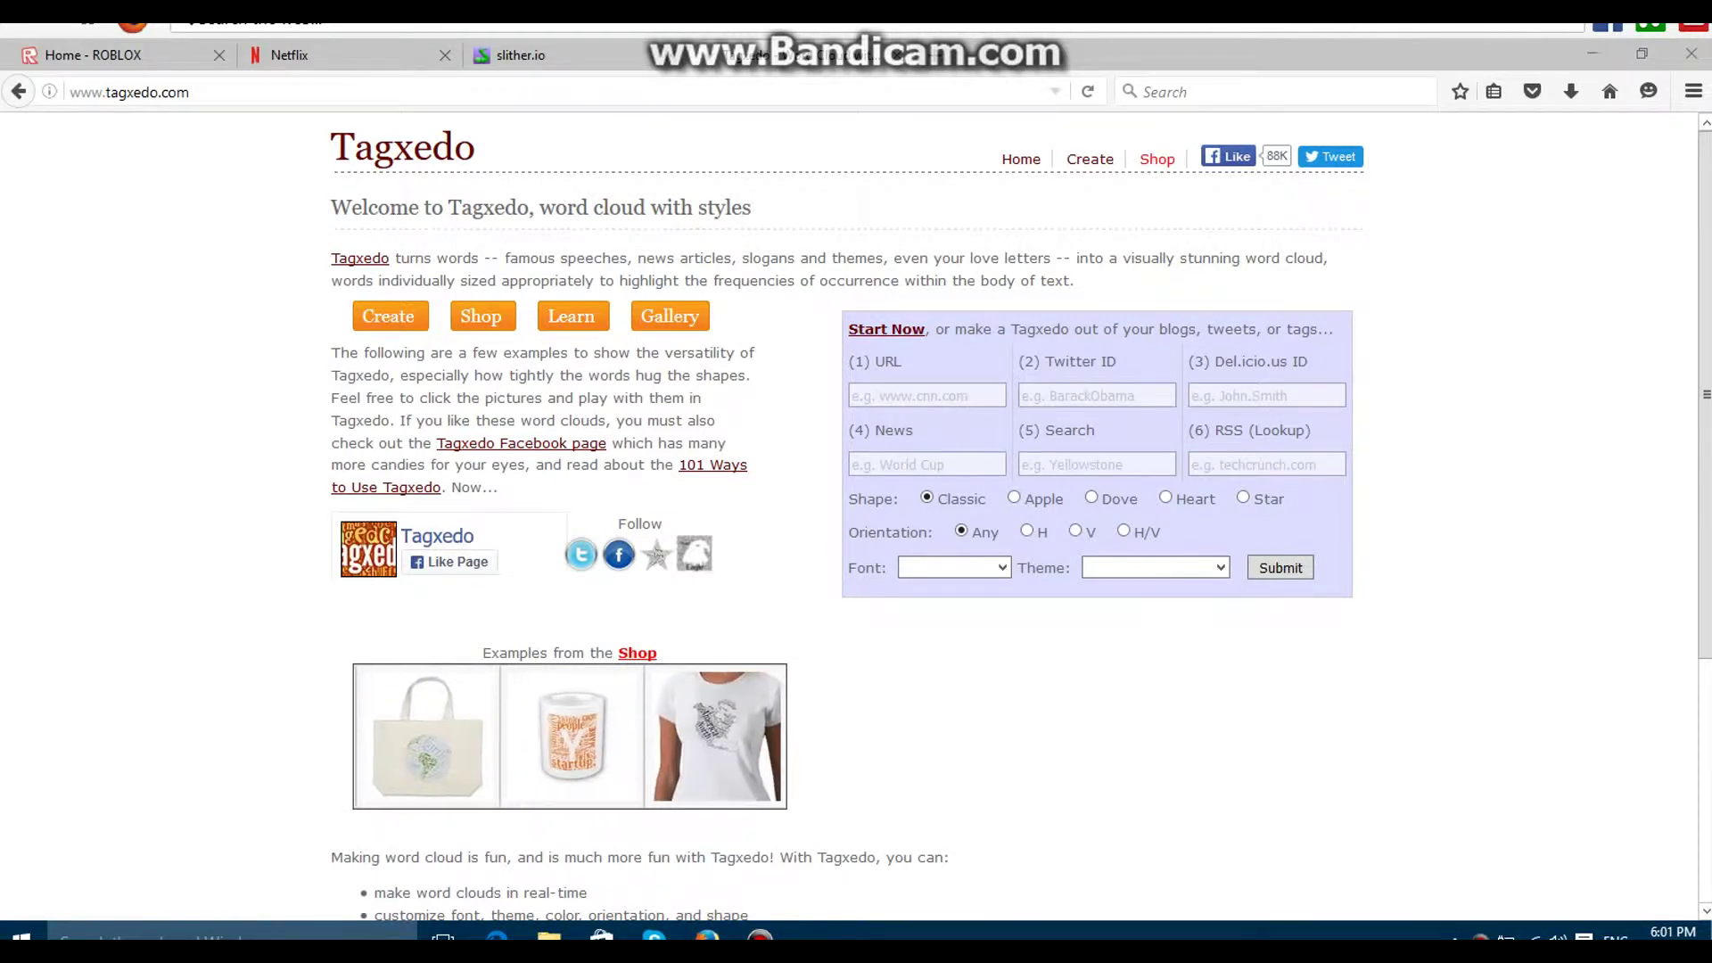
Go to tagxedo.com from a blank browser page.
click(574, 738)
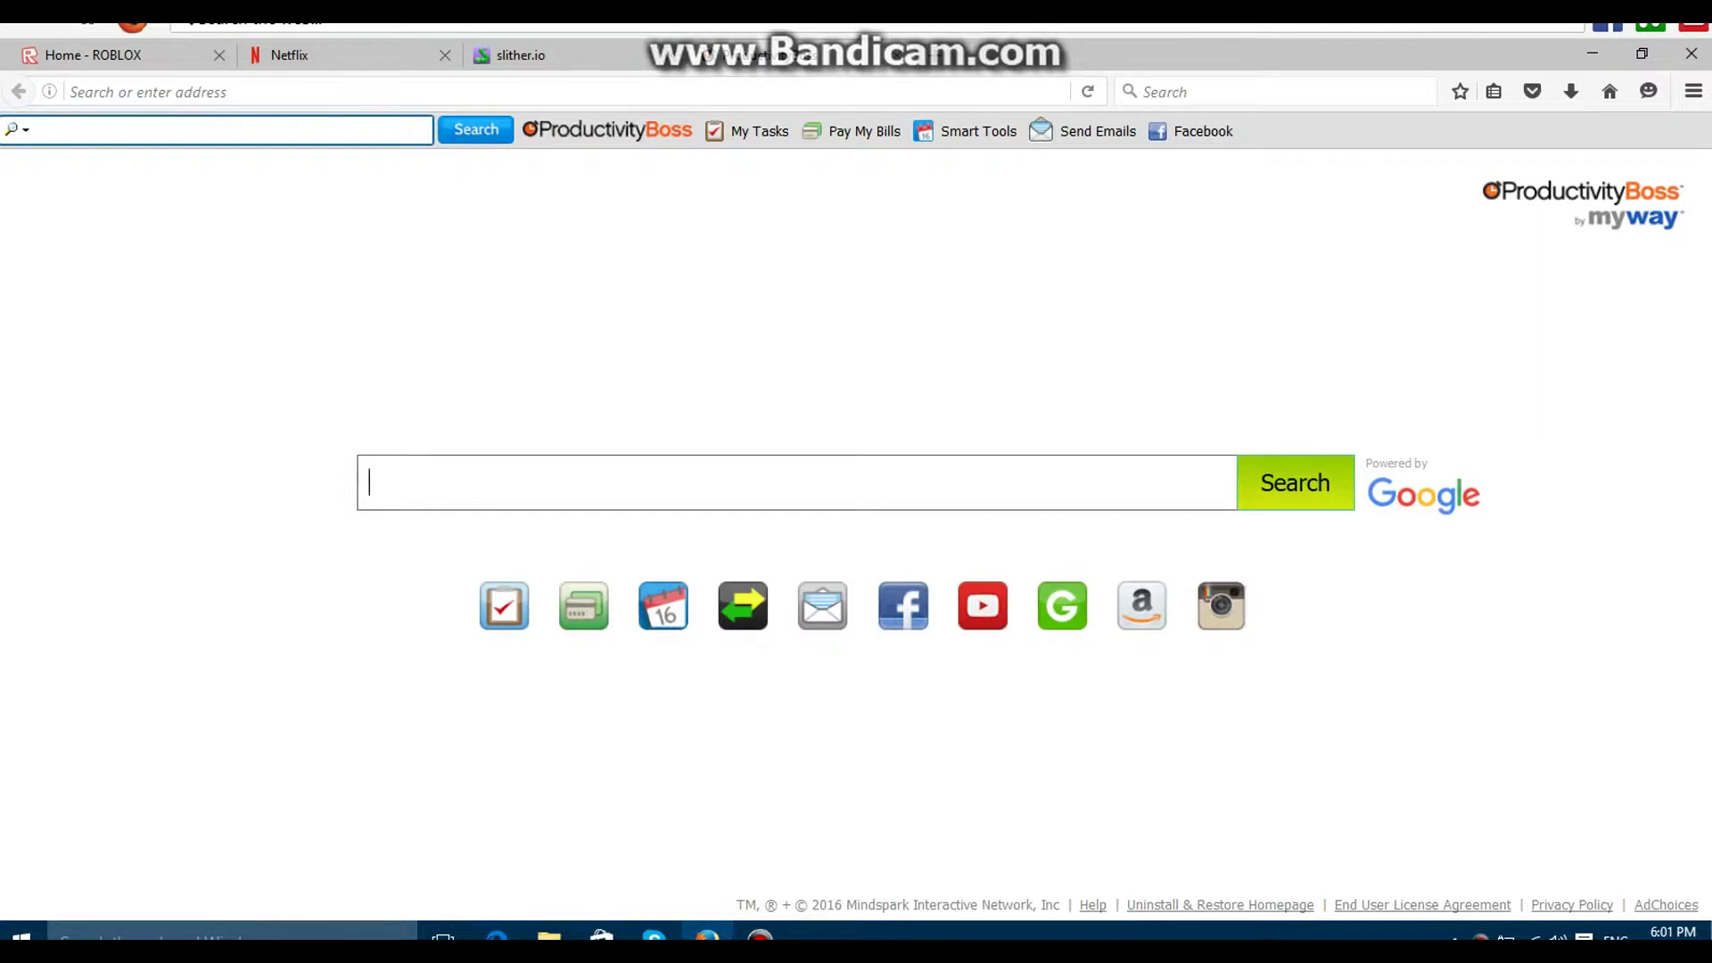
drag(996, 937, 996, 954)
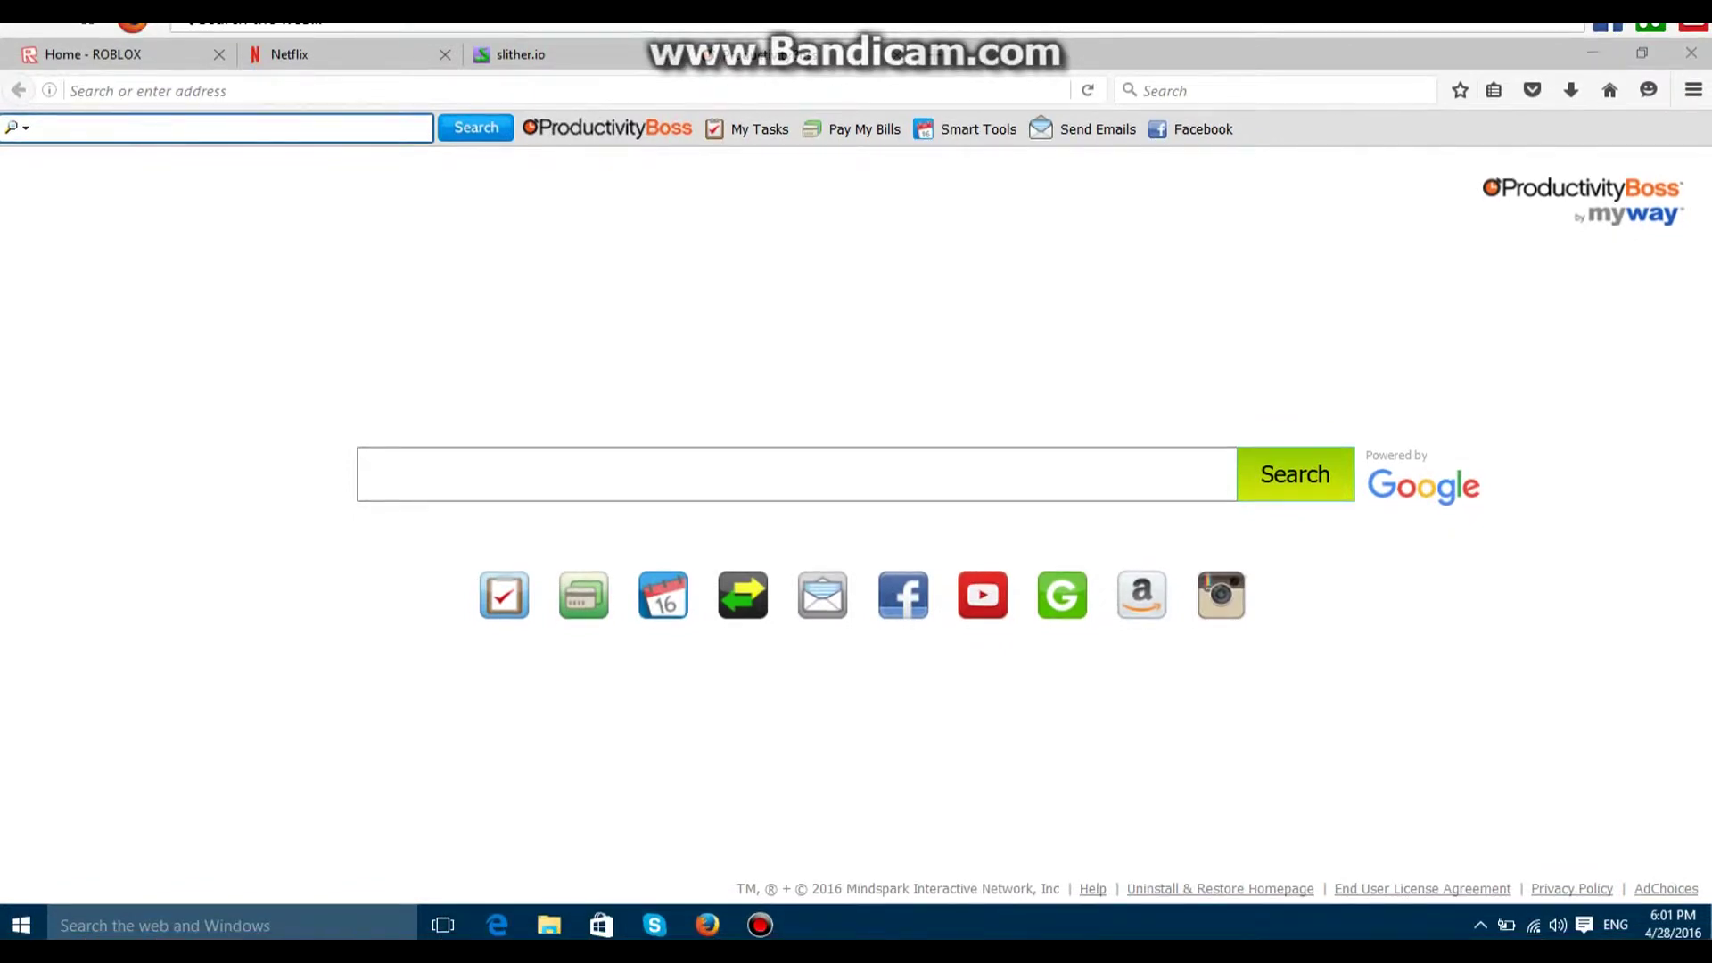
click(71, 91)
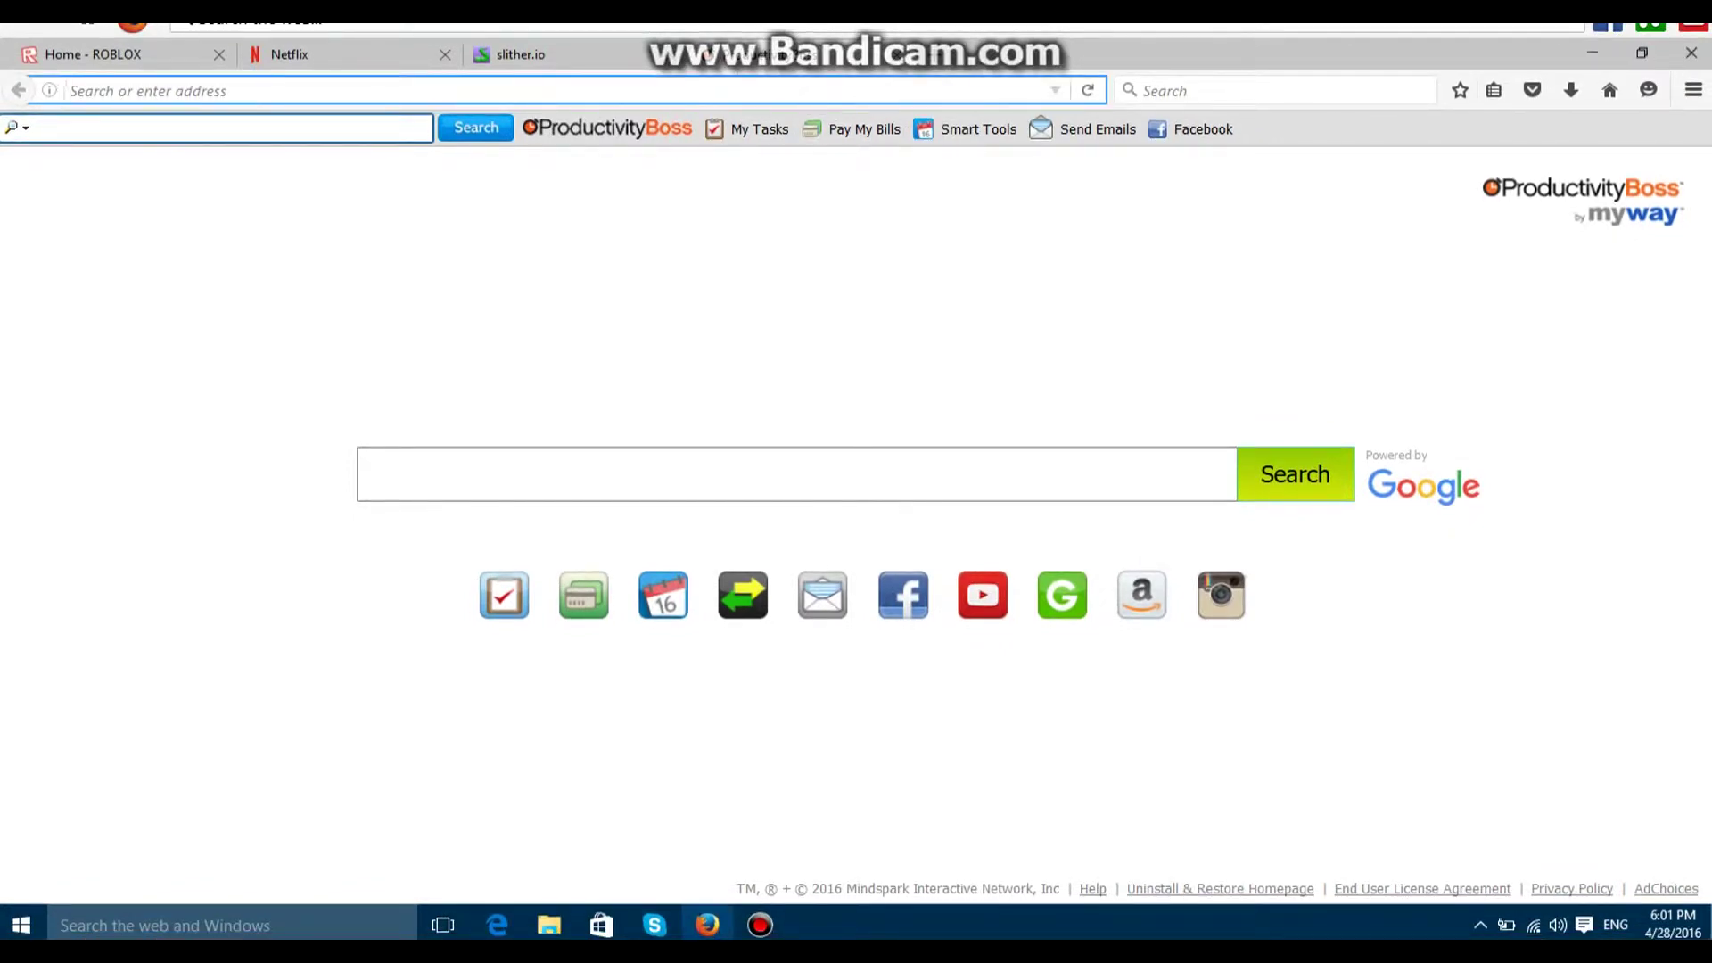
text(tagx)
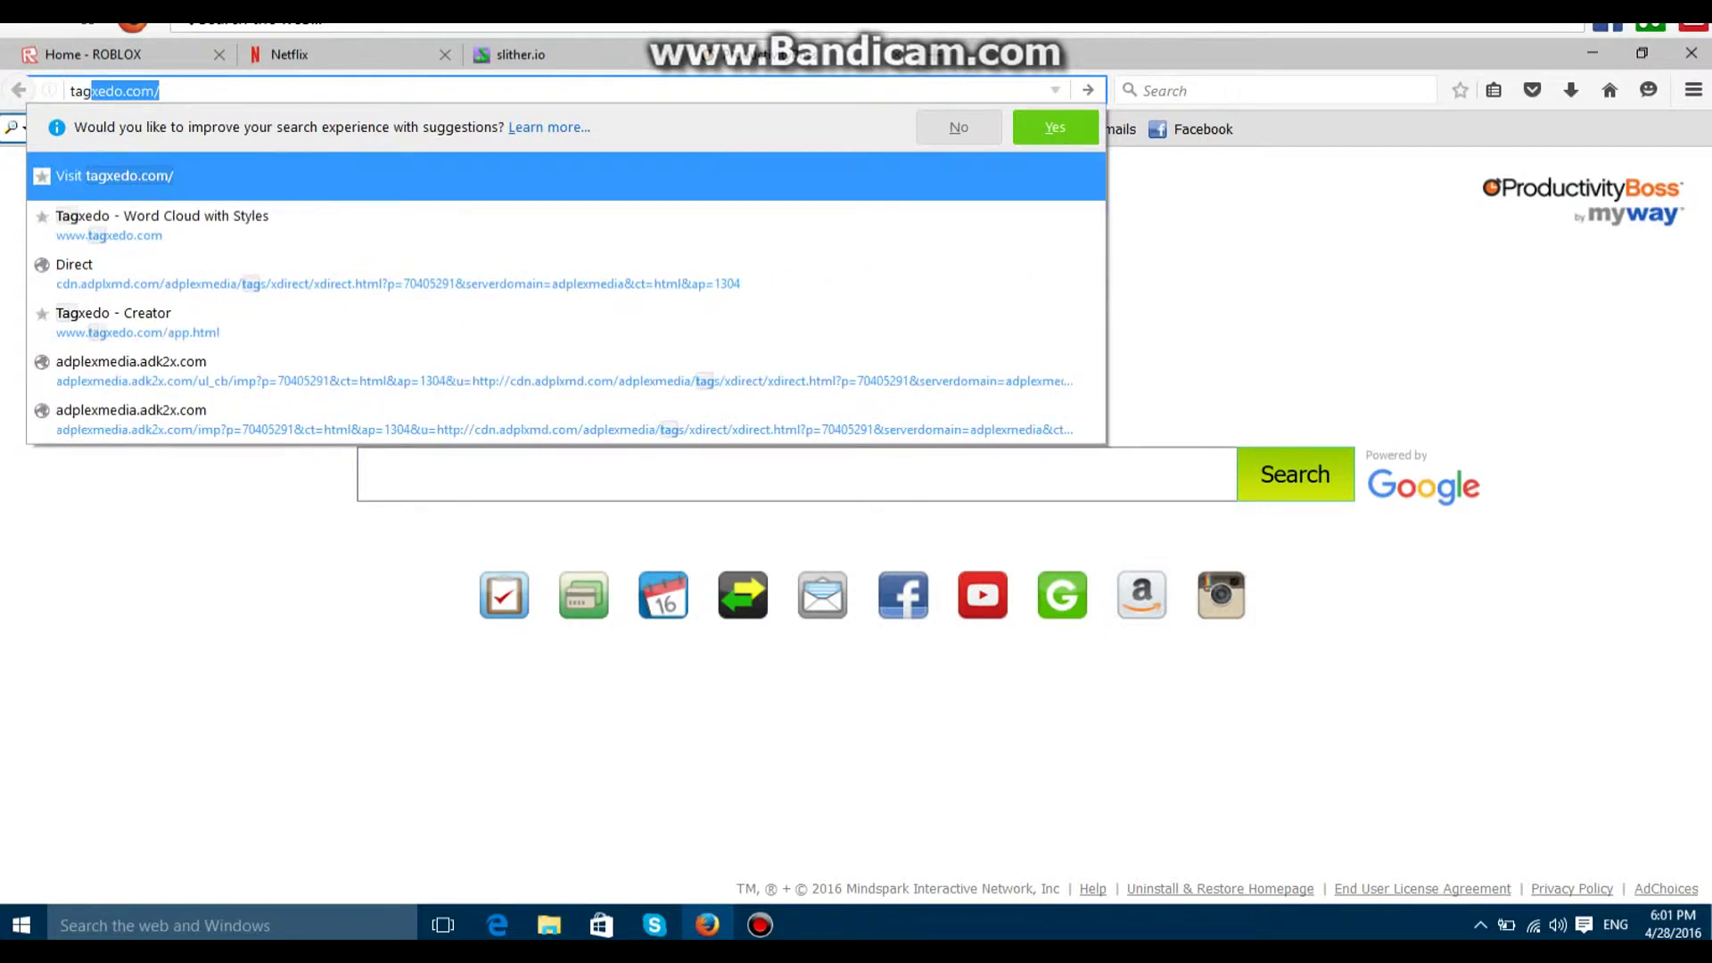
text(edo)
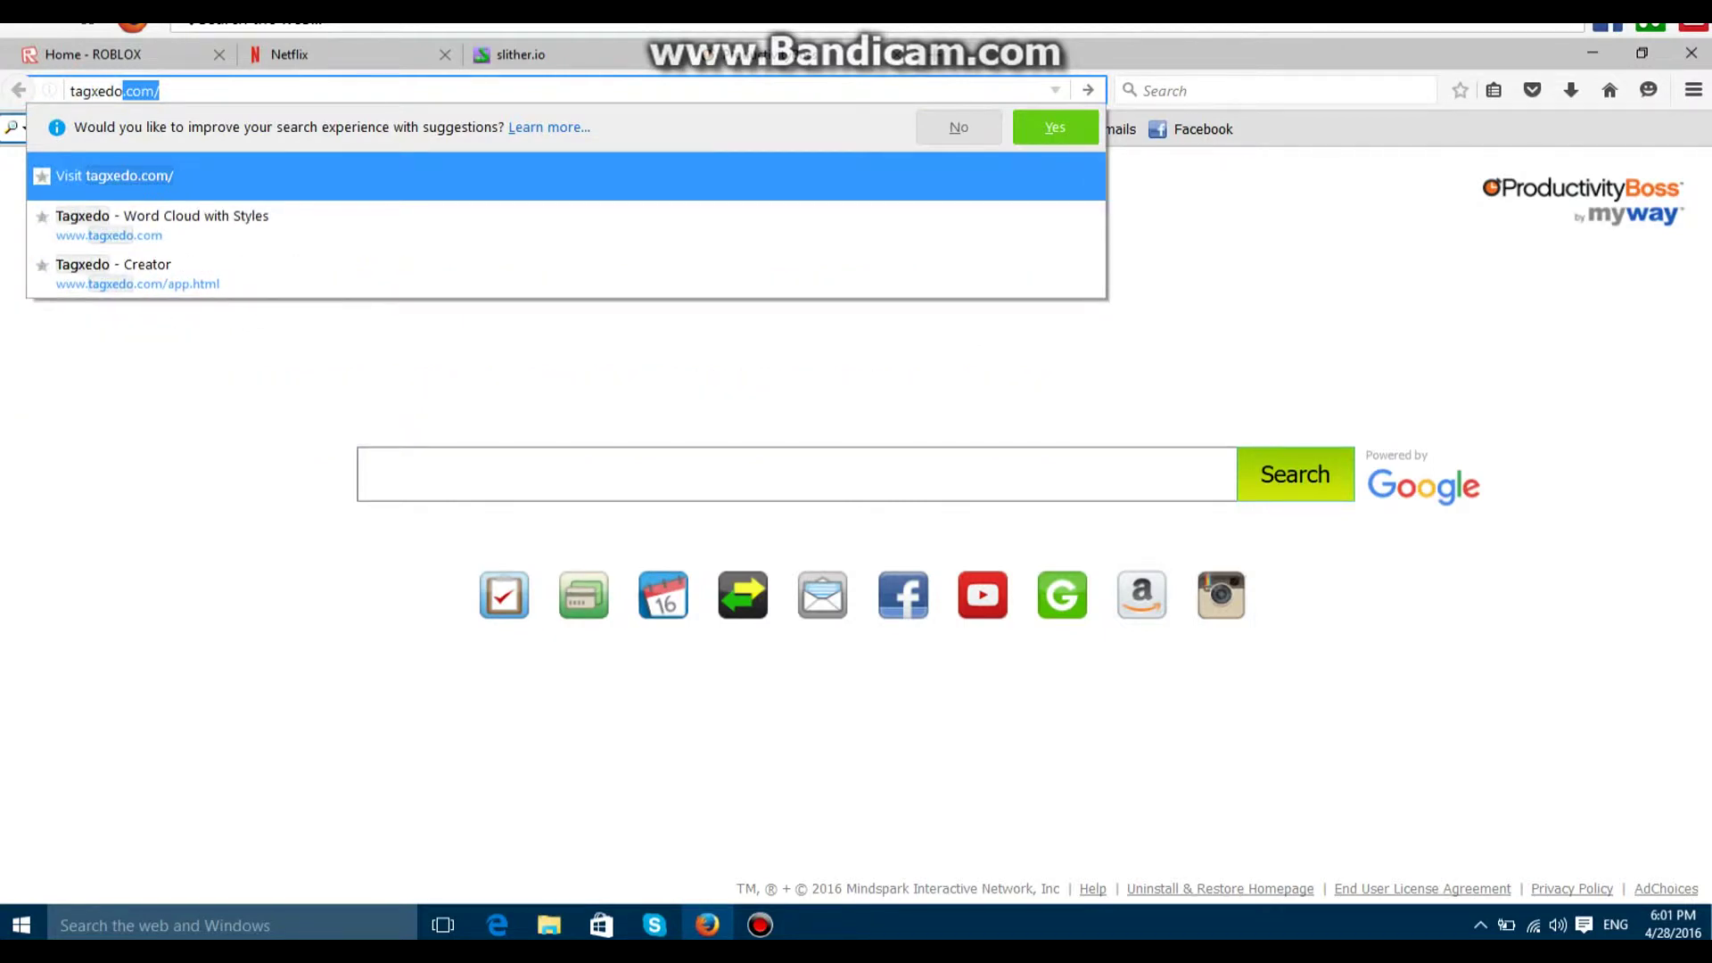
text(.com)
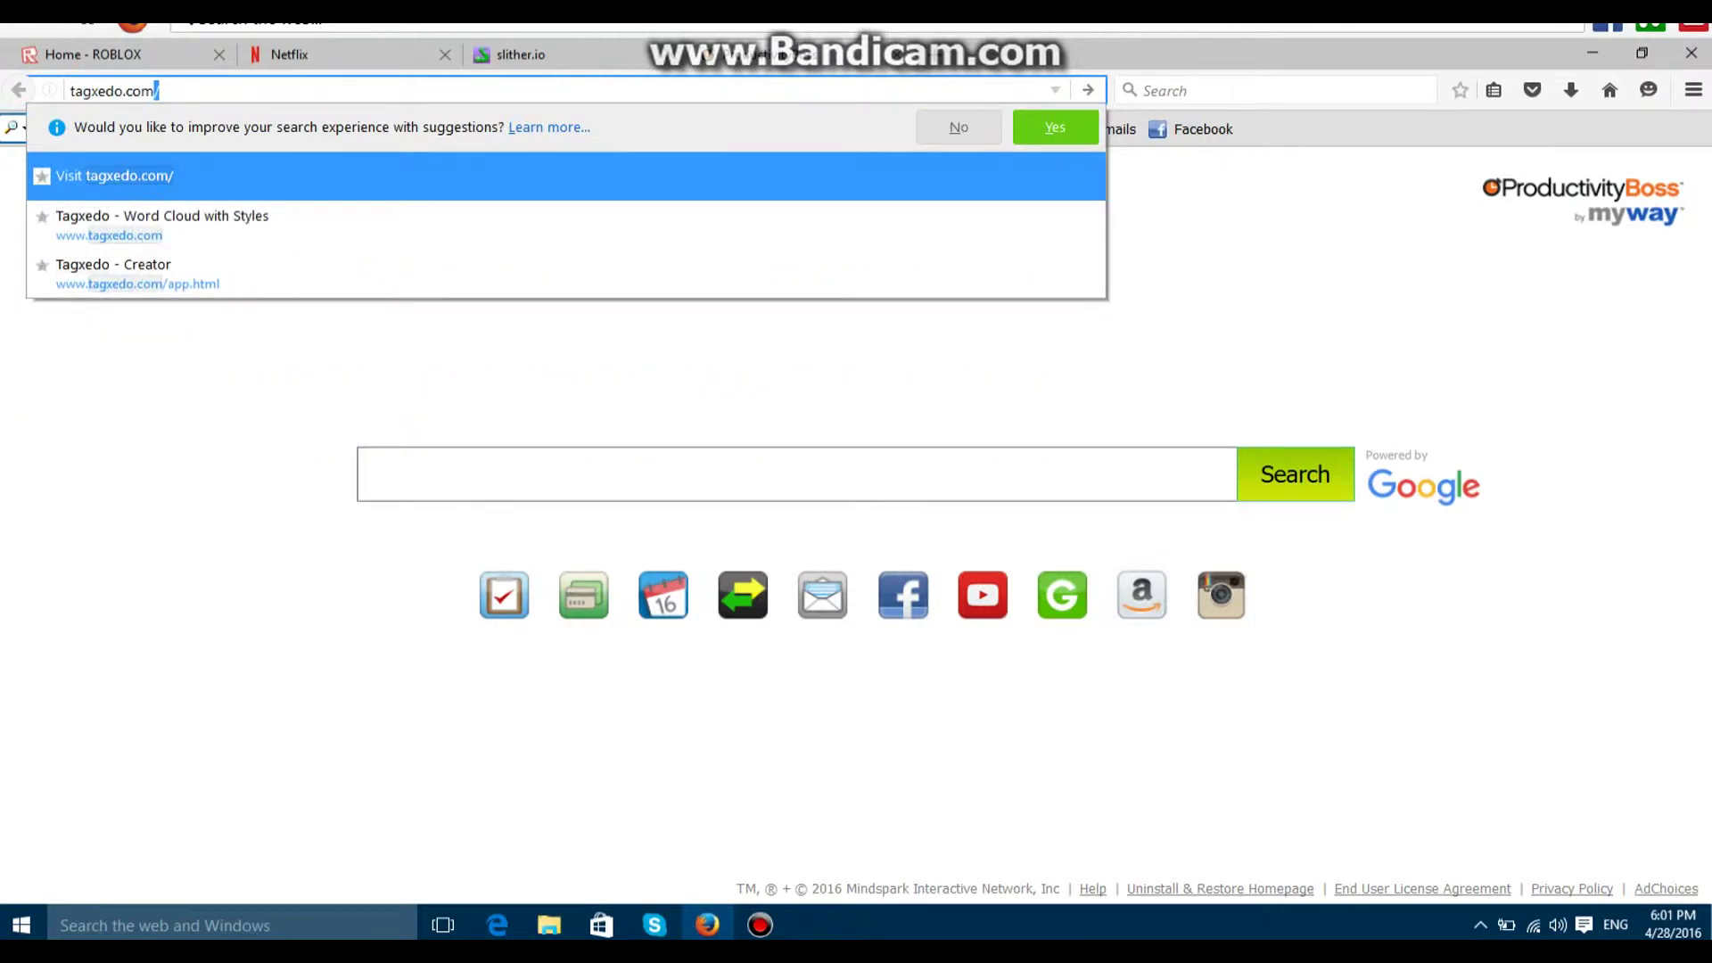
text(/)
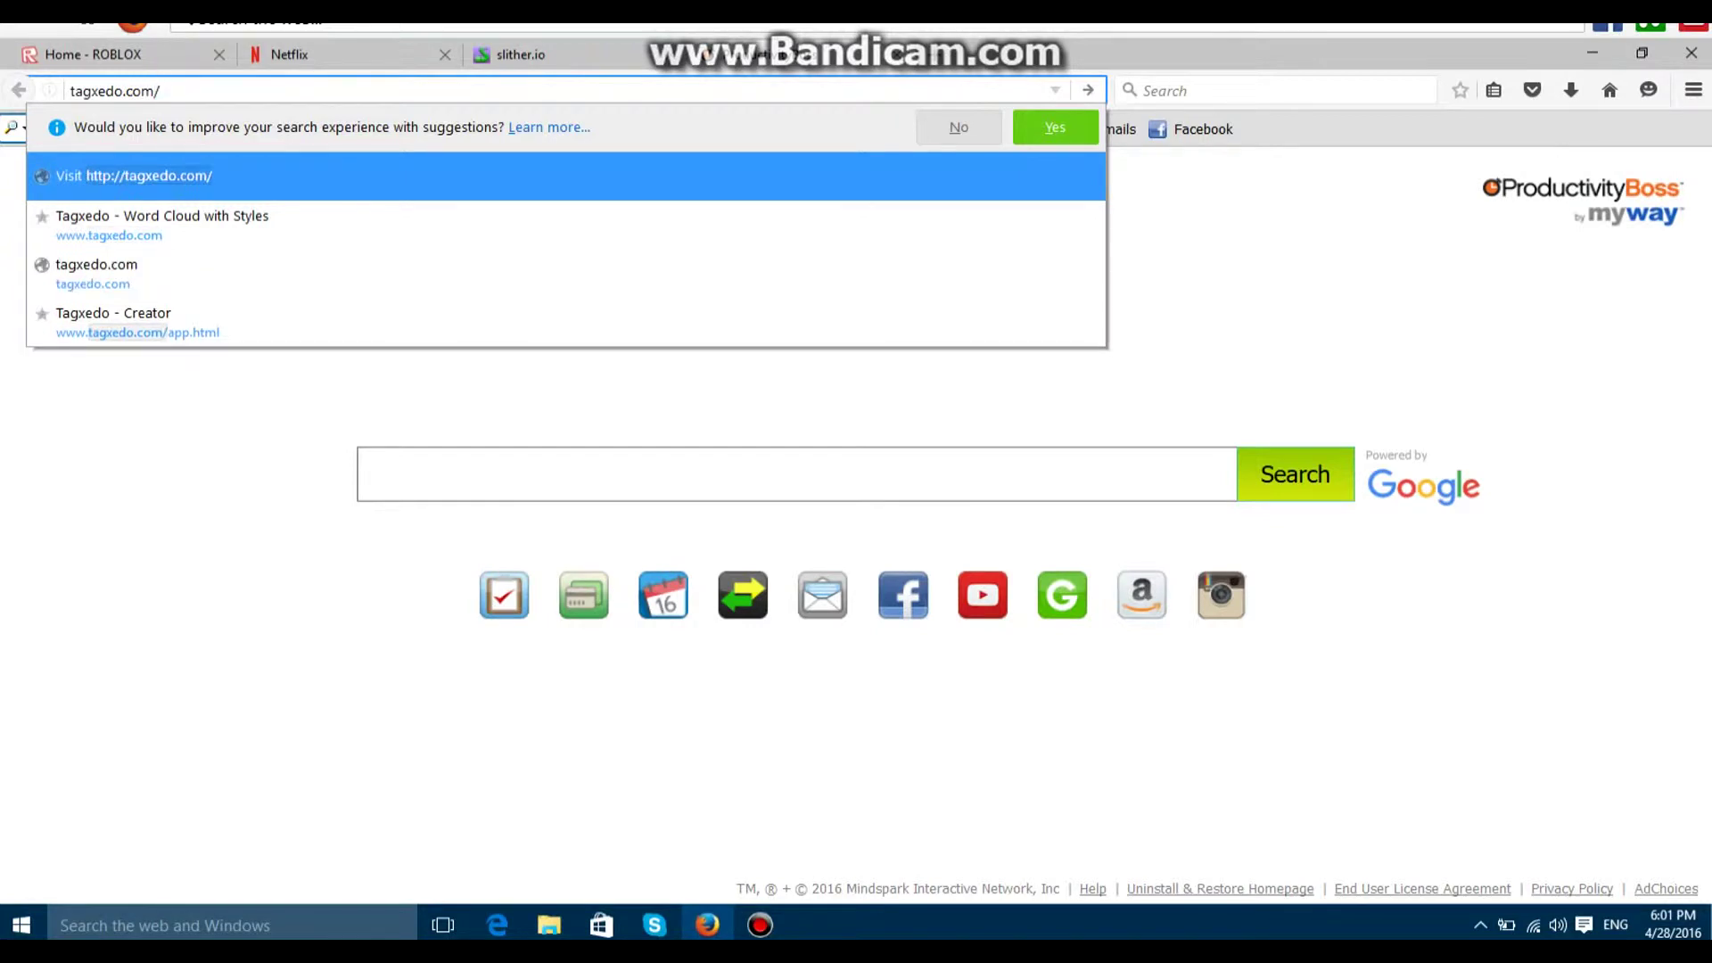
key(Return)
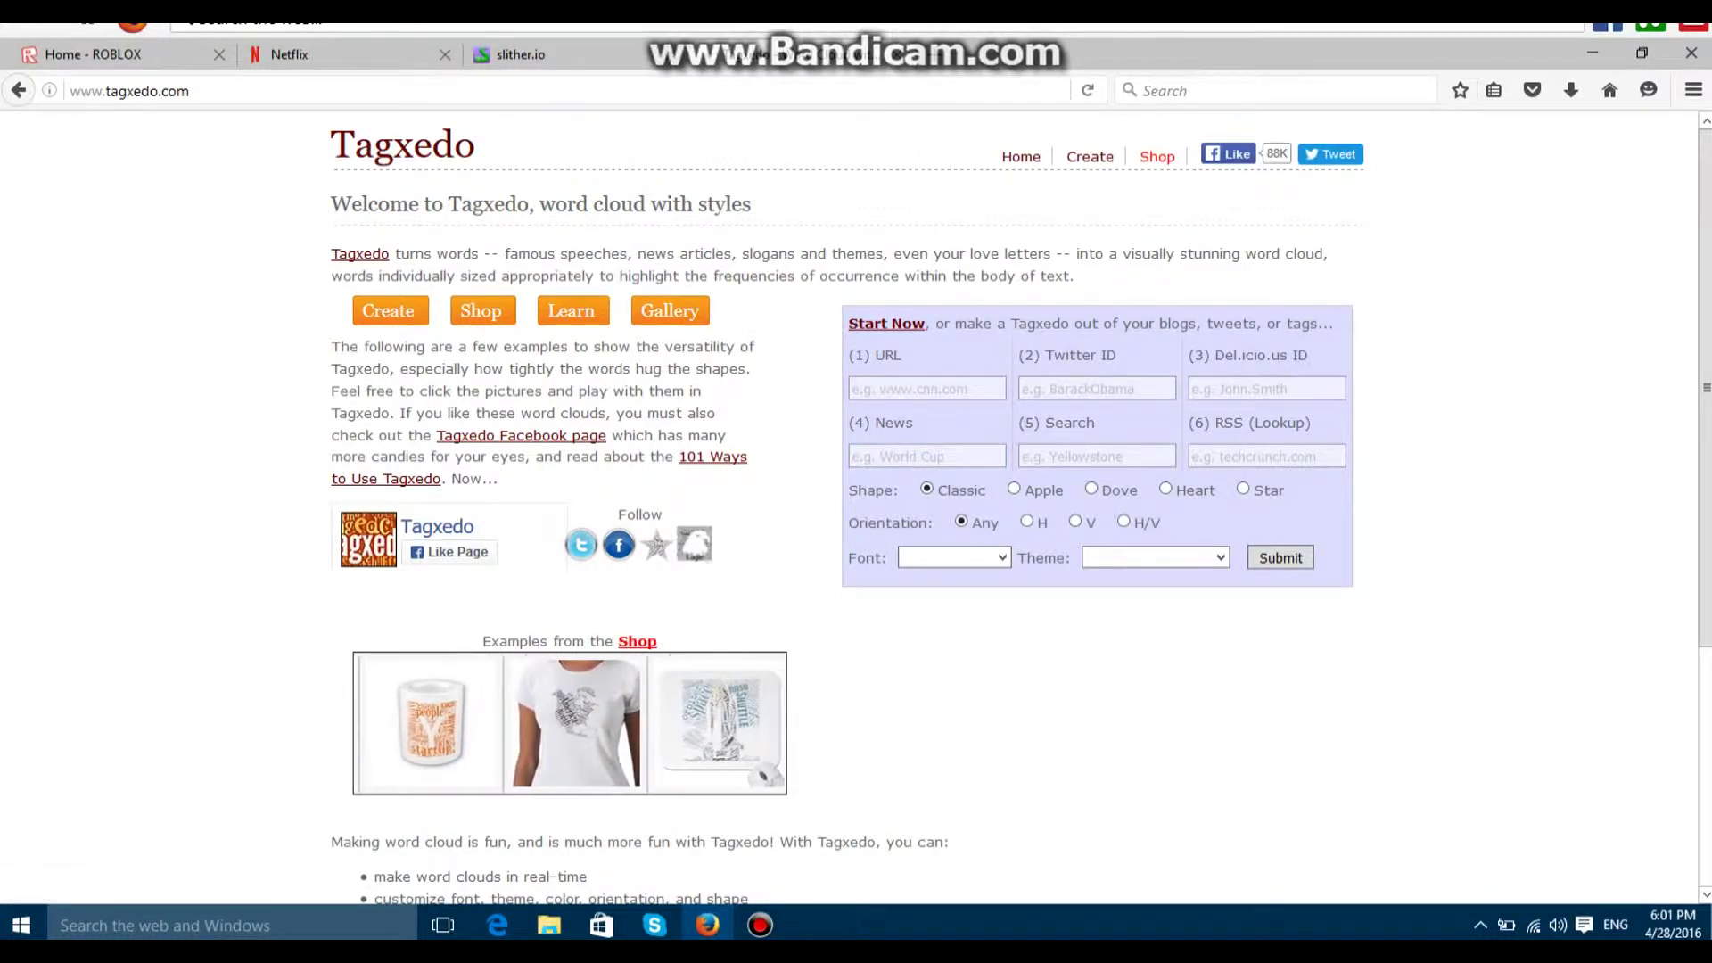
Open the word cloud Creator page of Tagxedo.
click(390, 310)
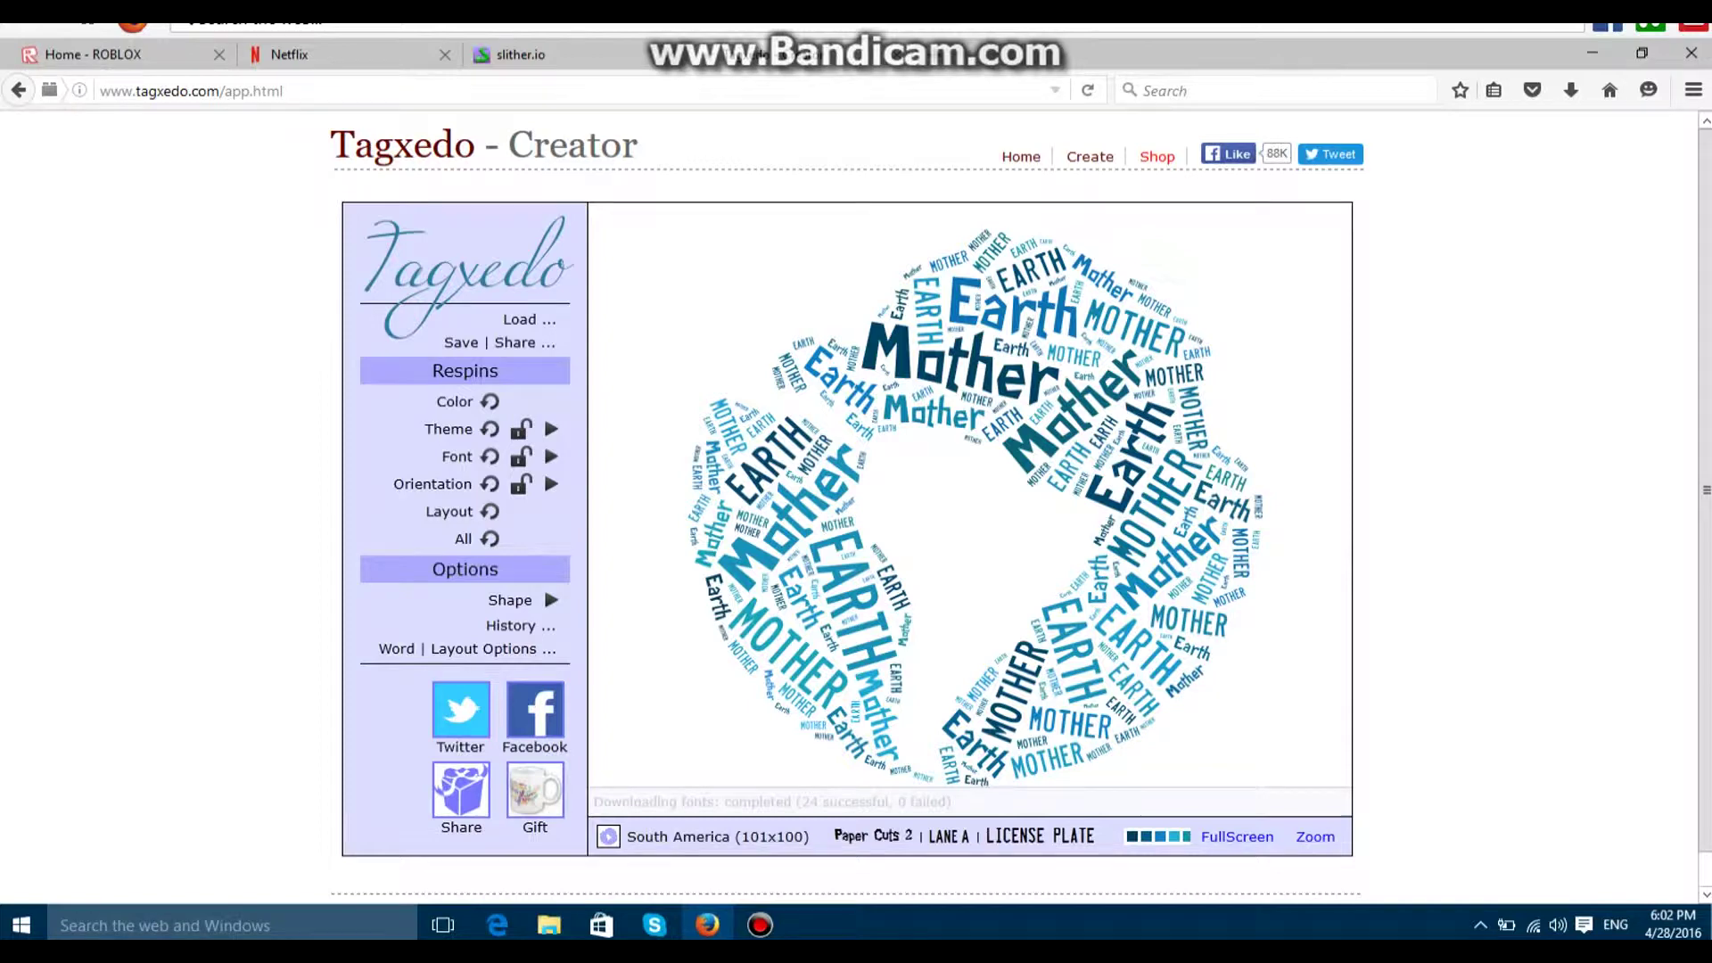
key(ctrl+t)
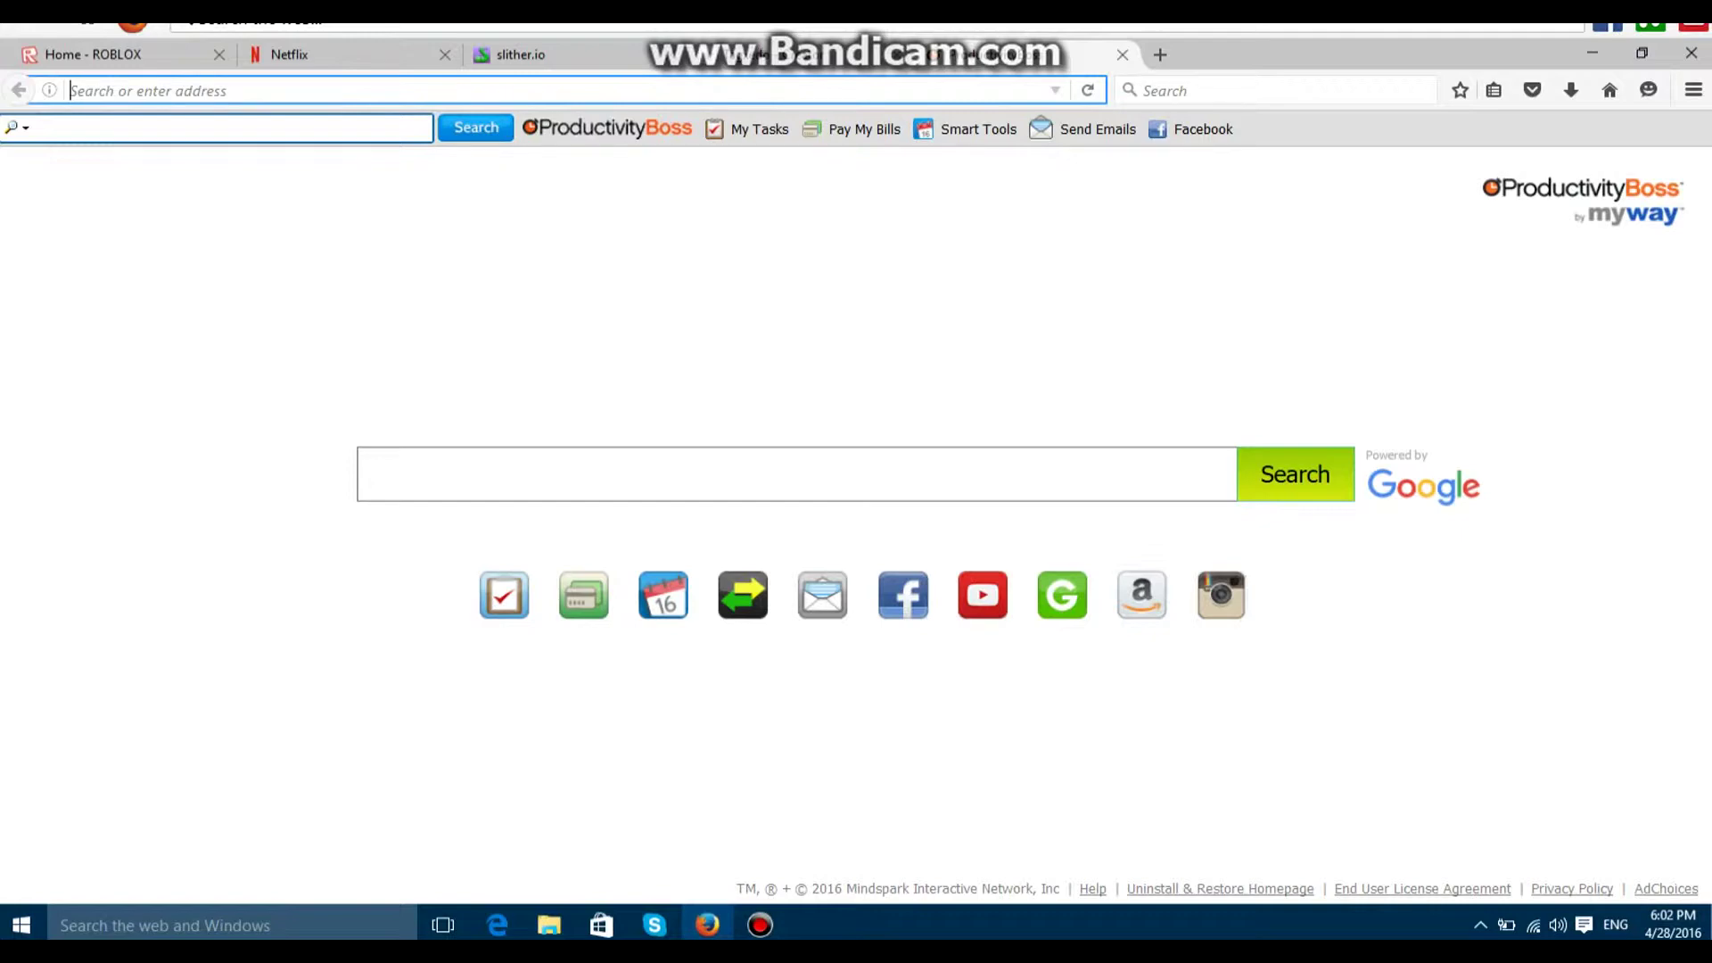
click(1123, 55)
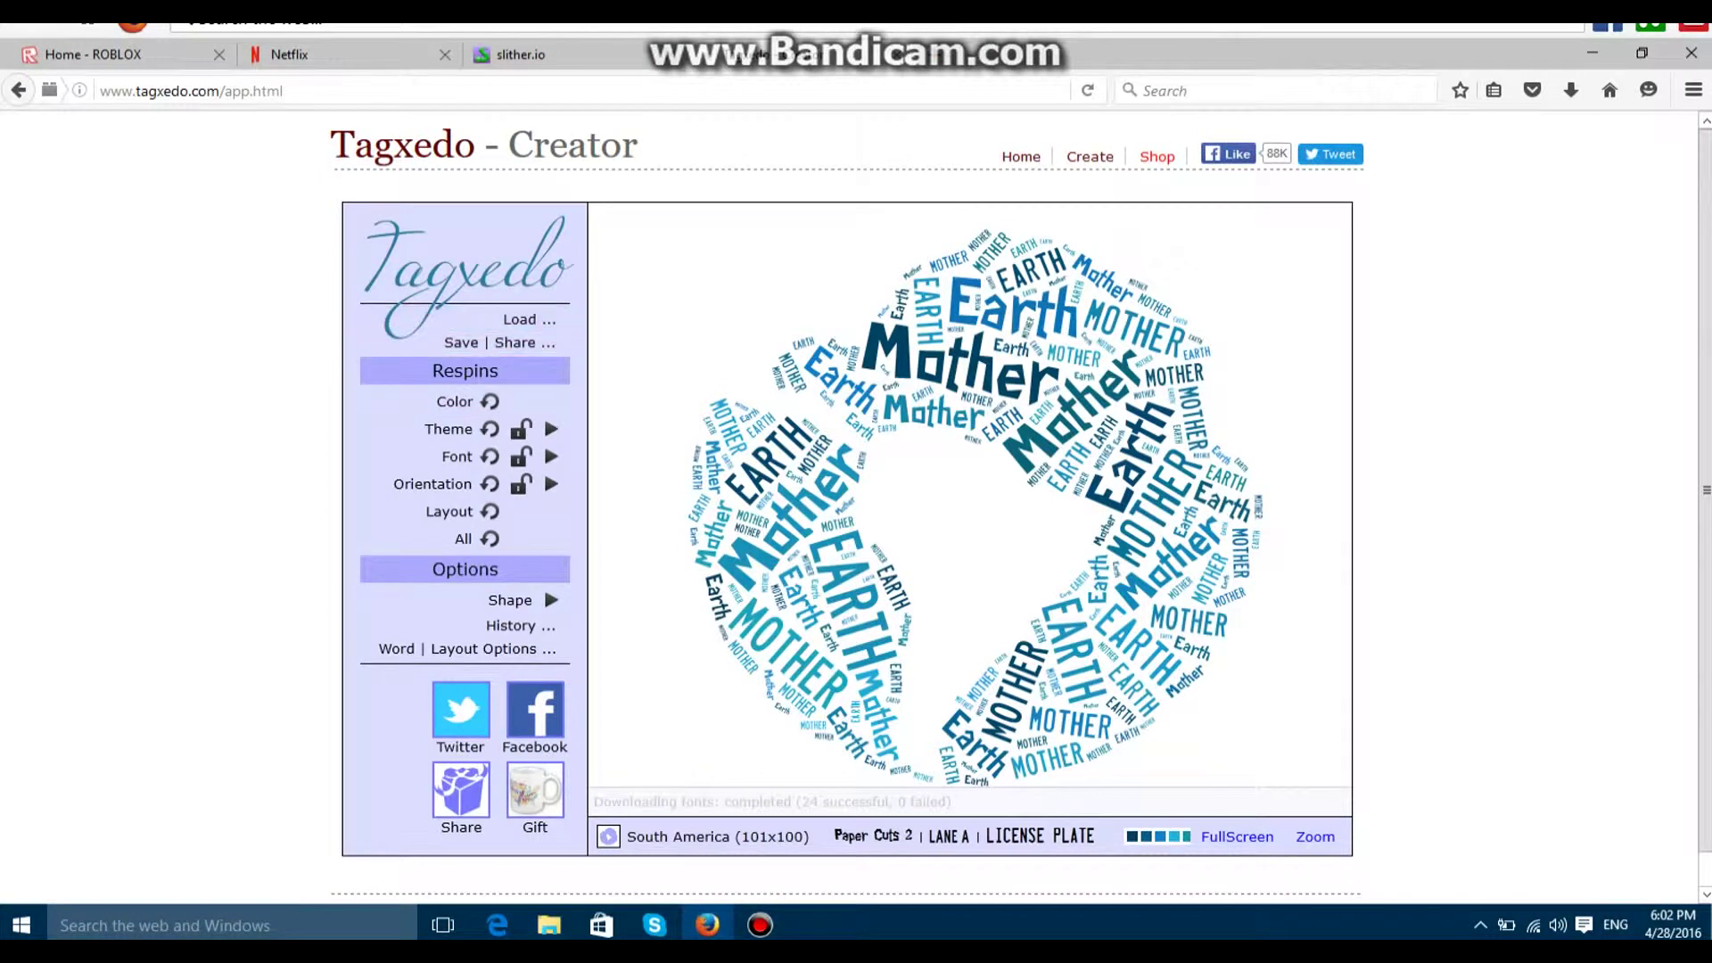
Load the text "Youtube IS AWESOME" into the word cloud and return to the cloud.
click(530, 319)
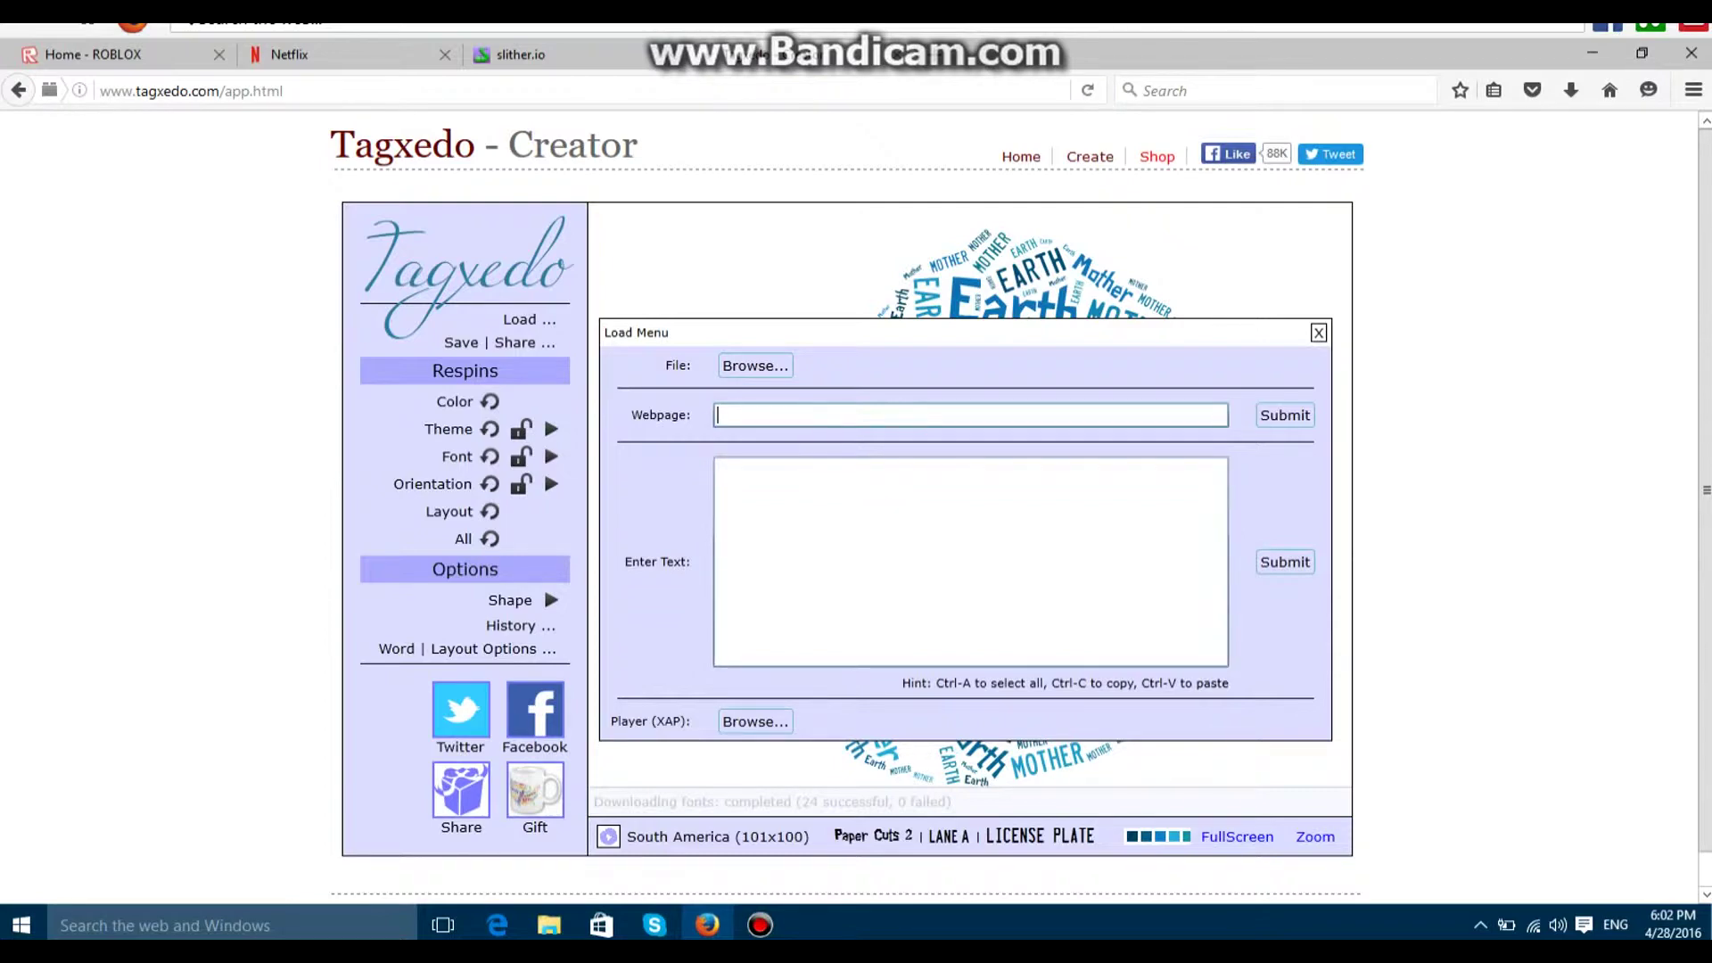
click(719, 469)
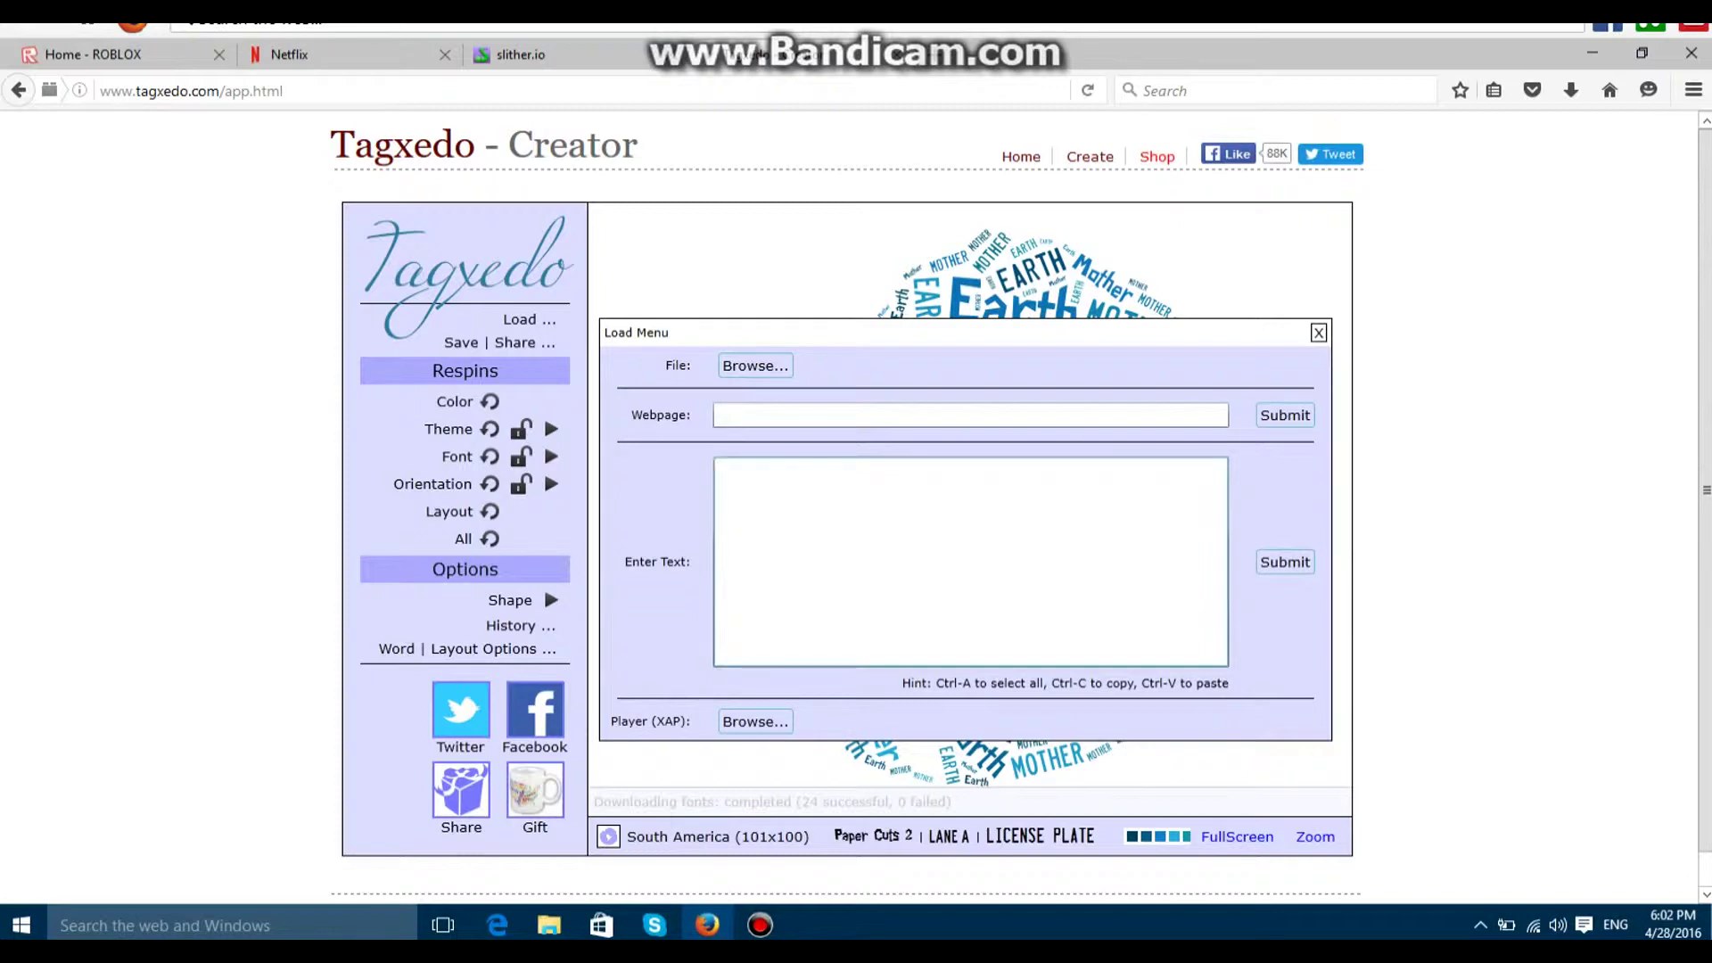
text(Youtube IS AWESOME)
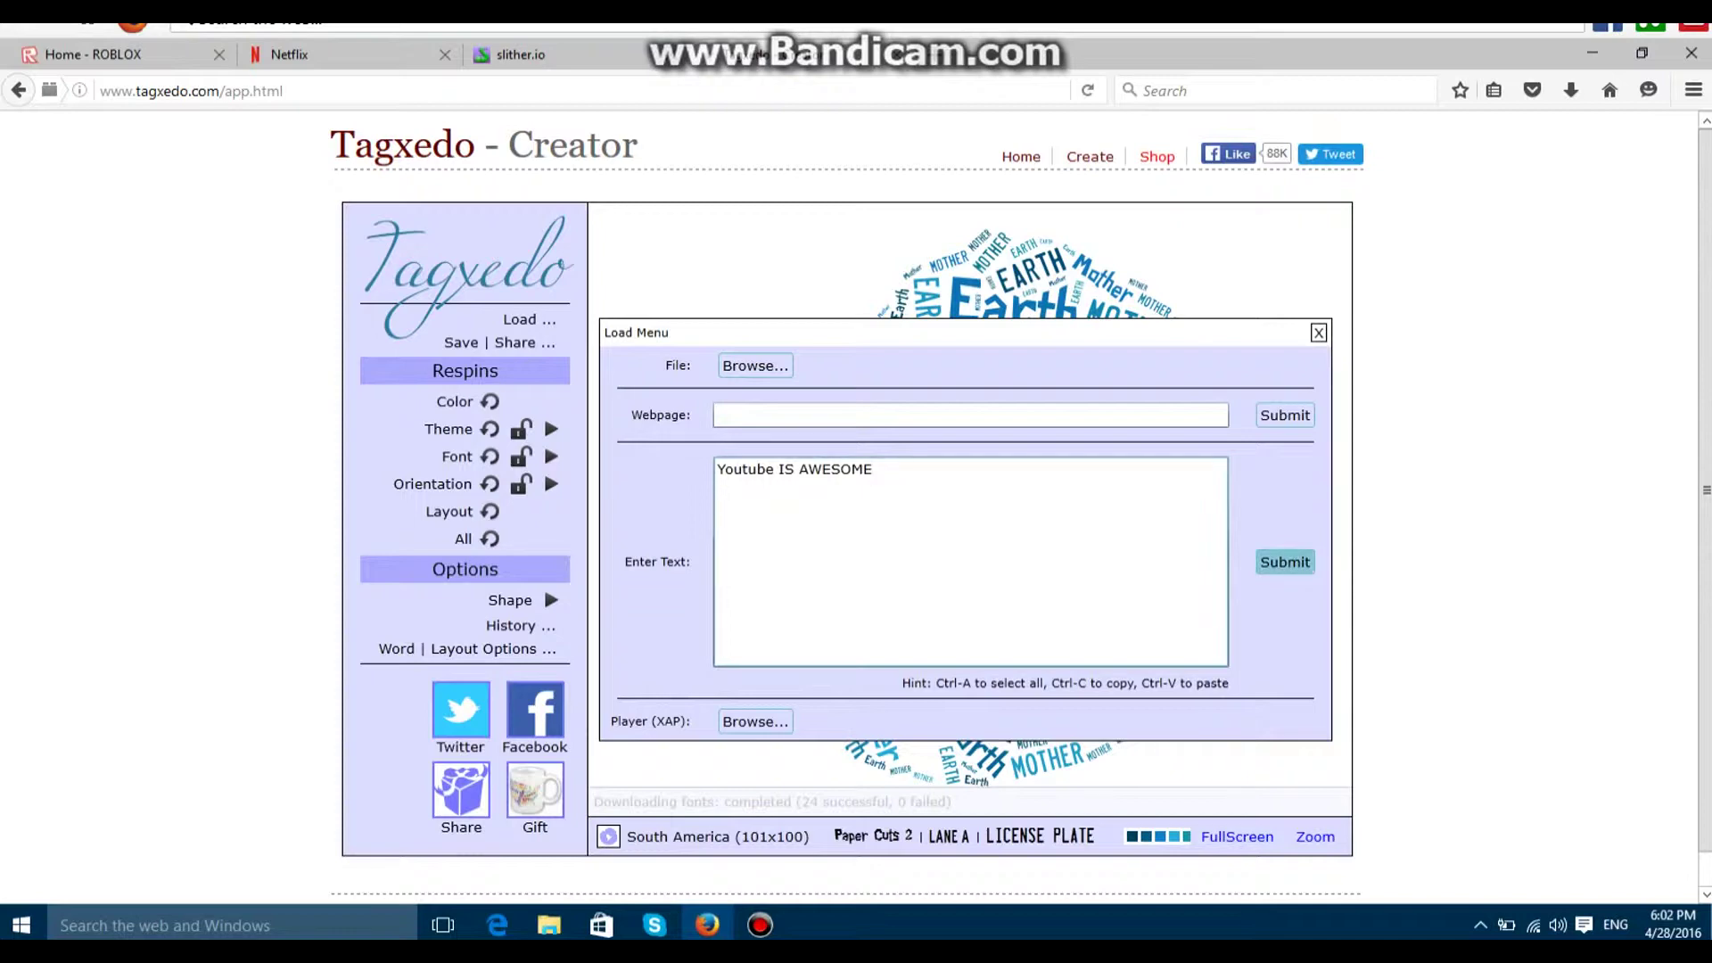
click(1285, 561)
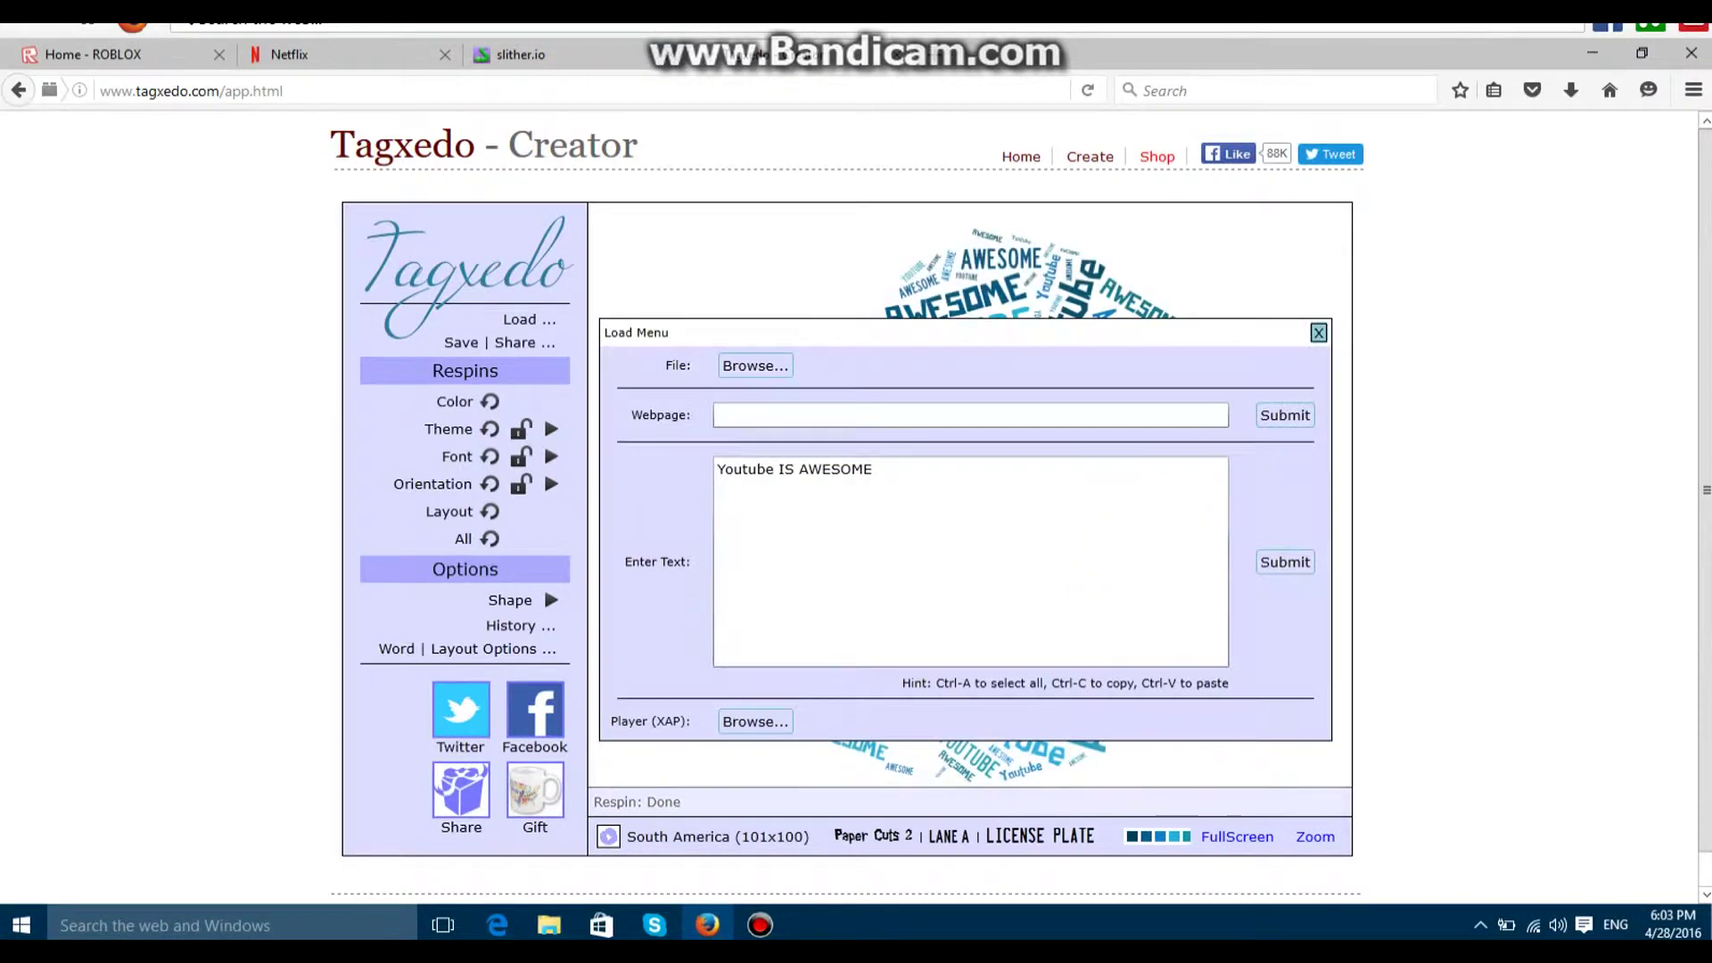
click(1318, 332)
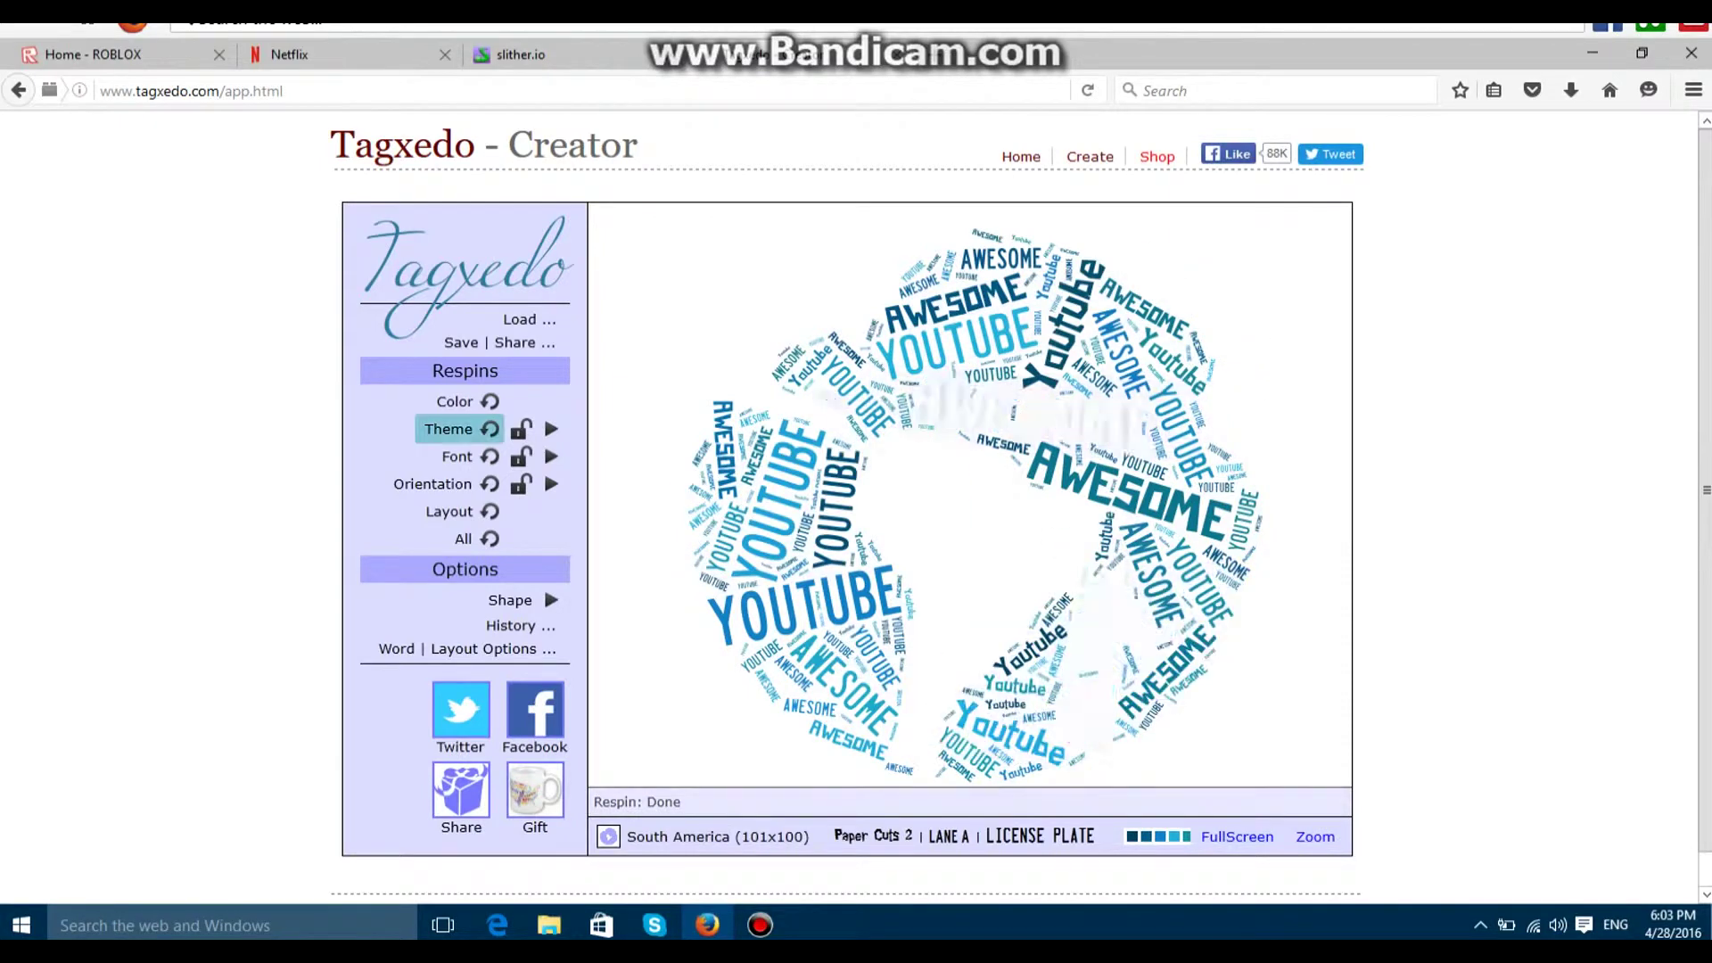
Add three lines reading "Youtube" below the existing source text, regenerate the word cloud and return to it.
click(529, 319)
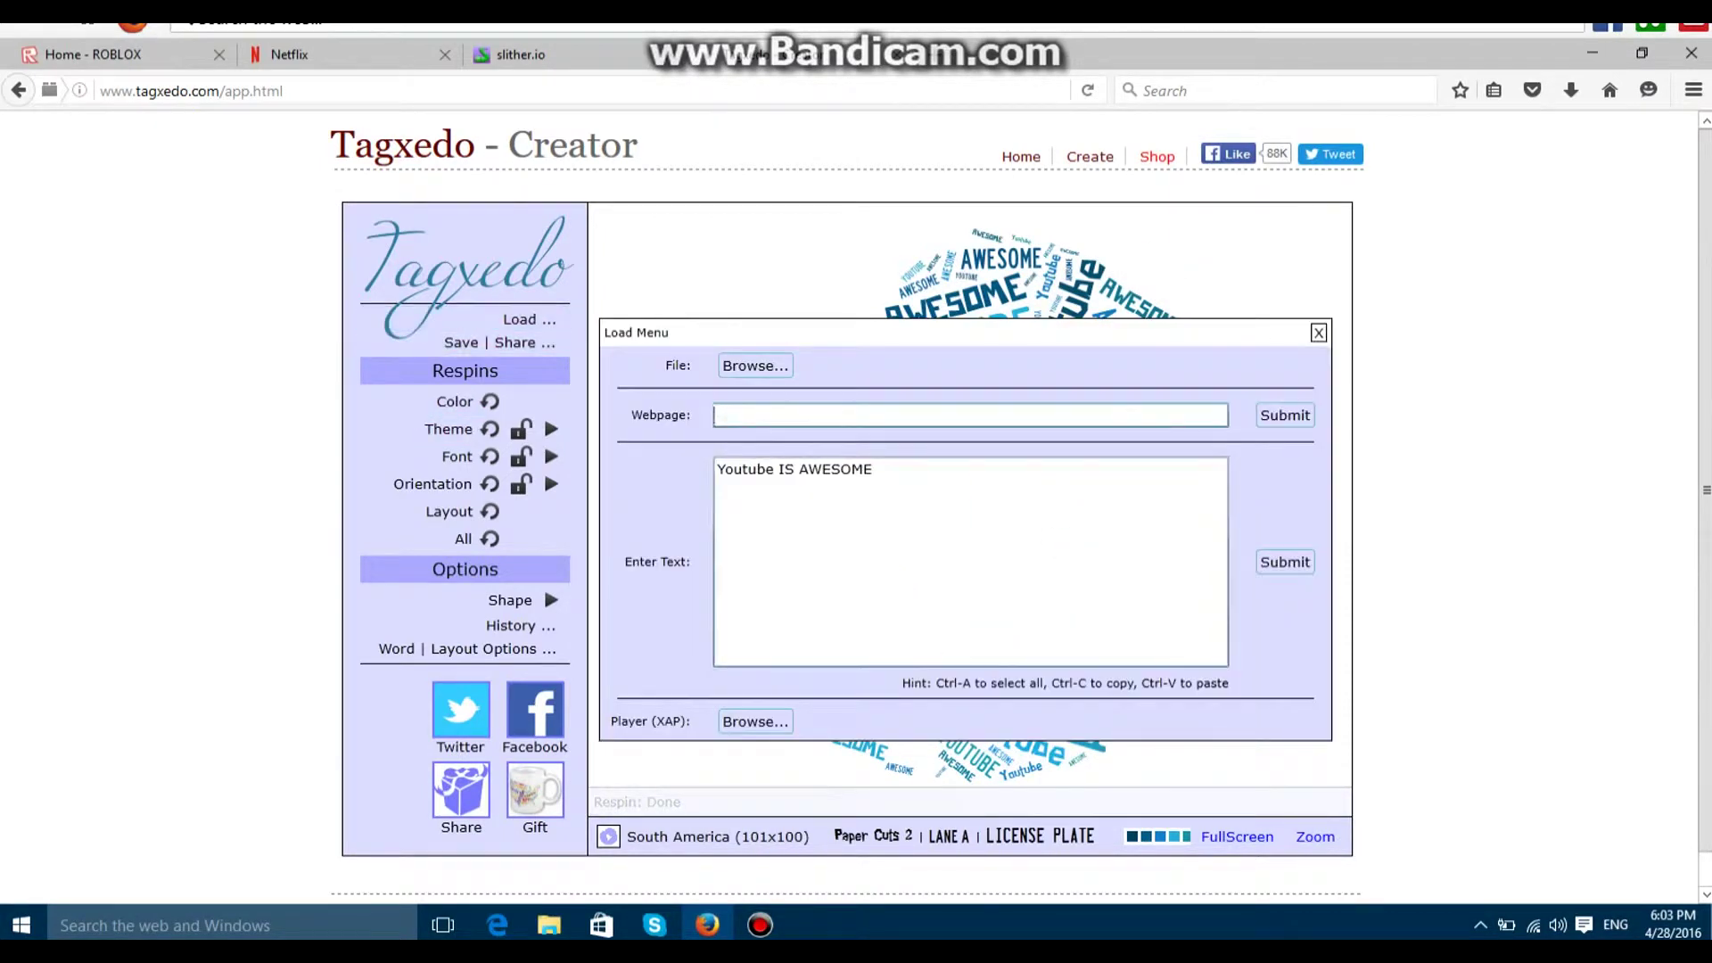
click(774, 470)
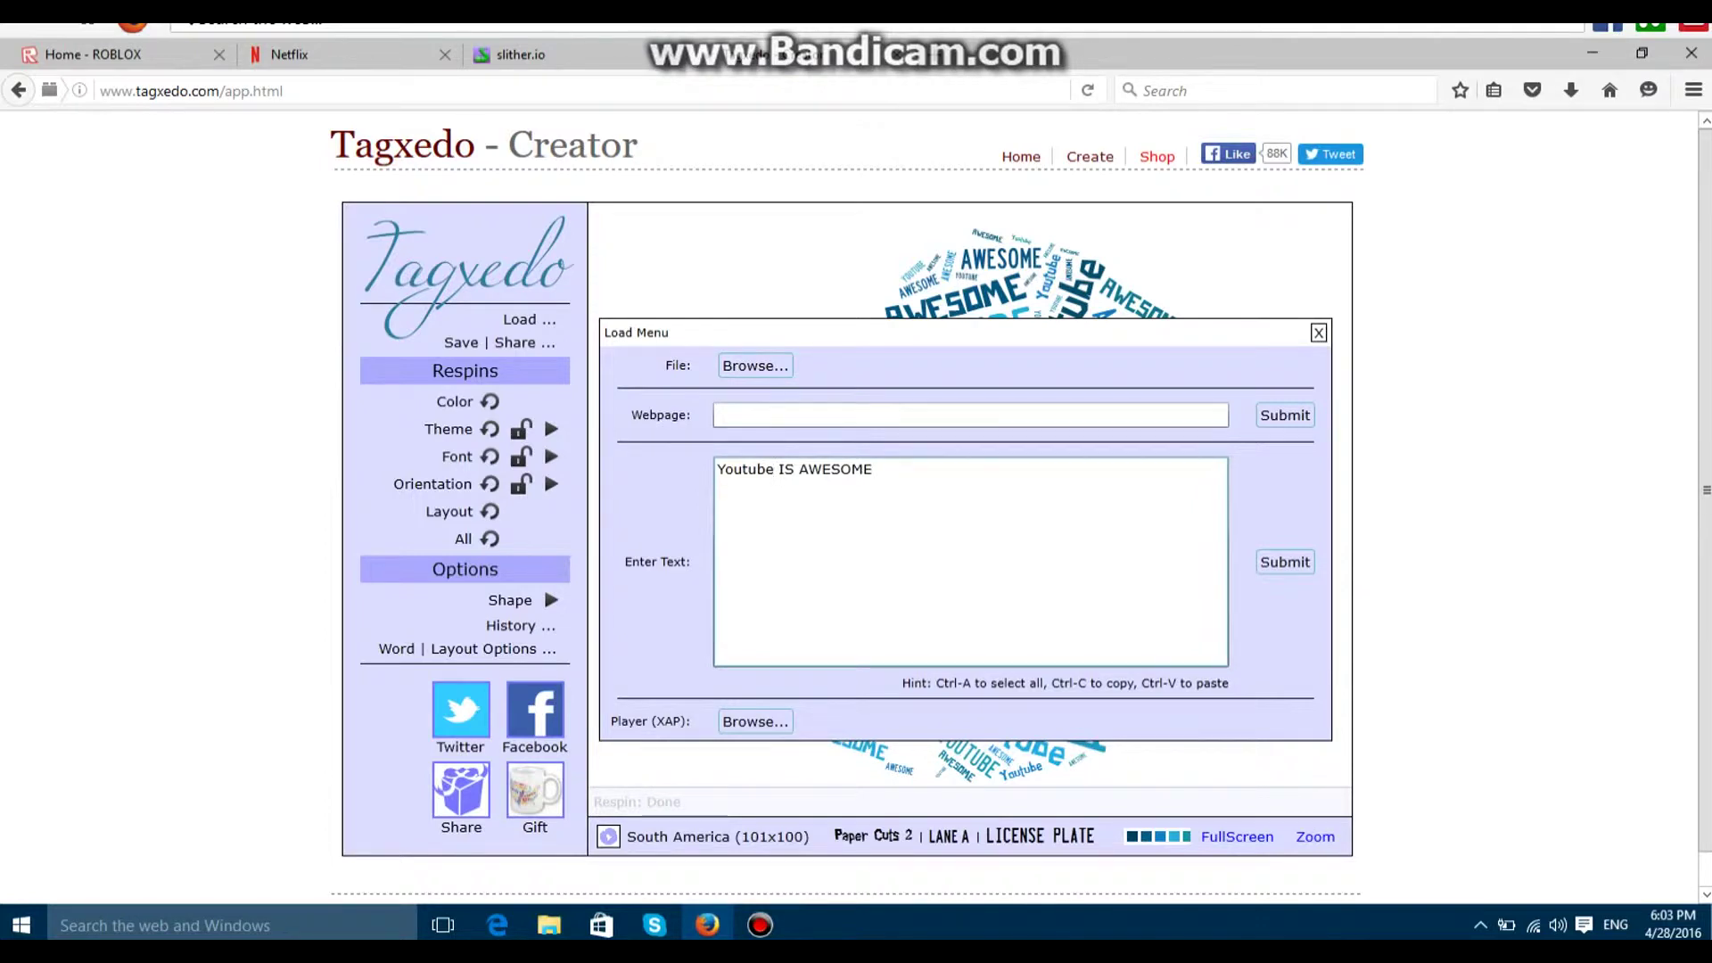
key(Return)
text(Youtube)
key(Return)
text(Youtube Youtube)
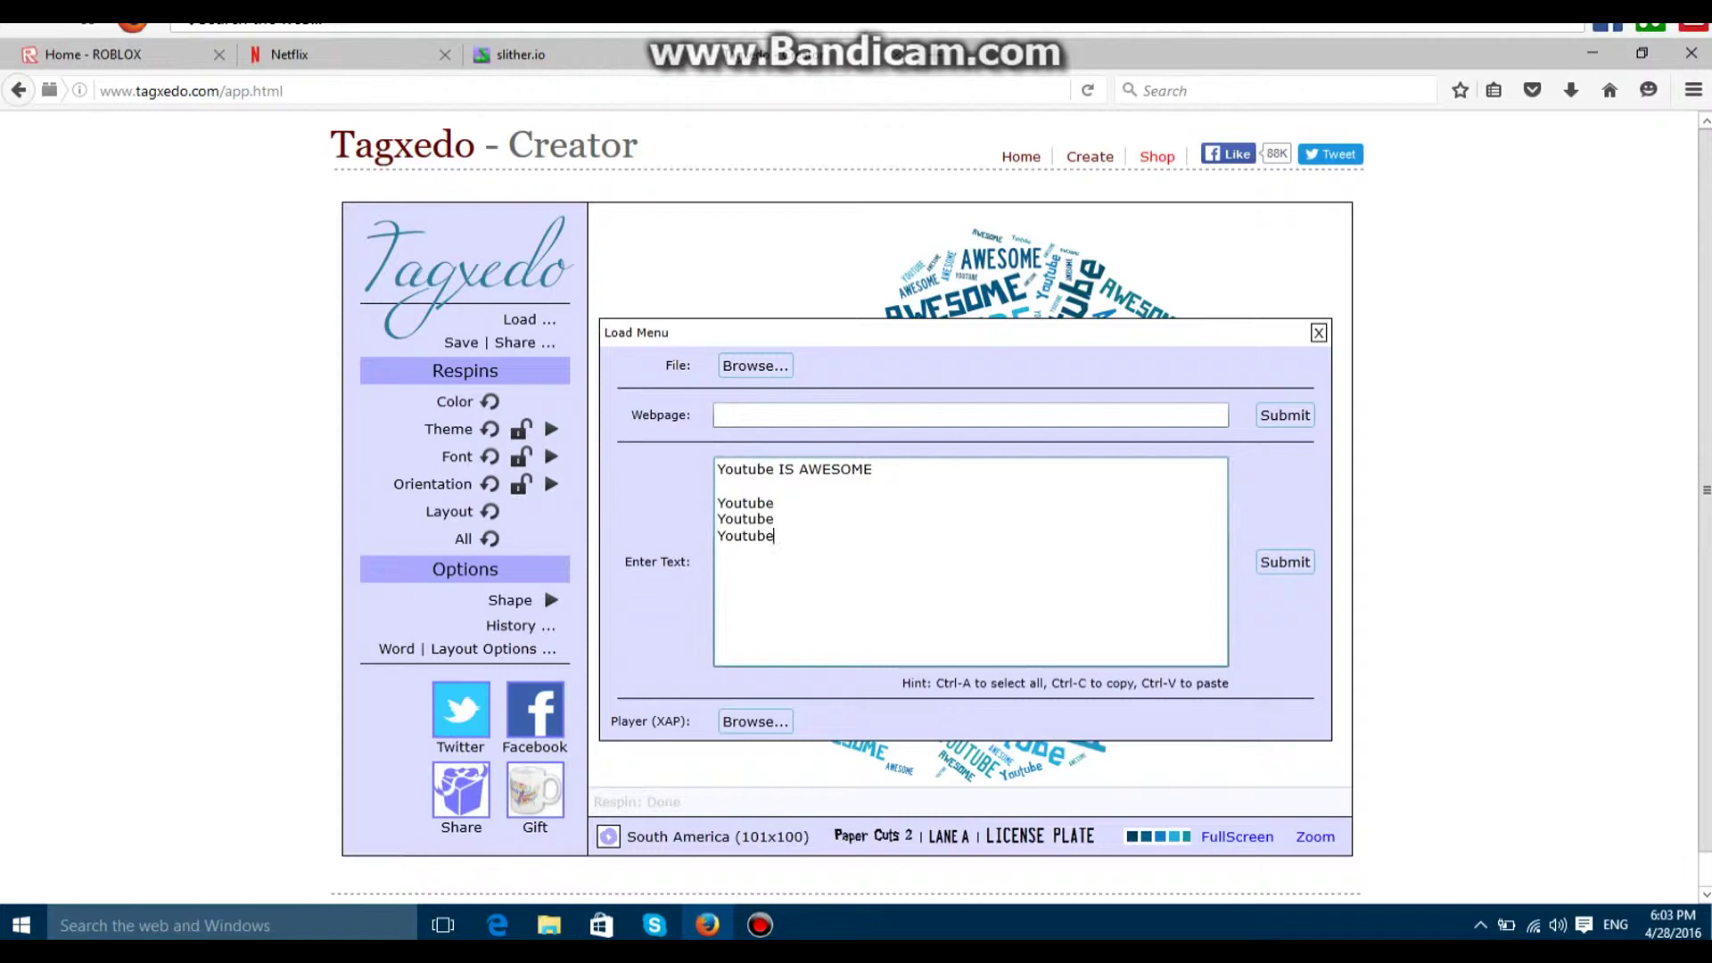
click(1284, 562)
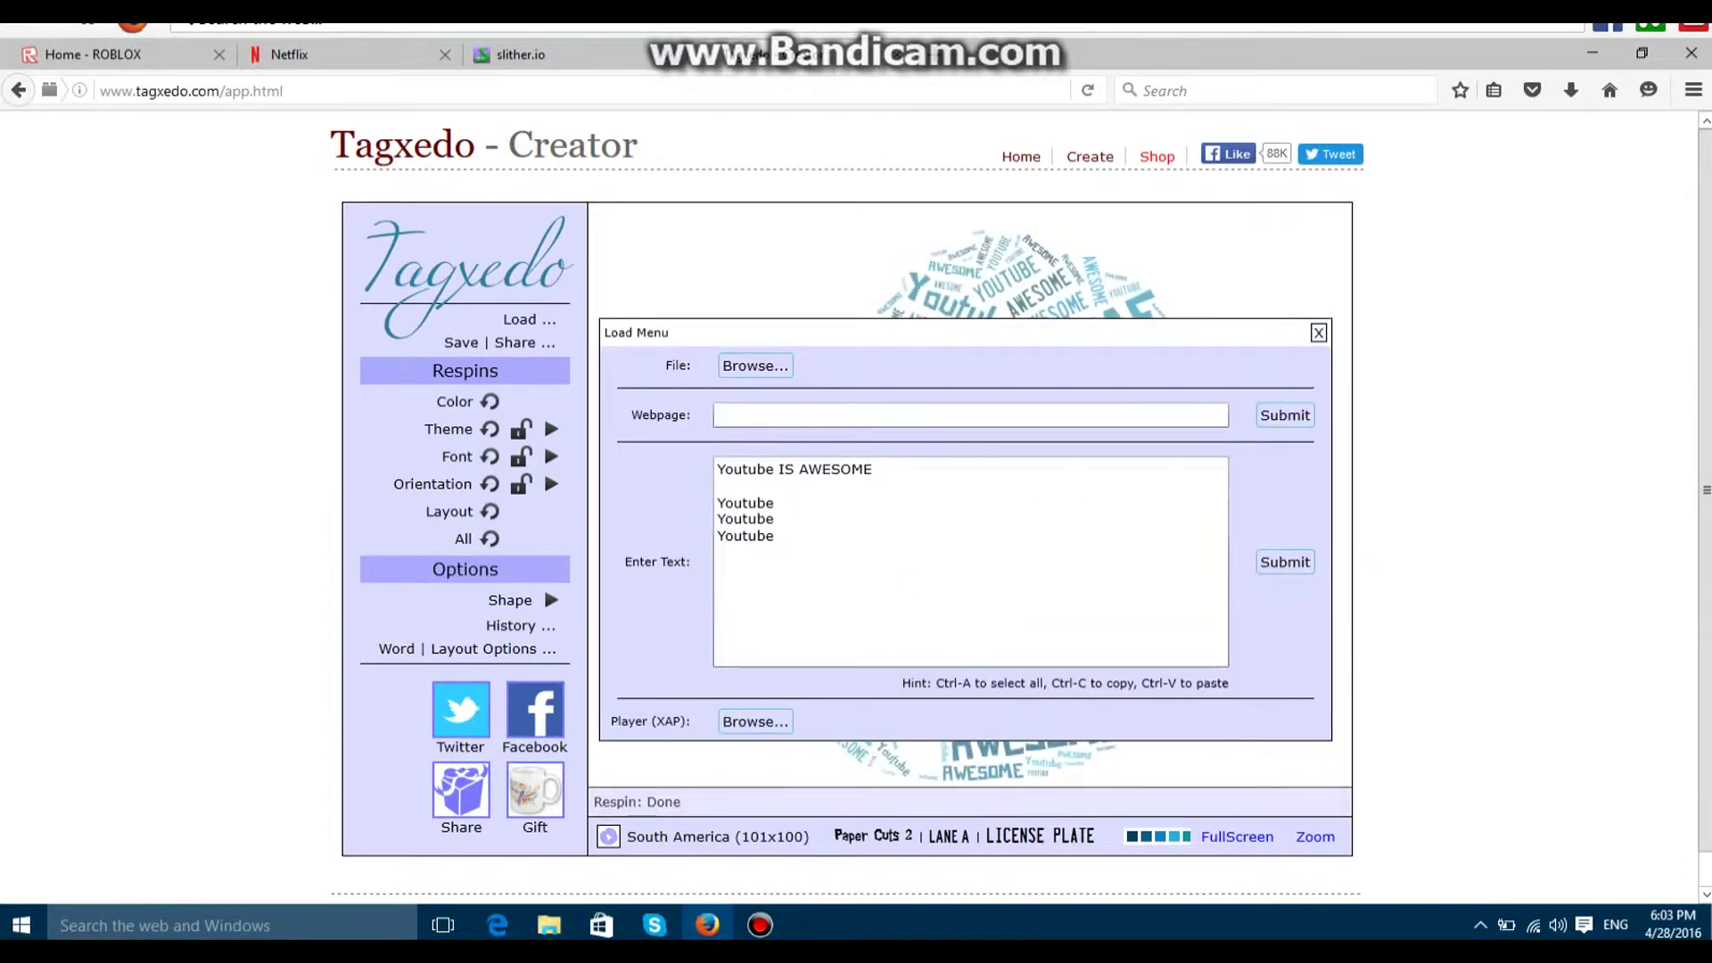
click(1318, 332)
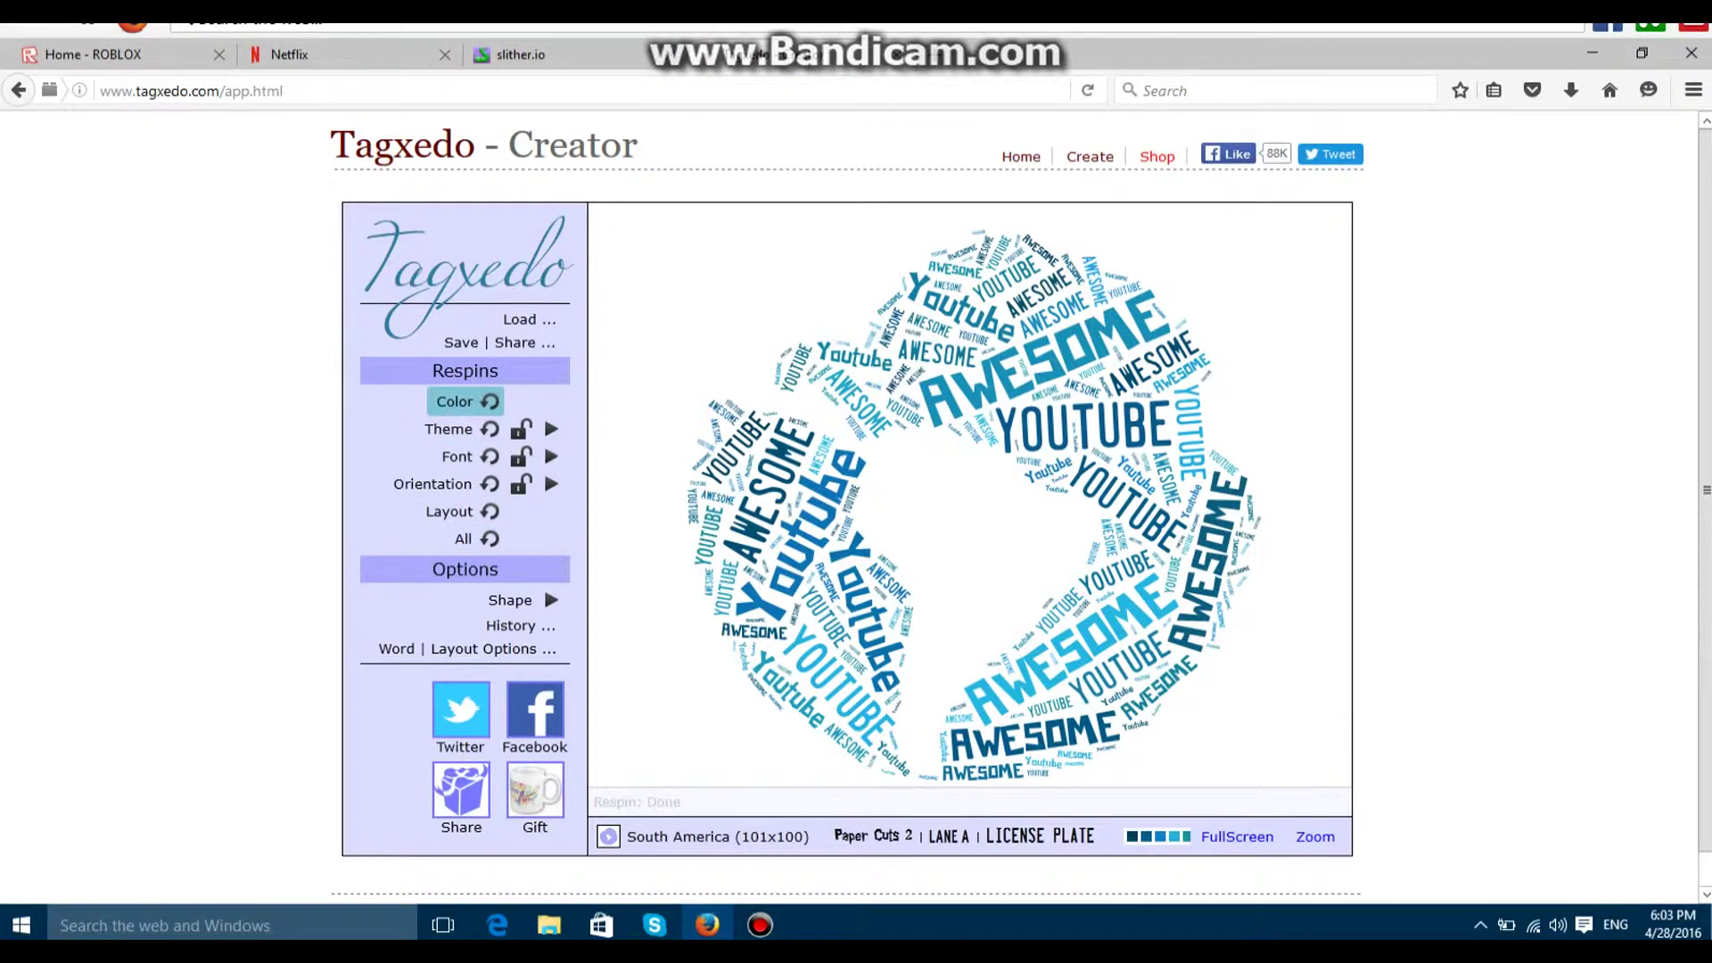
Respin the word cloud's colors repeatedly to try different color distributions.
click(465, 401)
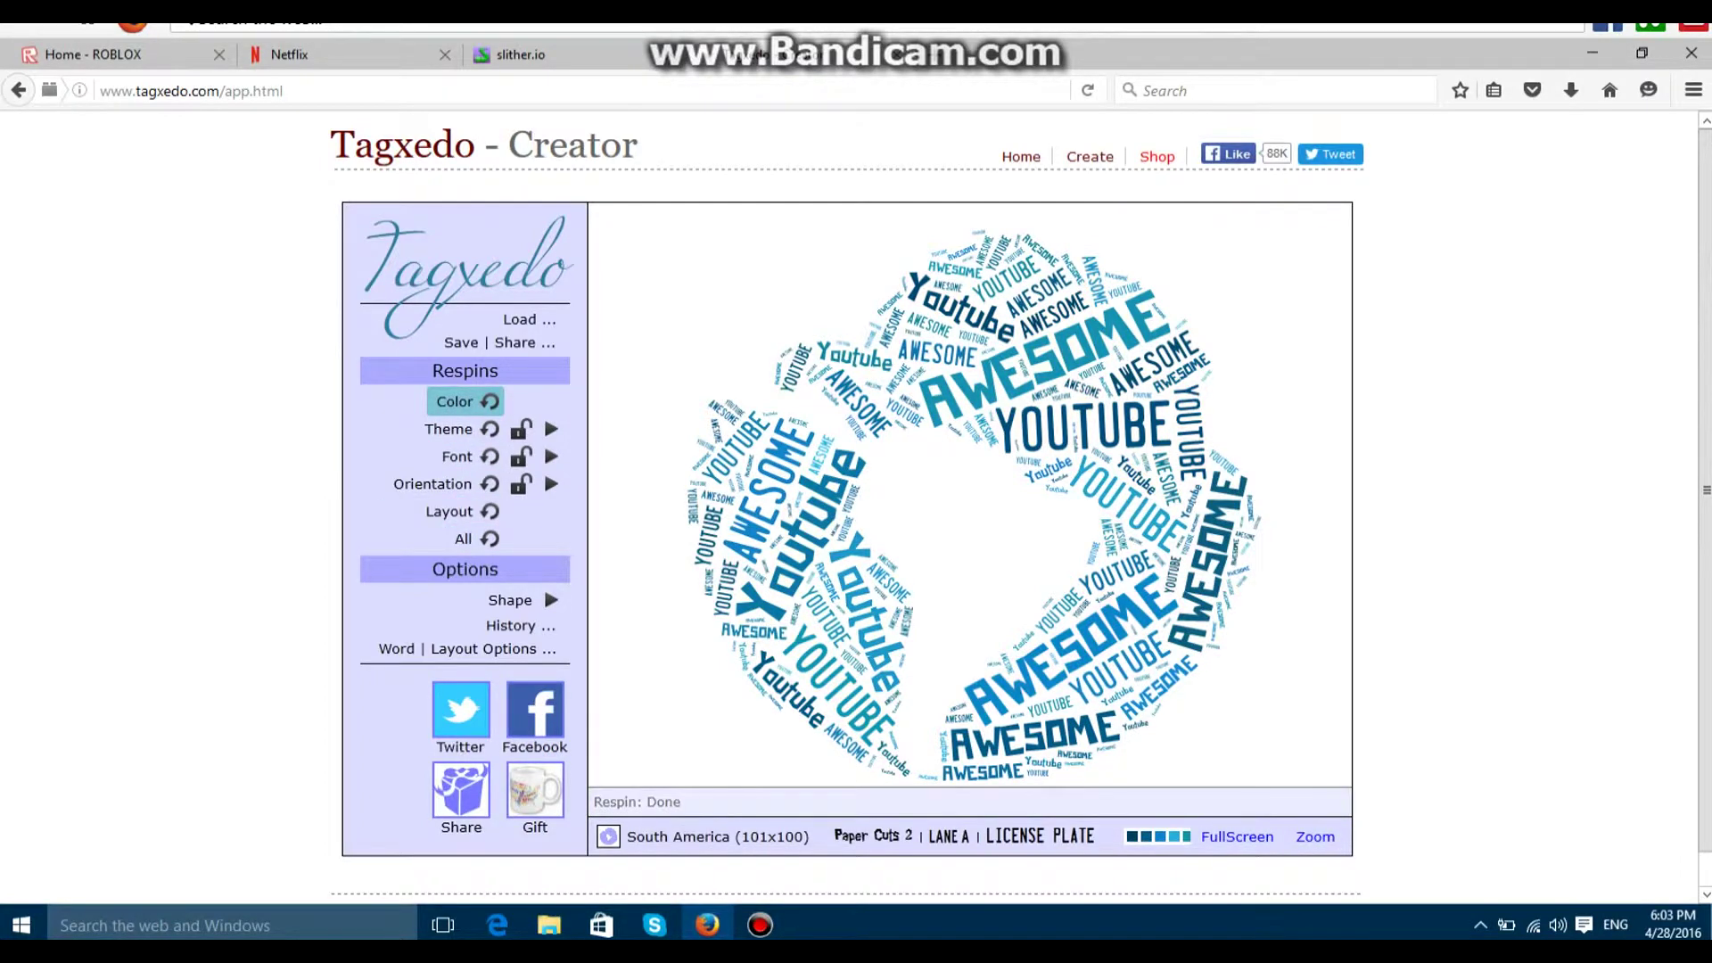
click(464, 402)
click(464, 401)
click(465, 401)
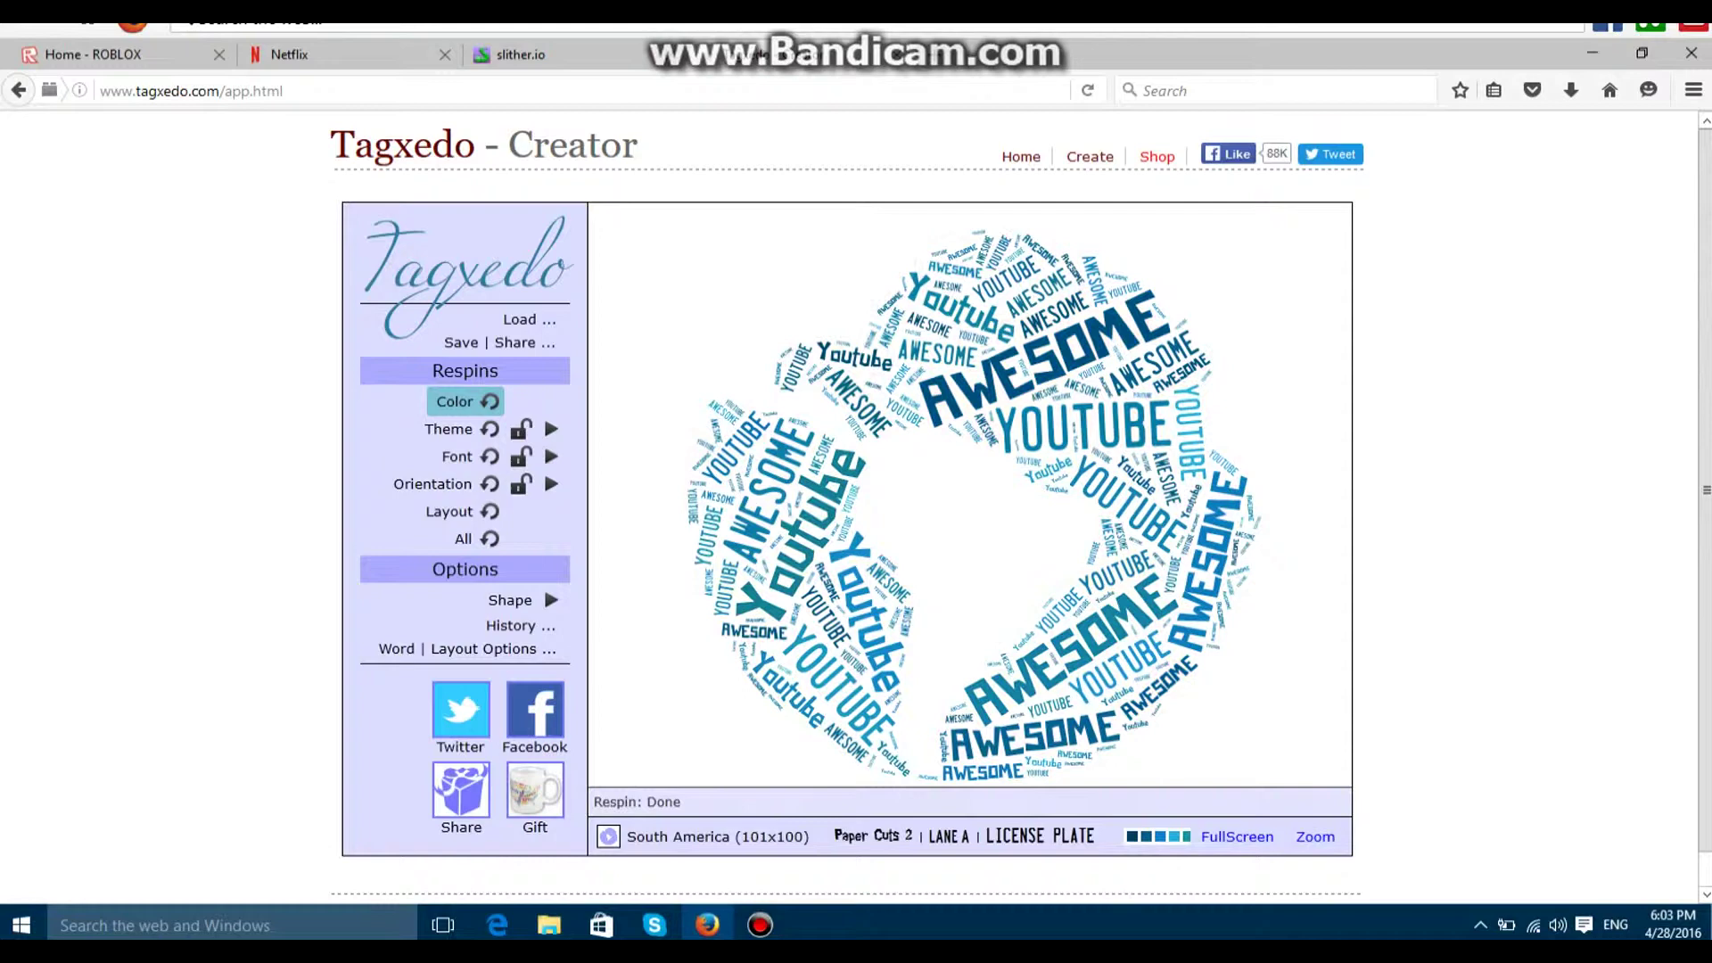
click(464, 401)
click(465, 401)
click(465, 401)
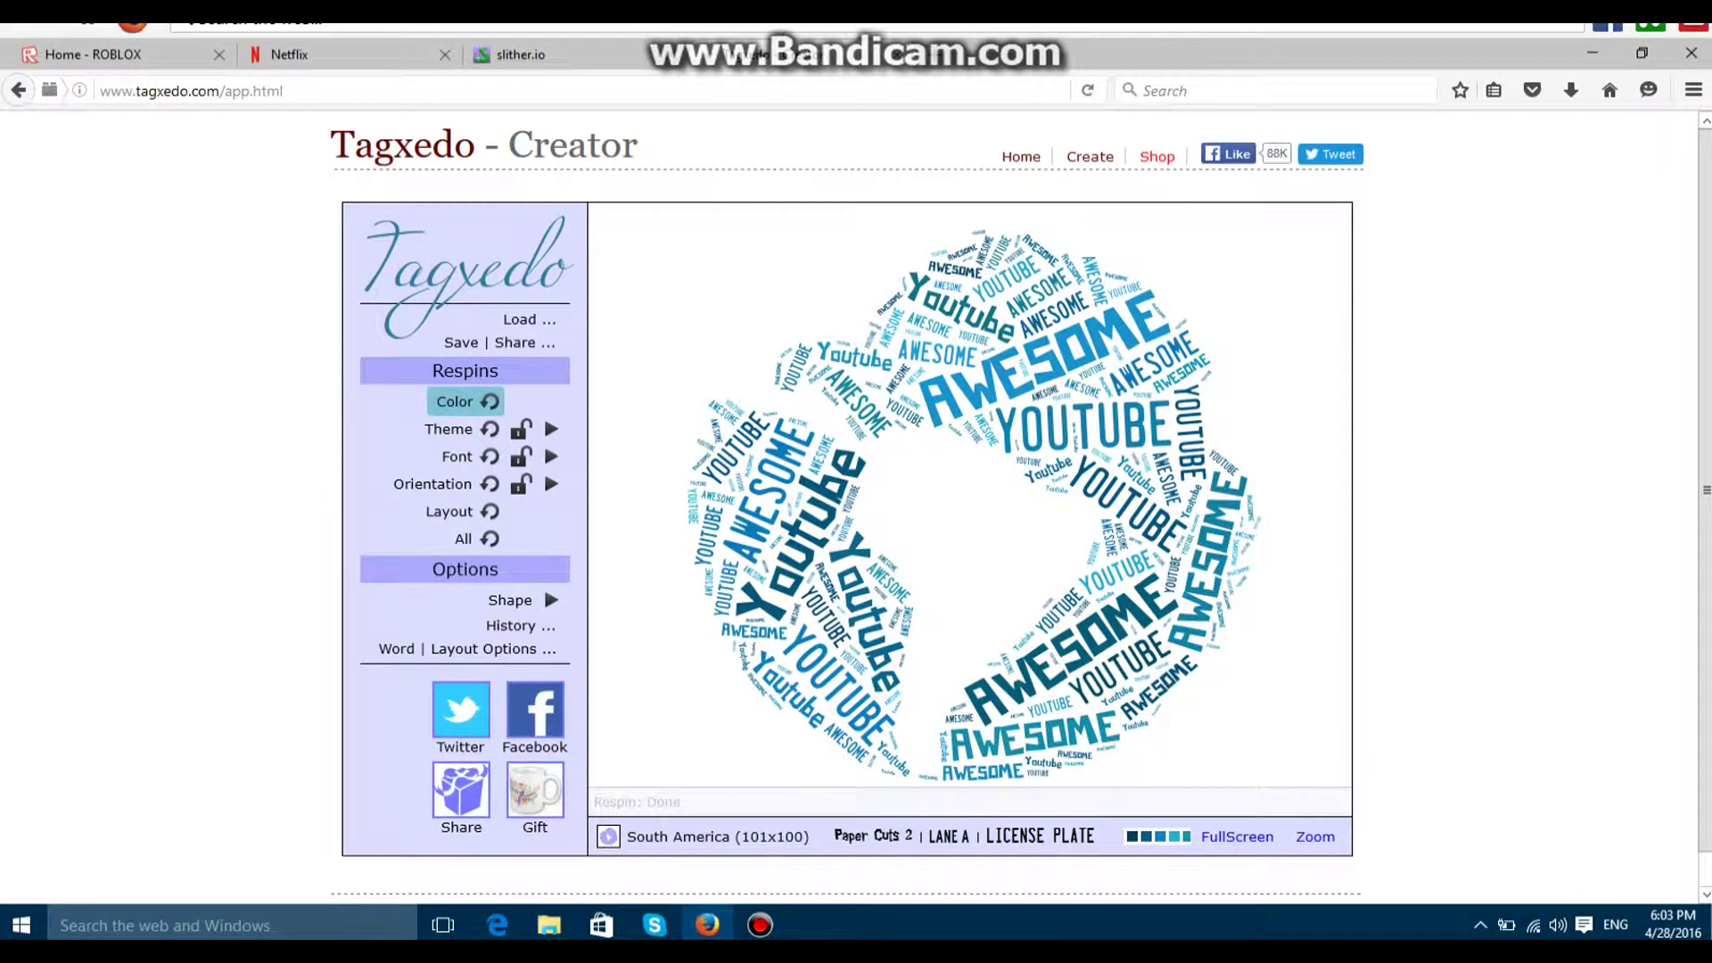
click(465, 402)
click(464, 401)
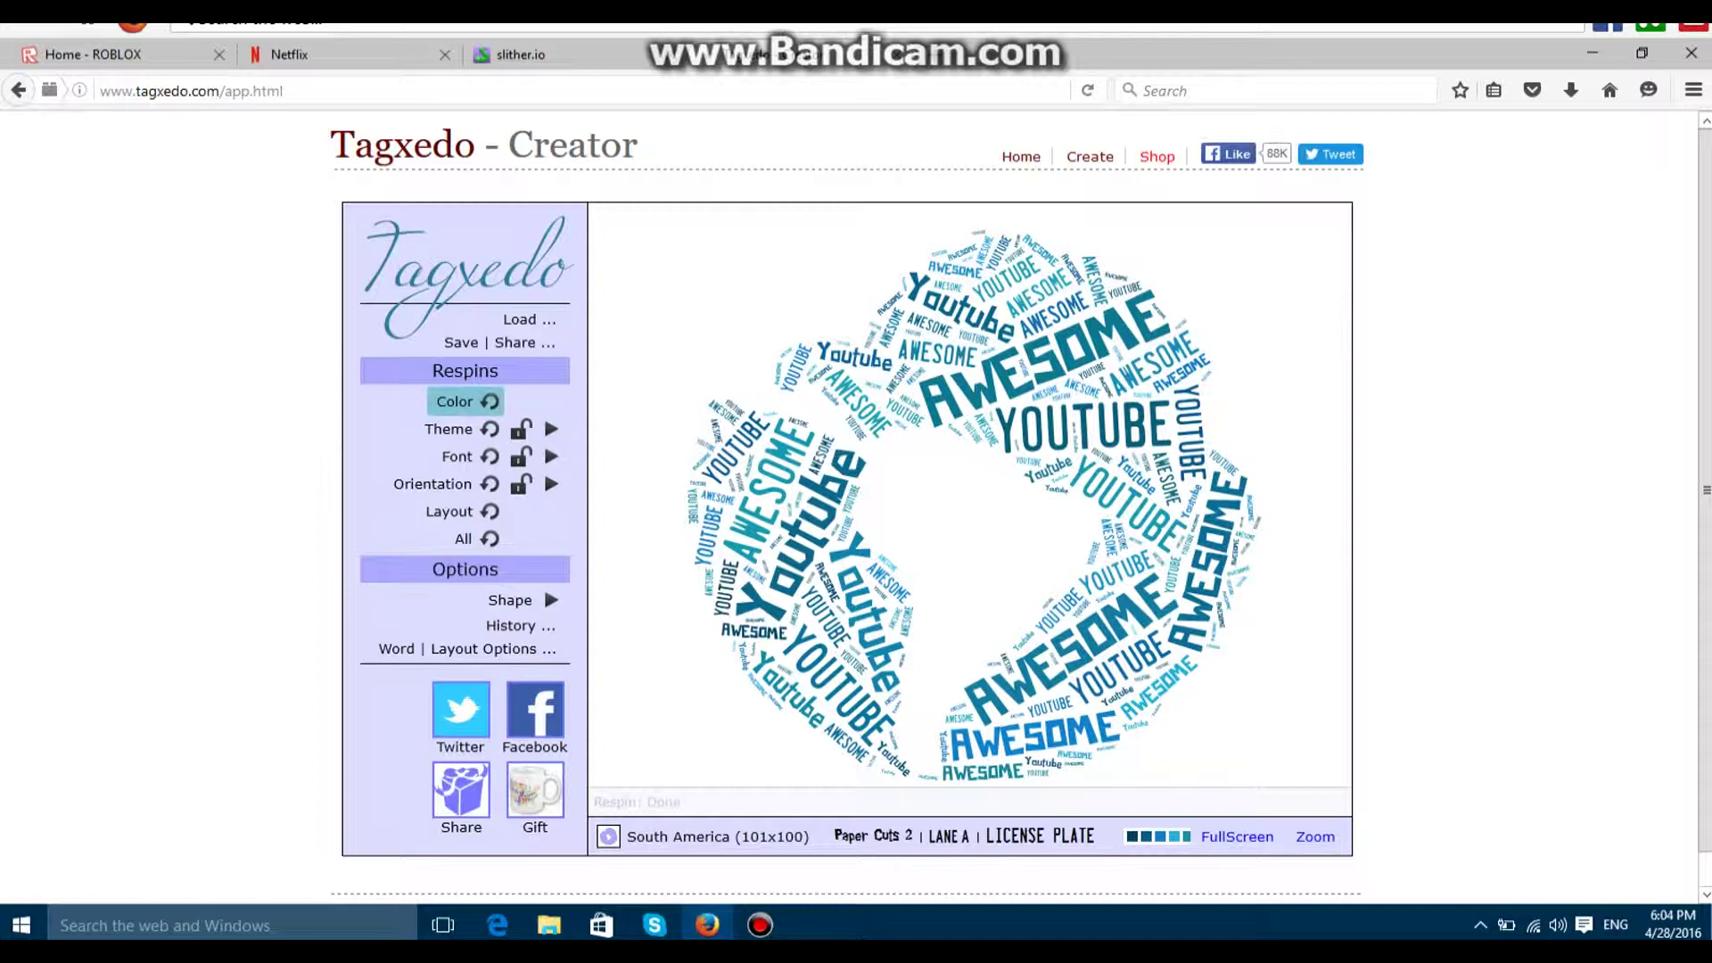
click(465, 402)
click(465, 402)
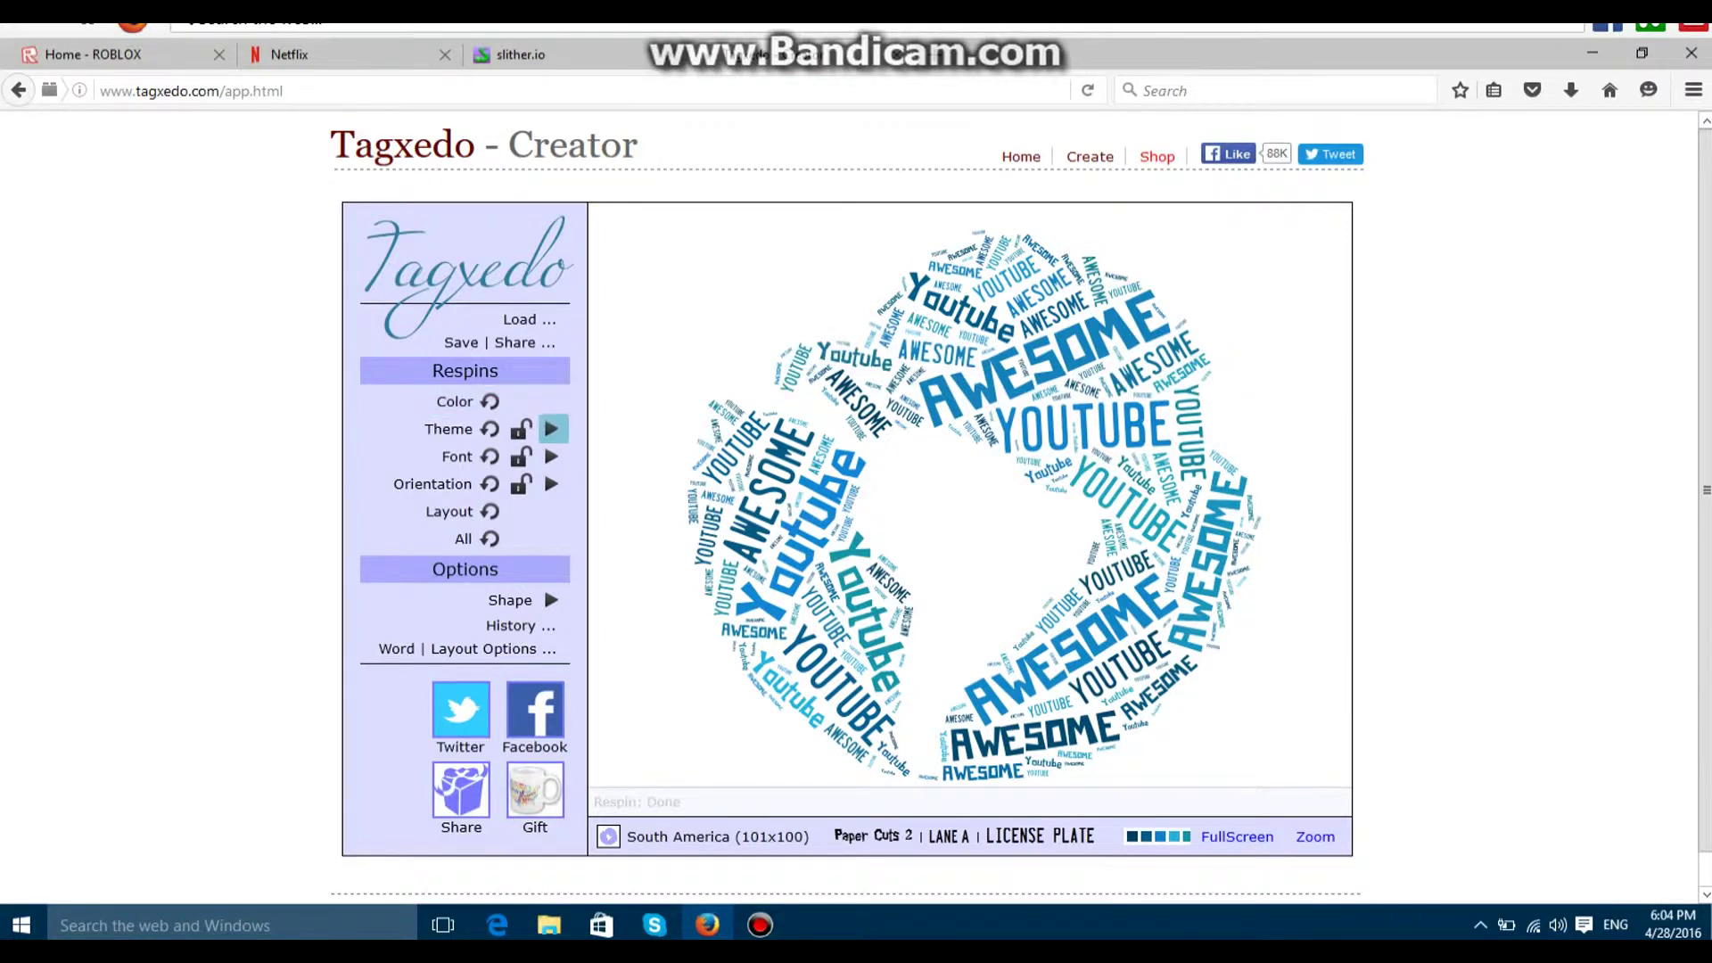
click(552, 428)
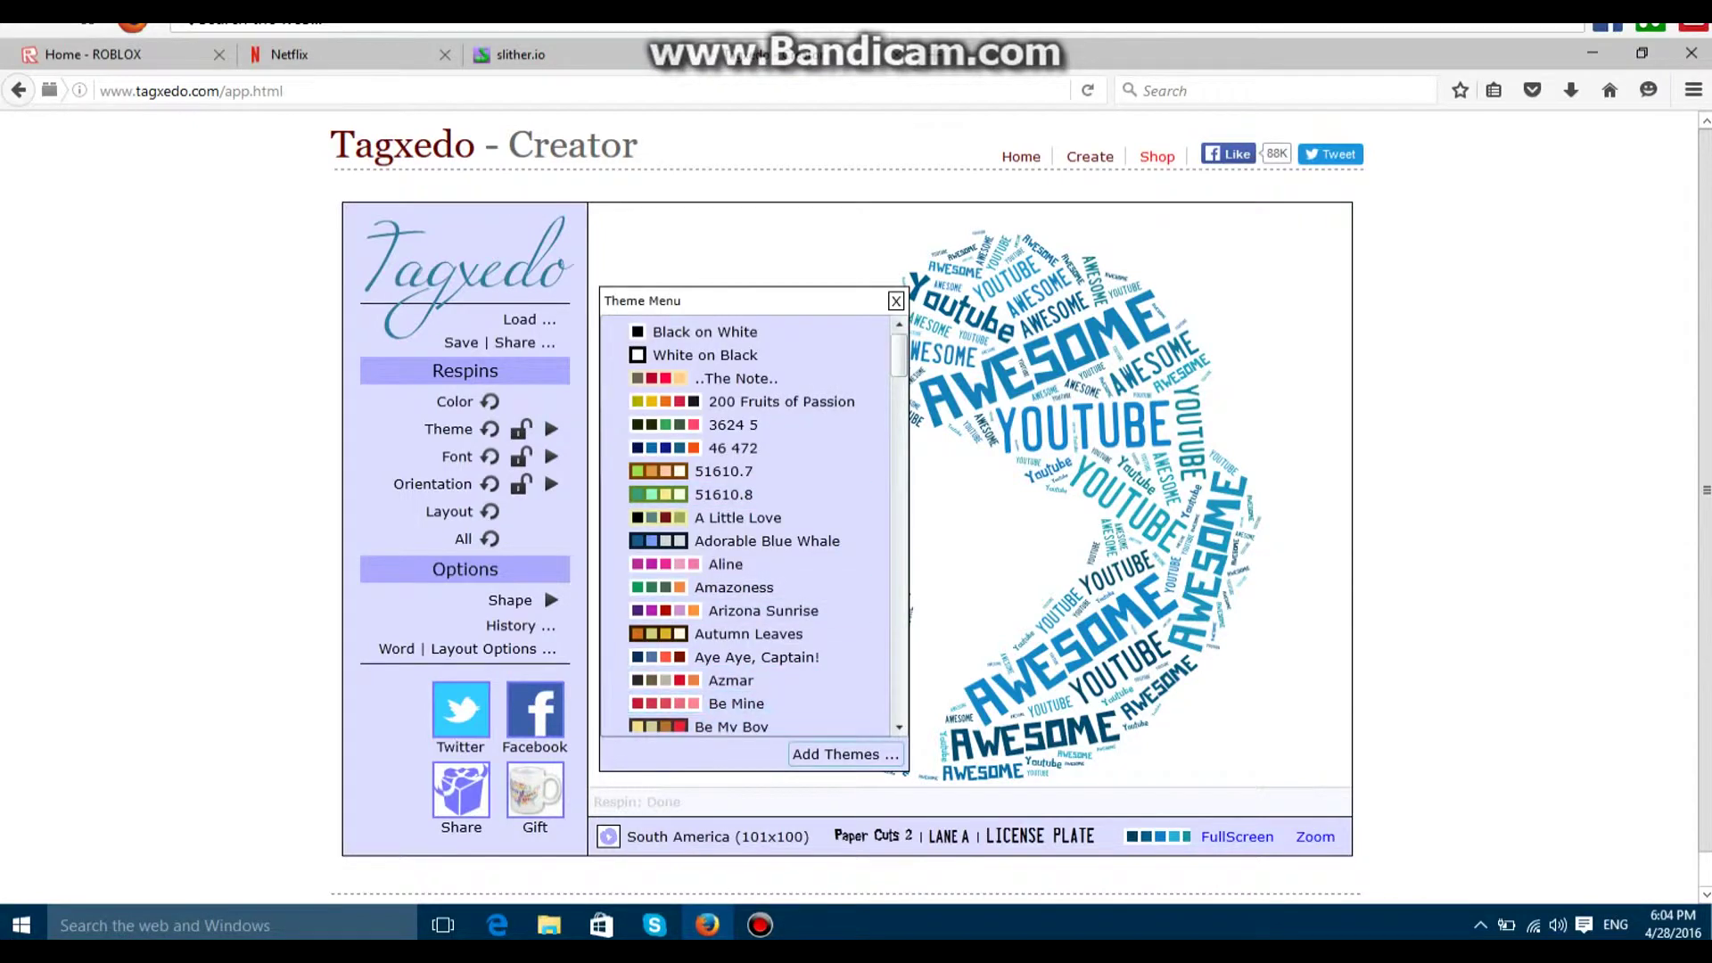
click(846, 754)
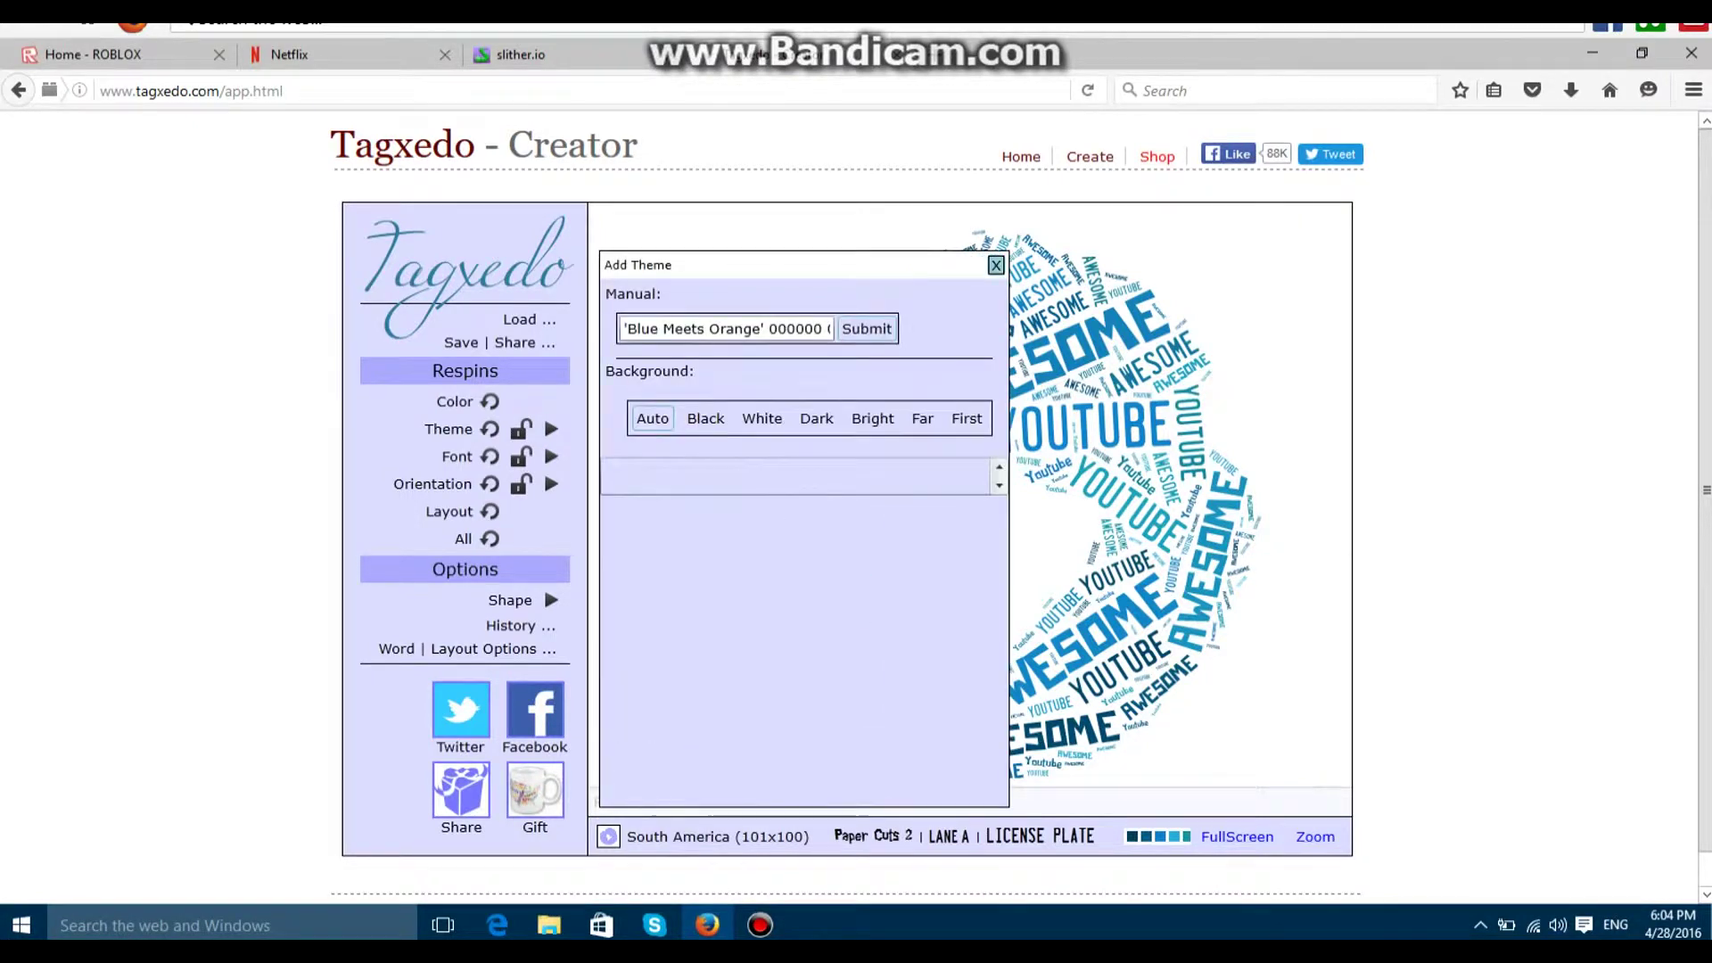
click(996, 265)
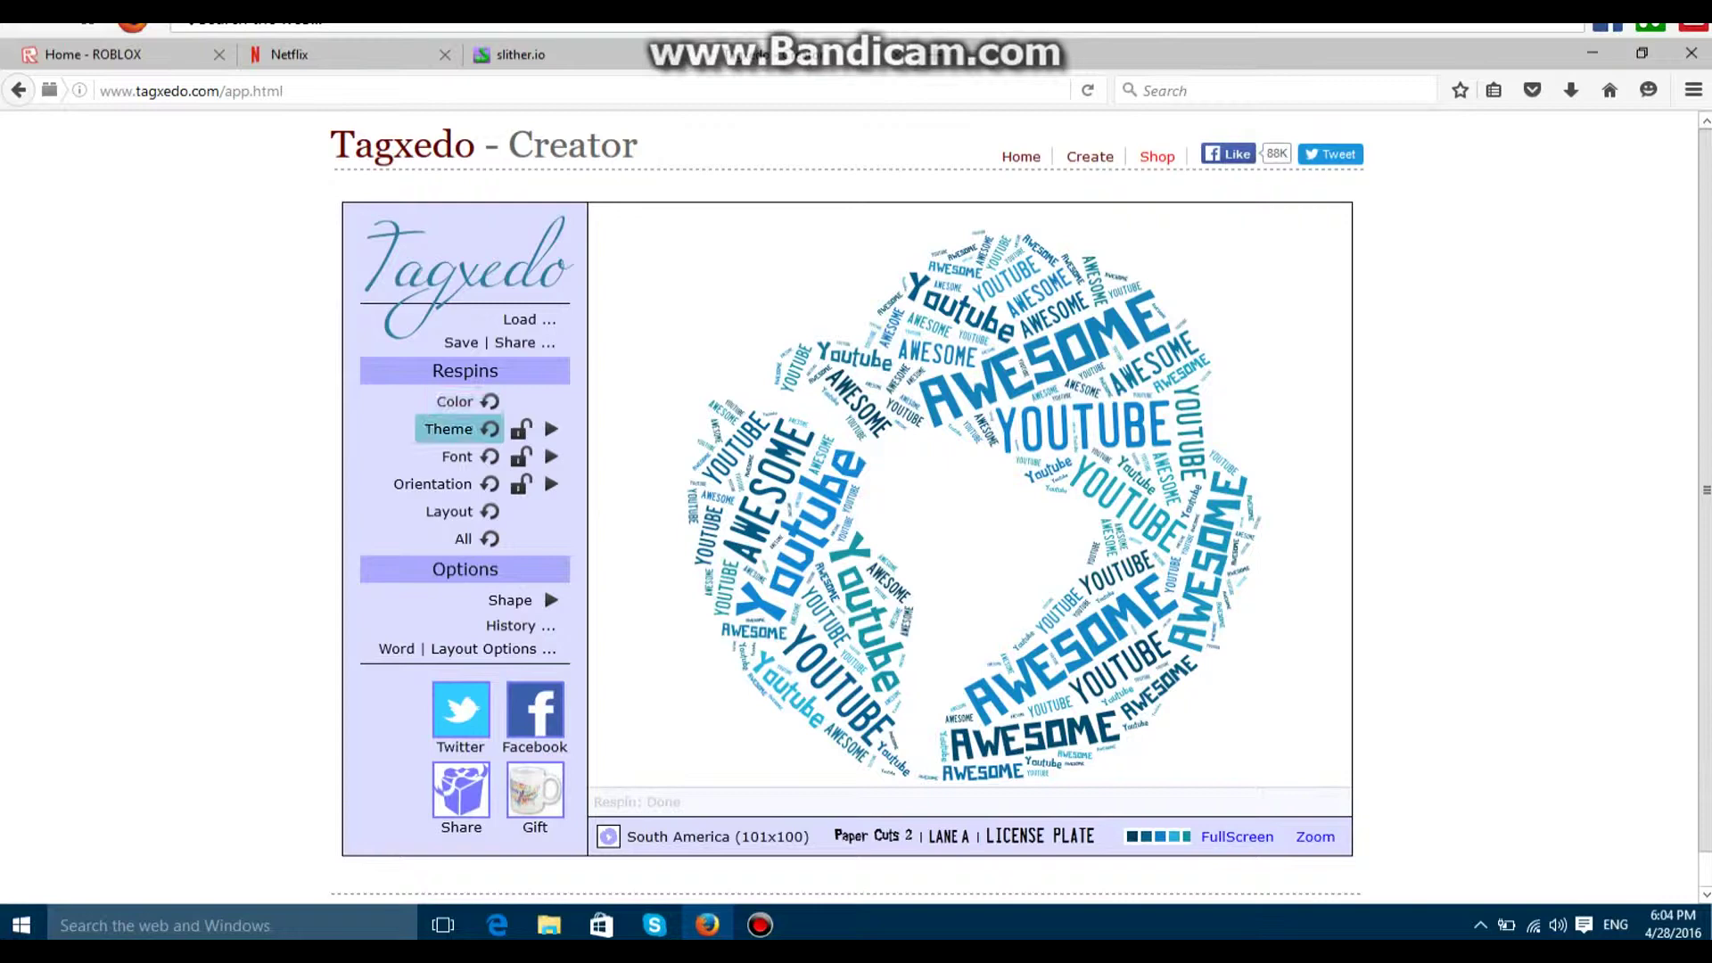
Try the Denim Parachute, Dream a Galaxy and Drop Space color themes on the word cloud, ending with Either way.
click(551, 429)
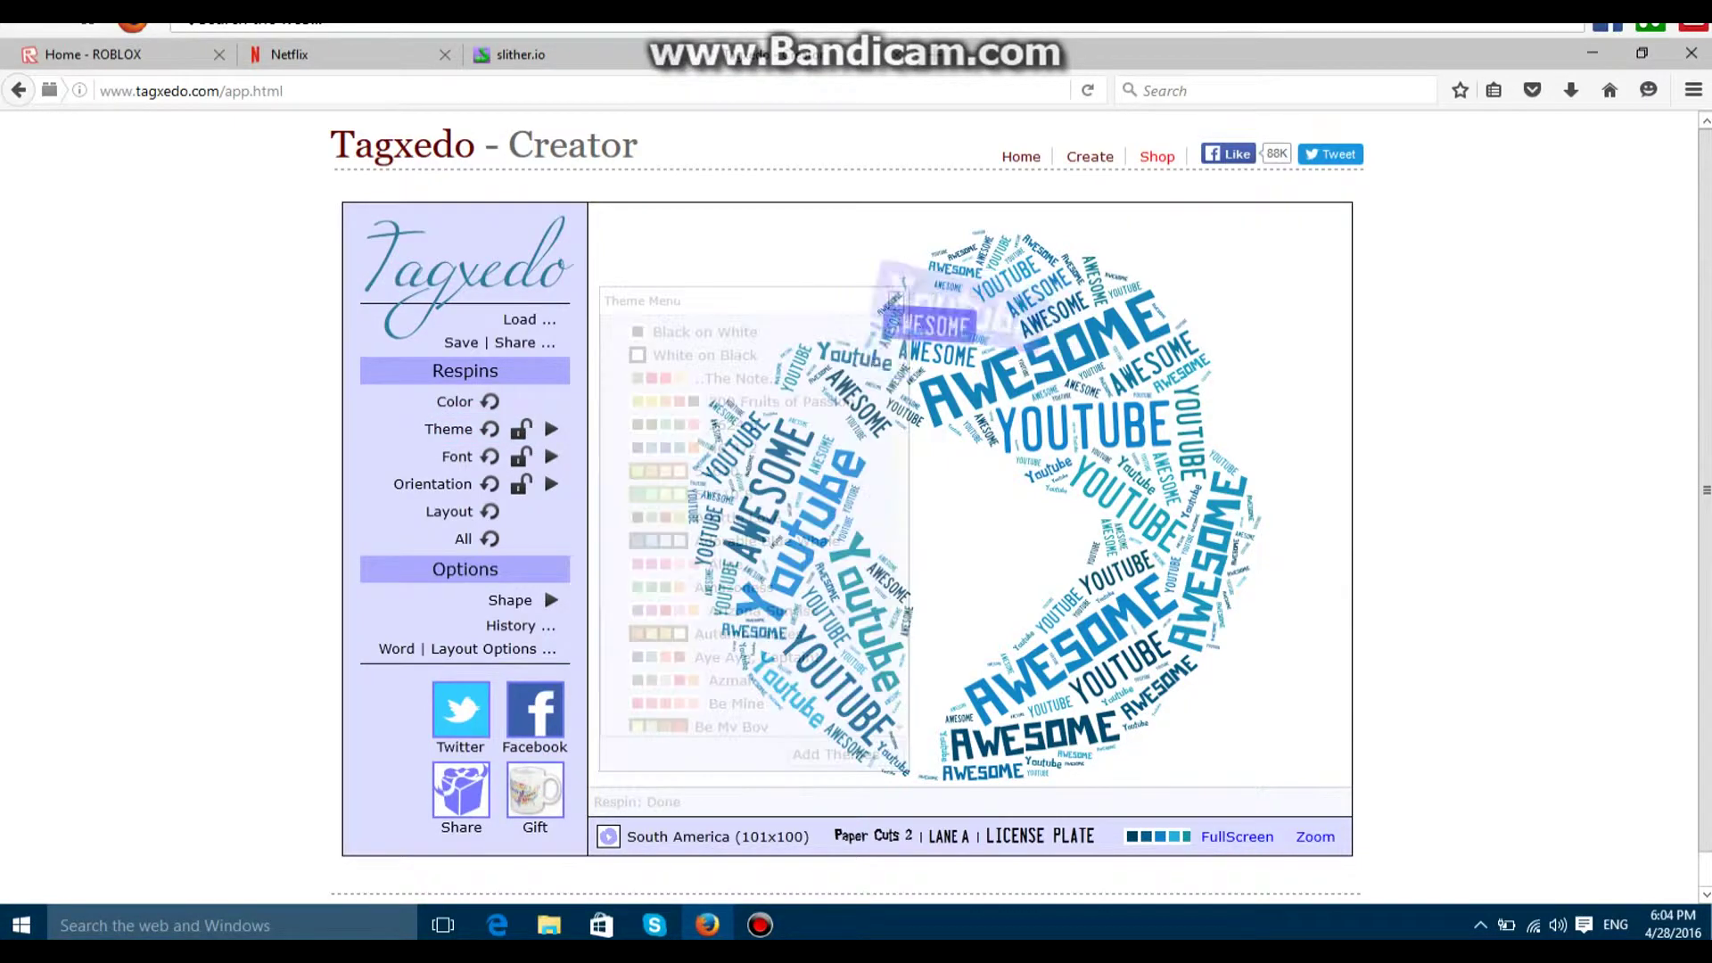
scroll(758, 526, down, 10)
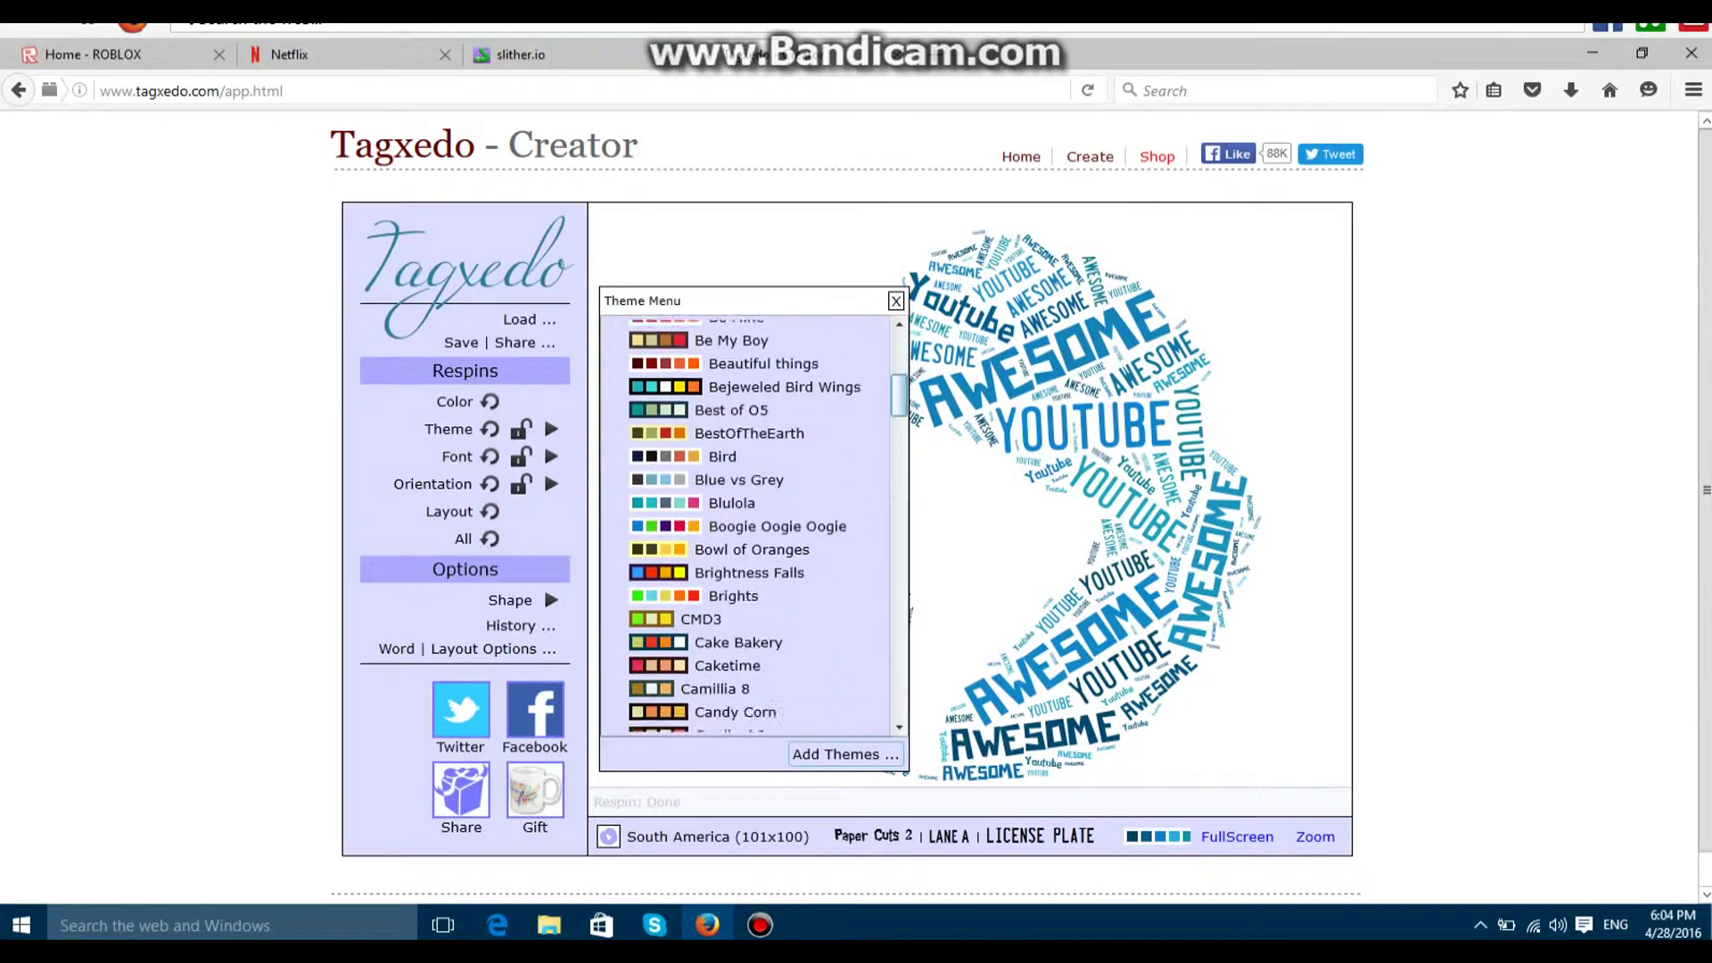
scroll(766, 526, down, 10)
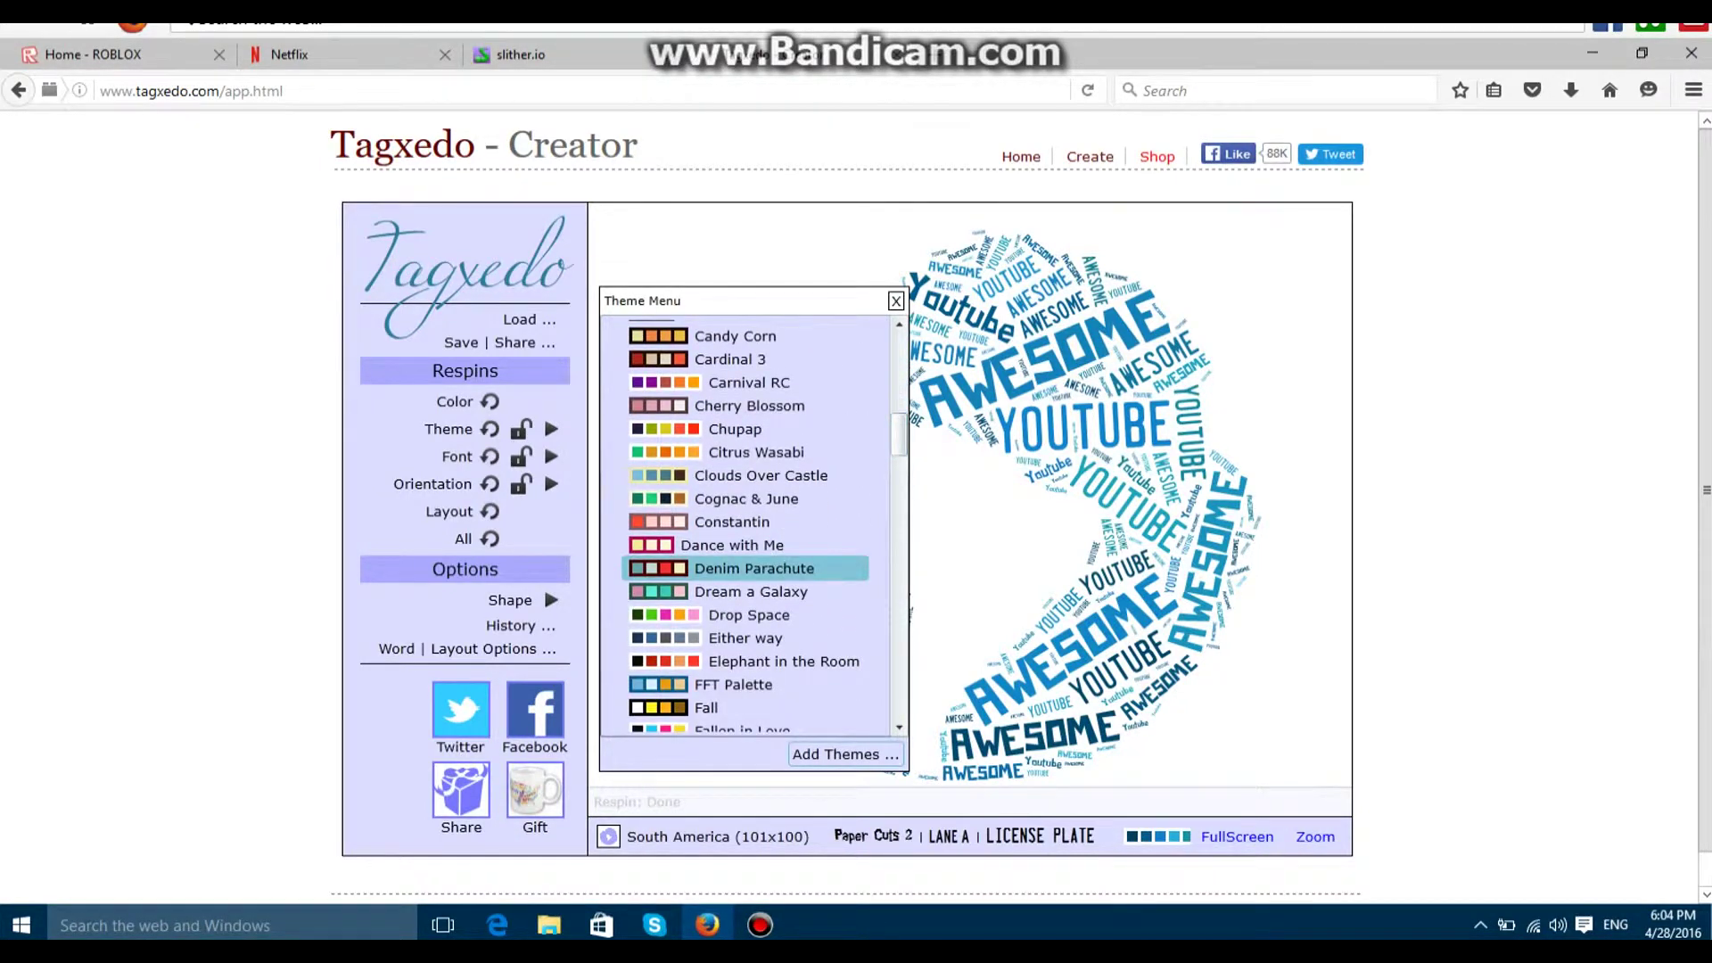
click(754, 571)
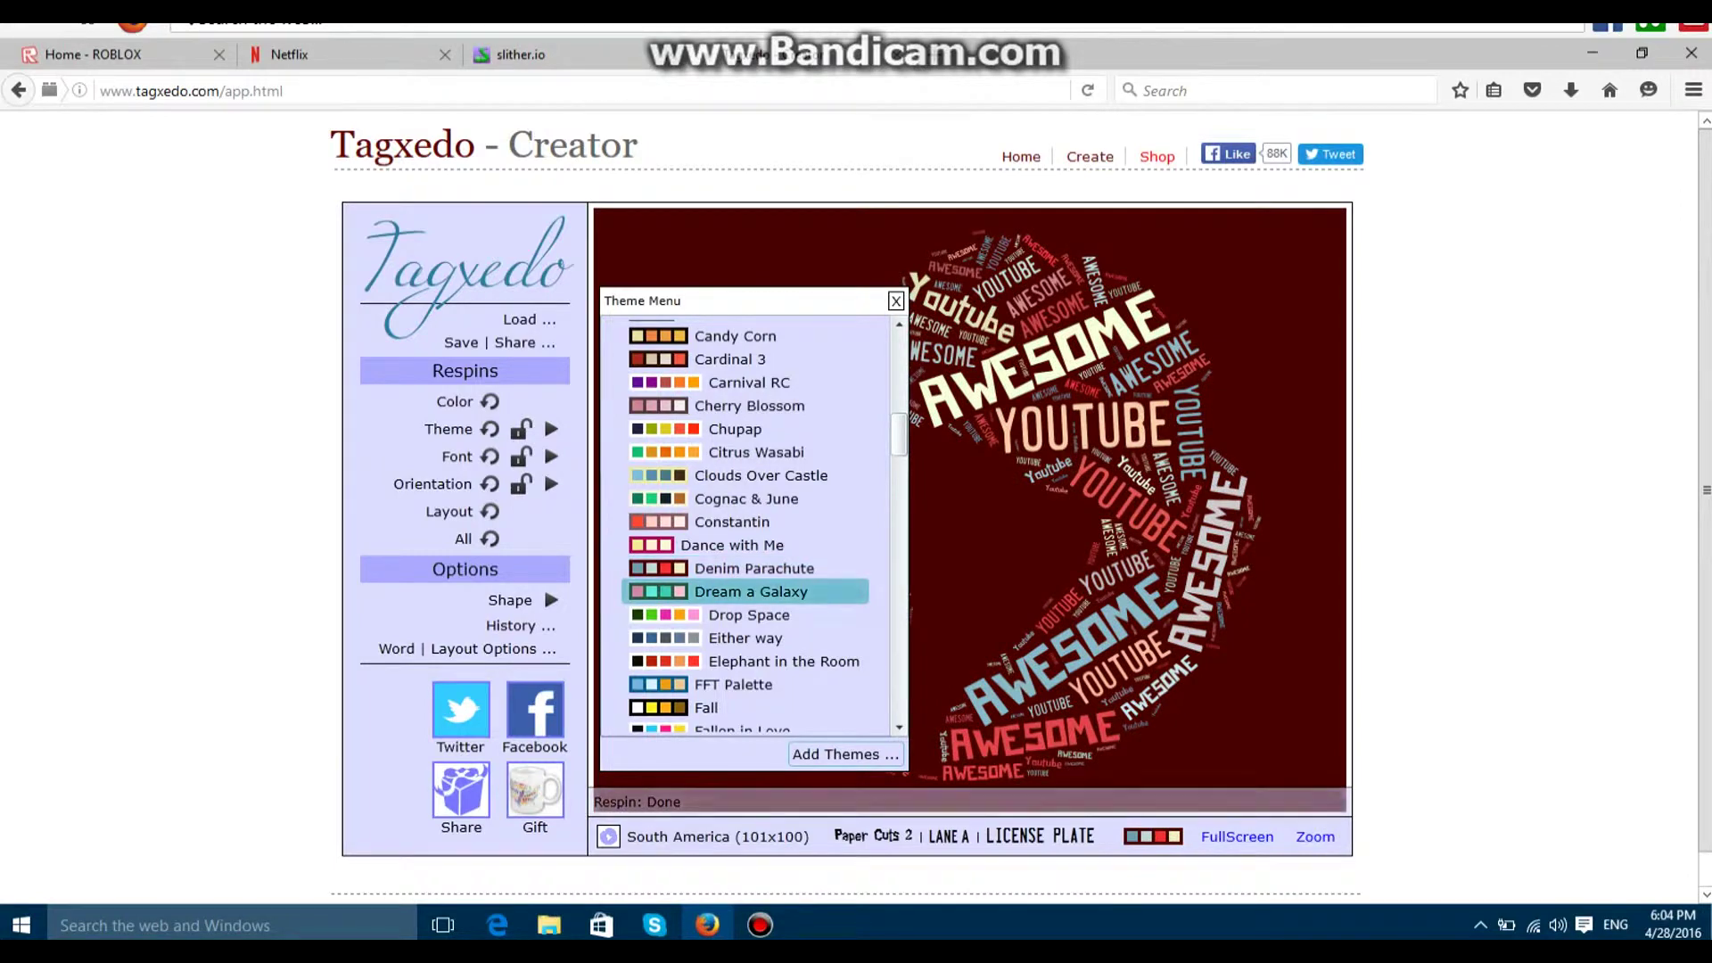
click(750, 592)
click(751, 615)
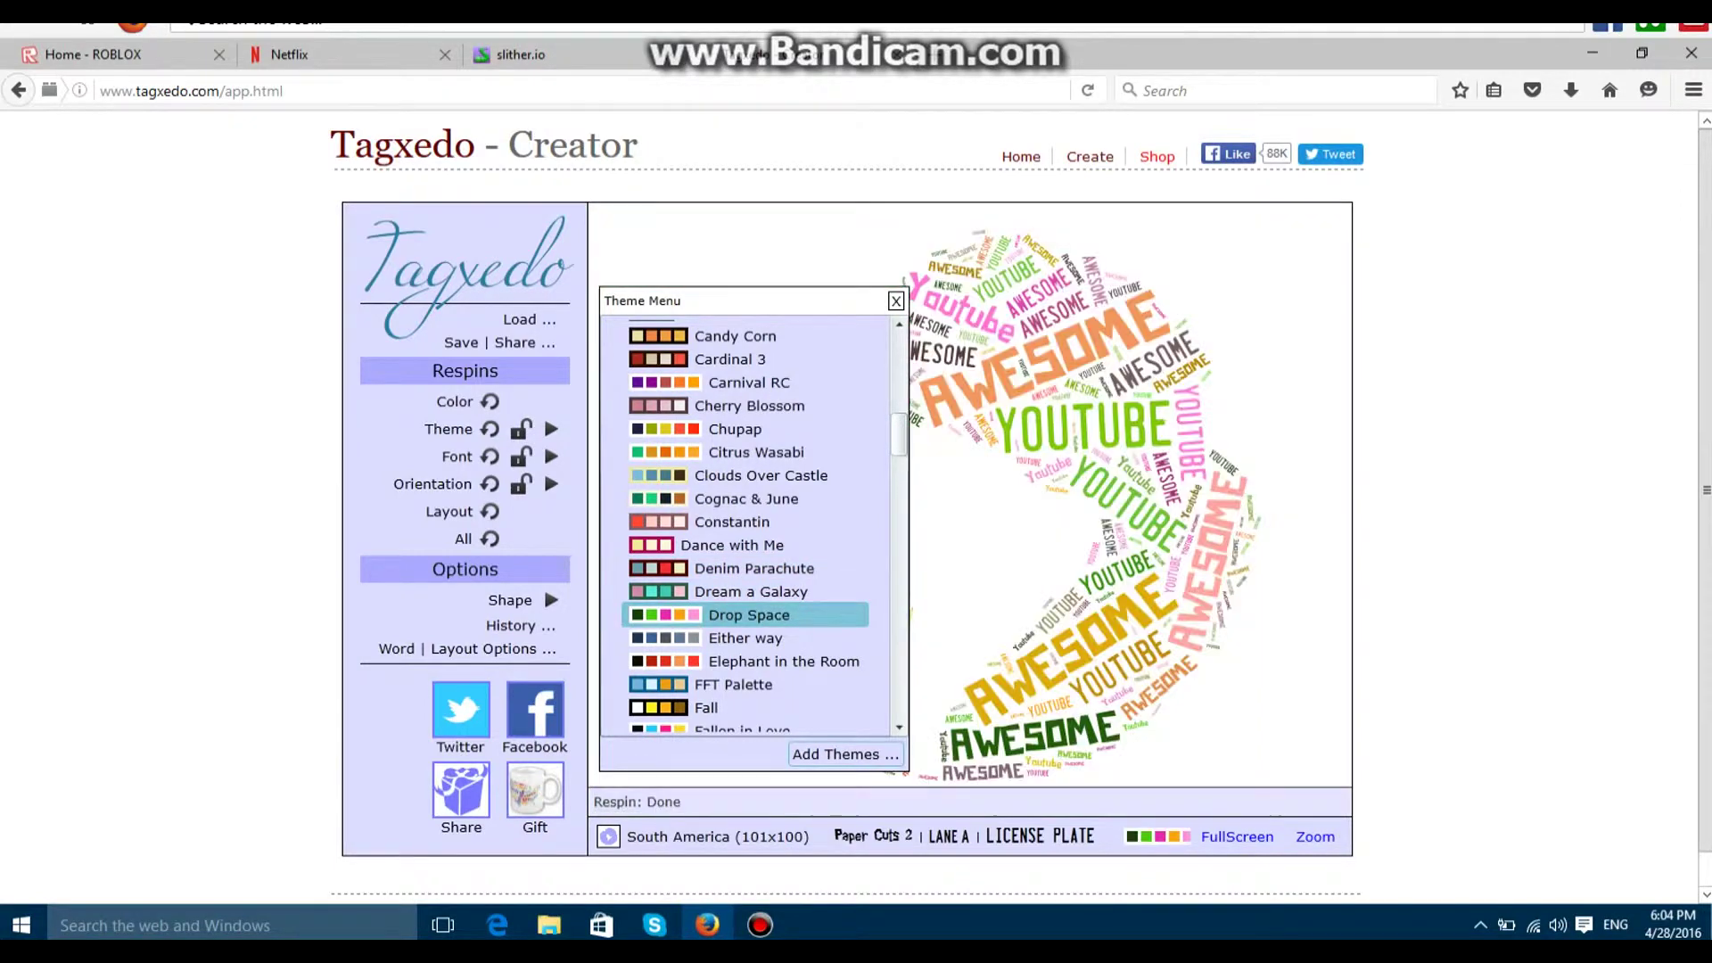
click(746, 638)
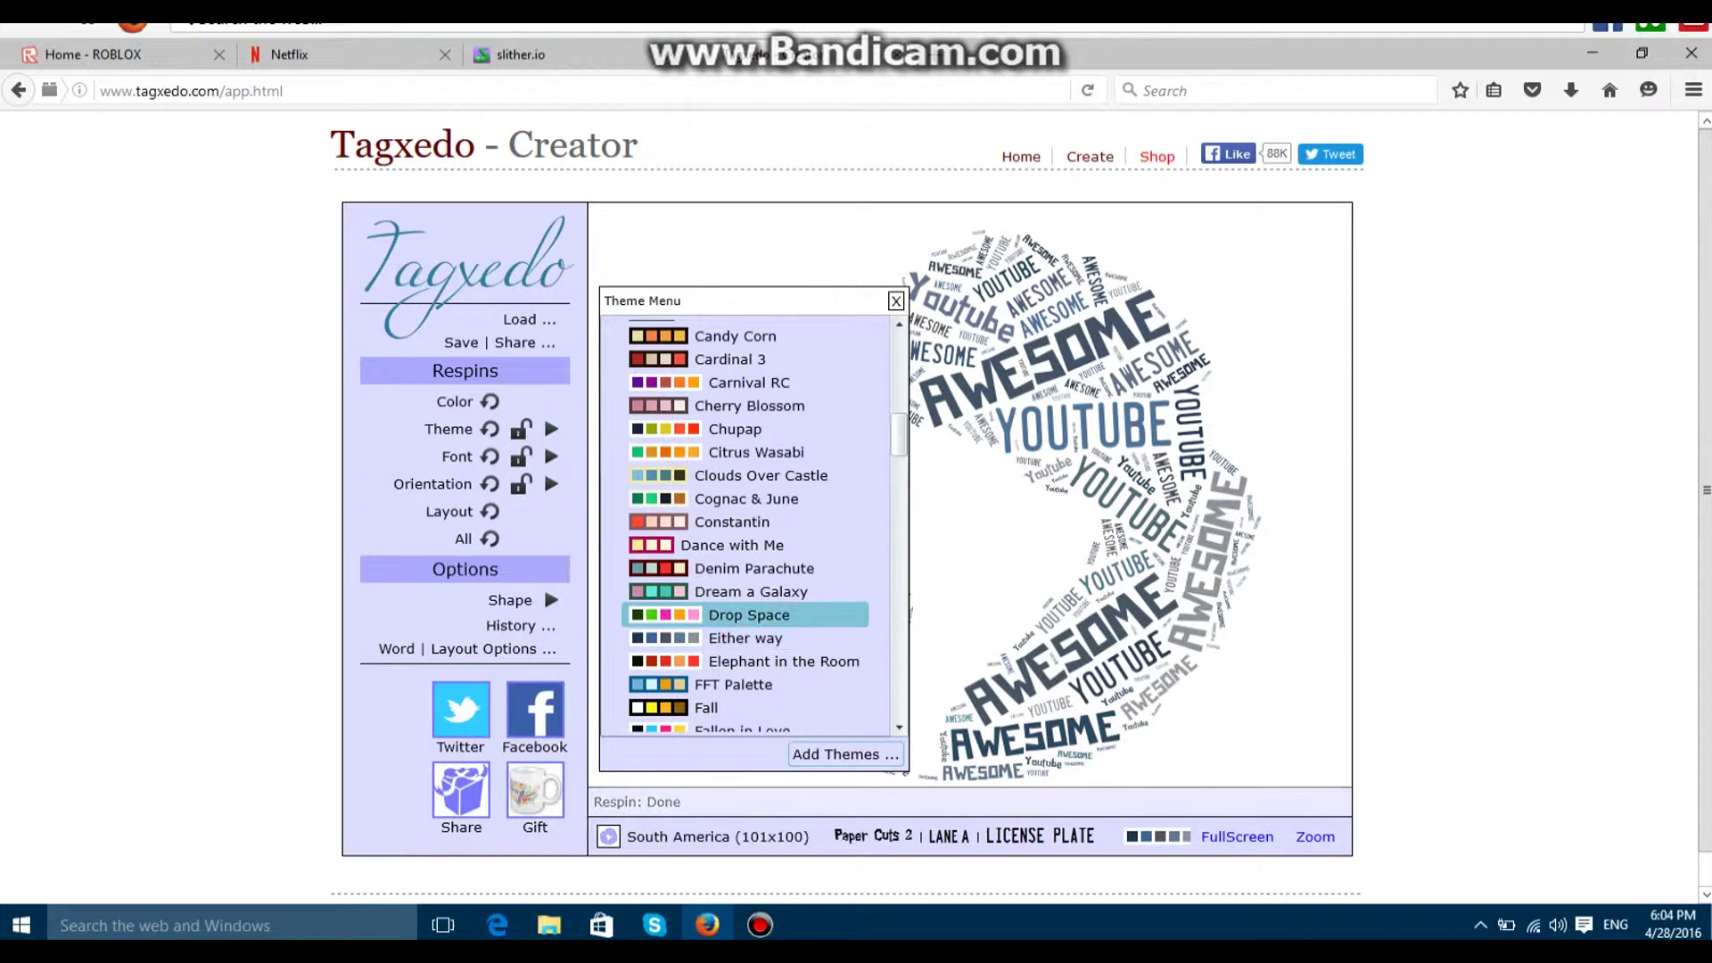
Try the FFT Palette and Fall color themes on the word cloud, ending with Fallen in Love, and return to the cloud.
click(749, 615)
click(735, 684)
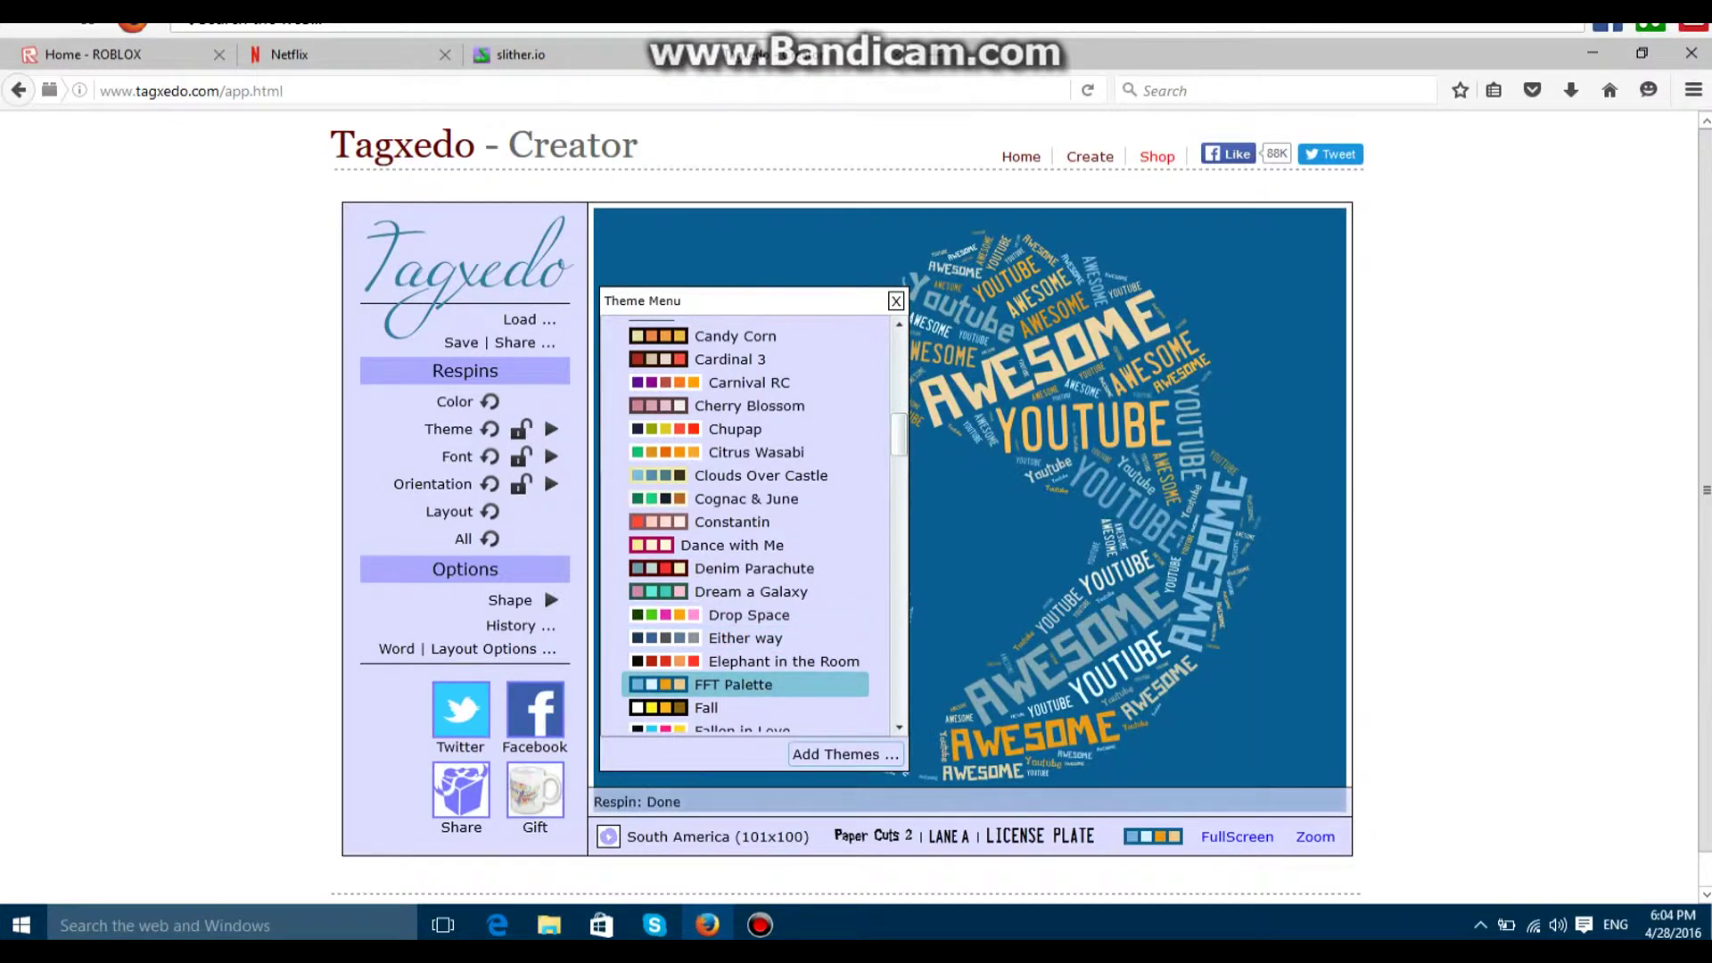
click(733, 708)
click(742, 726)
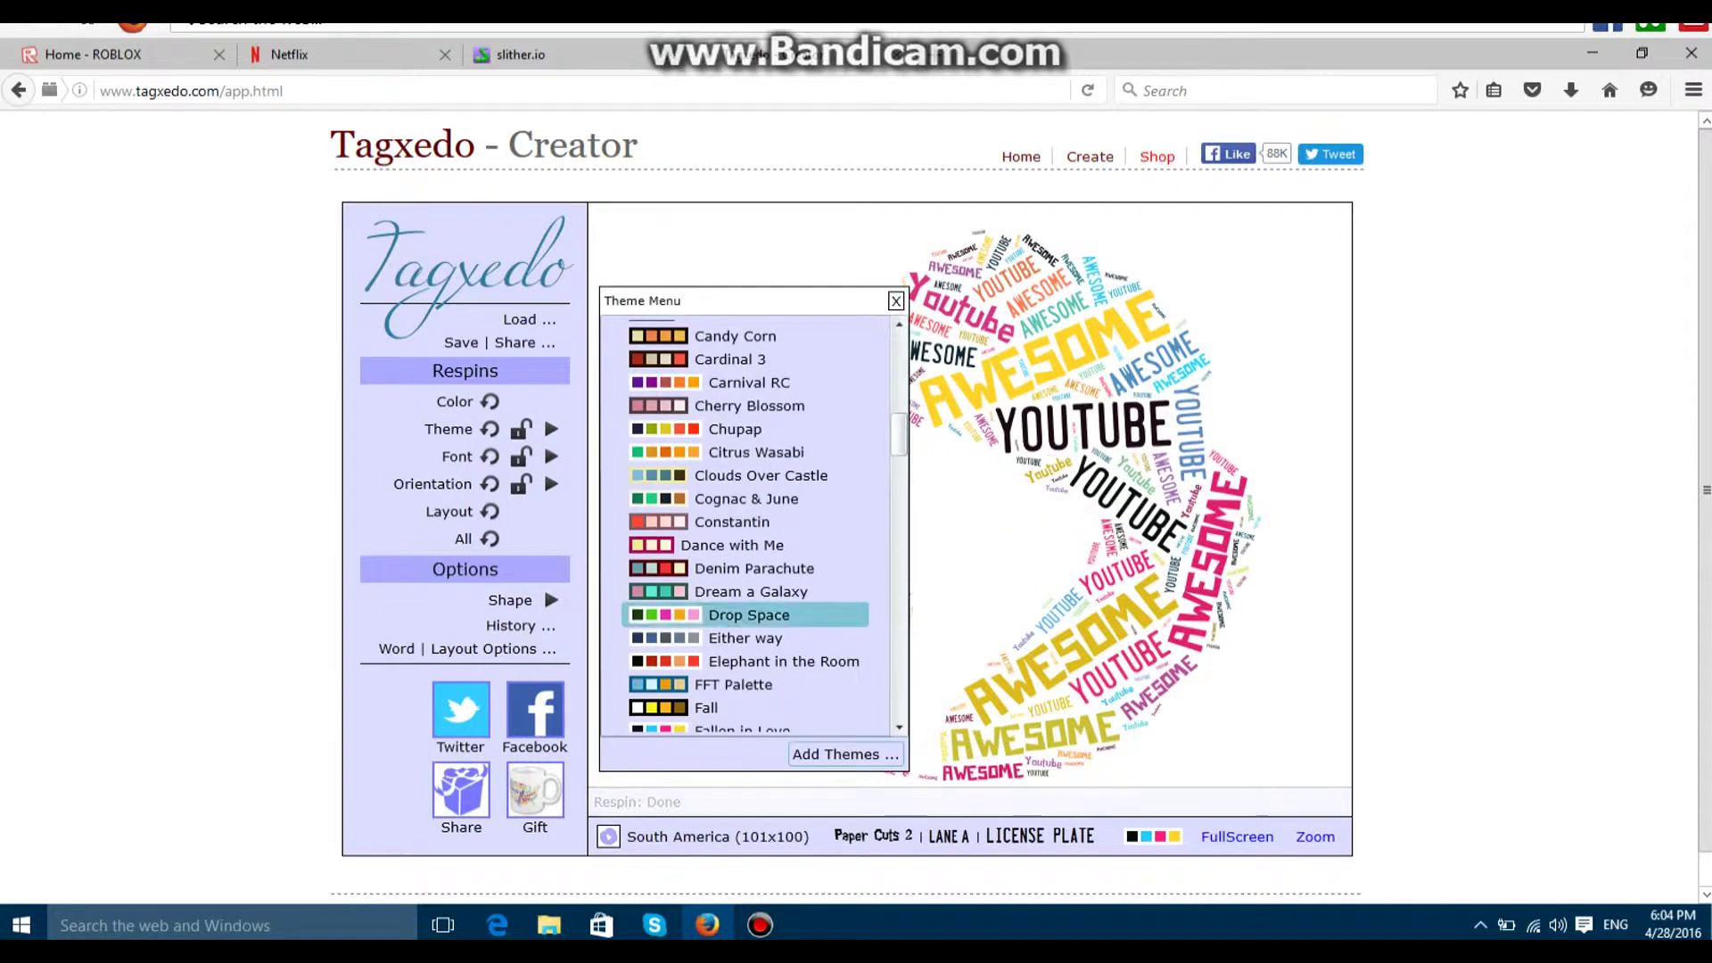
scroll(749, 526, down, 3)
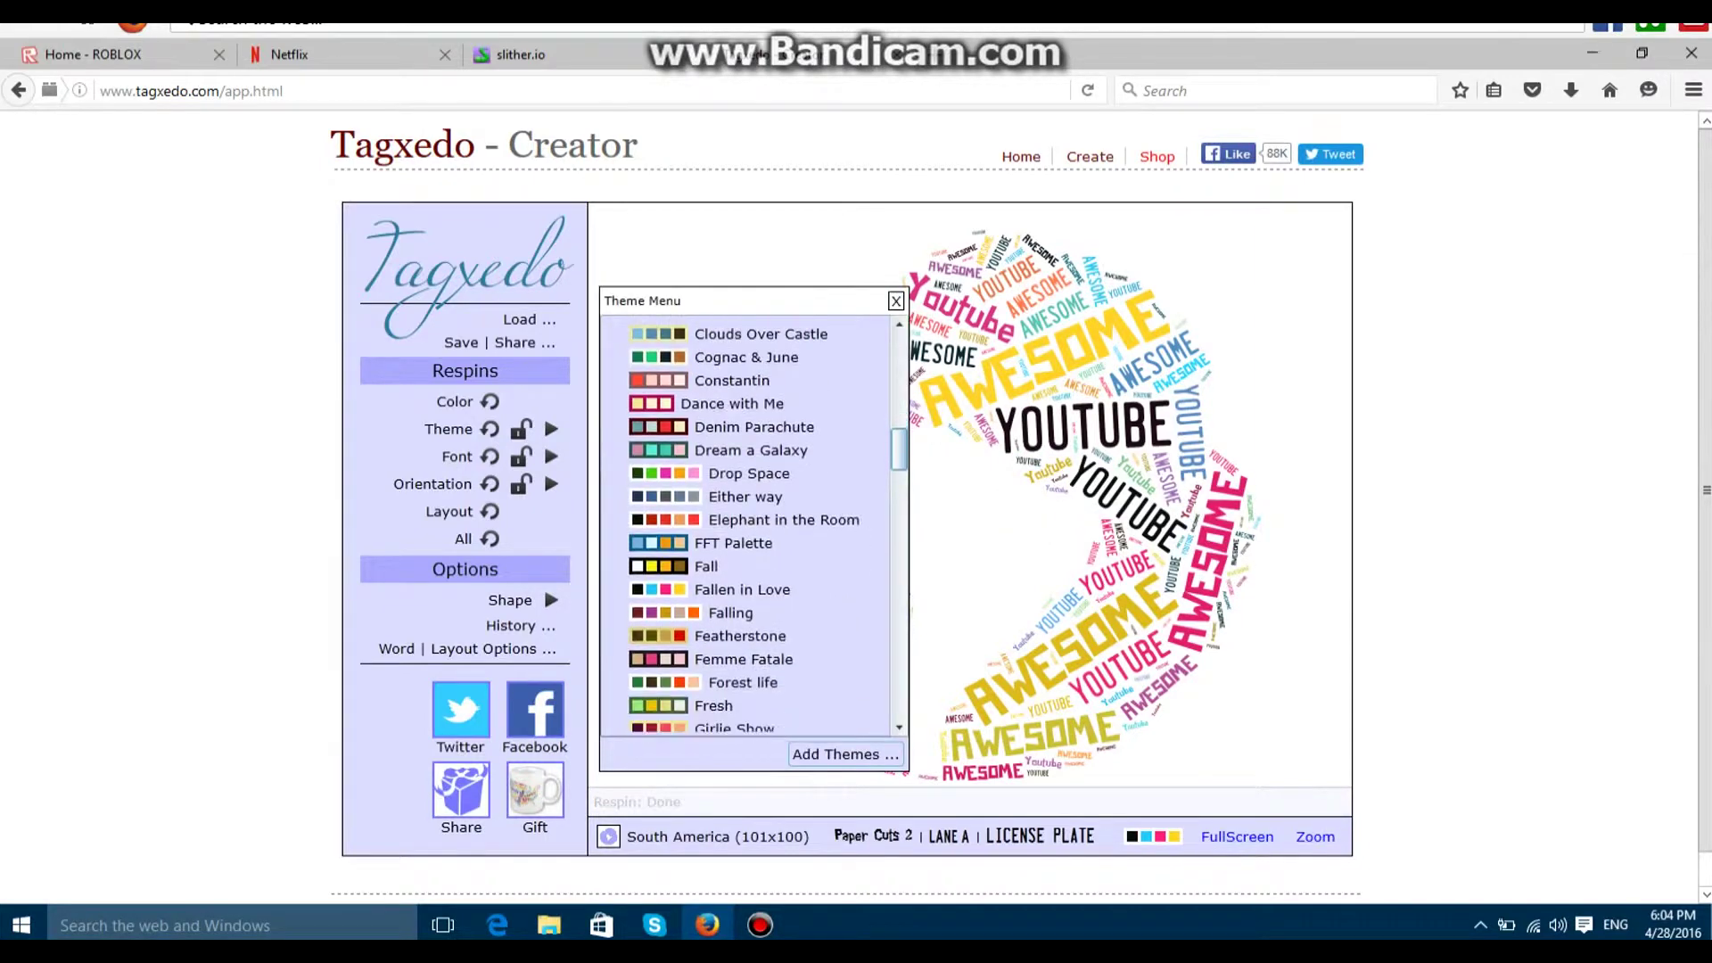
click(743, 572)
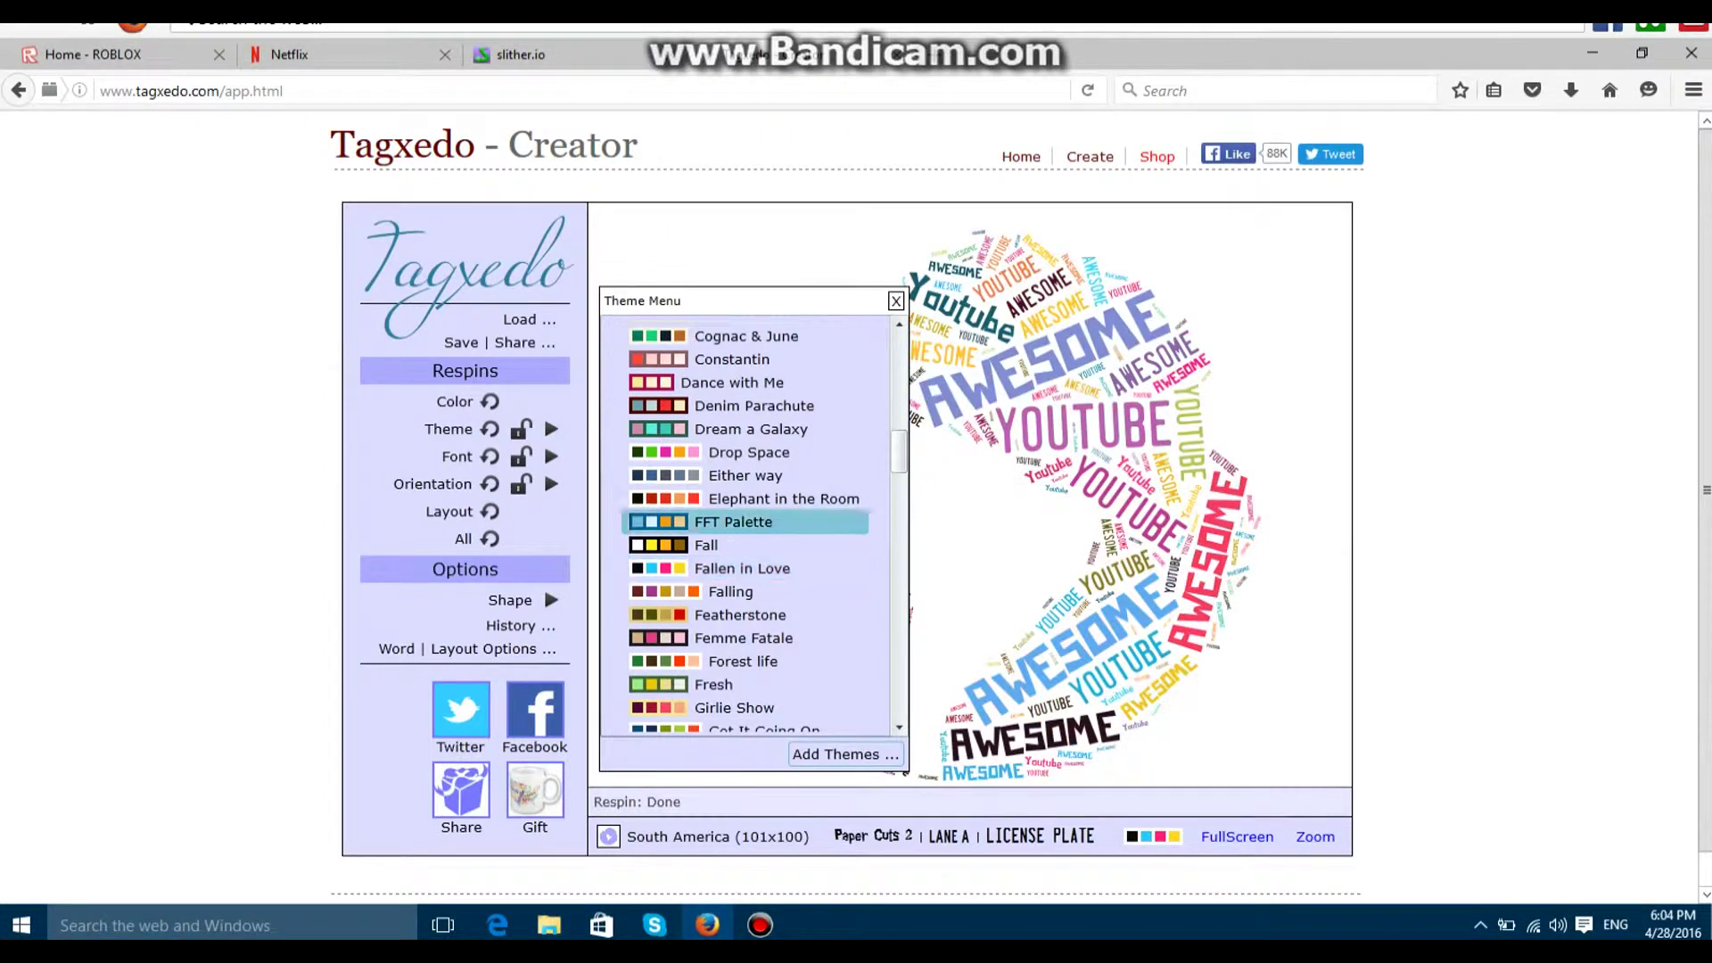
click(896, 301)
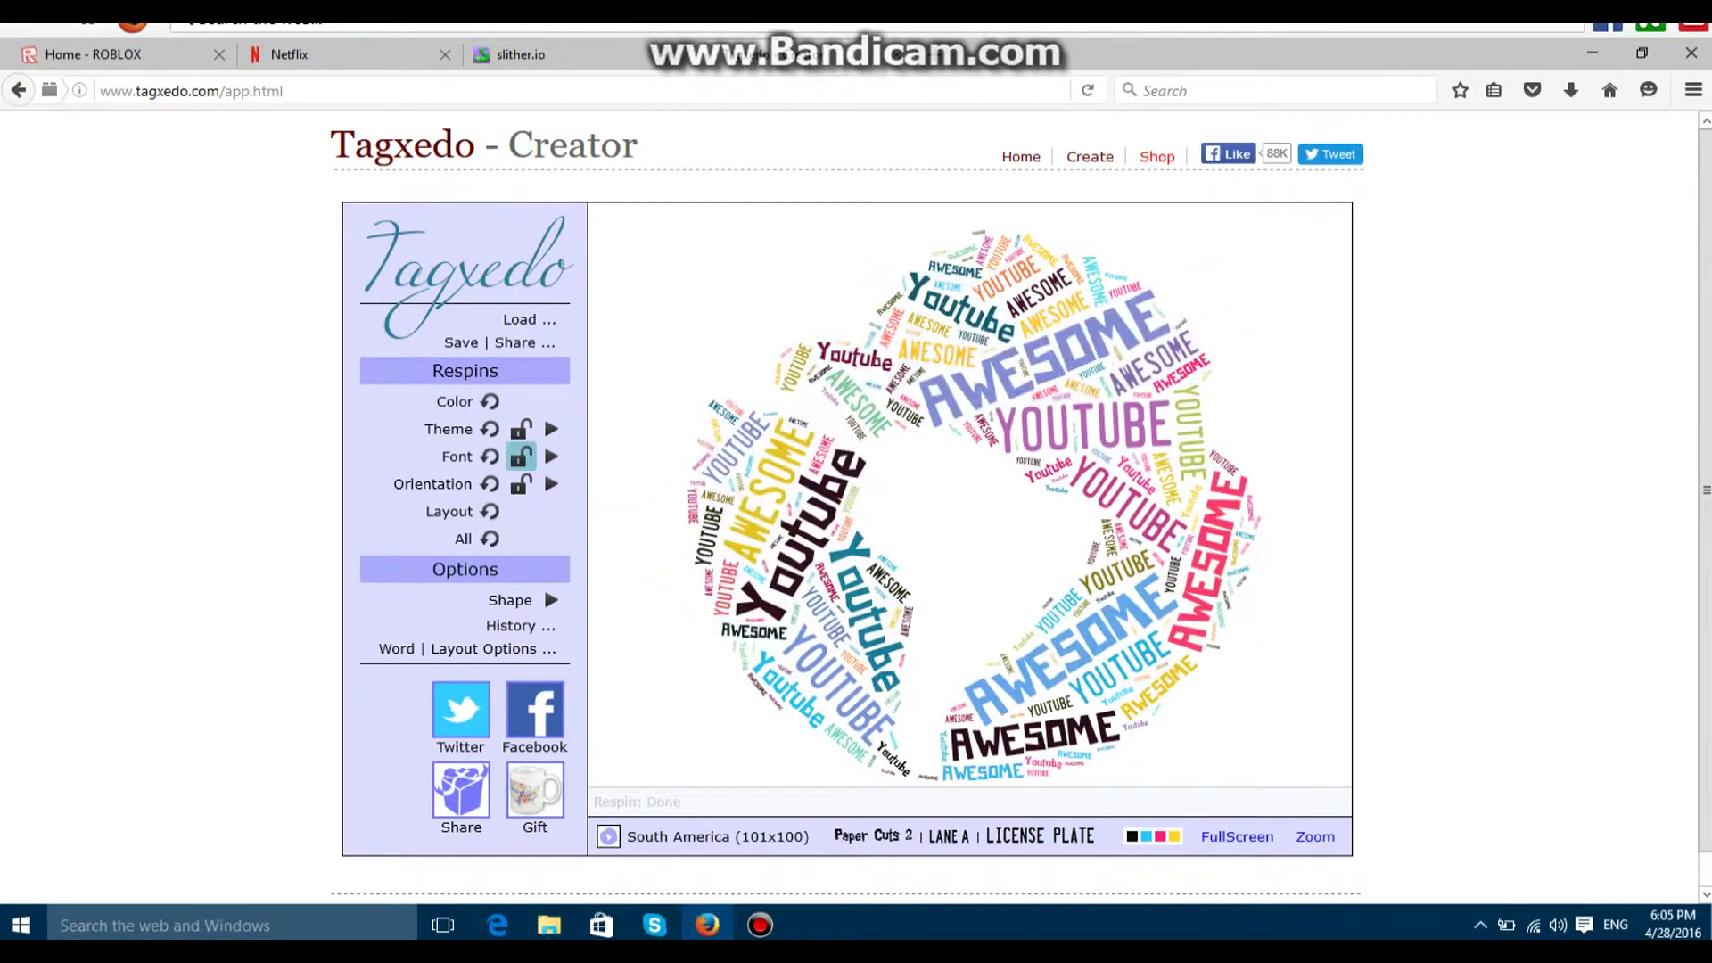
Look through the fonts available for the word cloud, including the local fonts and the option to add font files.
click(552, 456)
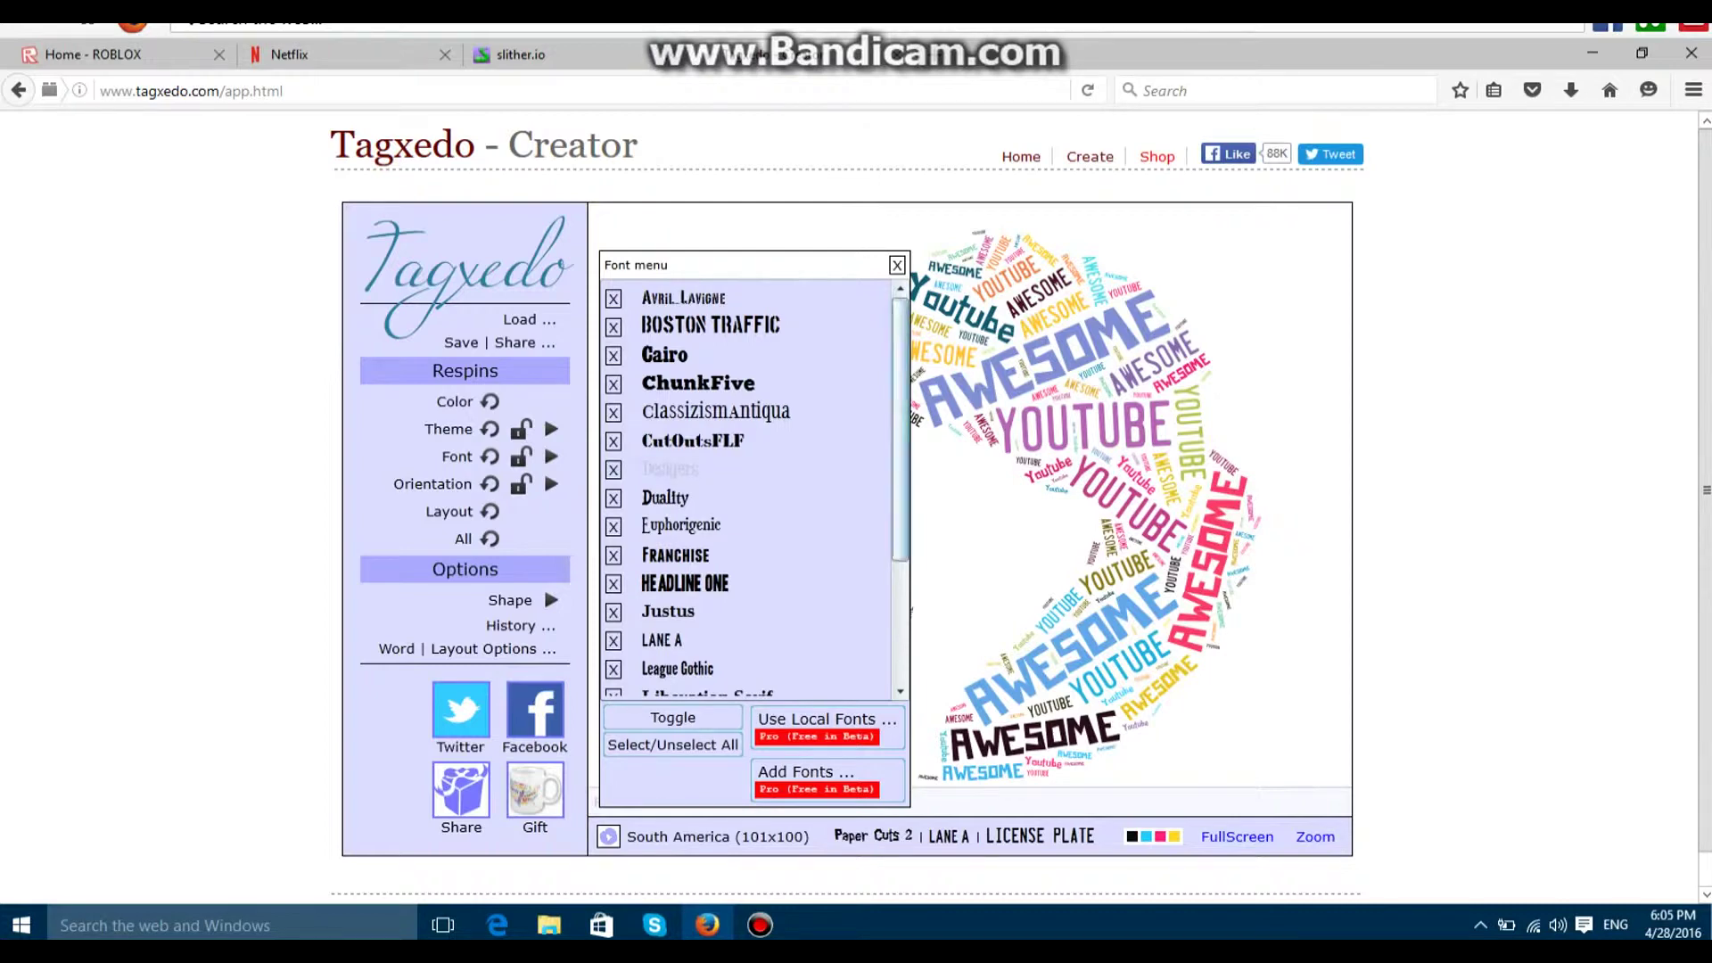
scroll(749, 490, down, 3)
scroll(749, 490, up, 3)
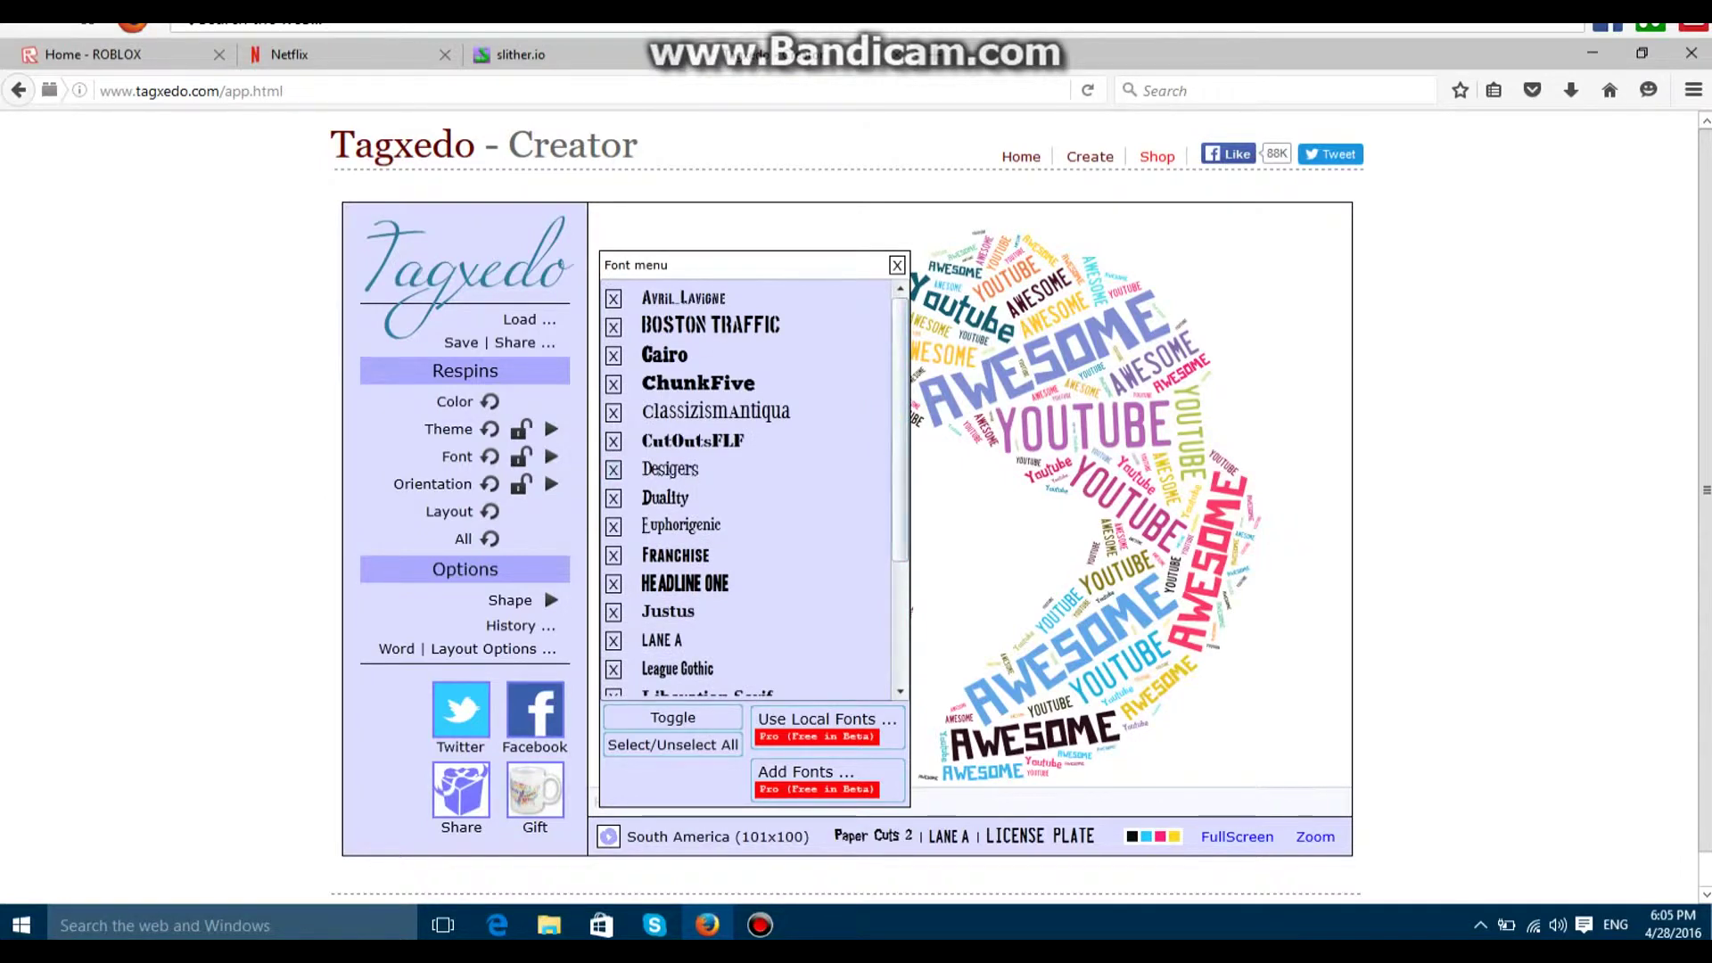
scroll(749, 491, down, 3)
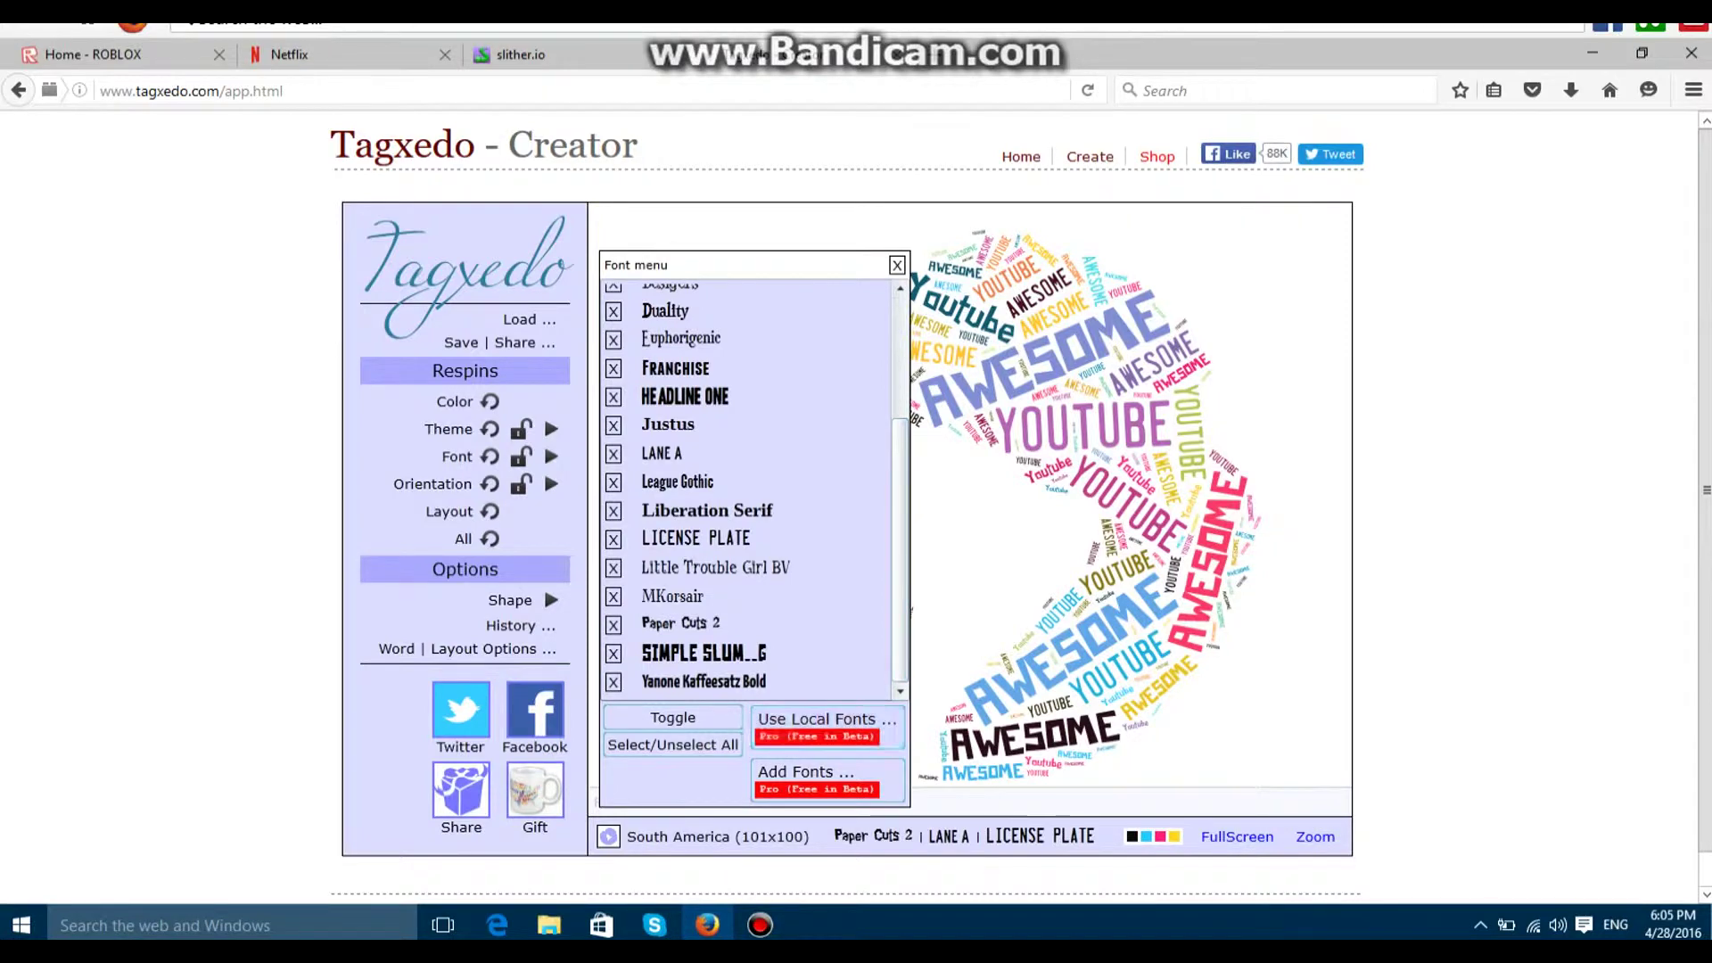
click(803, 772)
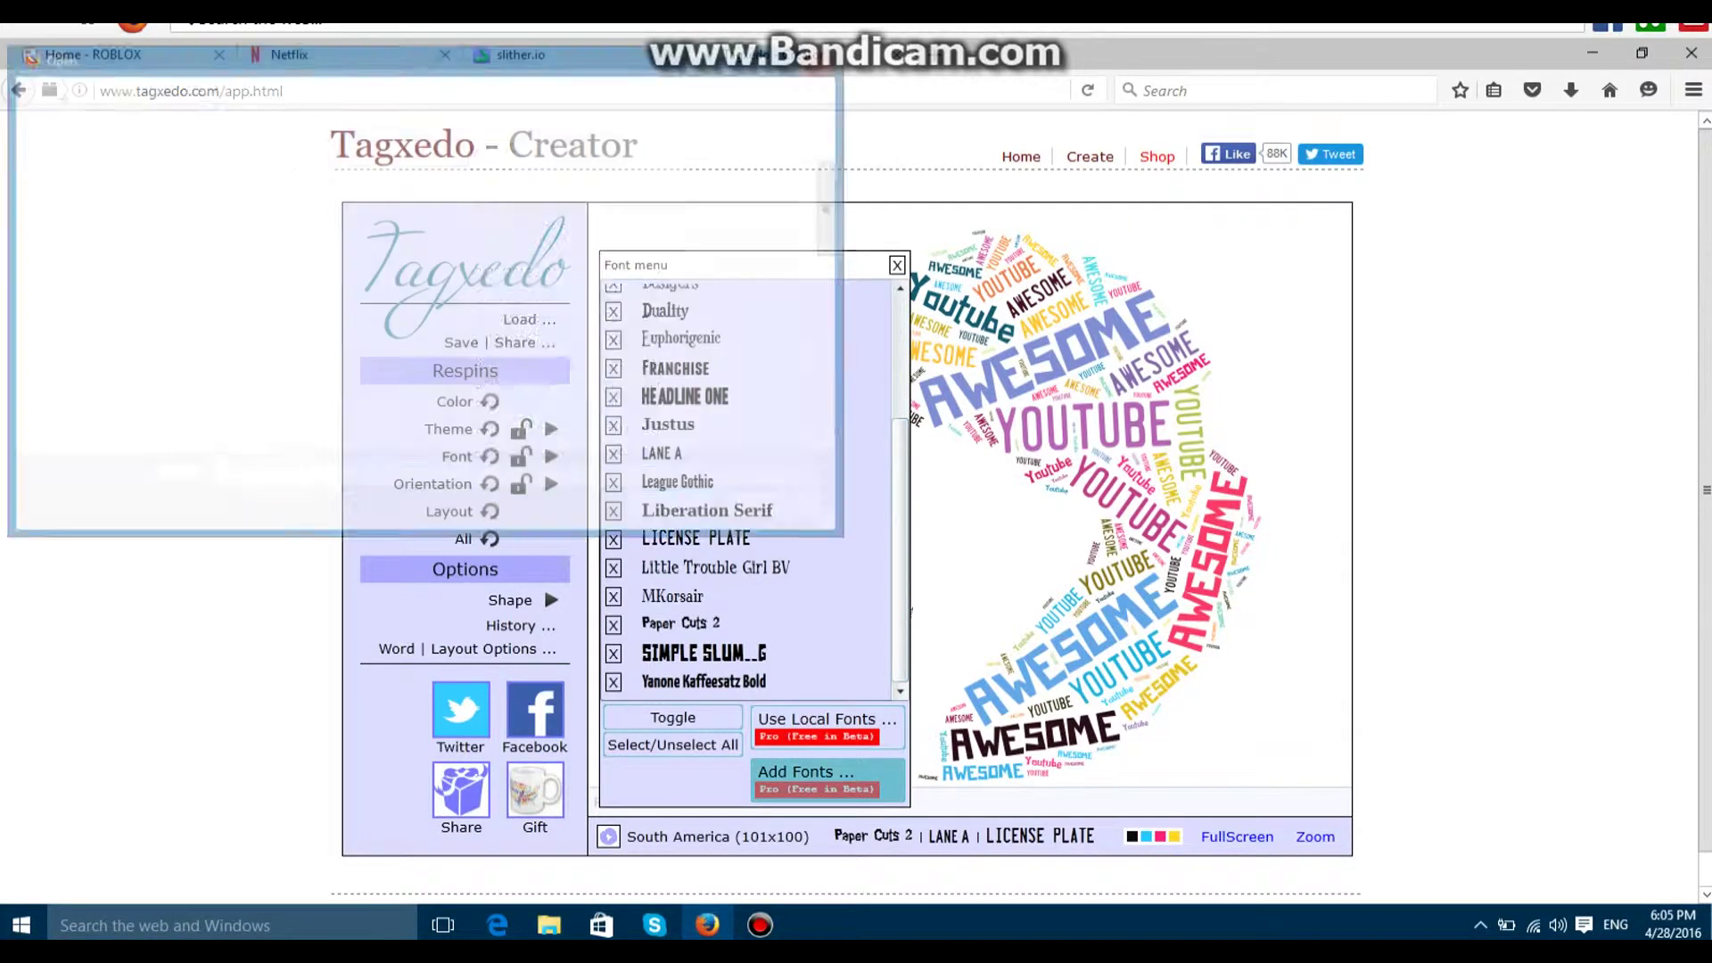
key(Escape)
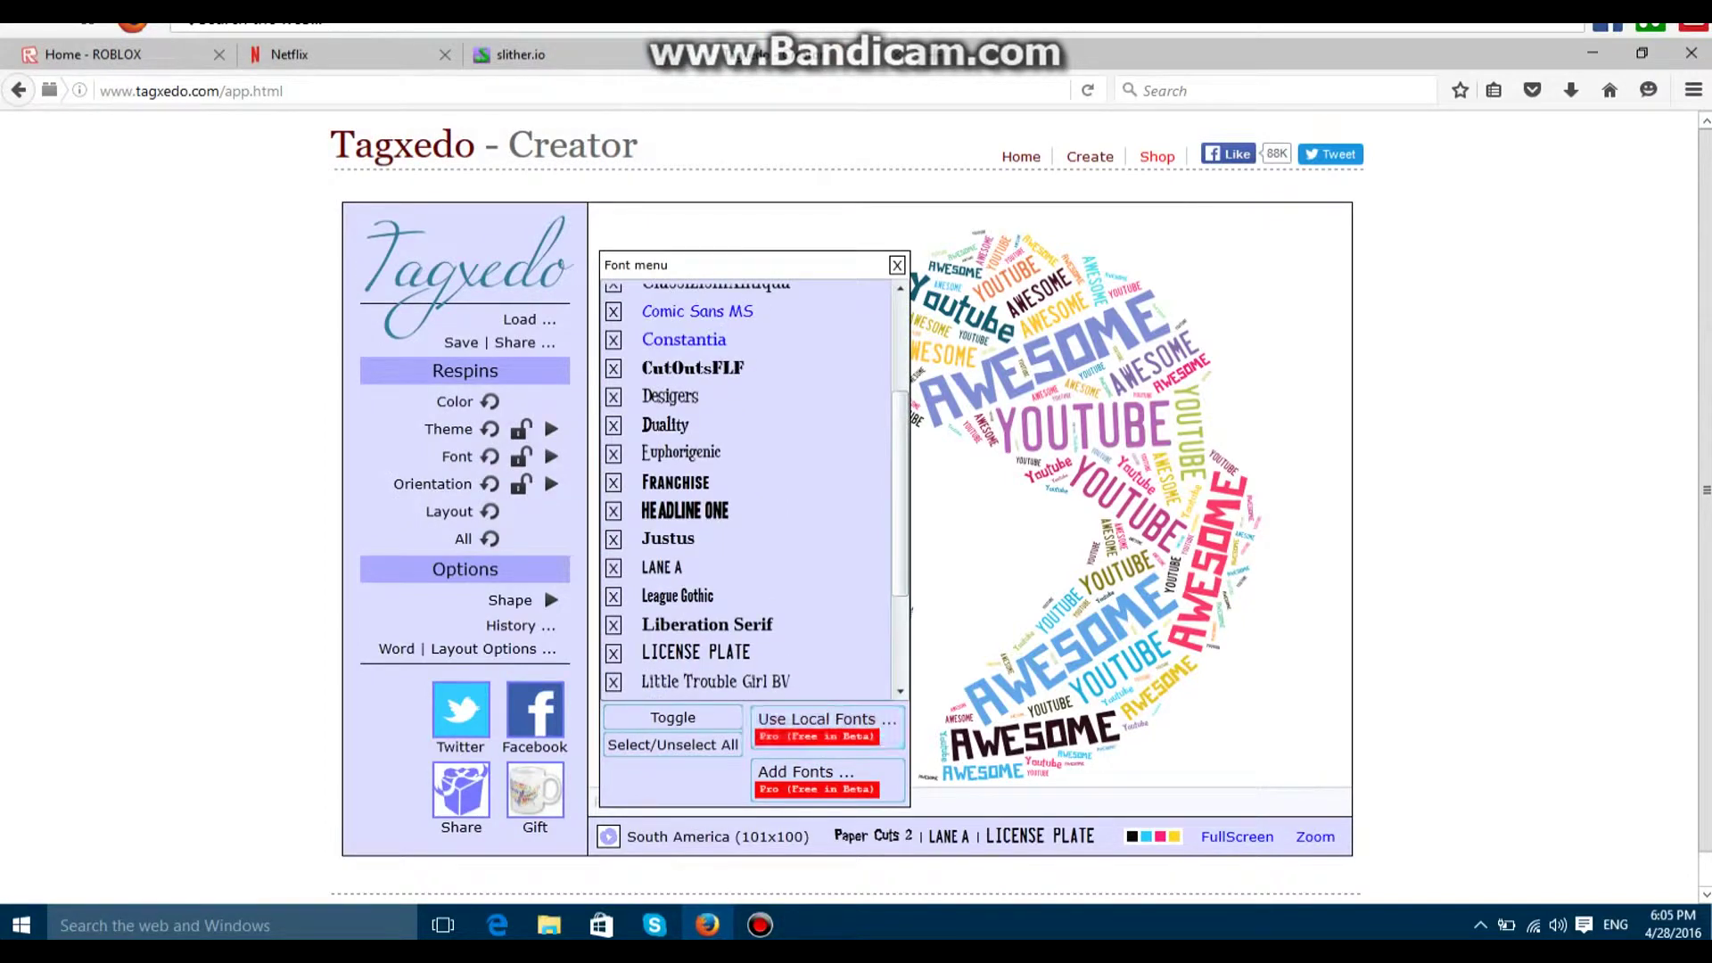
scroll(827, 727, down, 2)
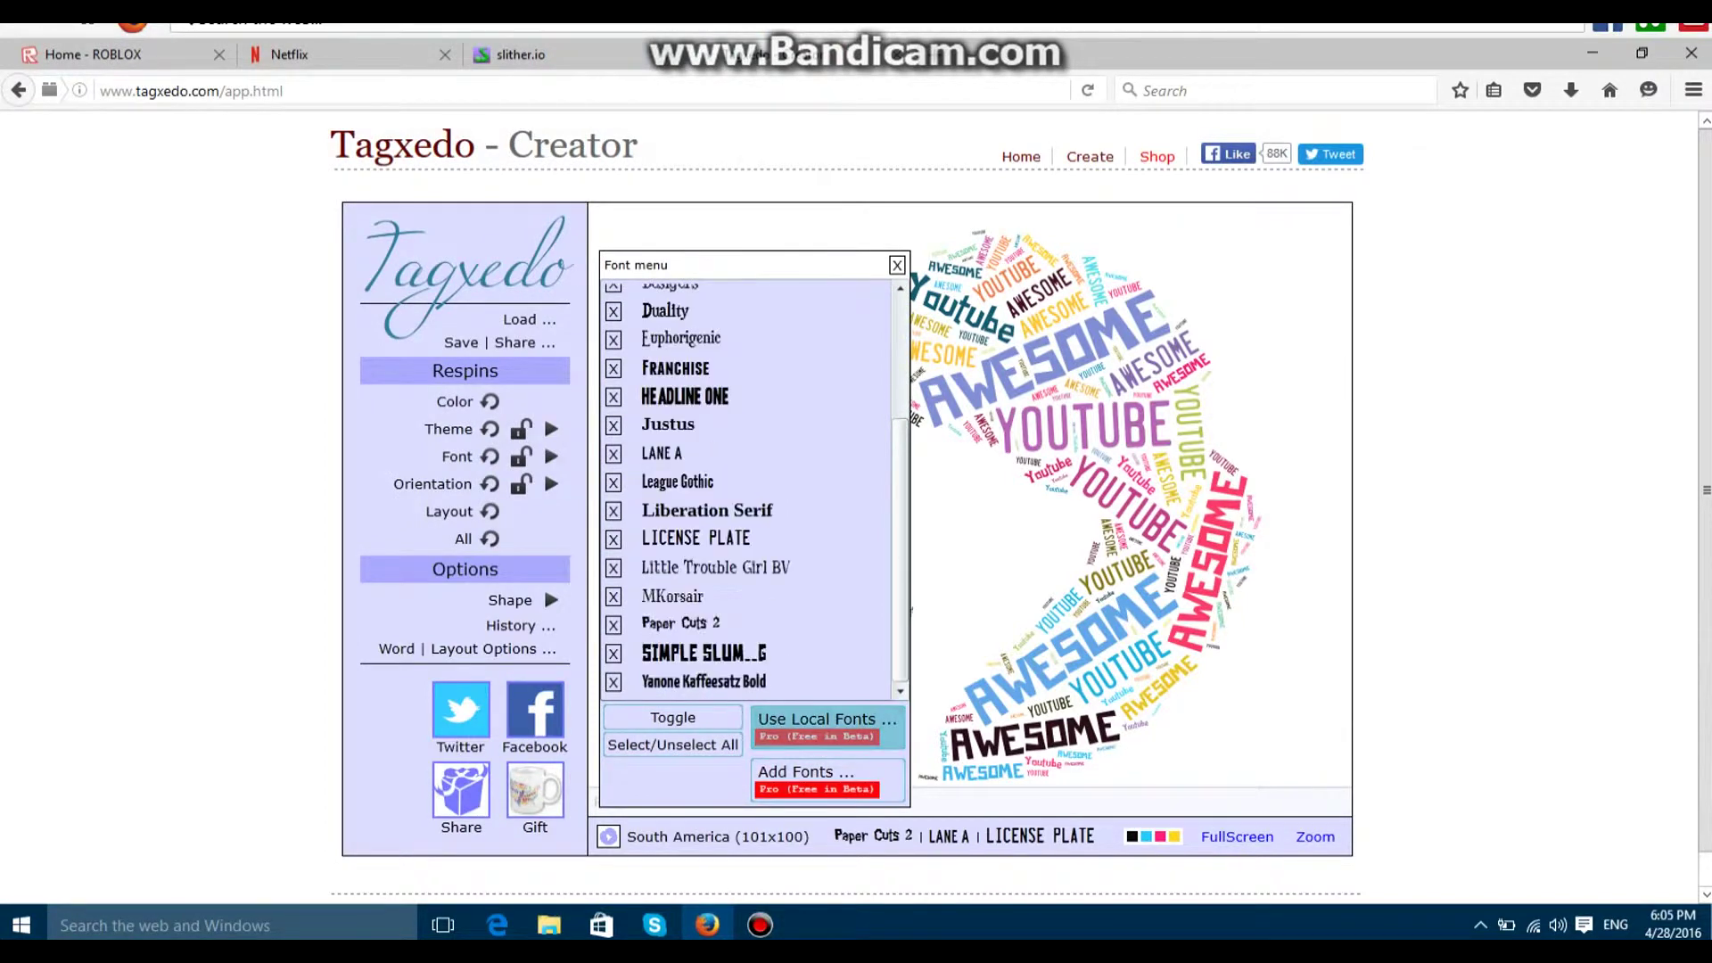
scroll(827, 727, up, 2)
scroll(828, 727, down, 2)
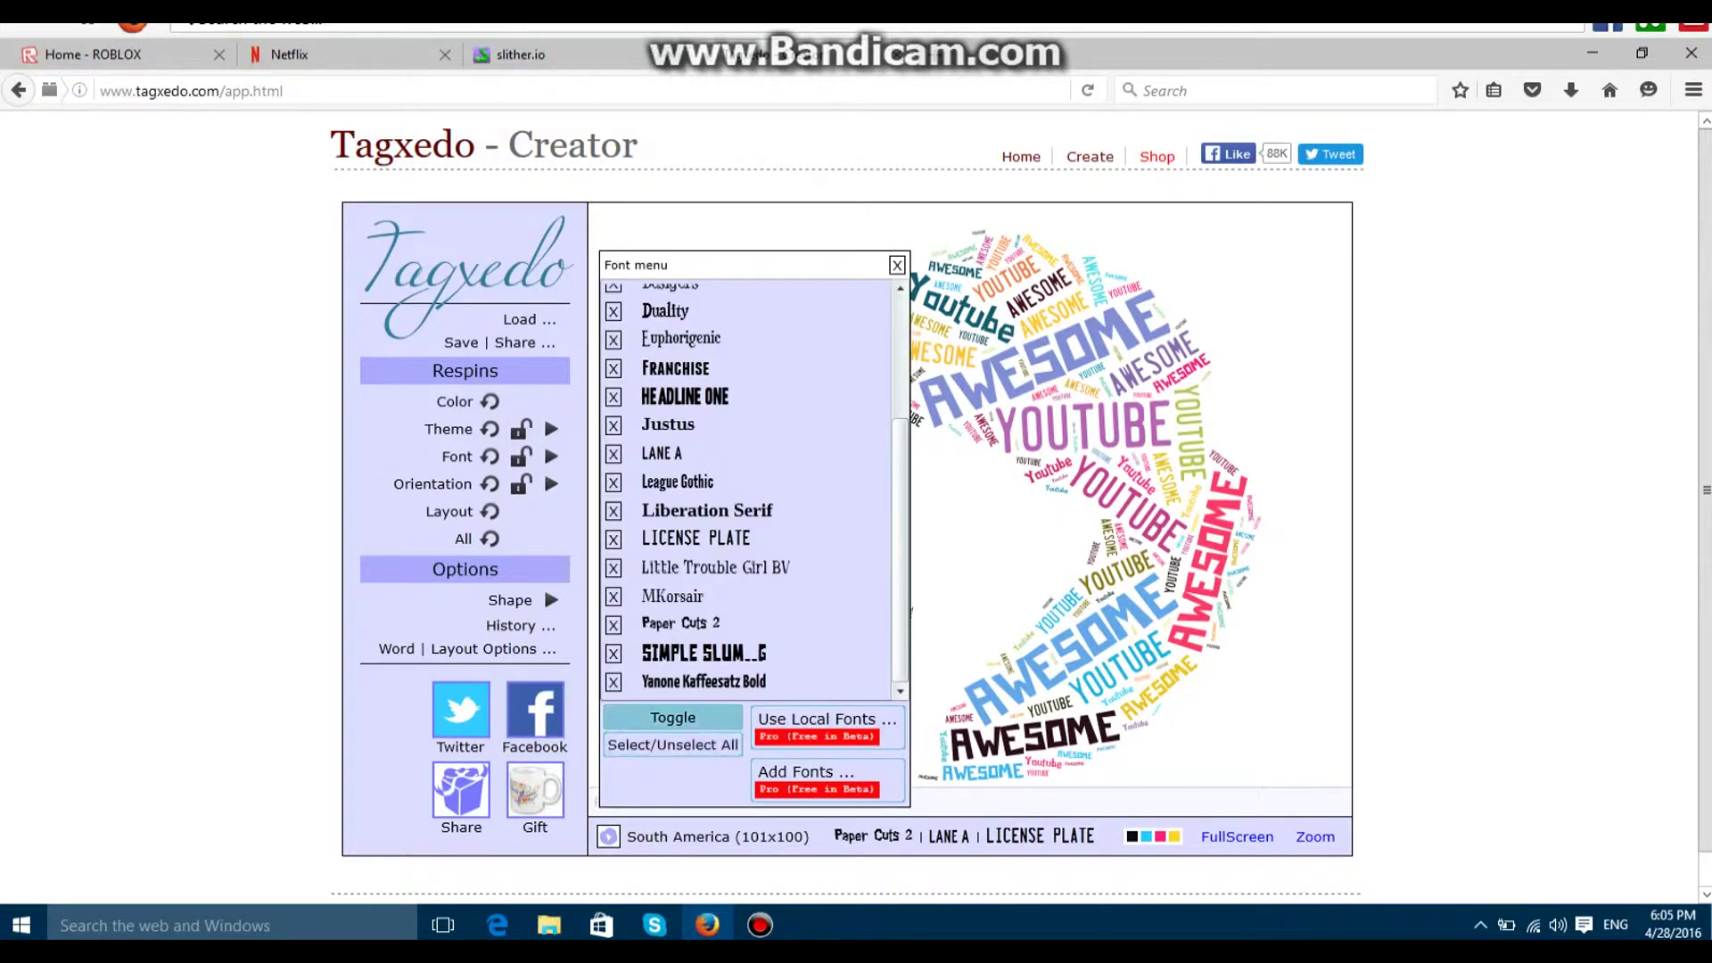
click(897, 265)
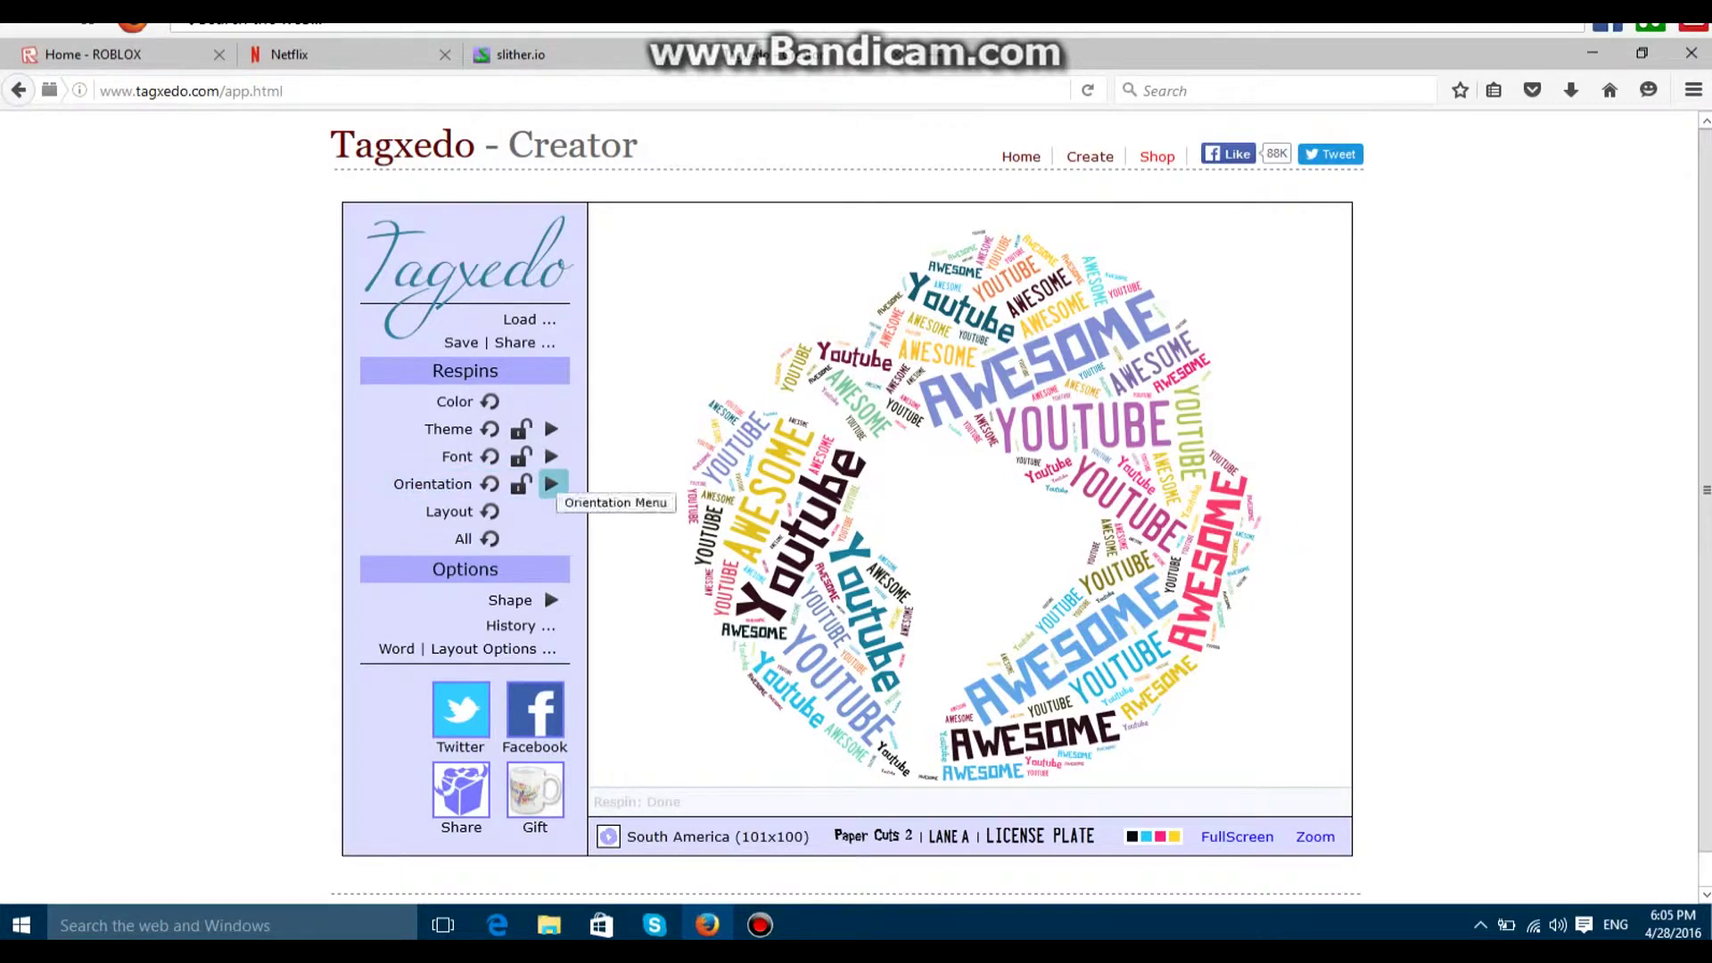
Try the Horizontal and H/V (Orthogonal) word orientations, ending with Any, and return to the cloud.
click(551, 483)
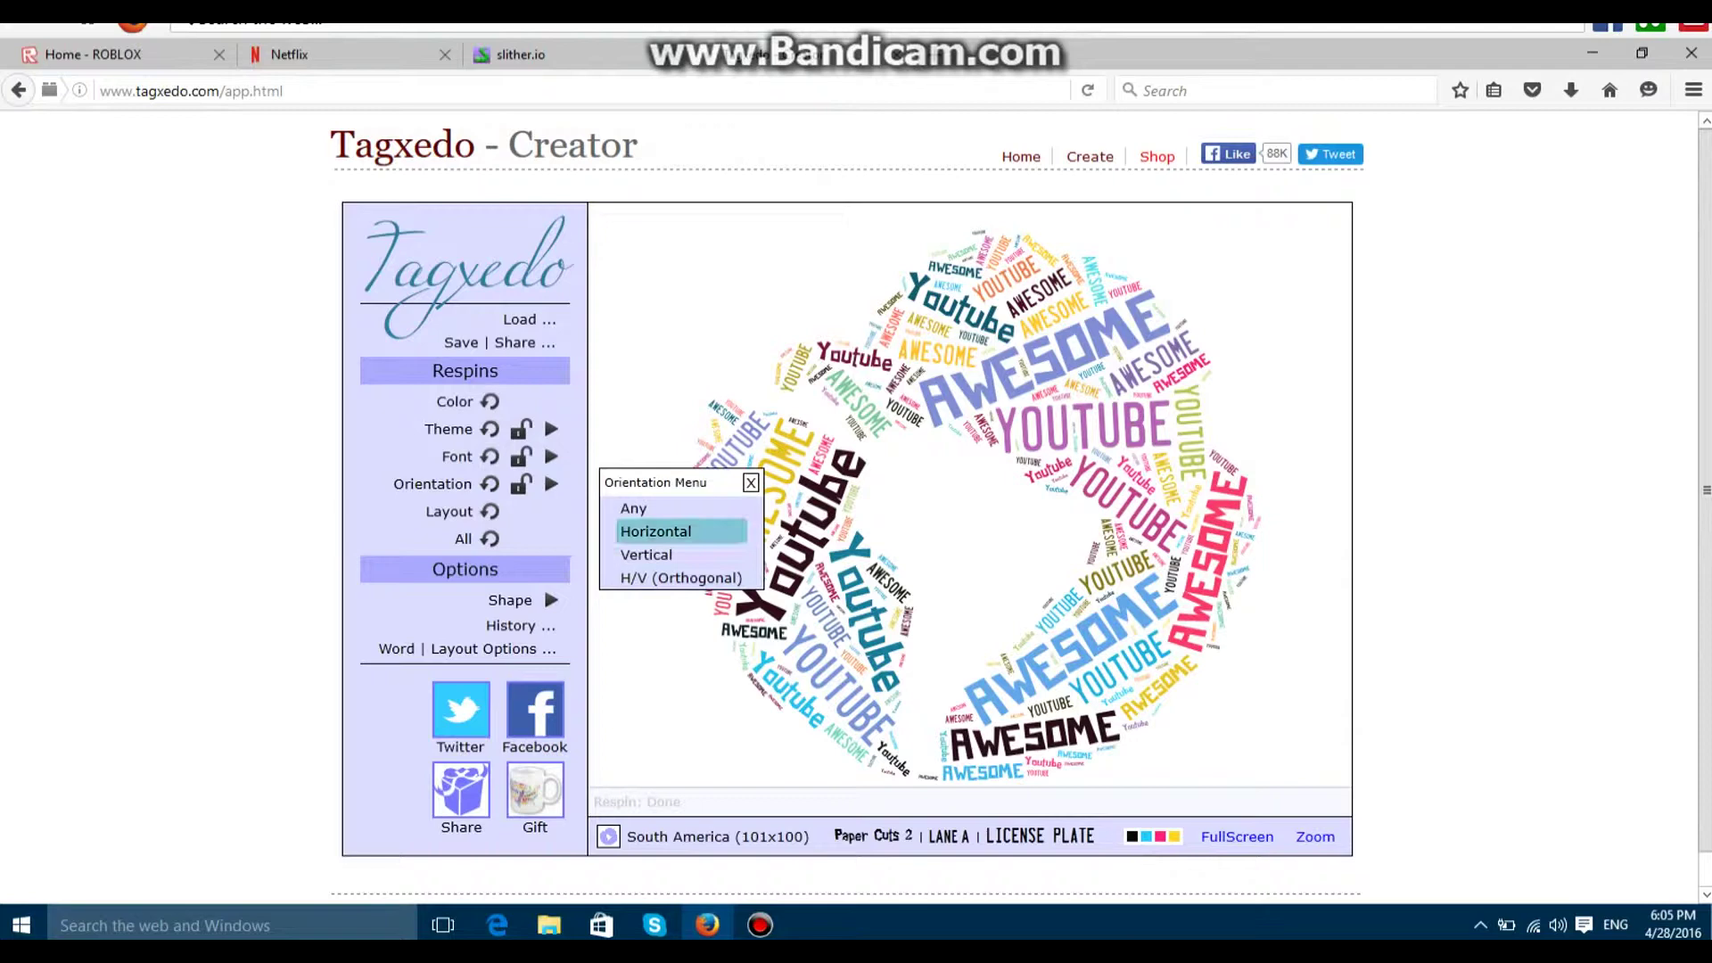
click(655, 531)
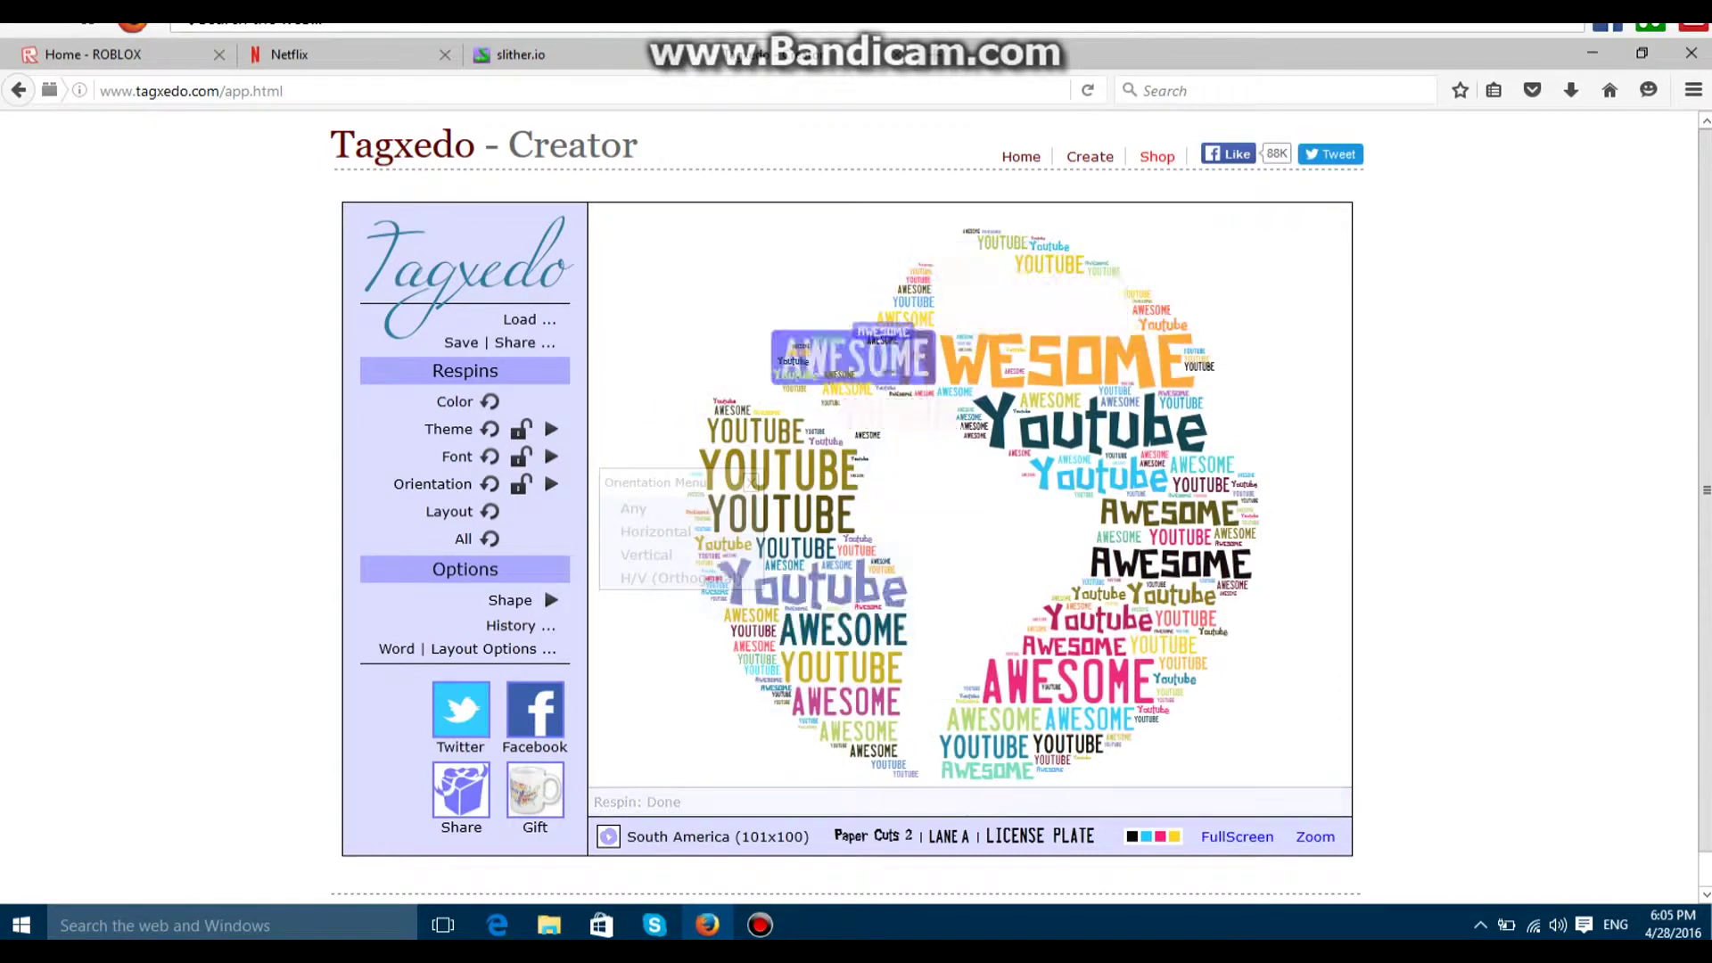
click(680, 577)
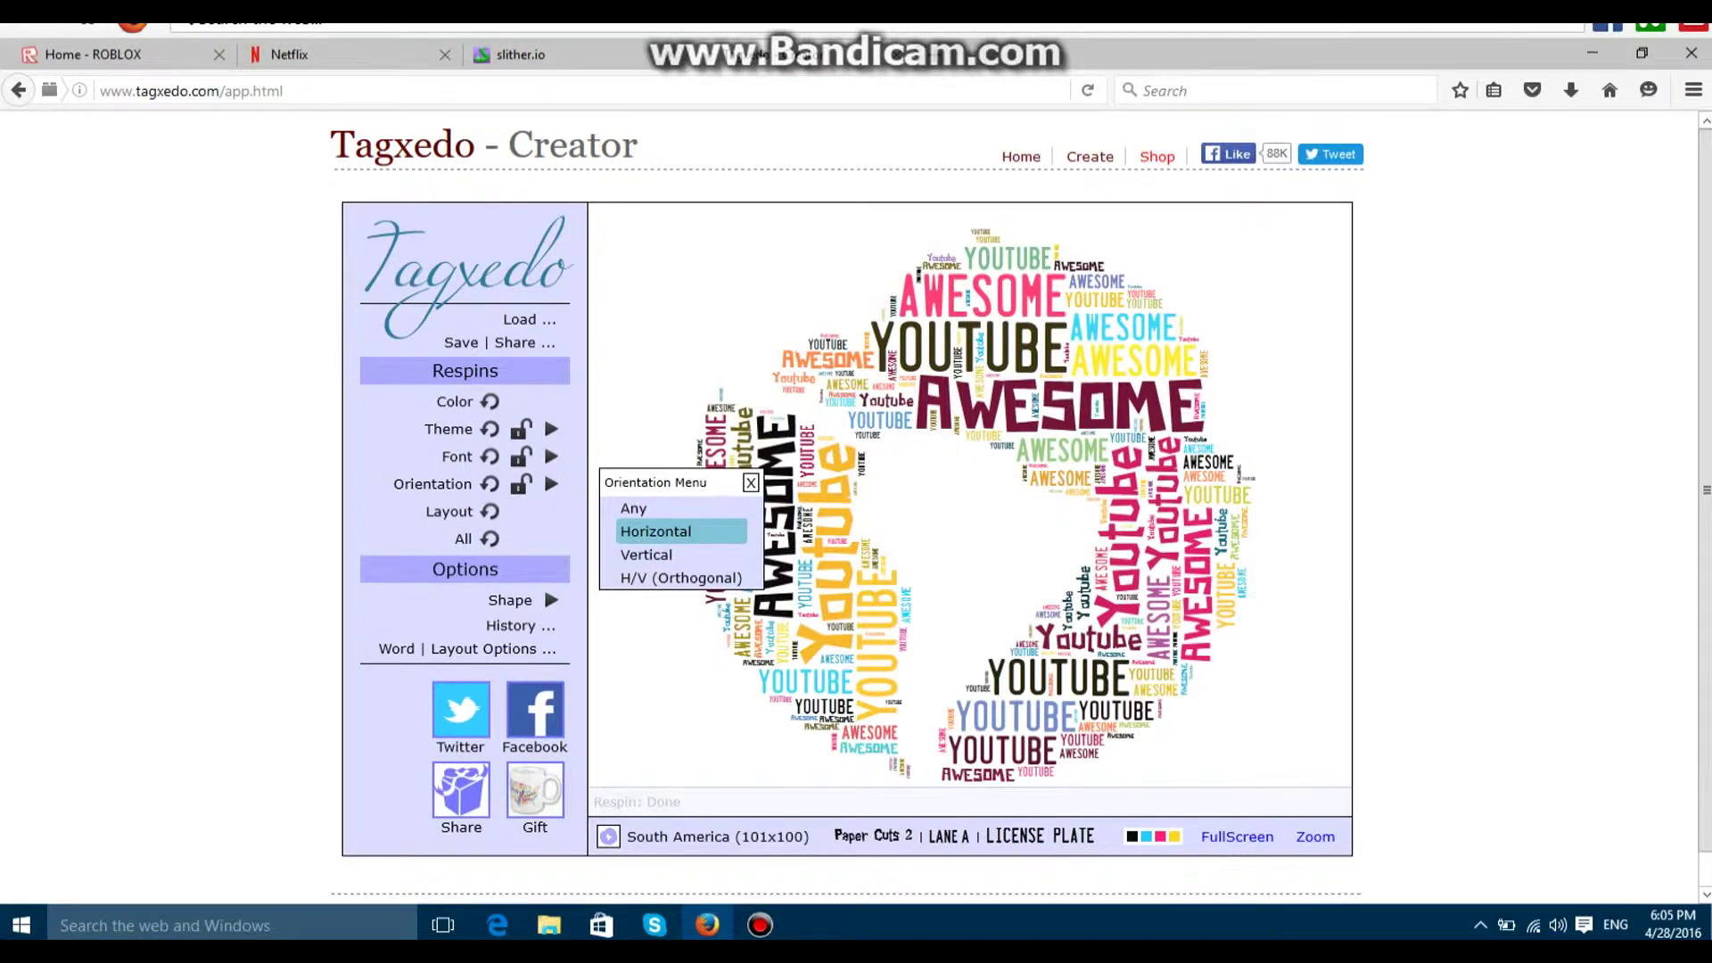
click(635, 508)
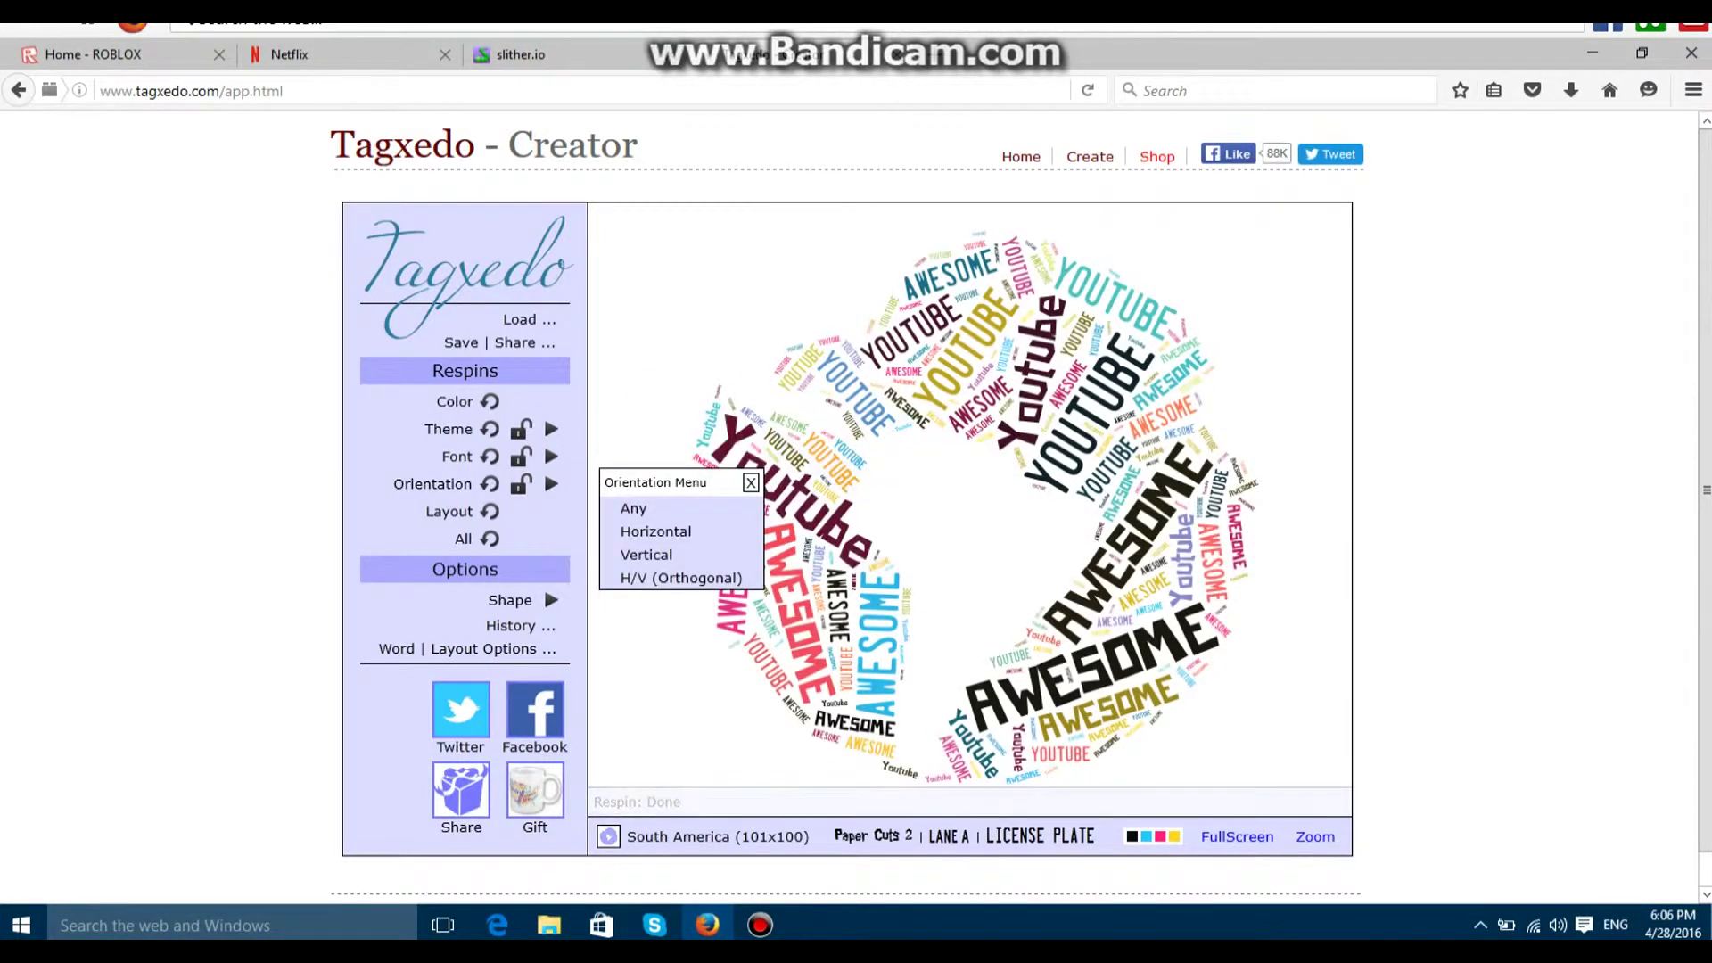
click(751, 483)
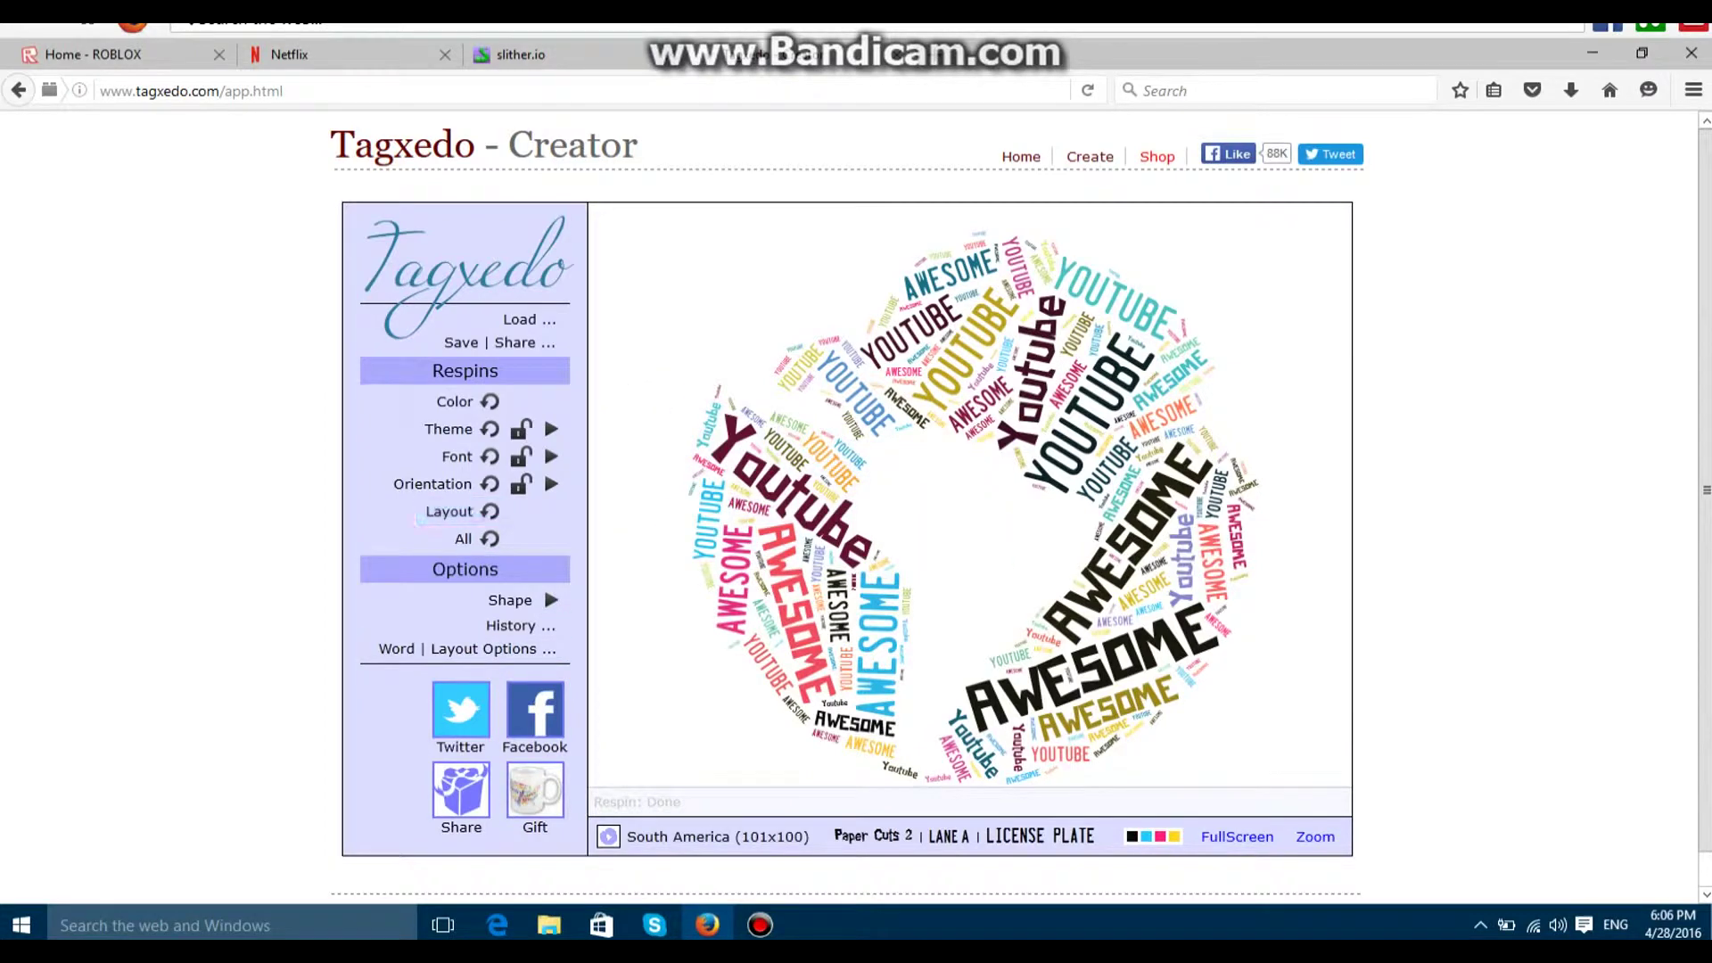
Respin the word cloud's layout three times to get different word arrangements.
click(459, 511)
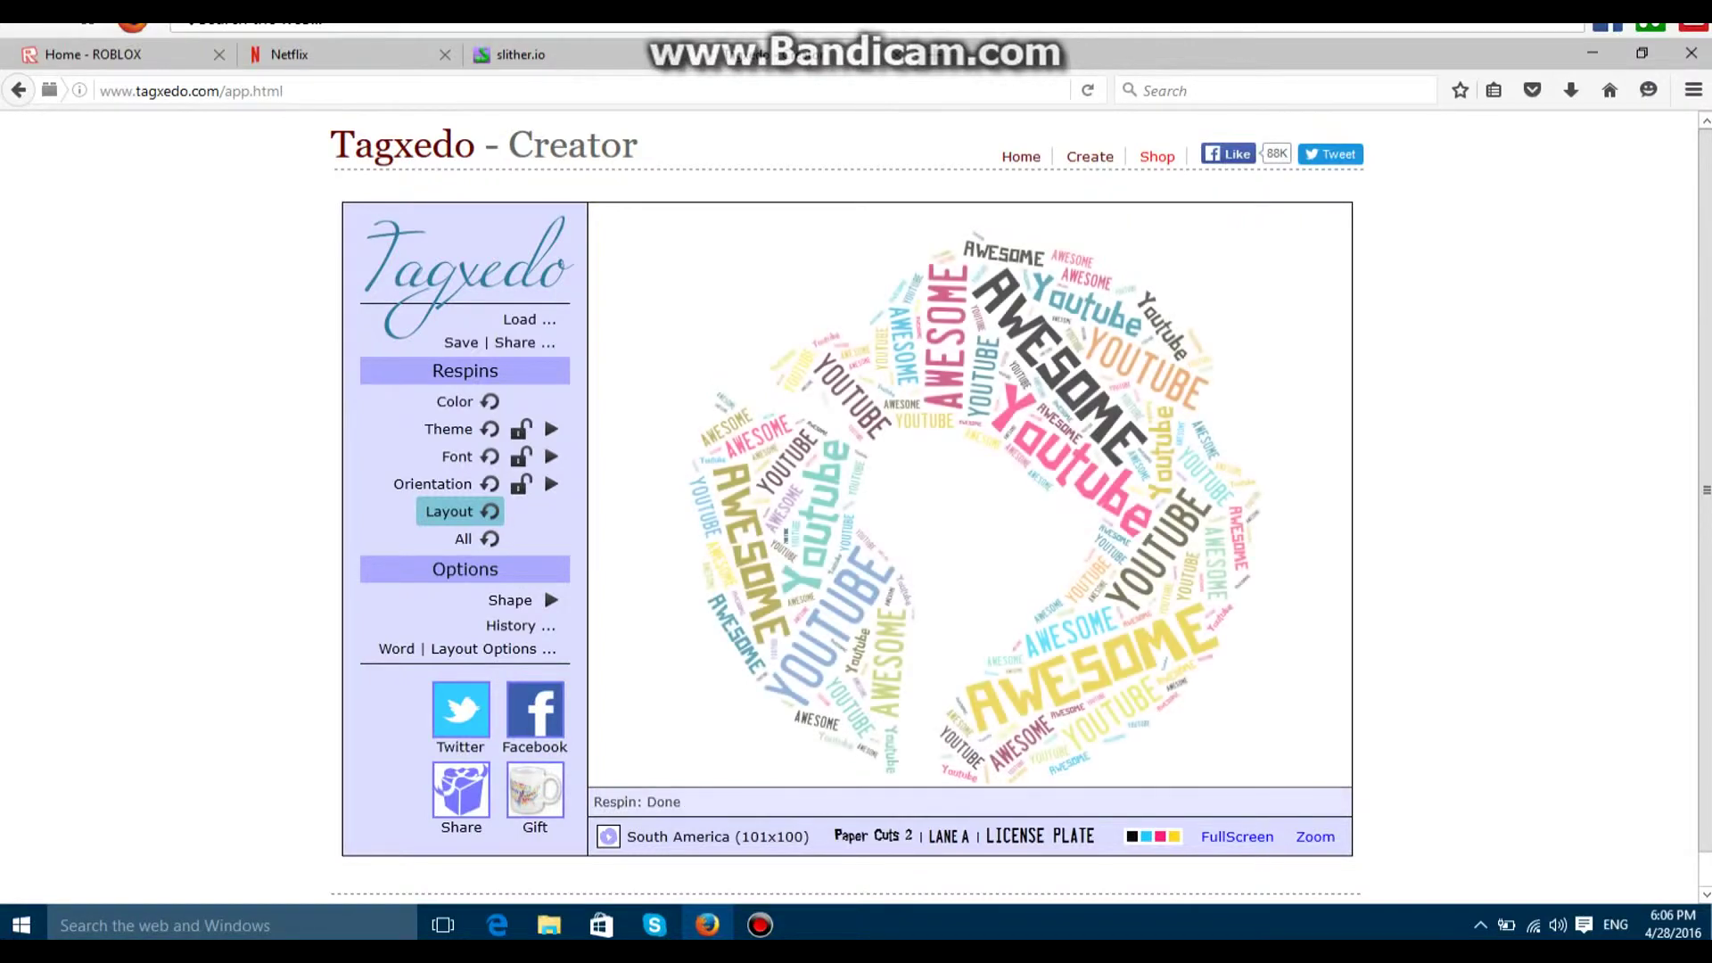
click(459, 510)
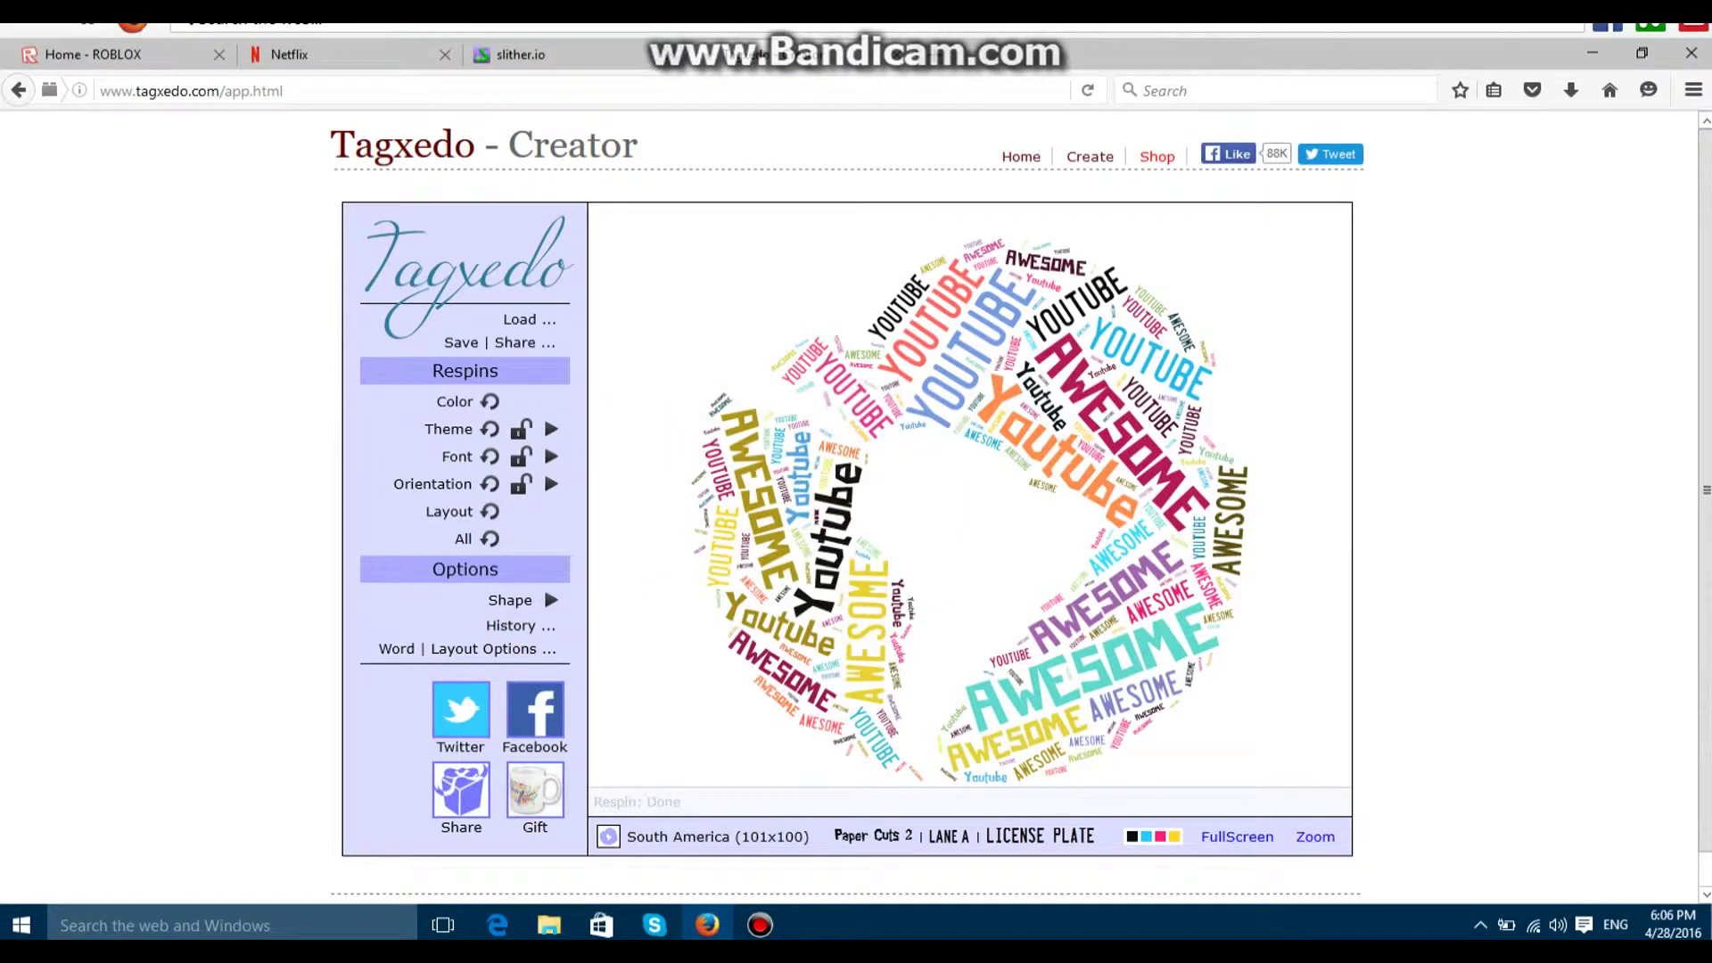
click(459, 511)
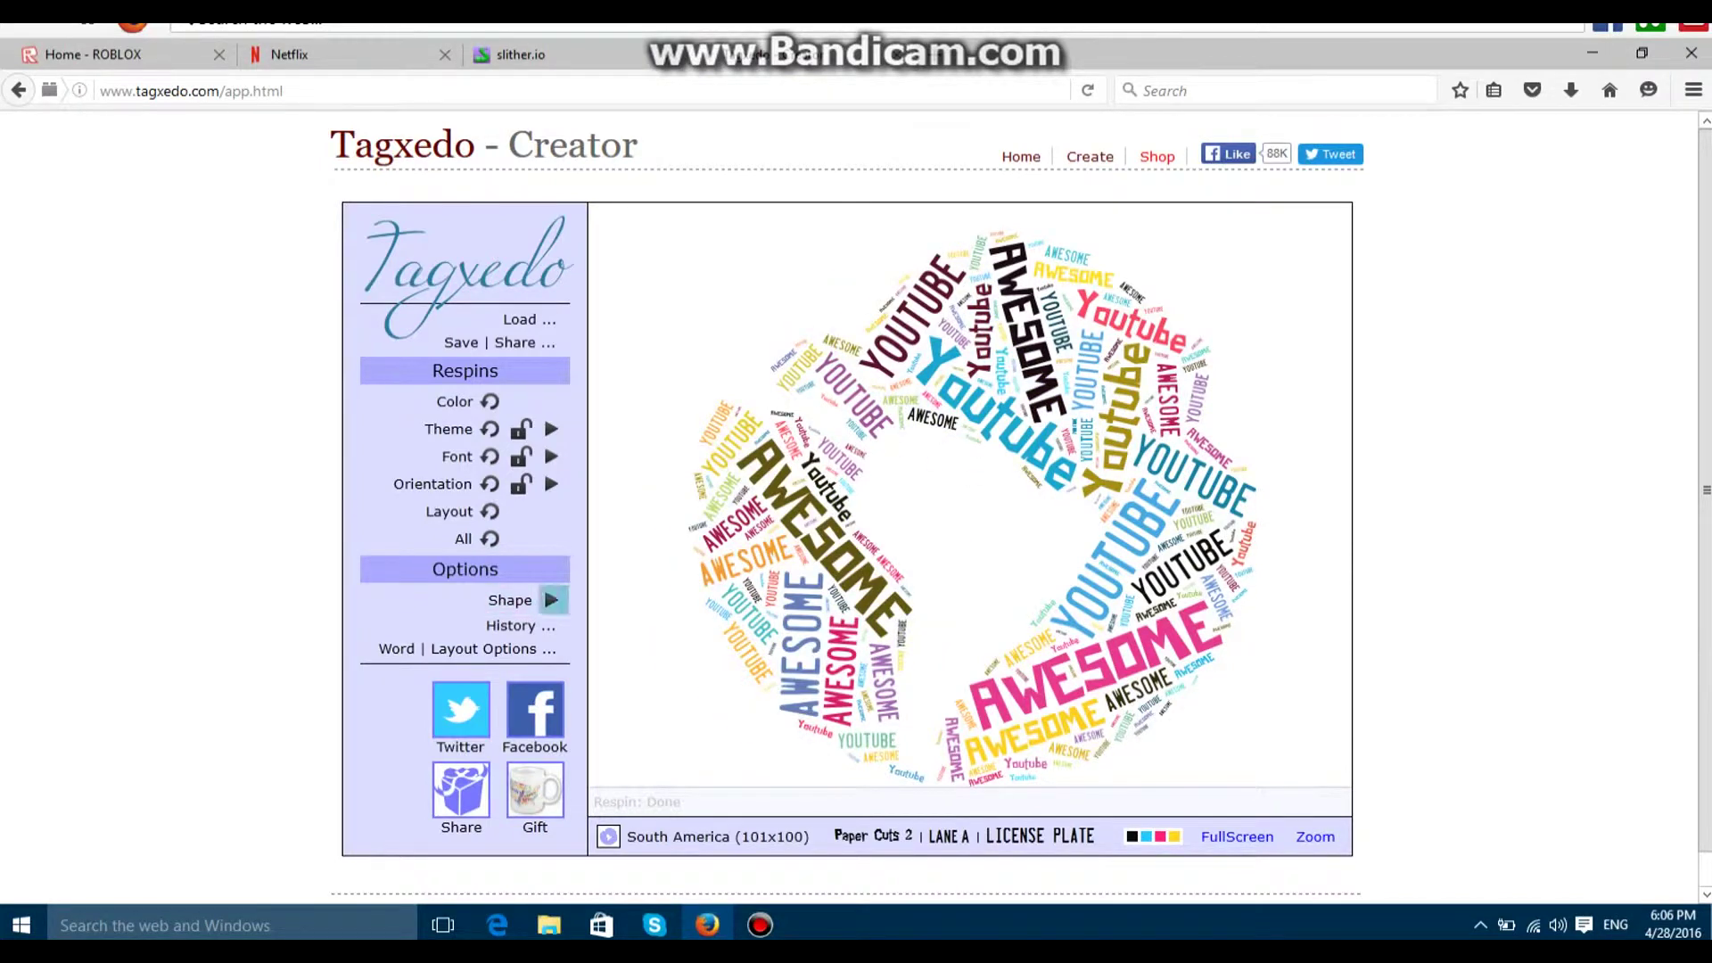
Change the word cloud's shape to Yinyang and return to the cloud.
click(552, 600)
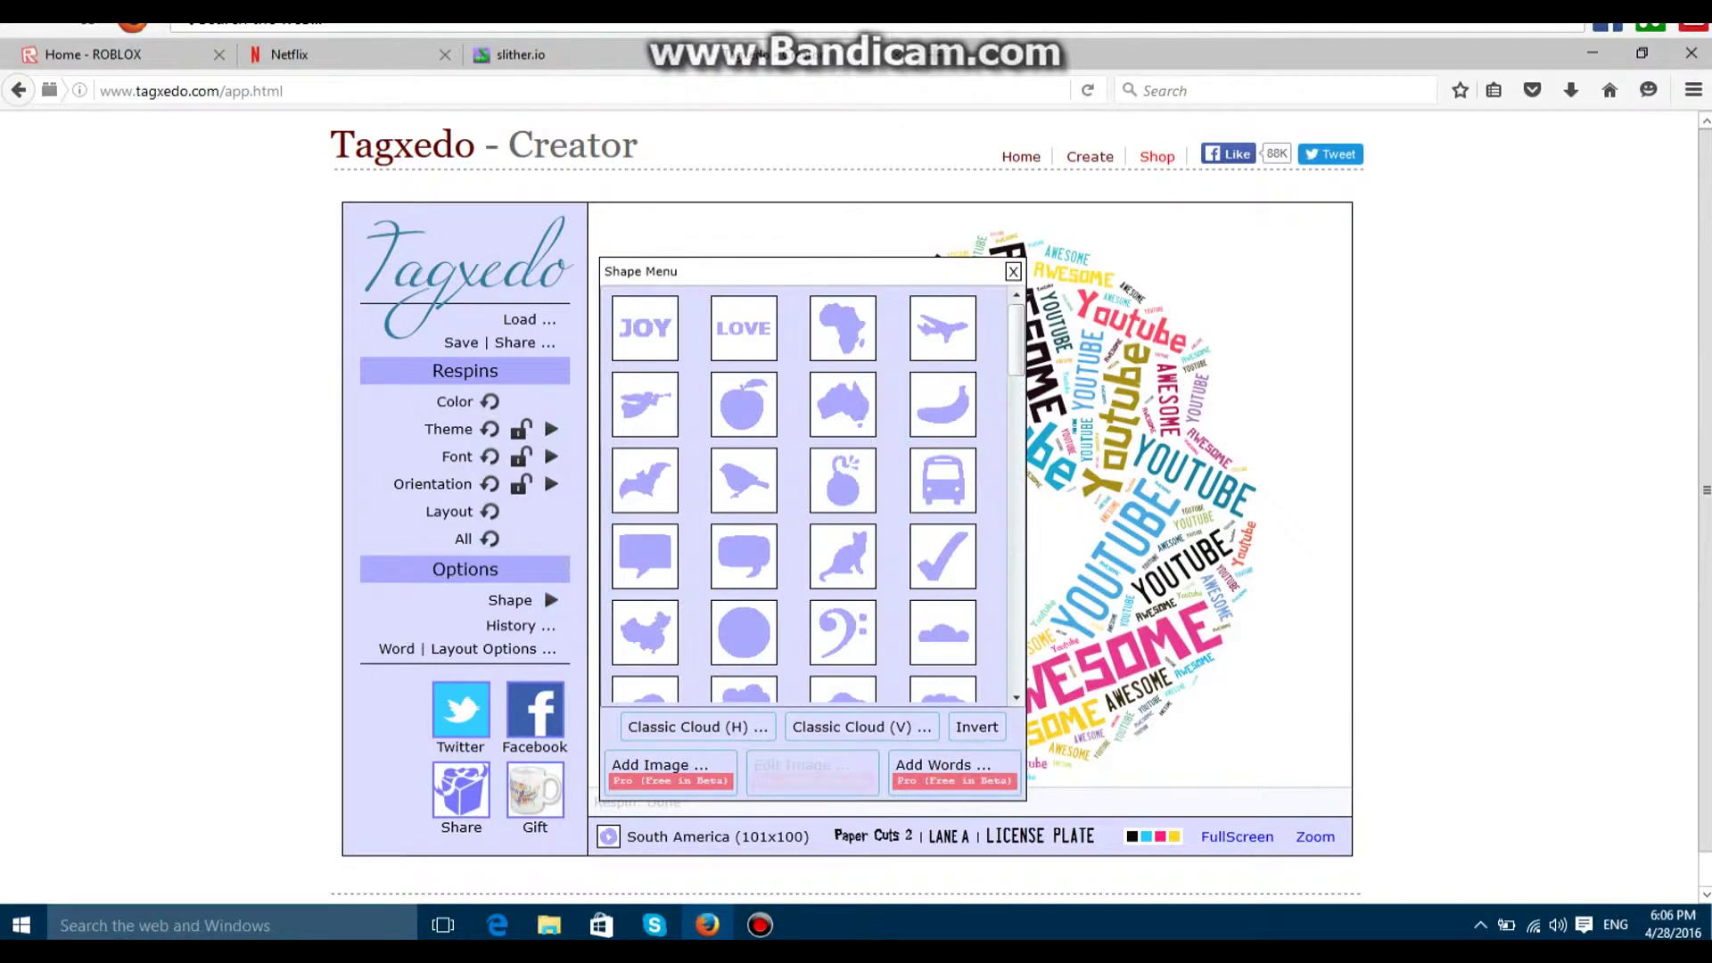
scroll(813, 496, down, 10)
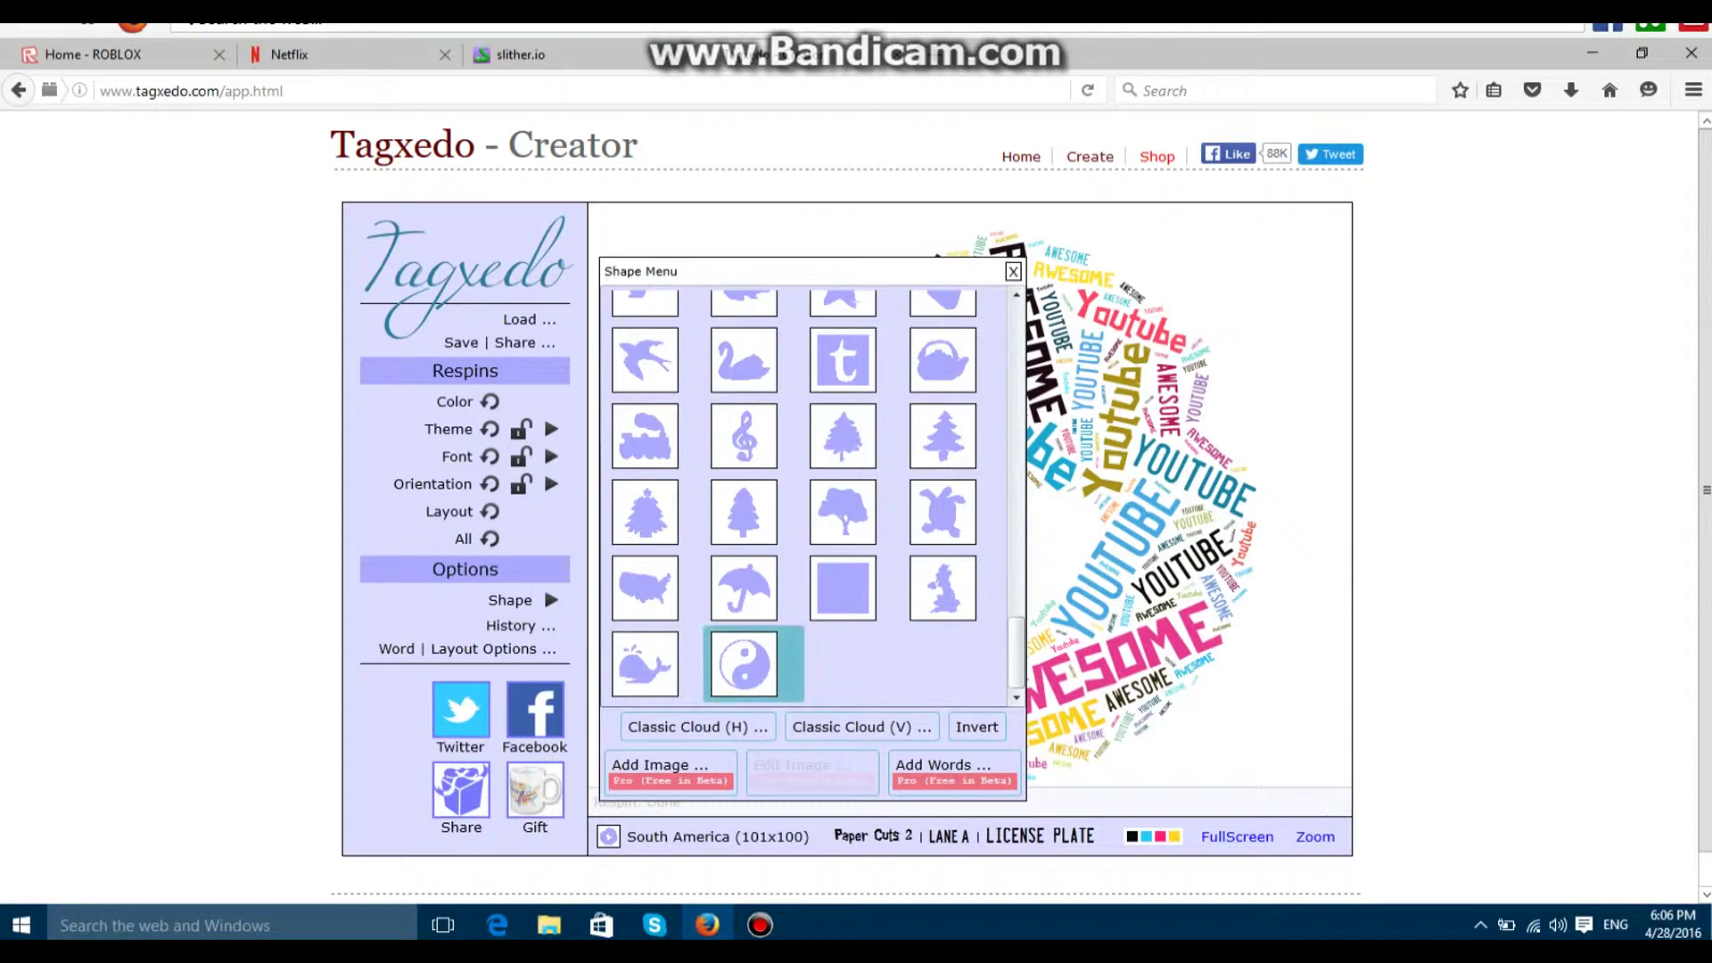
click(745, 664)
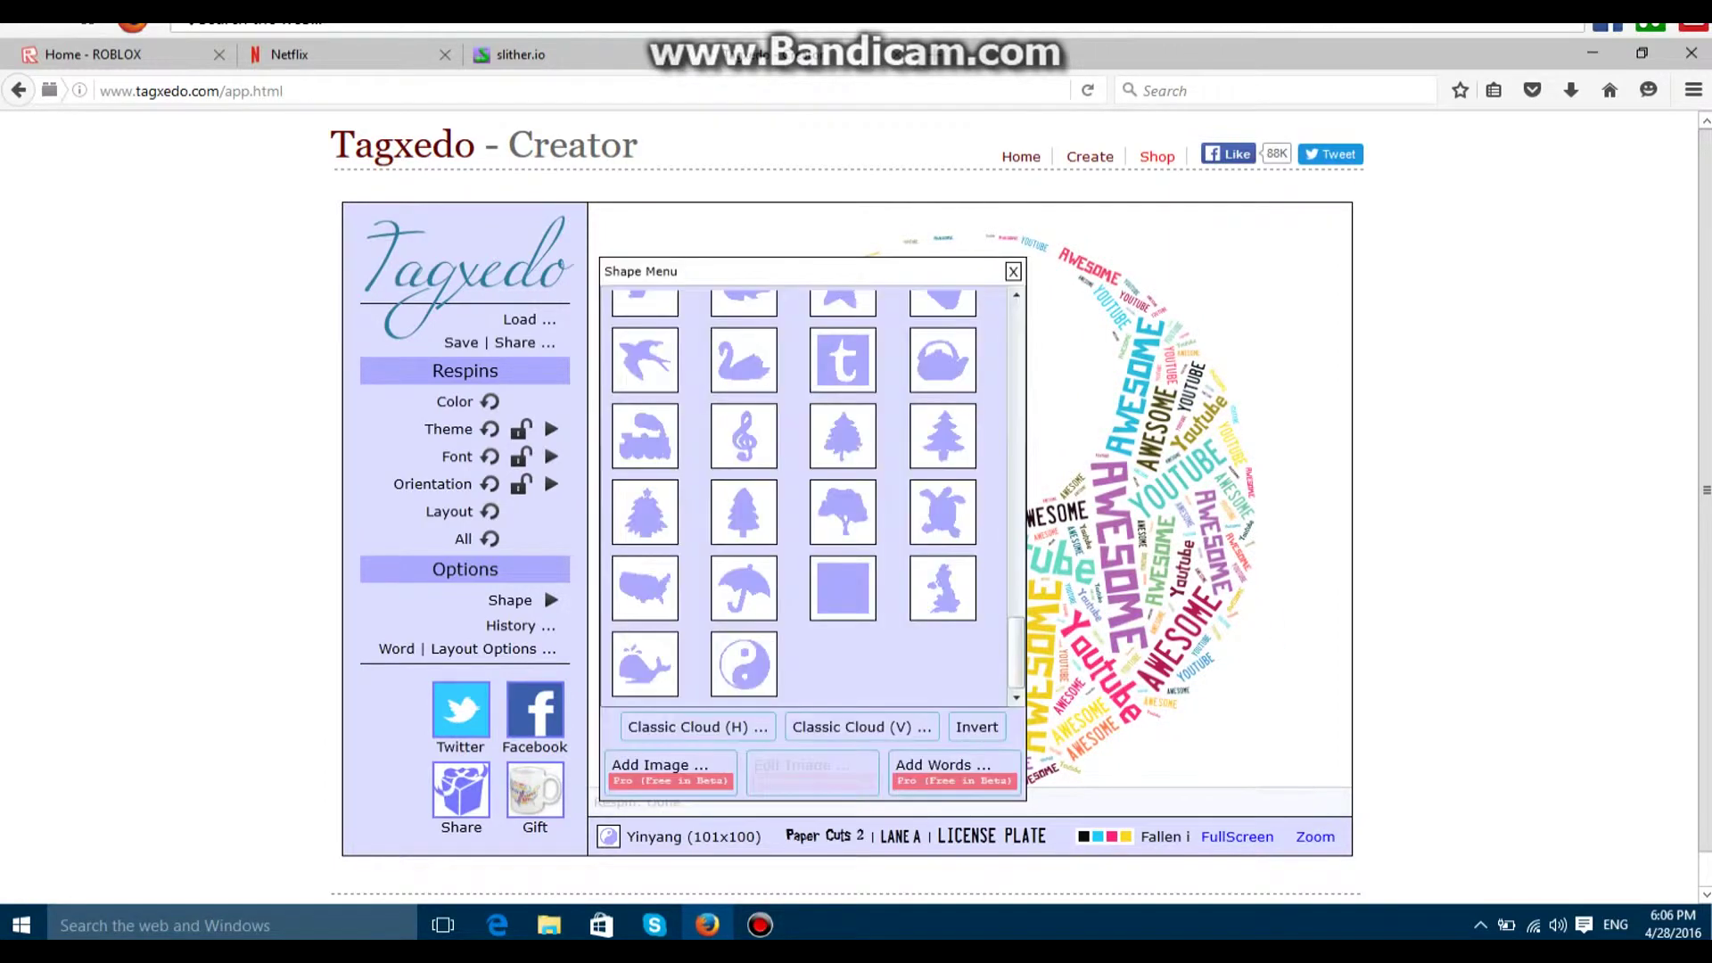
click(1012, 271)
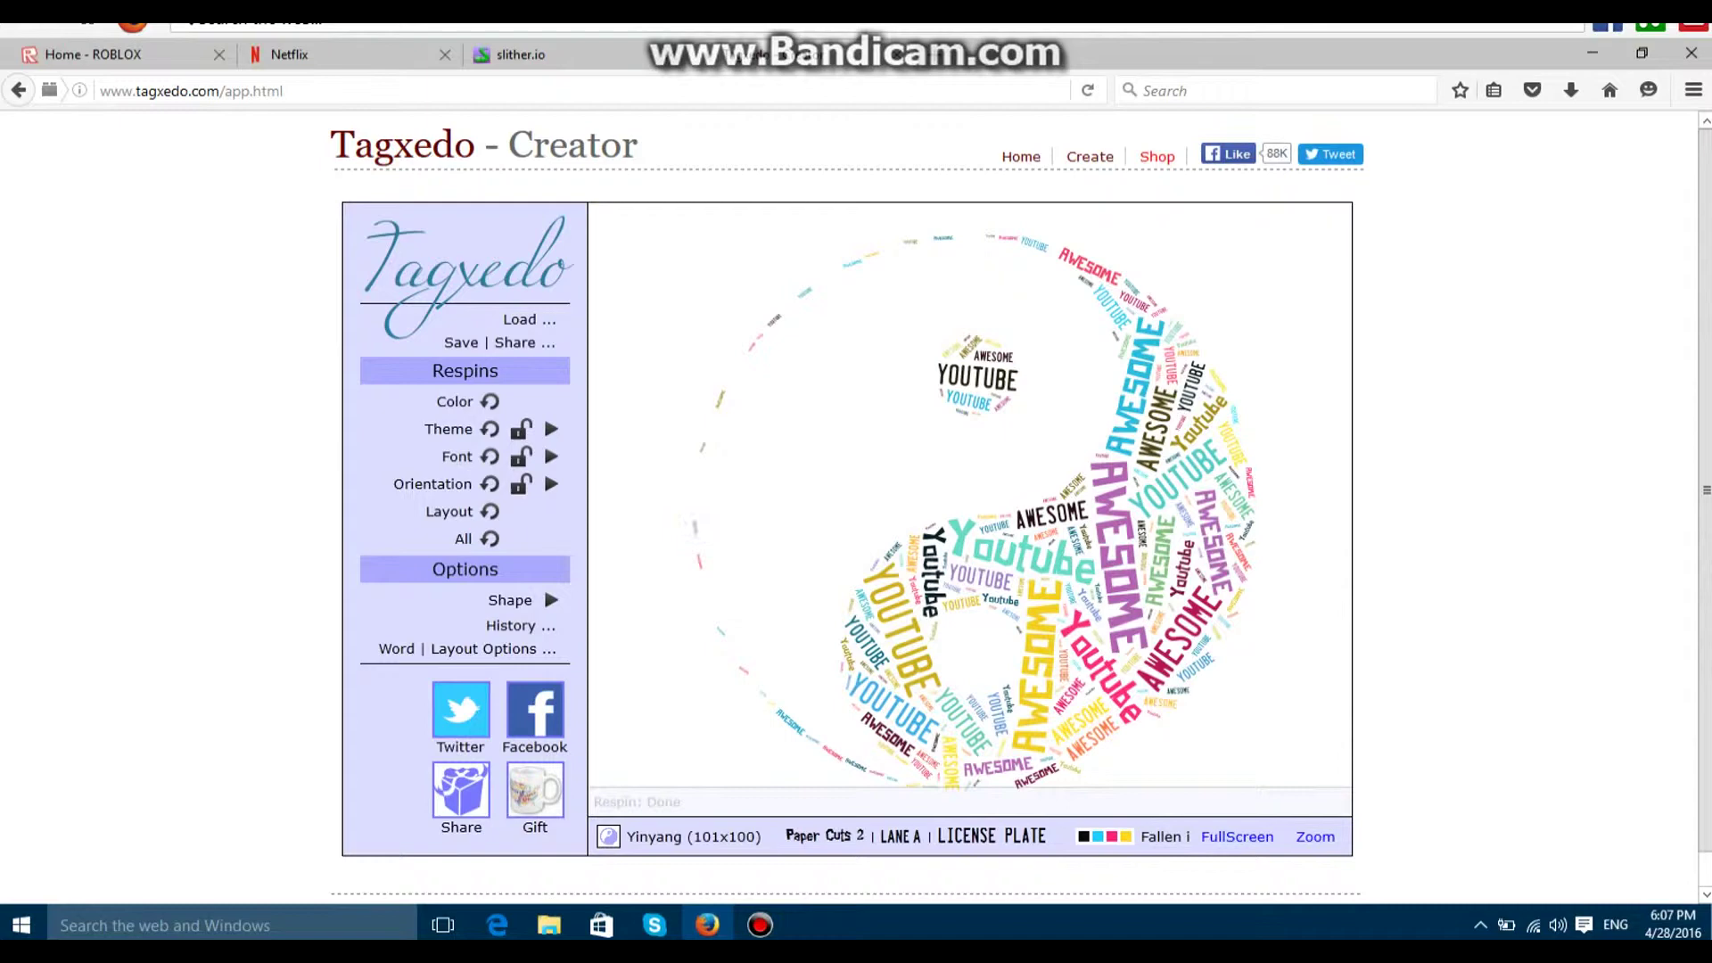
click(551, 600)
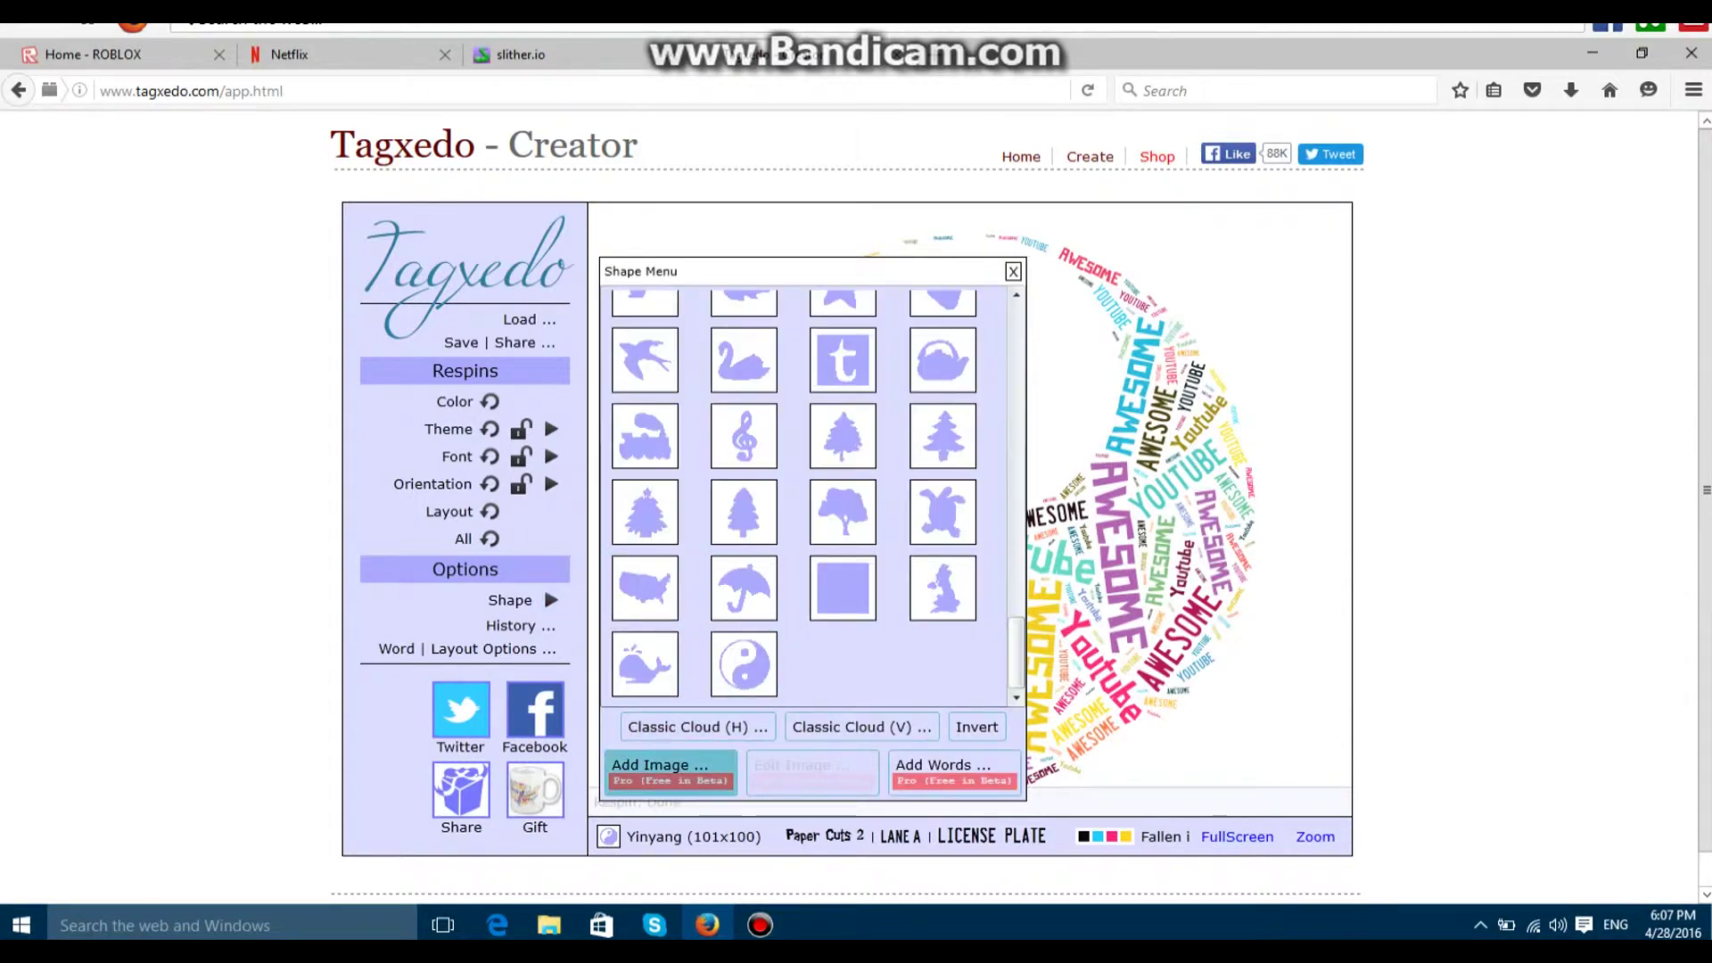
click(670, 772)
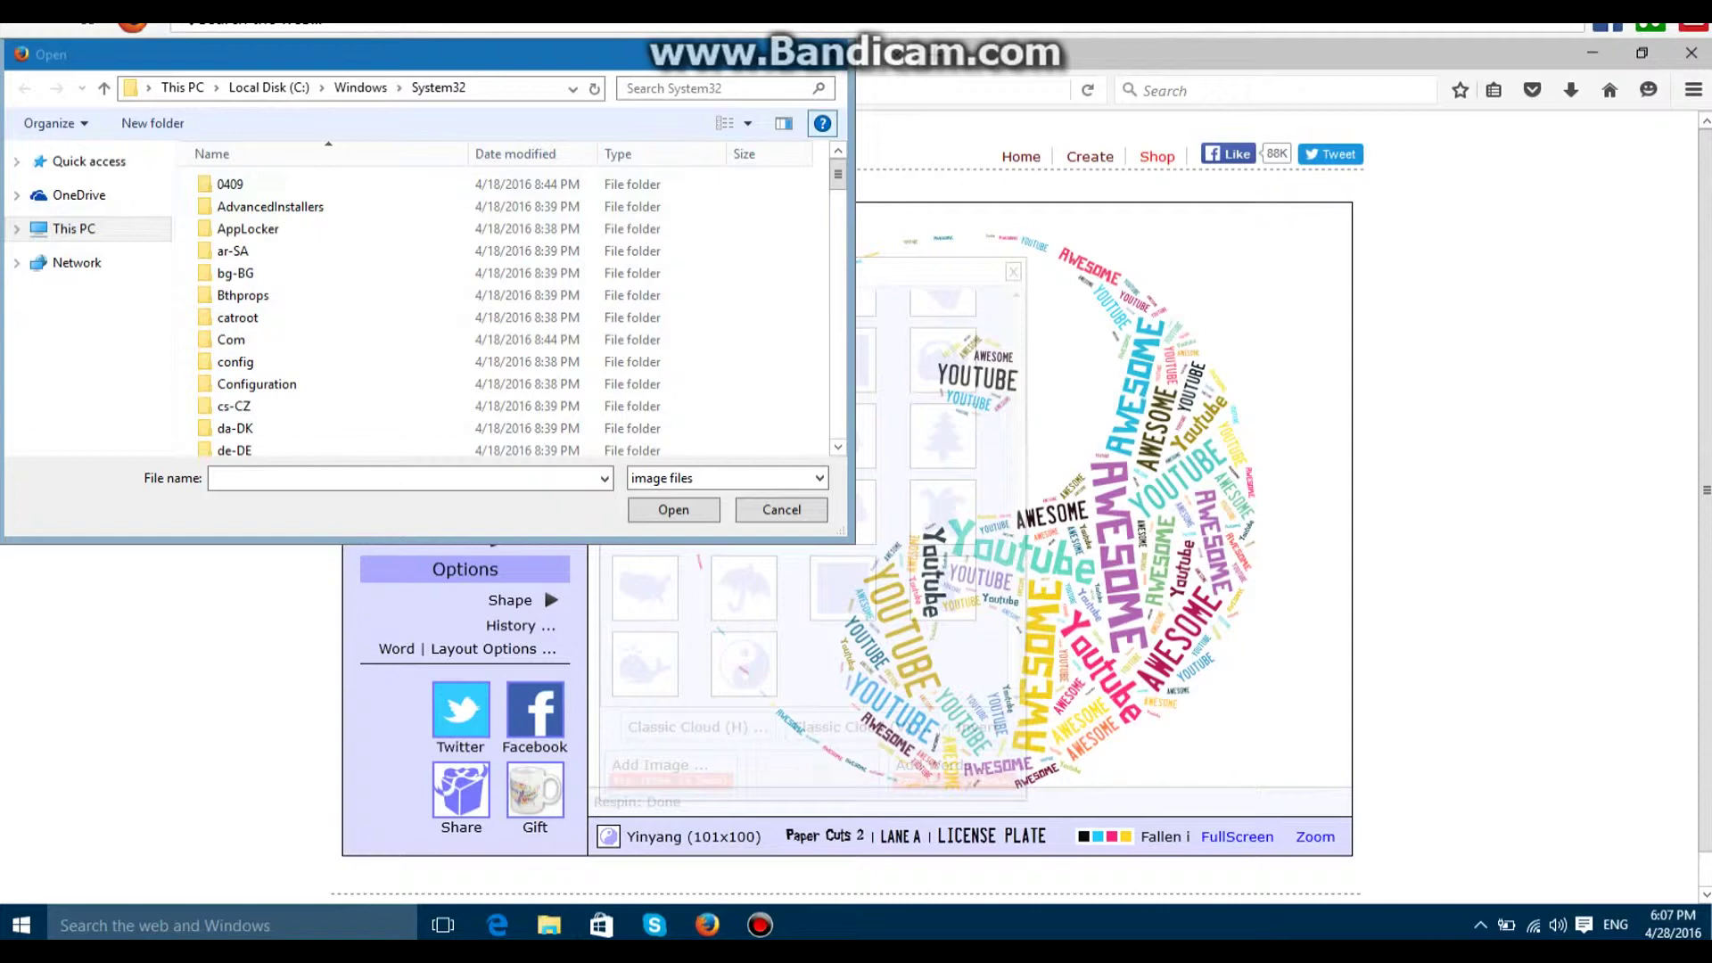
key(Escape)
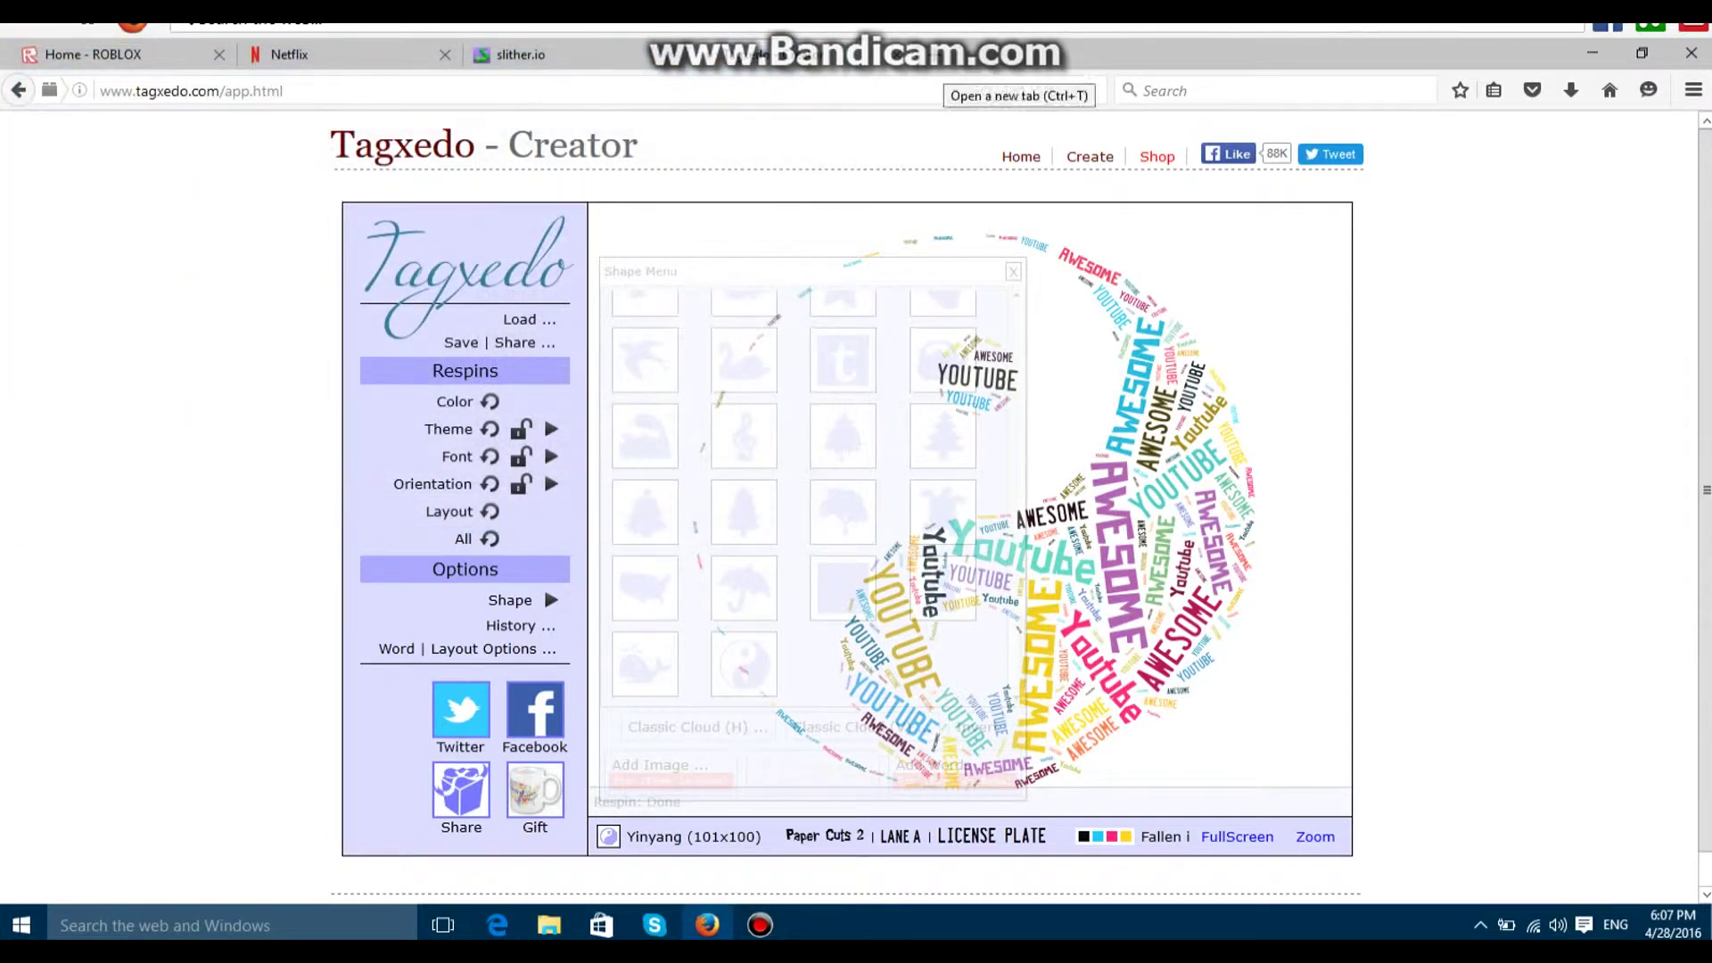
Search the web for "////////// silhoute" in a new browser tab.
click(936, 56)
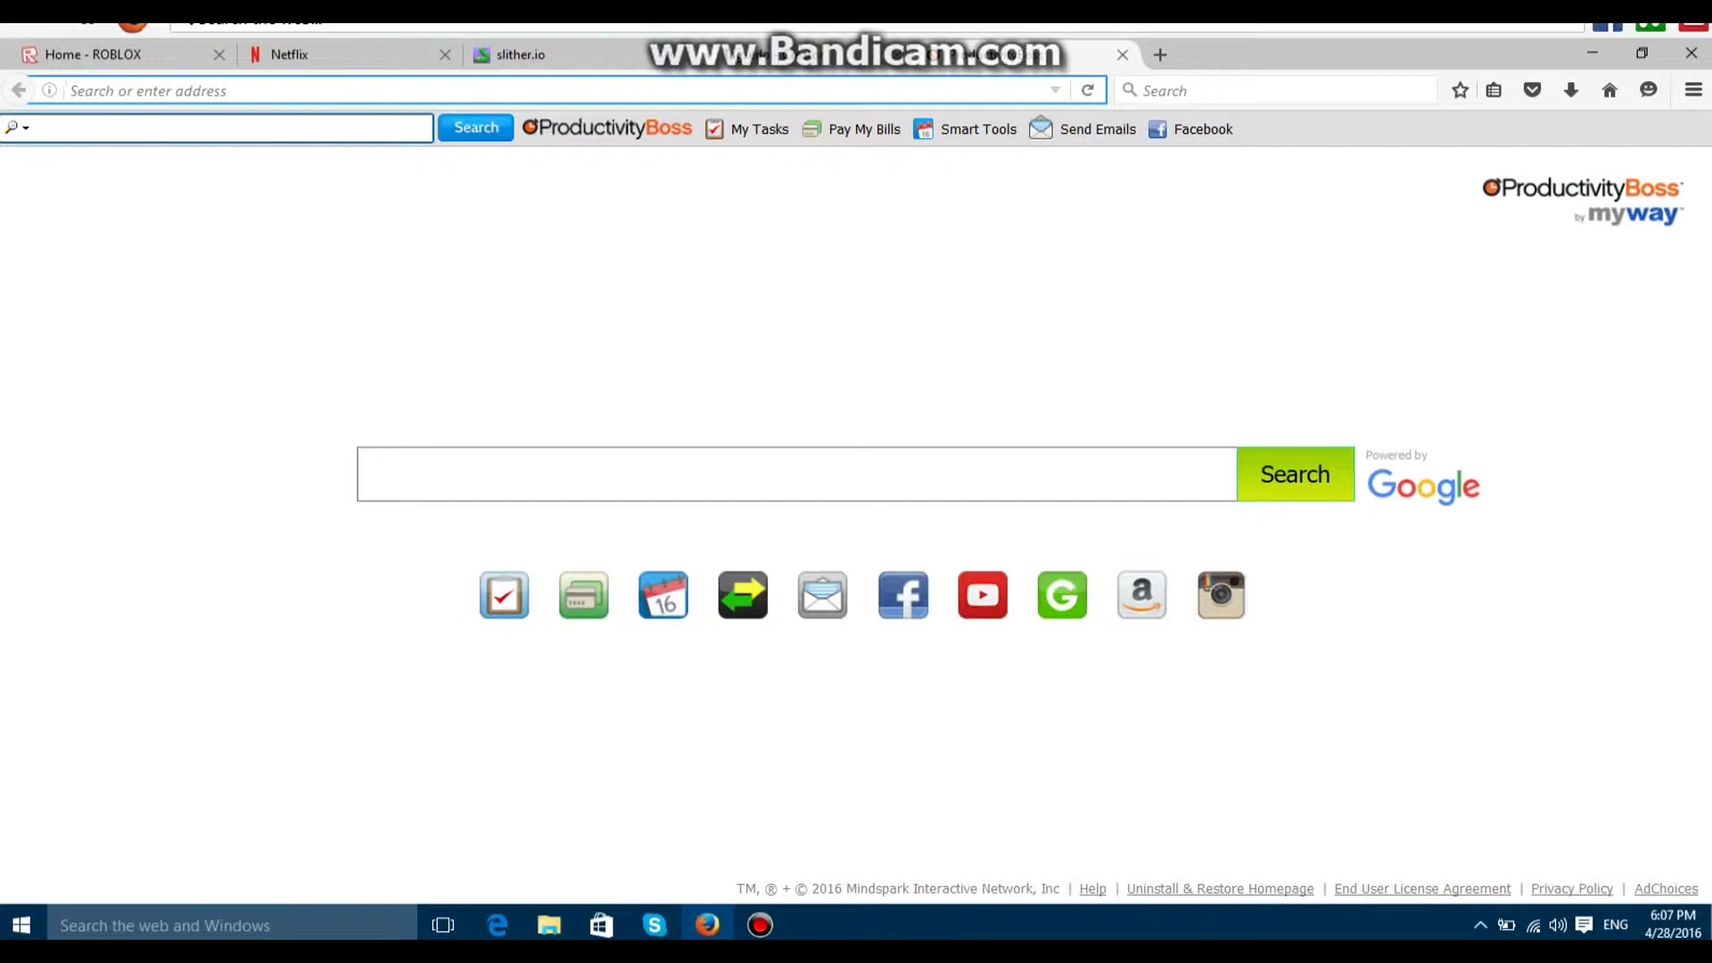
text(anythin)
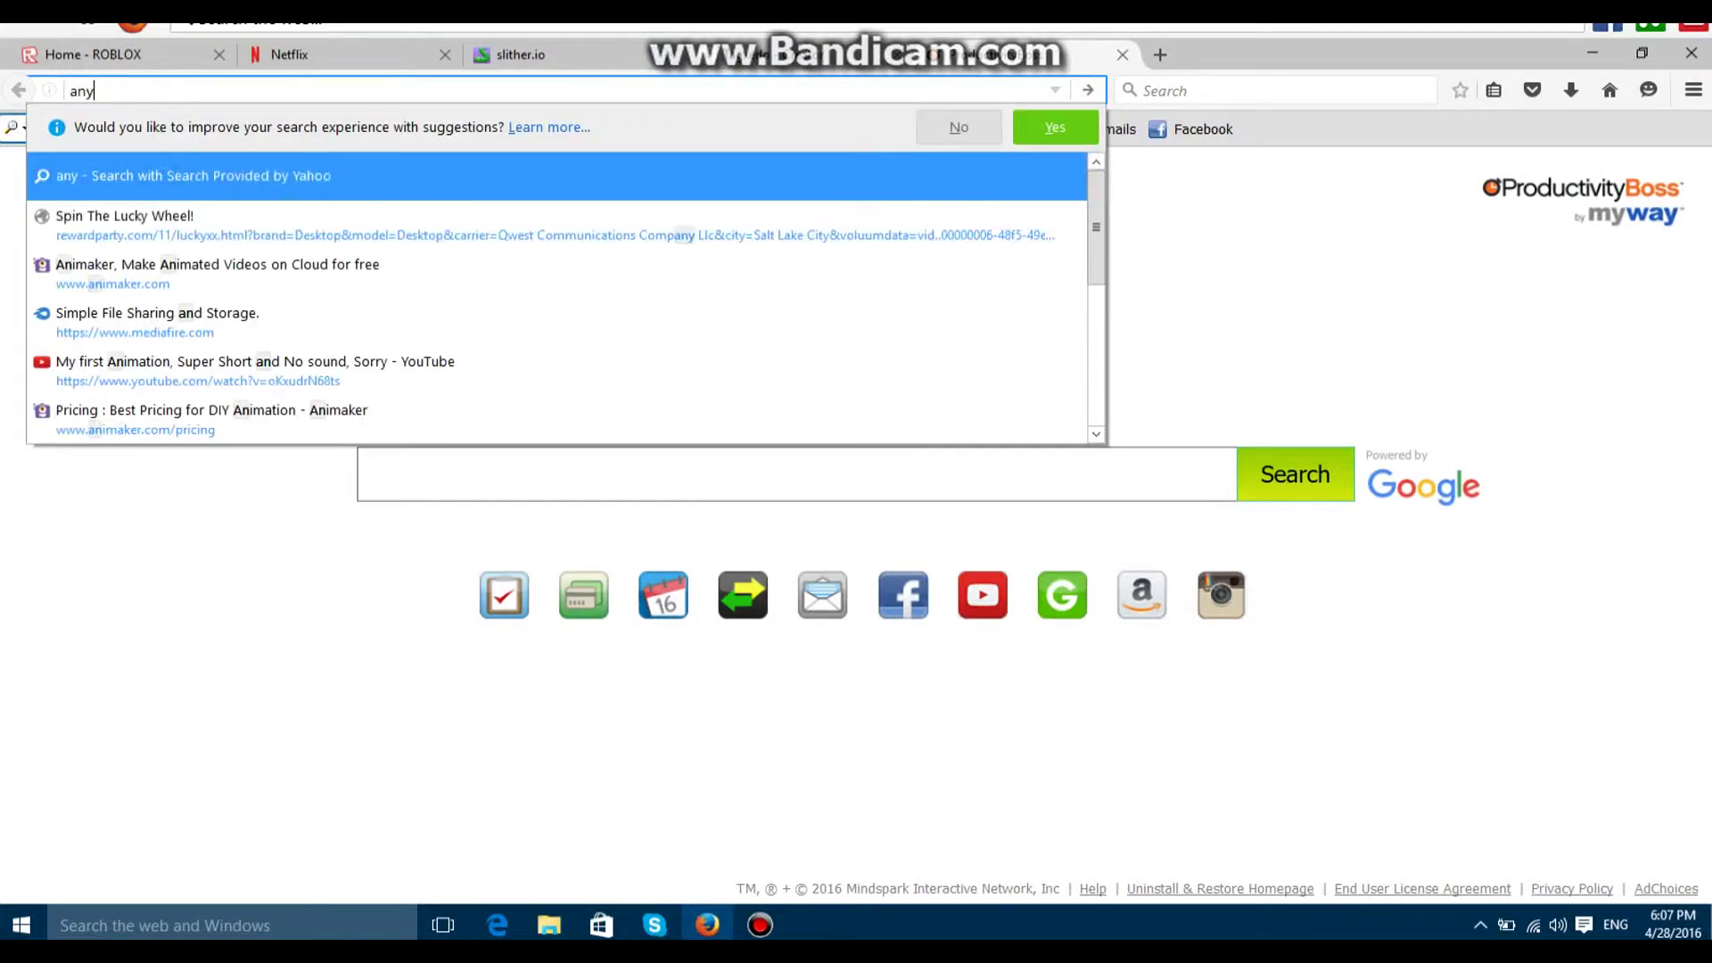
key(BackSpace)
key(BackSpace)
key(BackSpace)
key(BackSpace)
key(BackSpace)
key(BackSpace)
key(BackSpace)
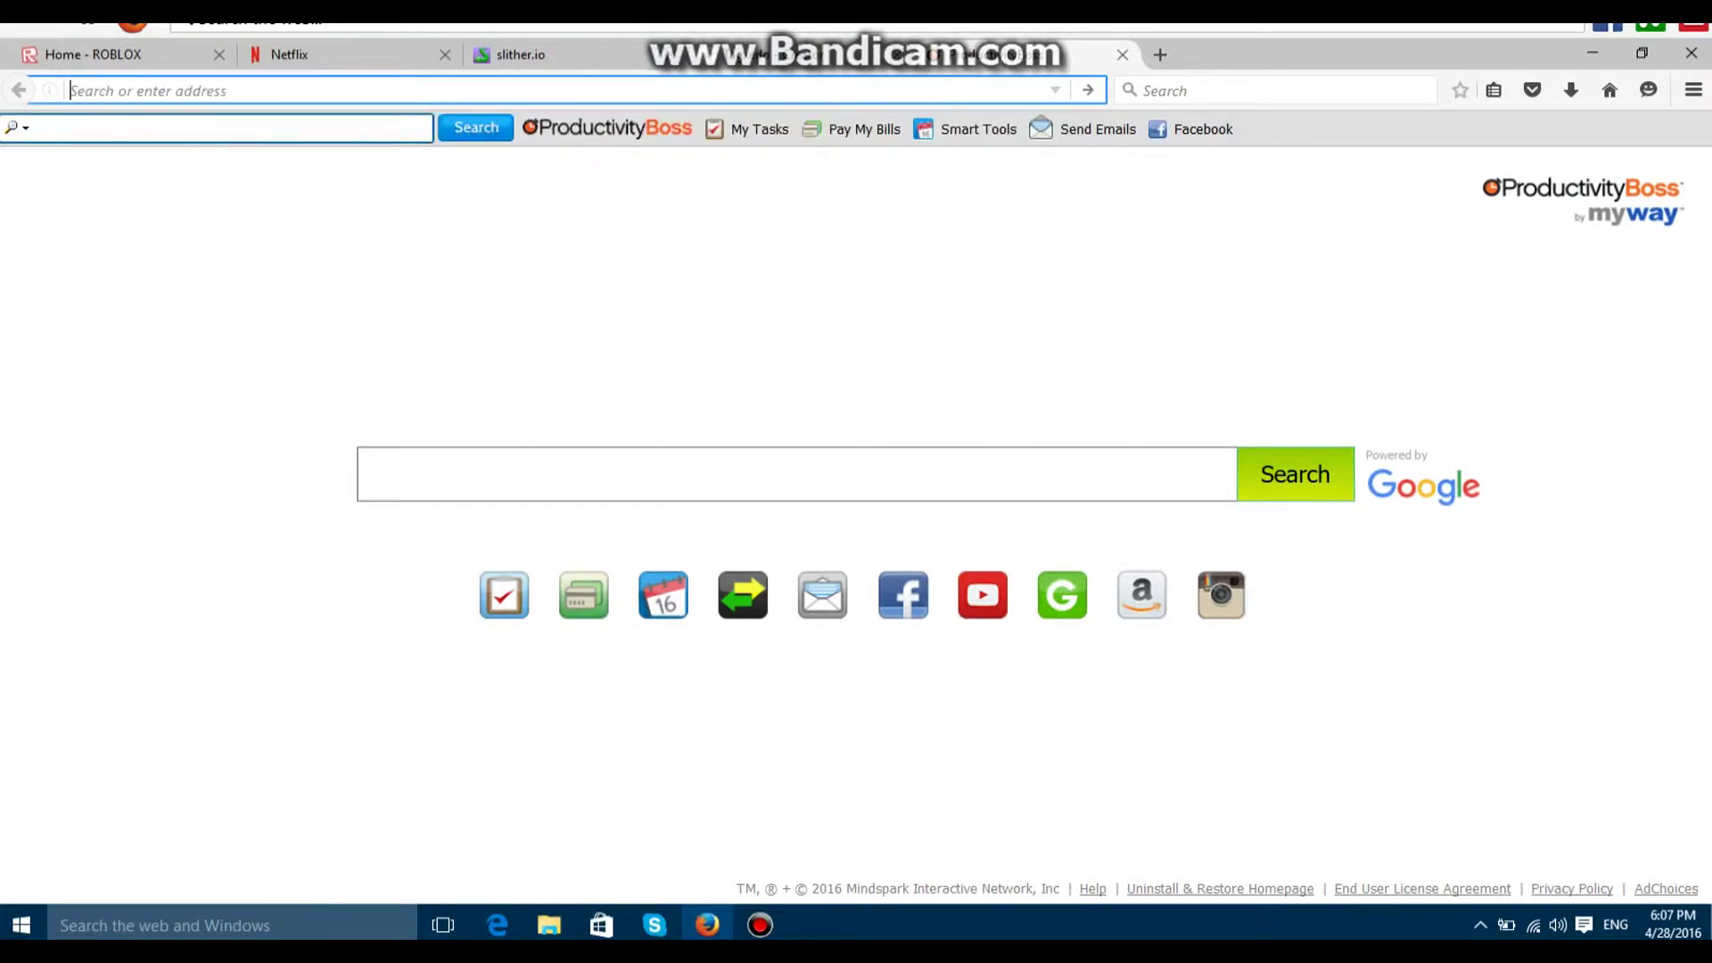
text(/////////)
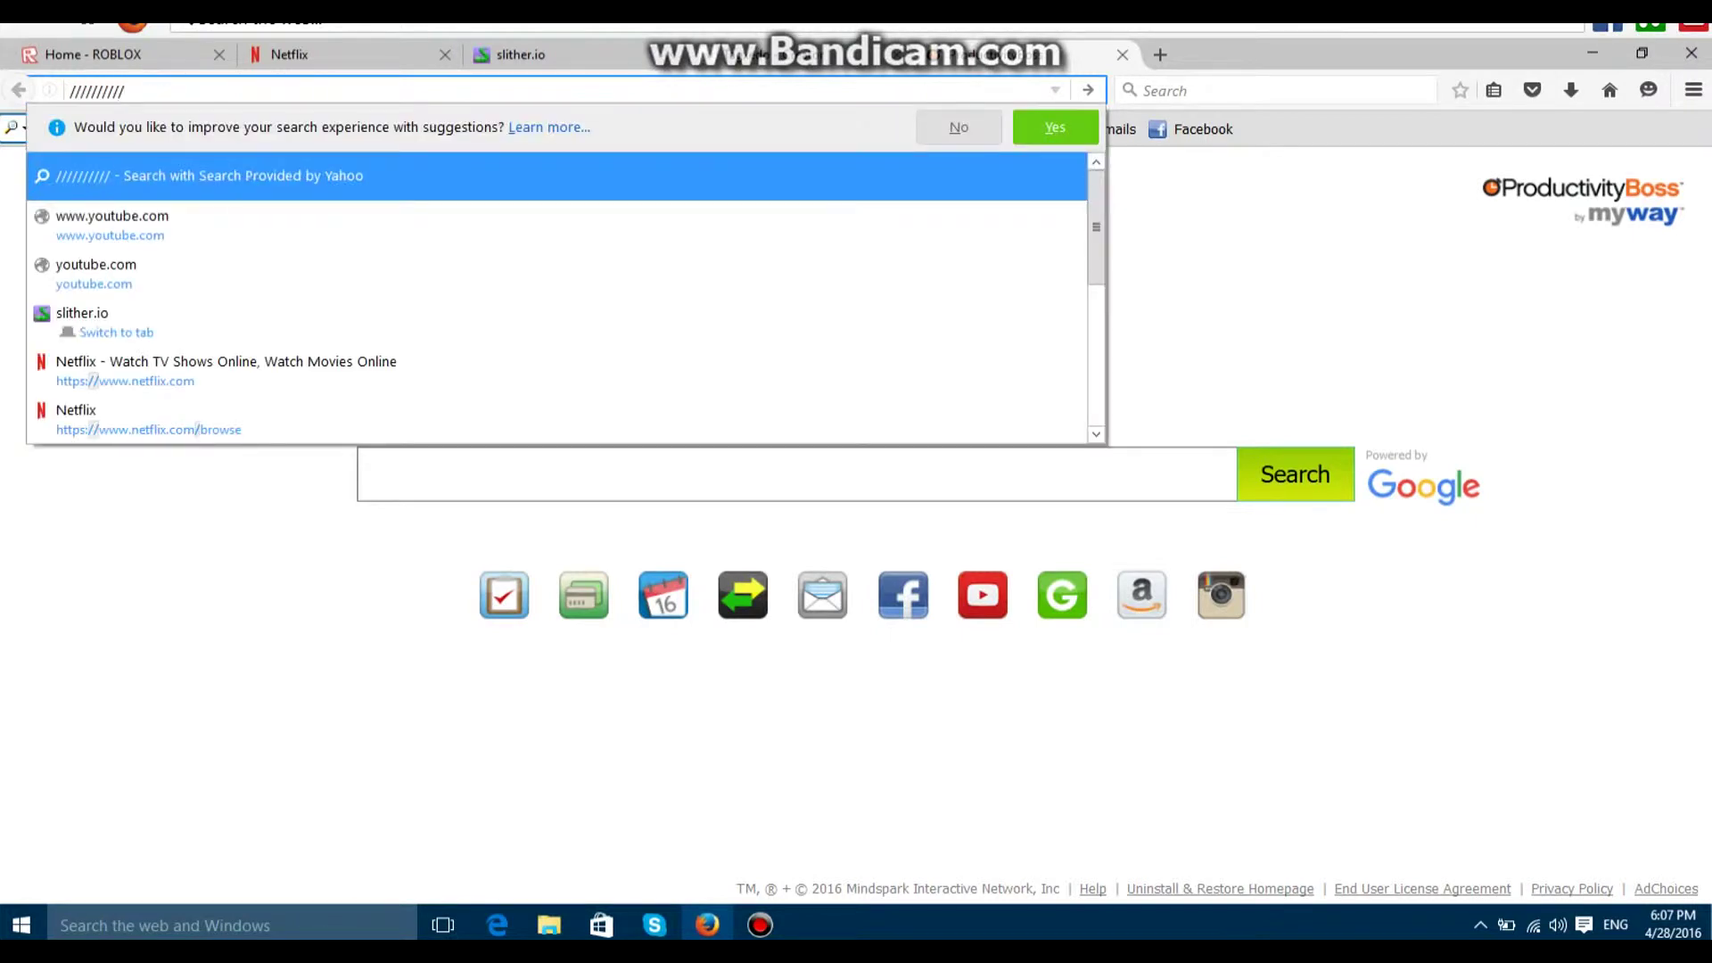
text( sil)
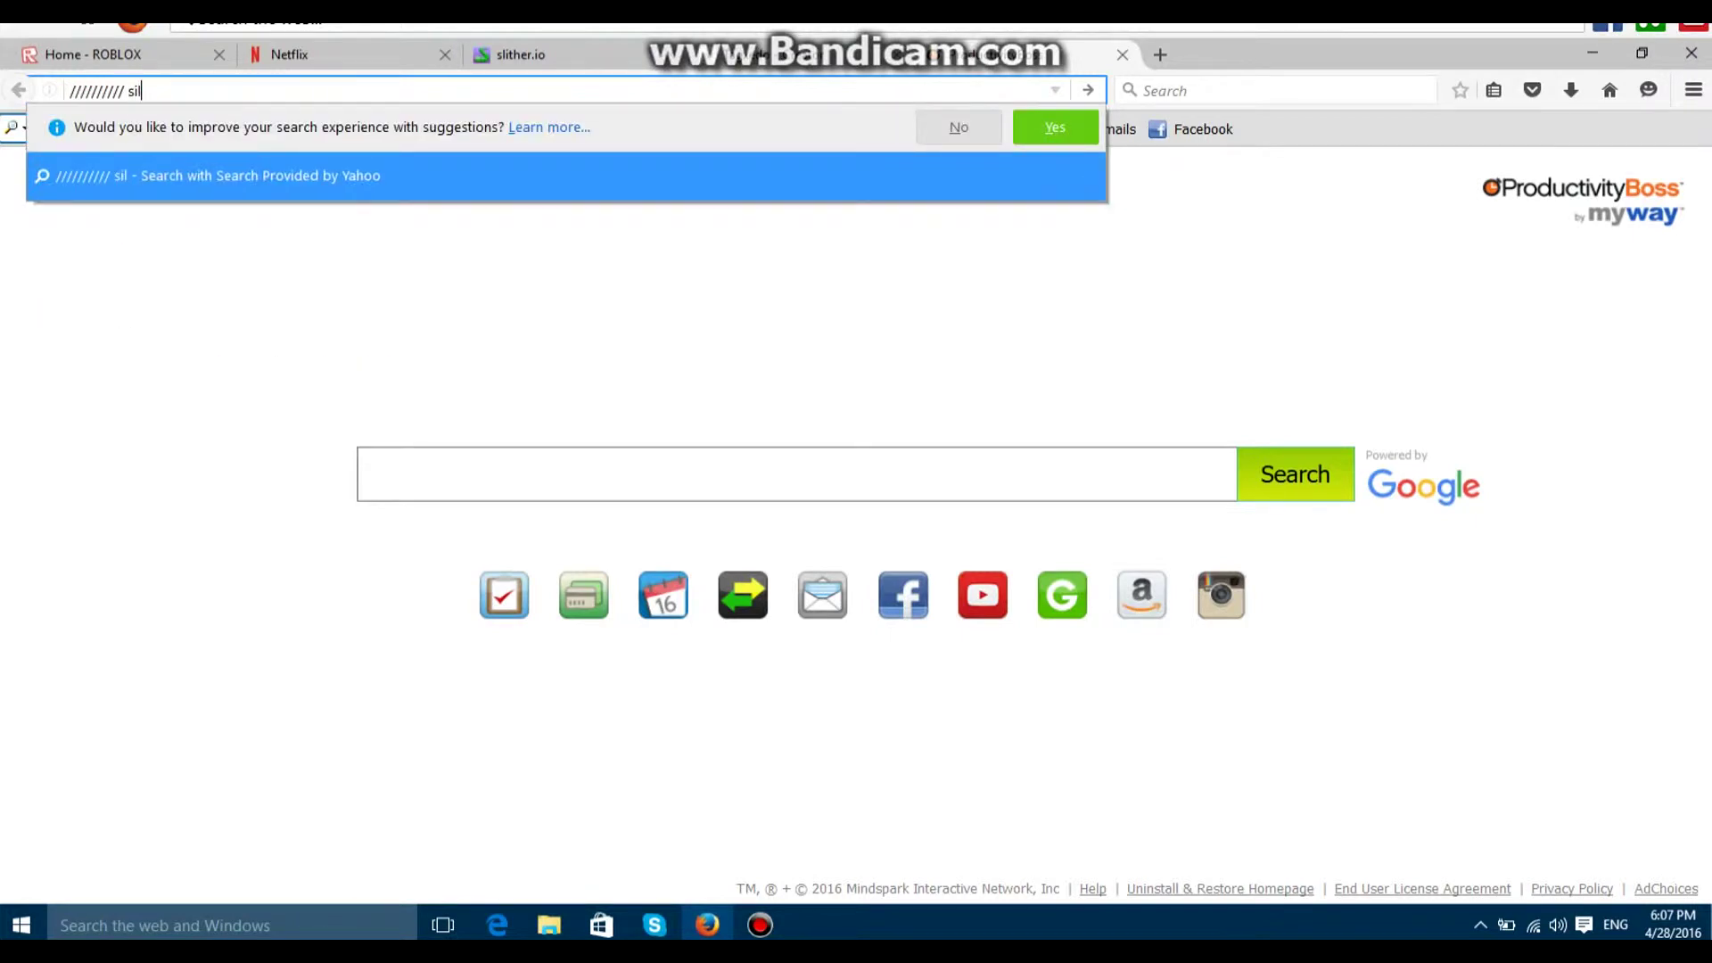
text(hout)
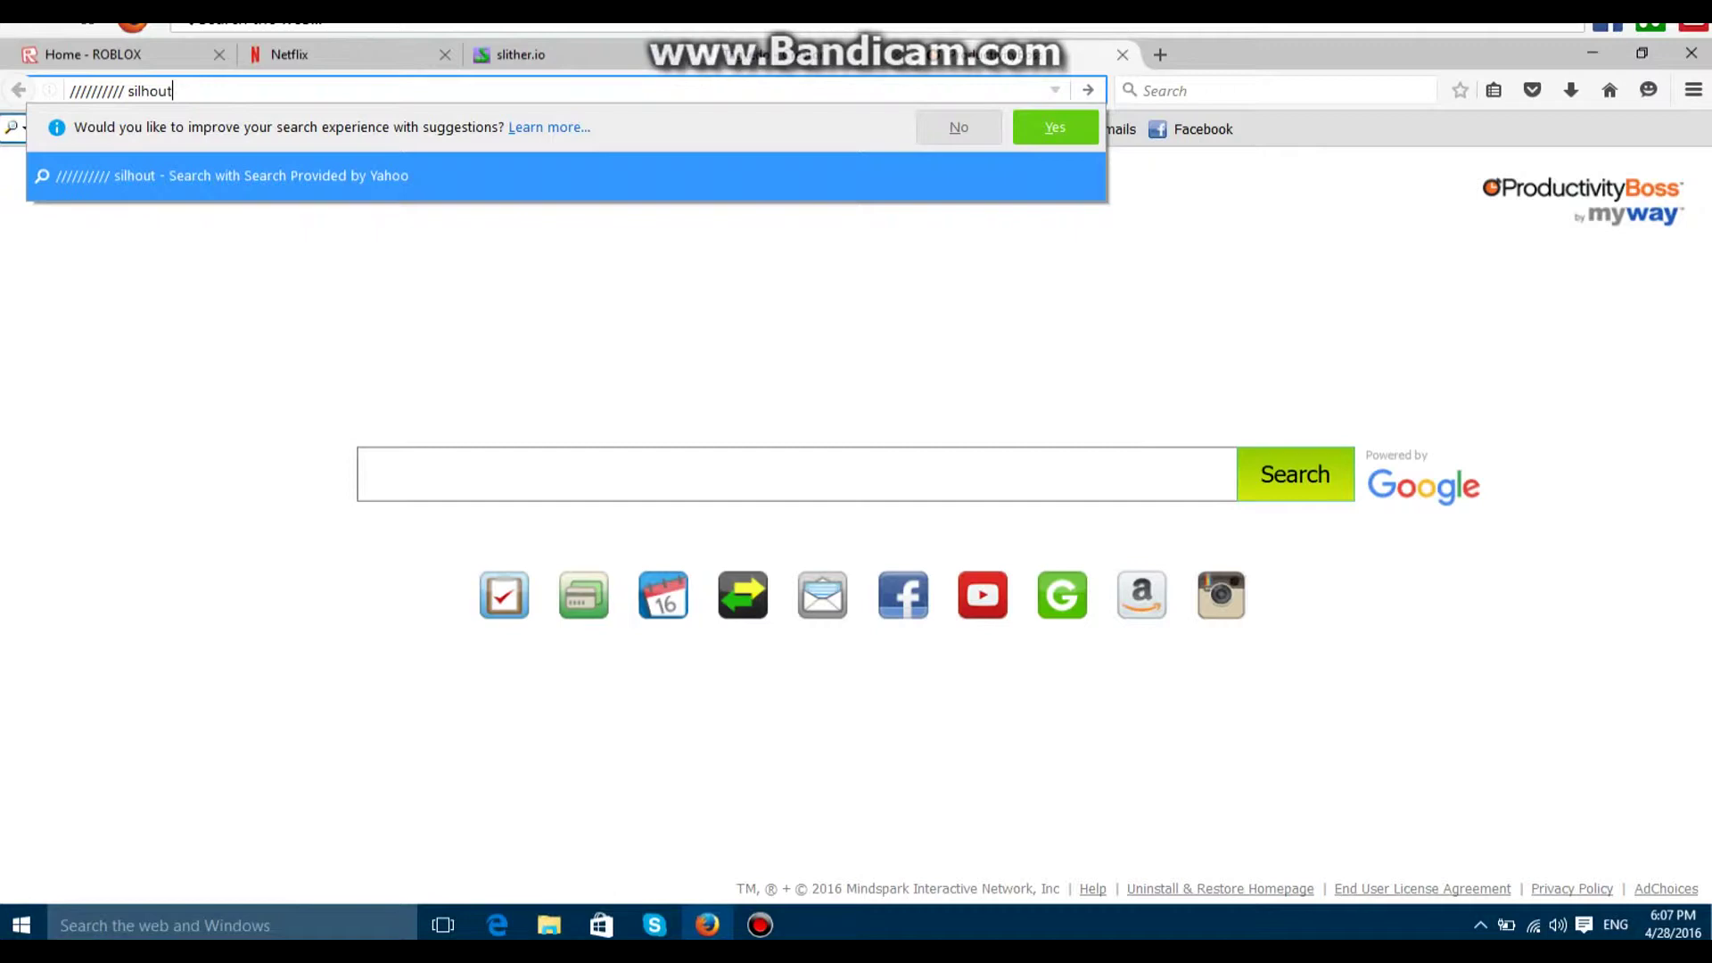
text(e)
key(BackSpace)
text(t)
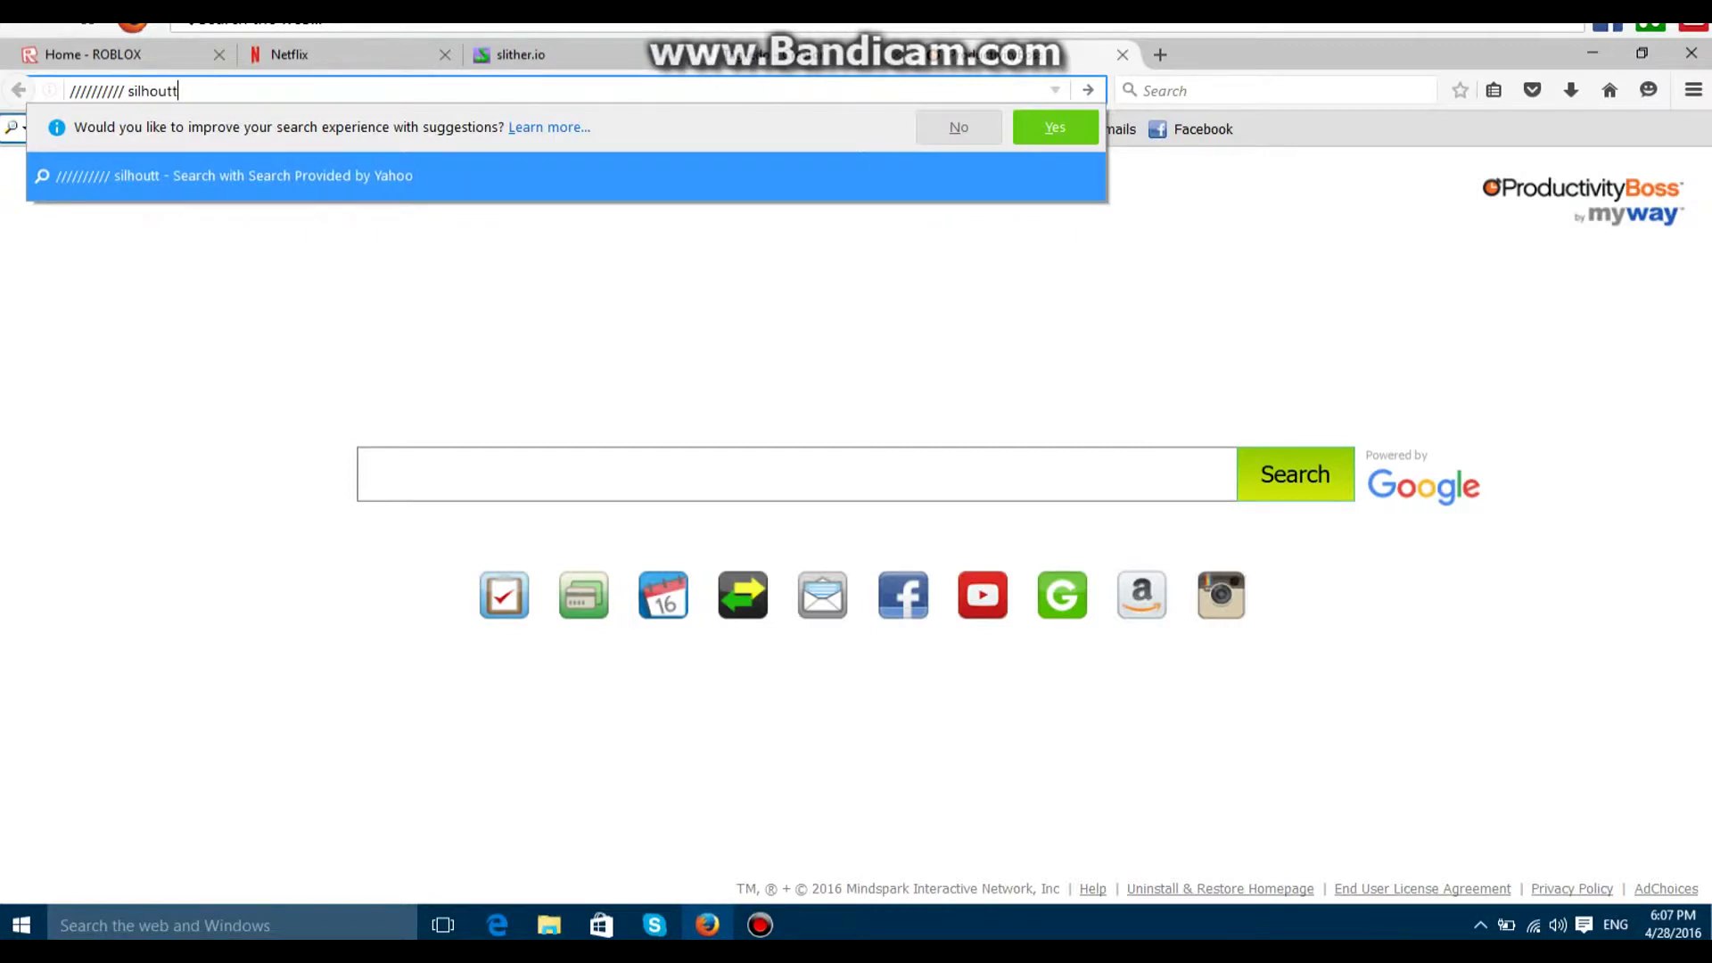
key(BackSpace)
text(e)
key(Return)
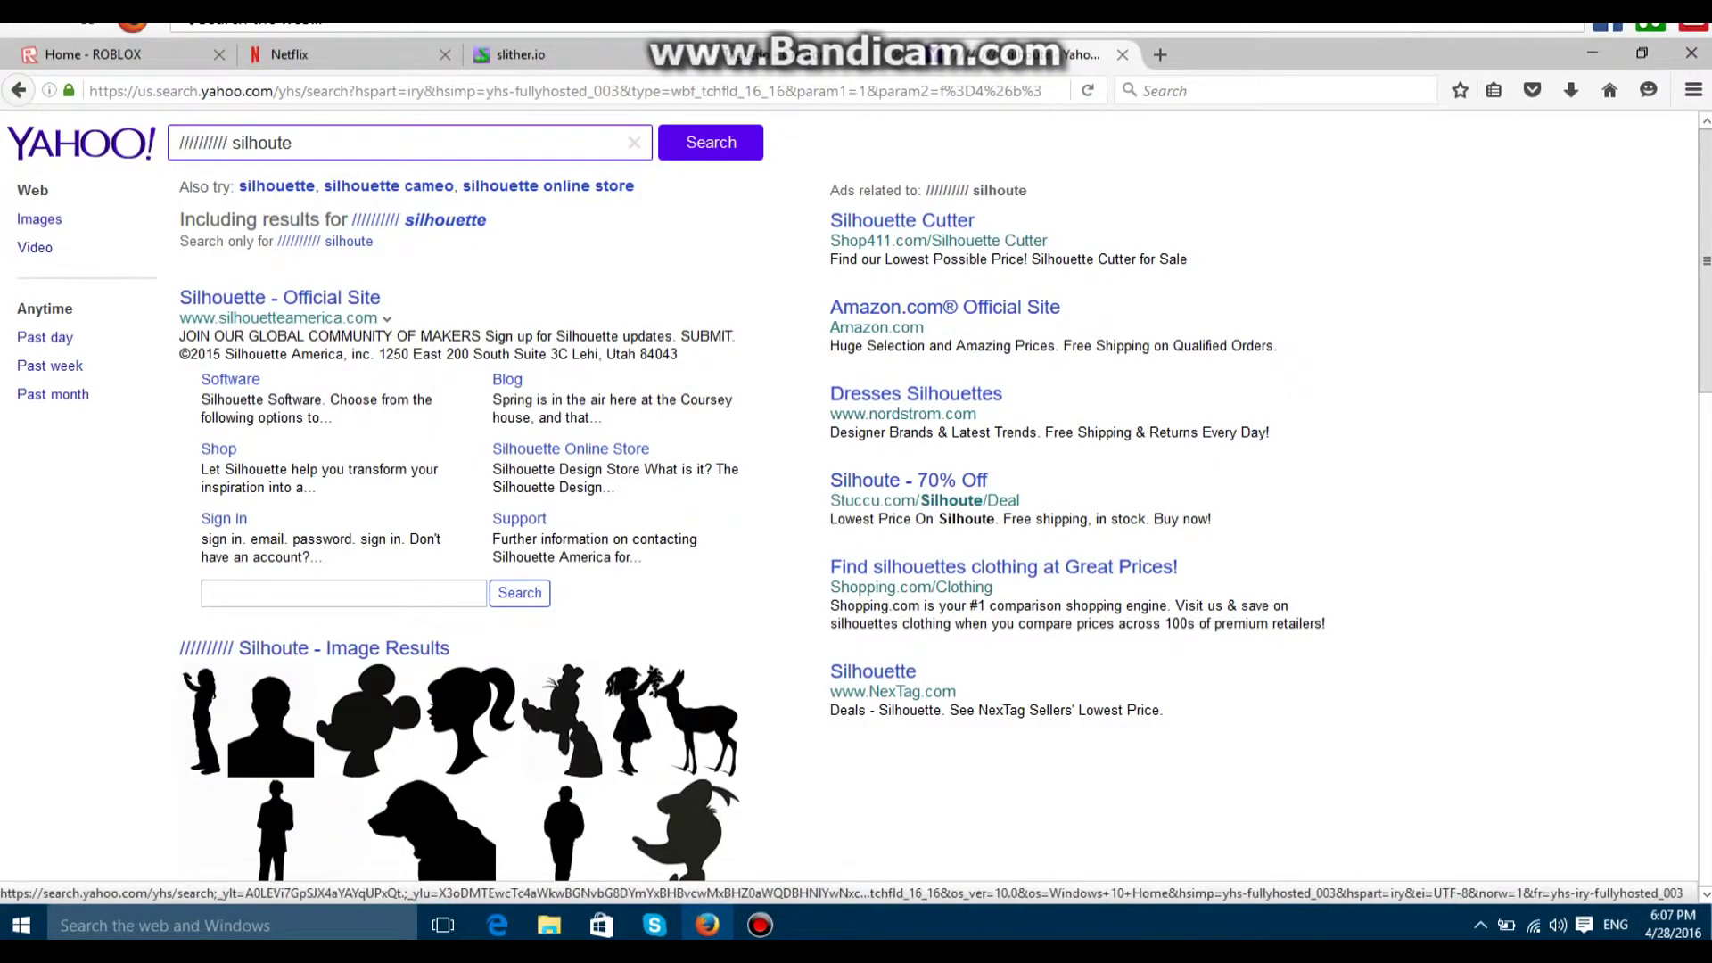
Switch to the suggested search "silhouette", look through its image results for usable shapes, and close the image results.
click(277, 186)
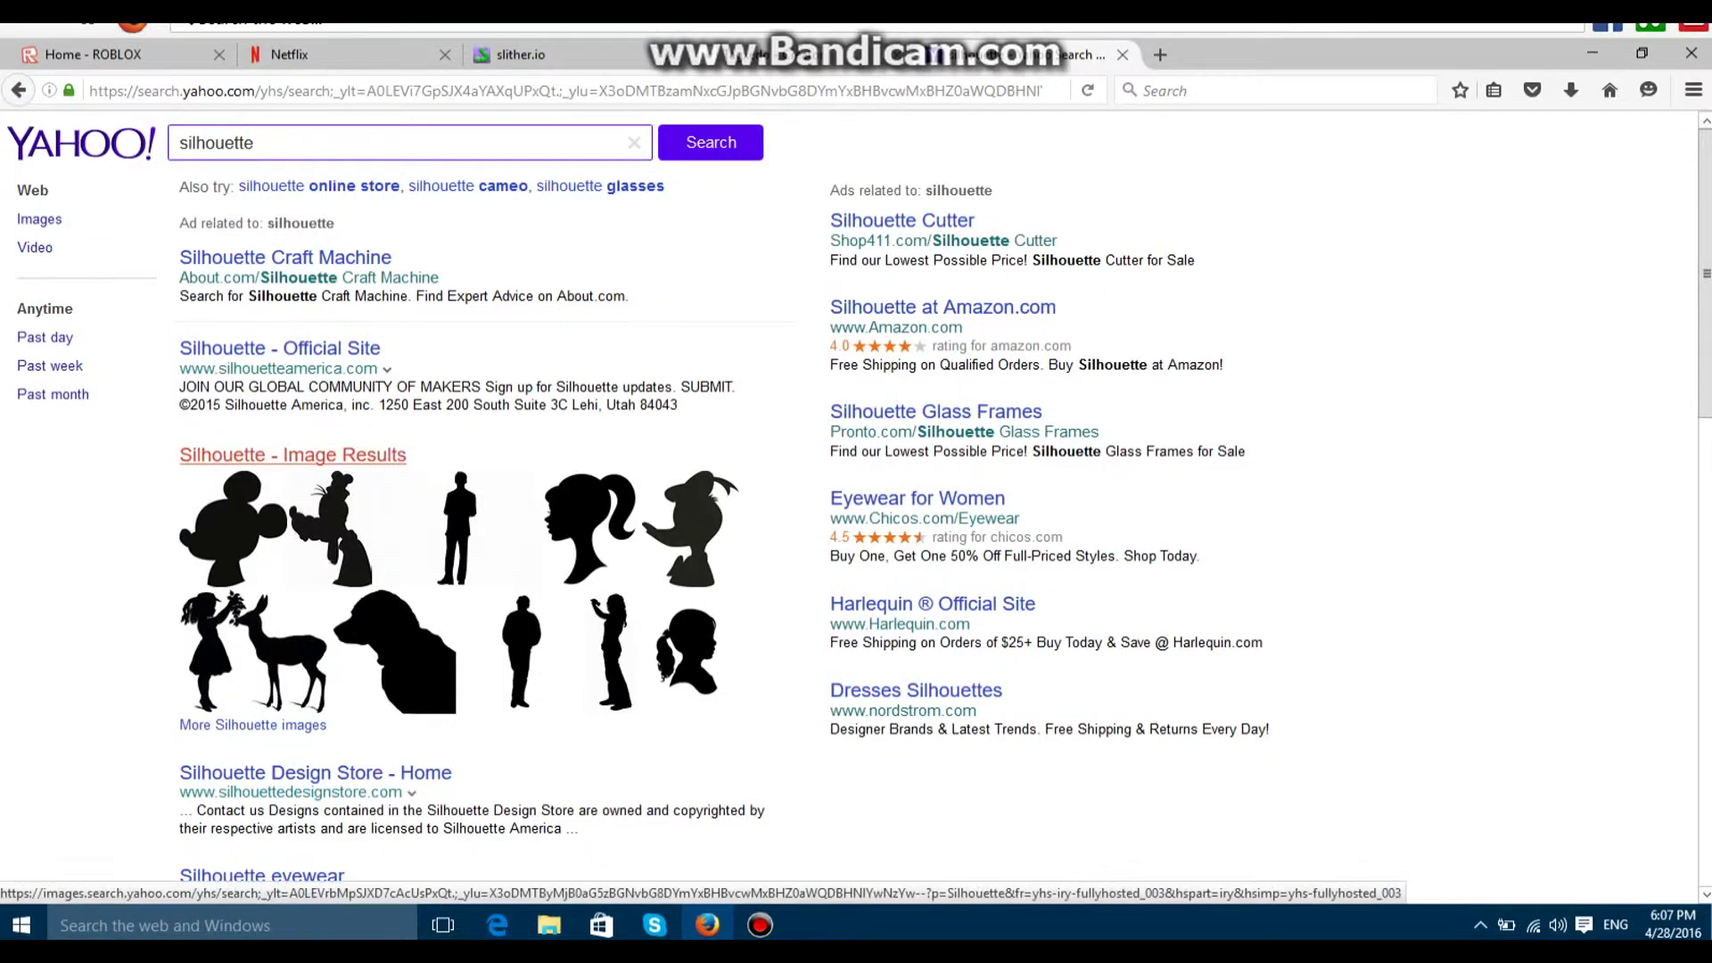
click(292, 455)
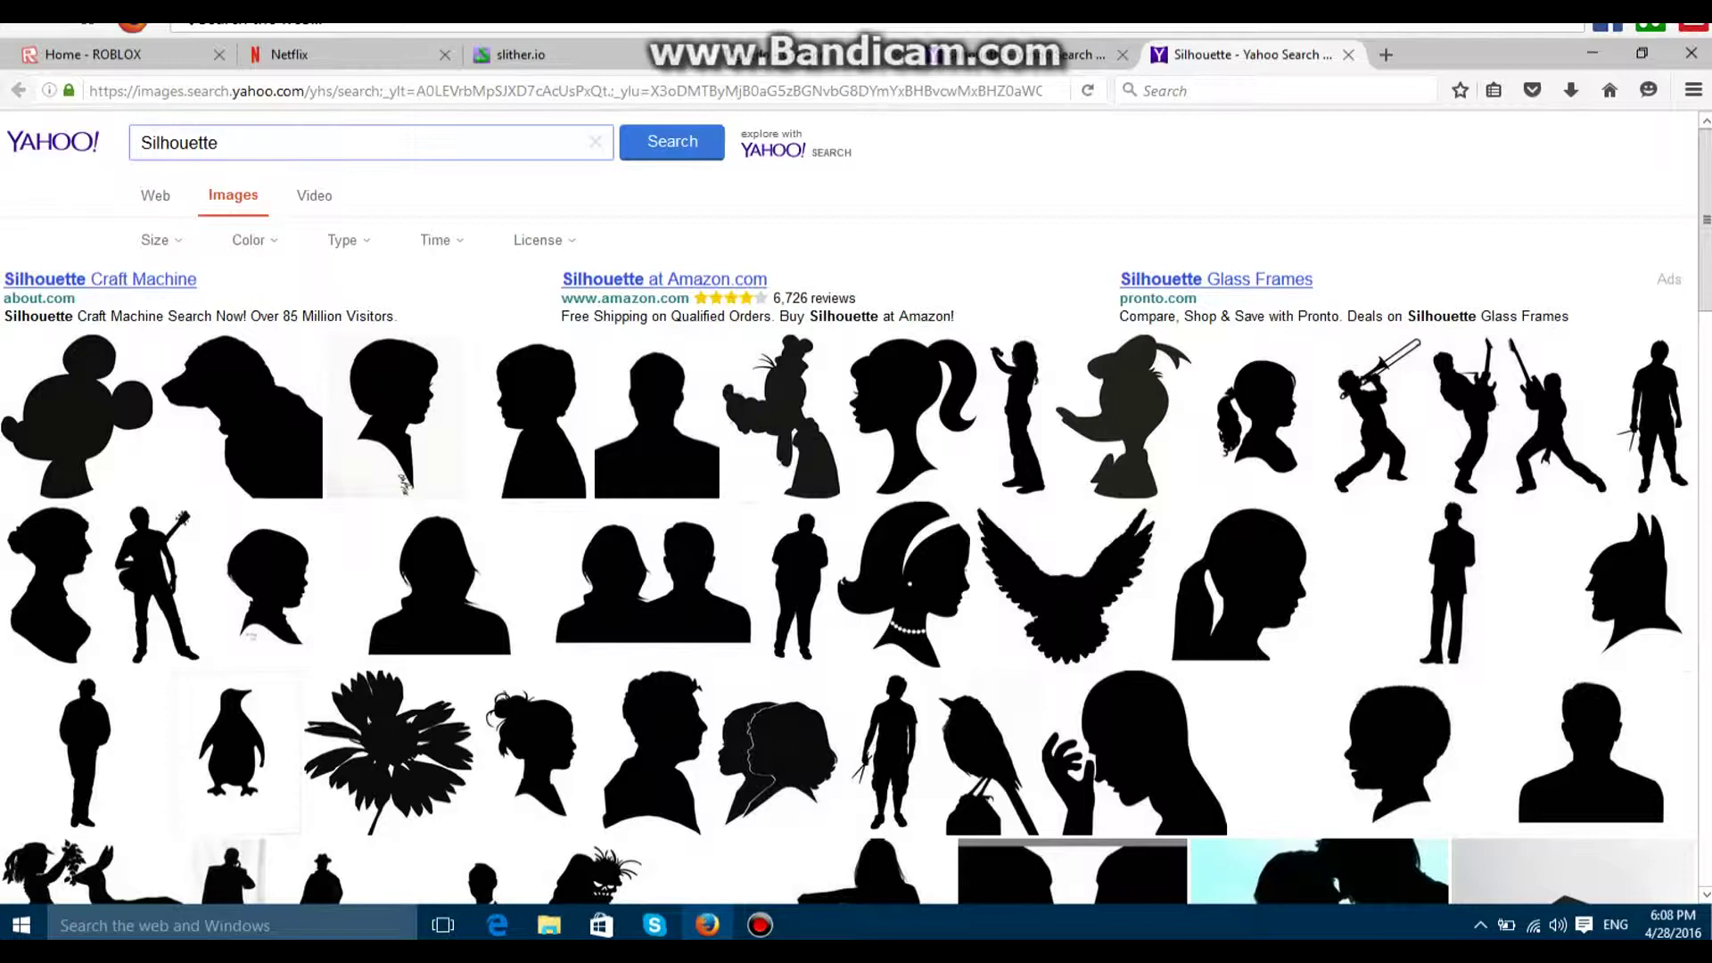
scroll(856, 505, down, 4)
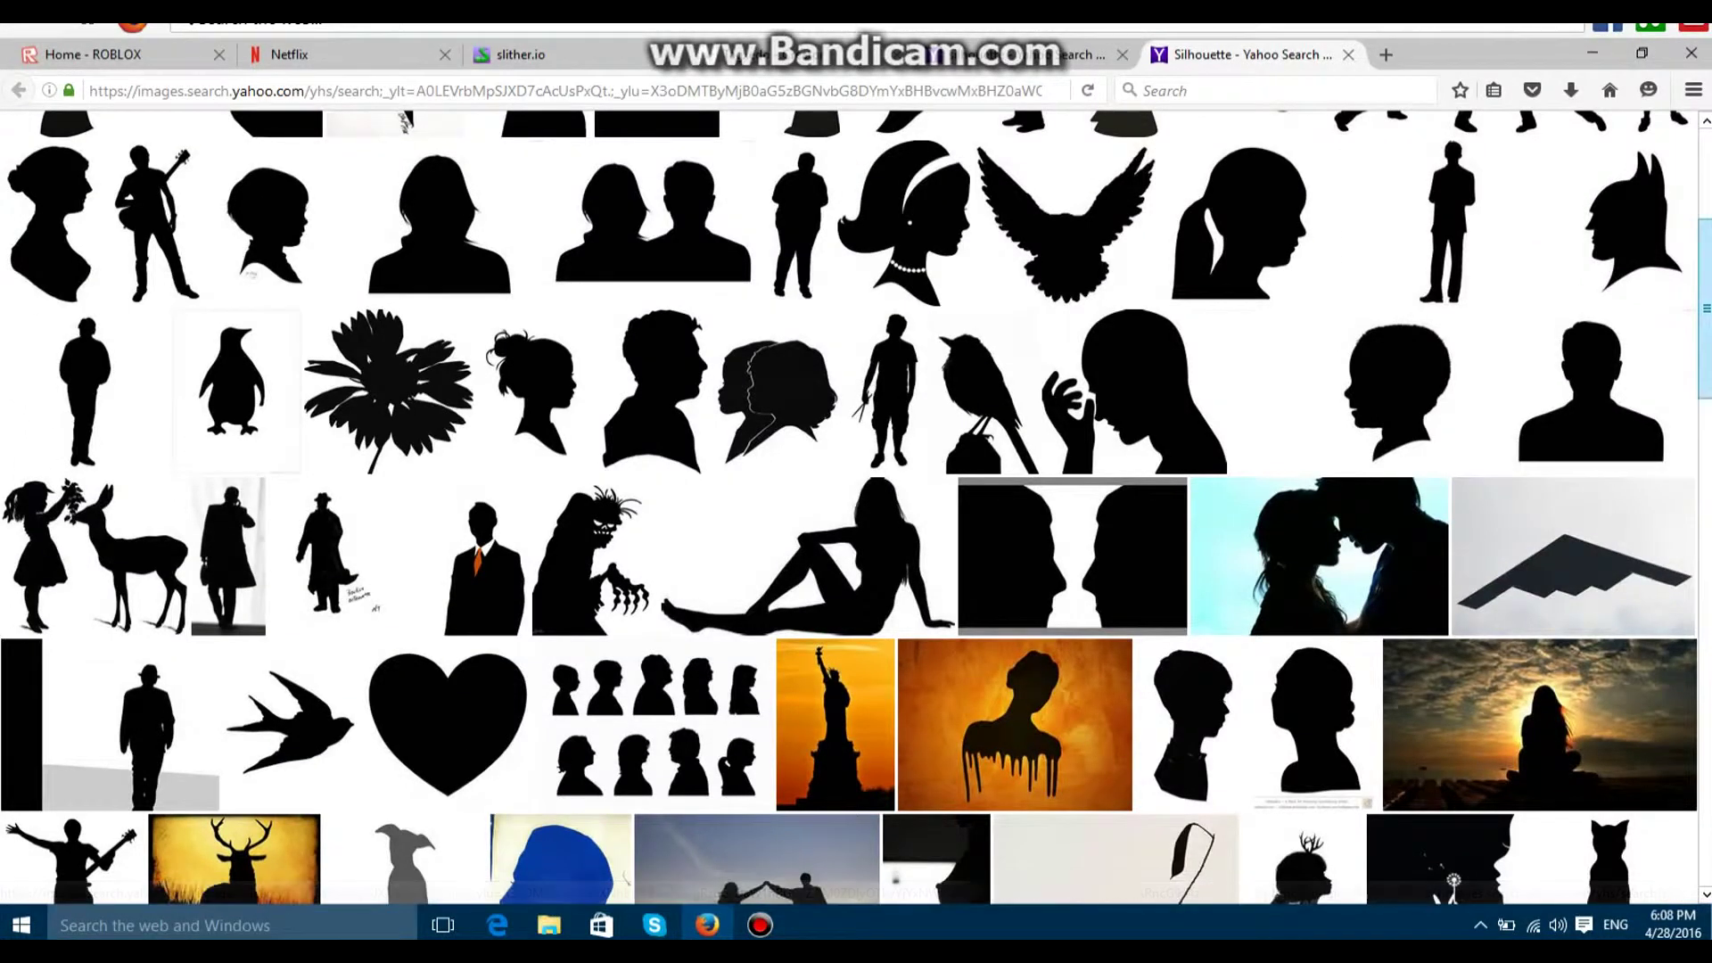
scroll(856, 506, up, 3)
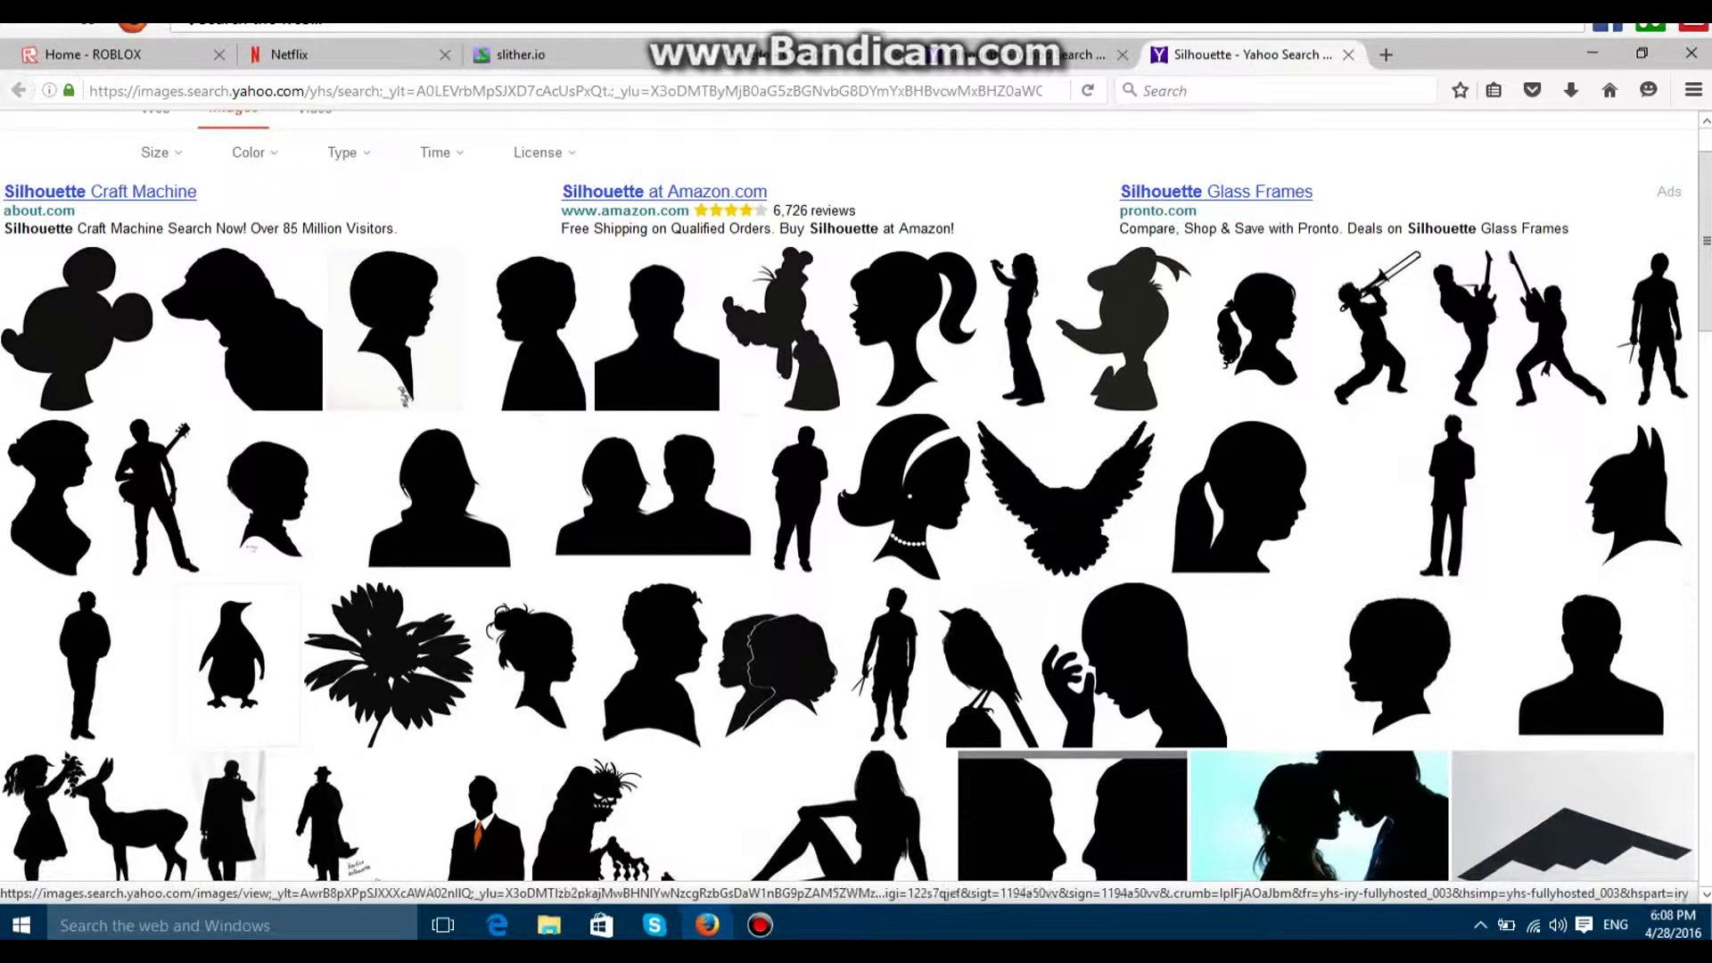
mouse_move(1377, 328)
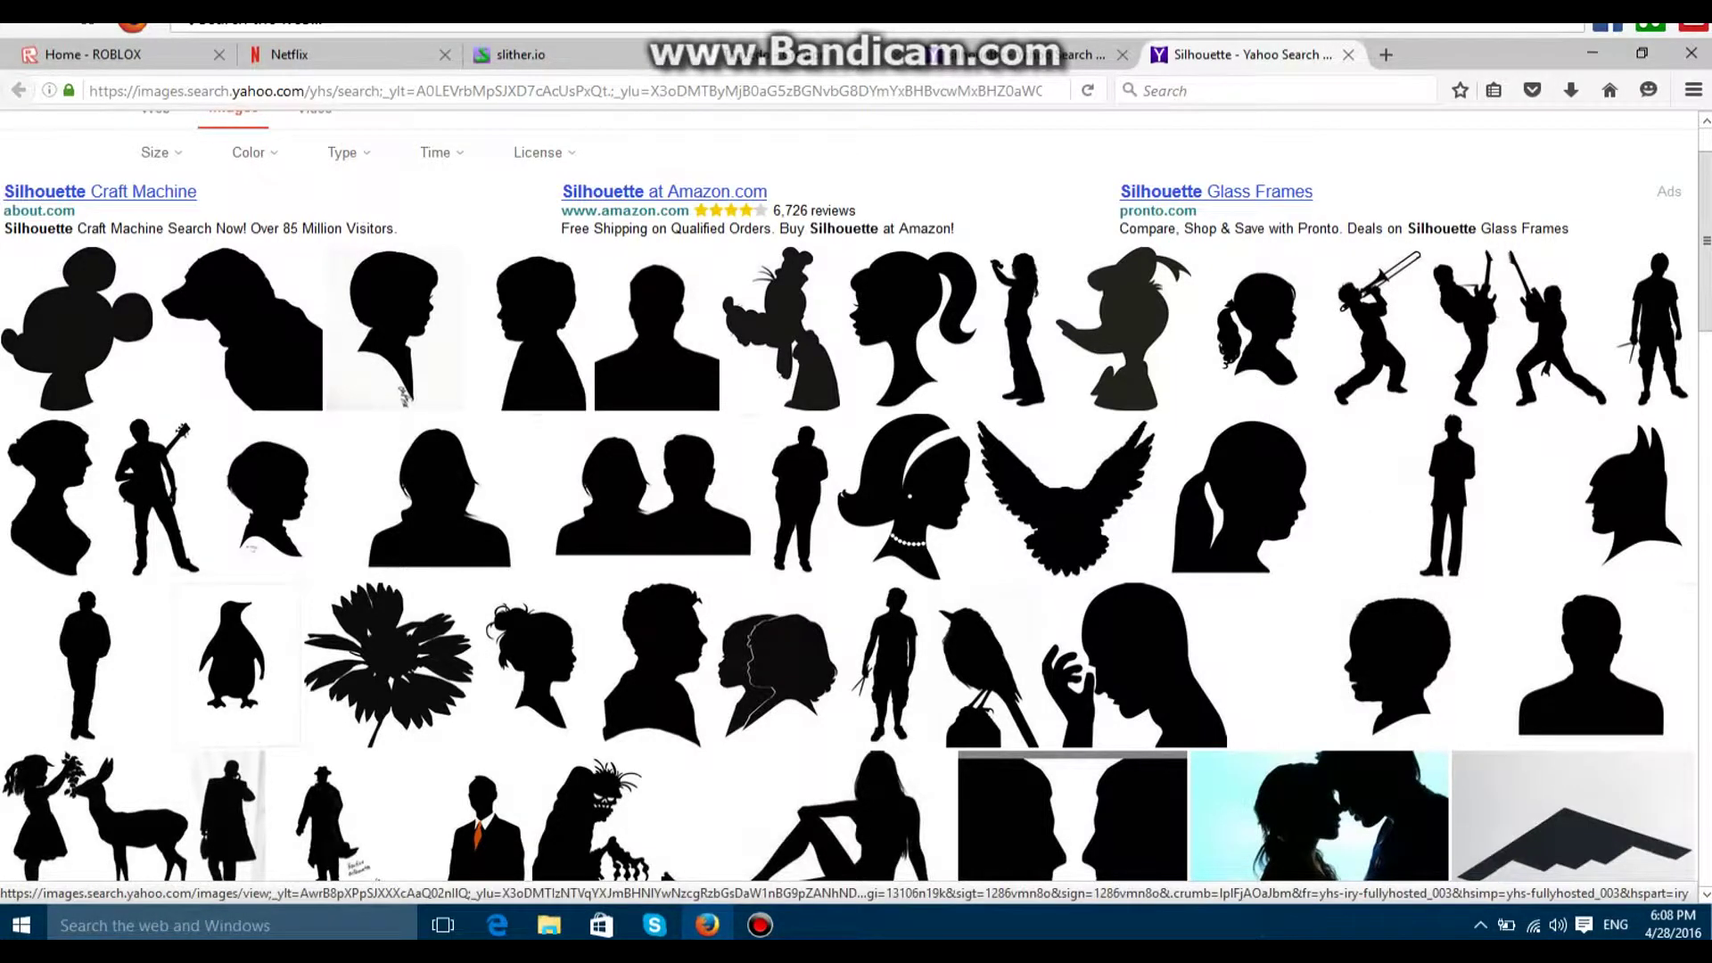
click(1348, 55)
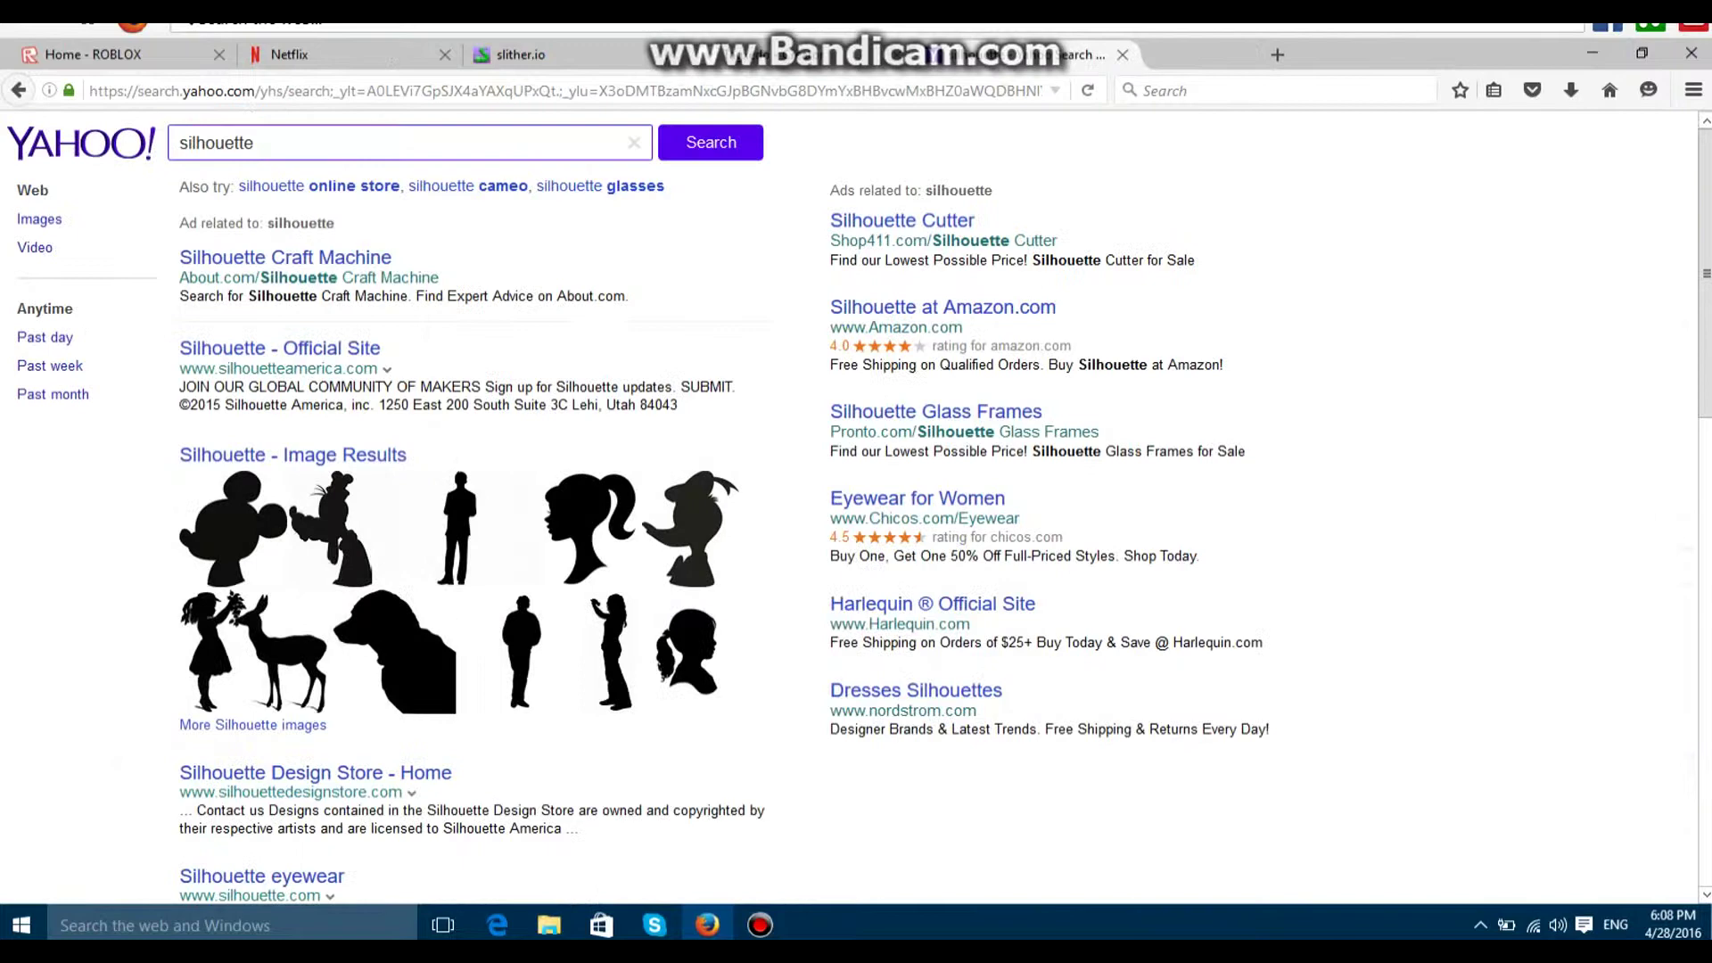
Replace the search text with "cat silhouette" and run the search to find a cat image.
click(257, 142)
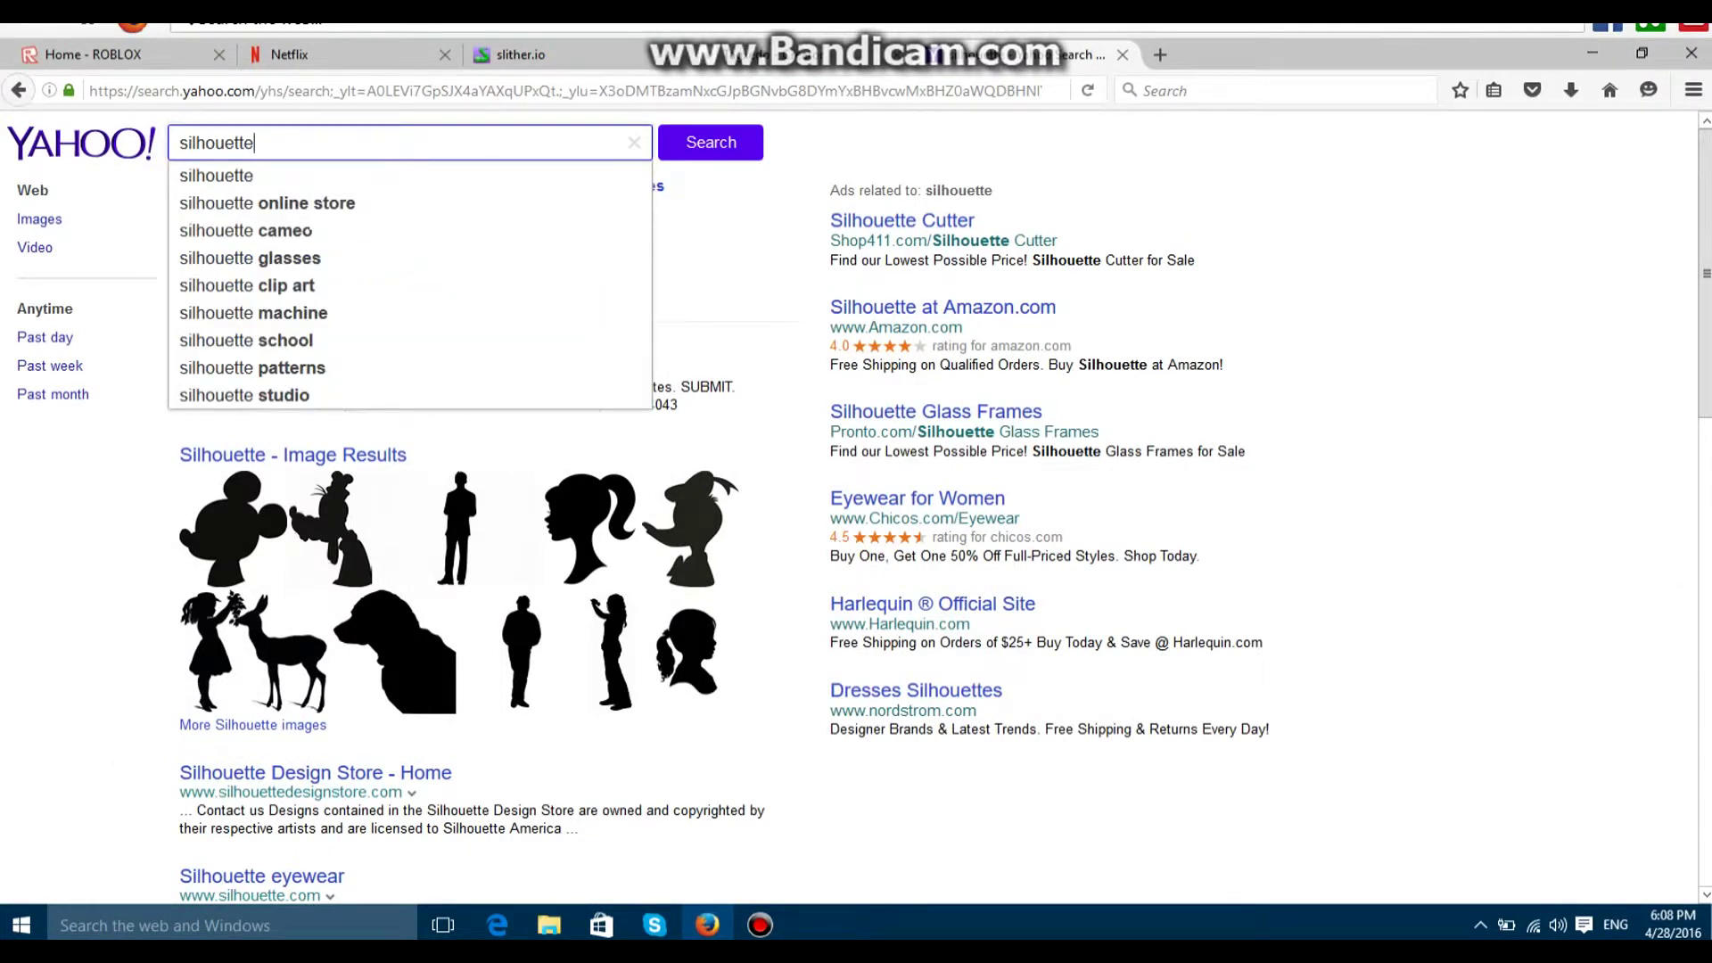
key(BackSpace)
key(BackSpace)
key(BackSpace)
key(BackSpace)
key(BackSpace)
key(BackSpace)
key(BackSpace)
key(BackSpace)
key(BackSpace)
key(BackSpace)
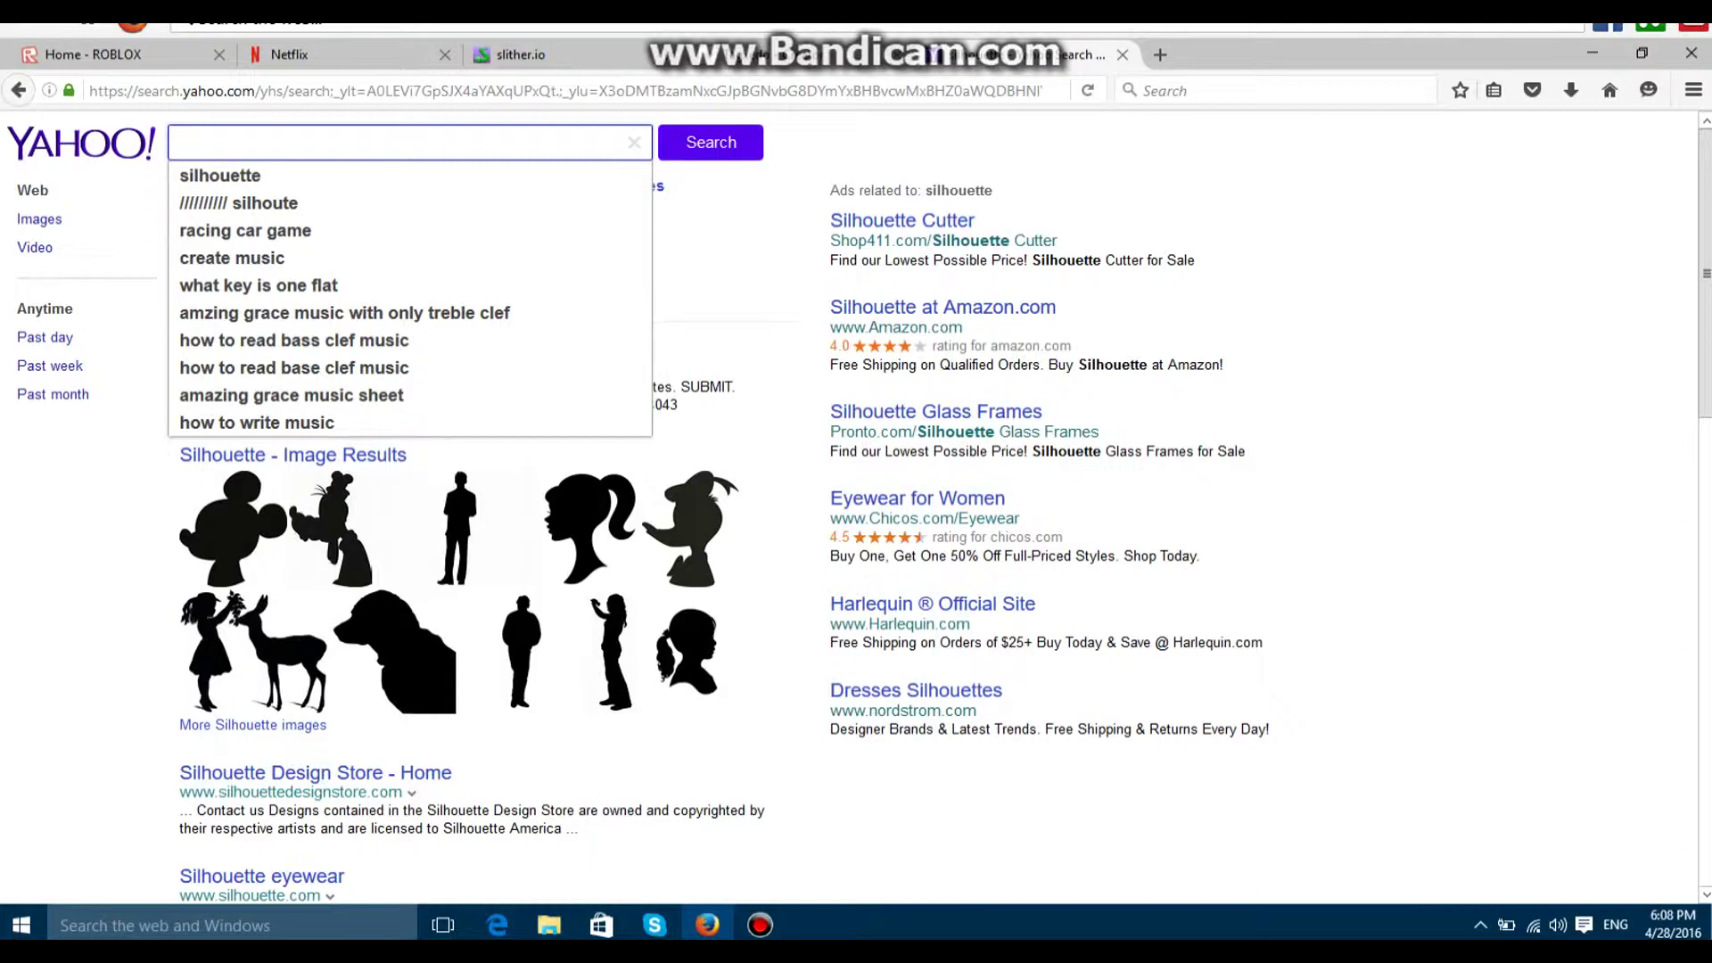
text(d)
key(BackSpace)
text(cat)
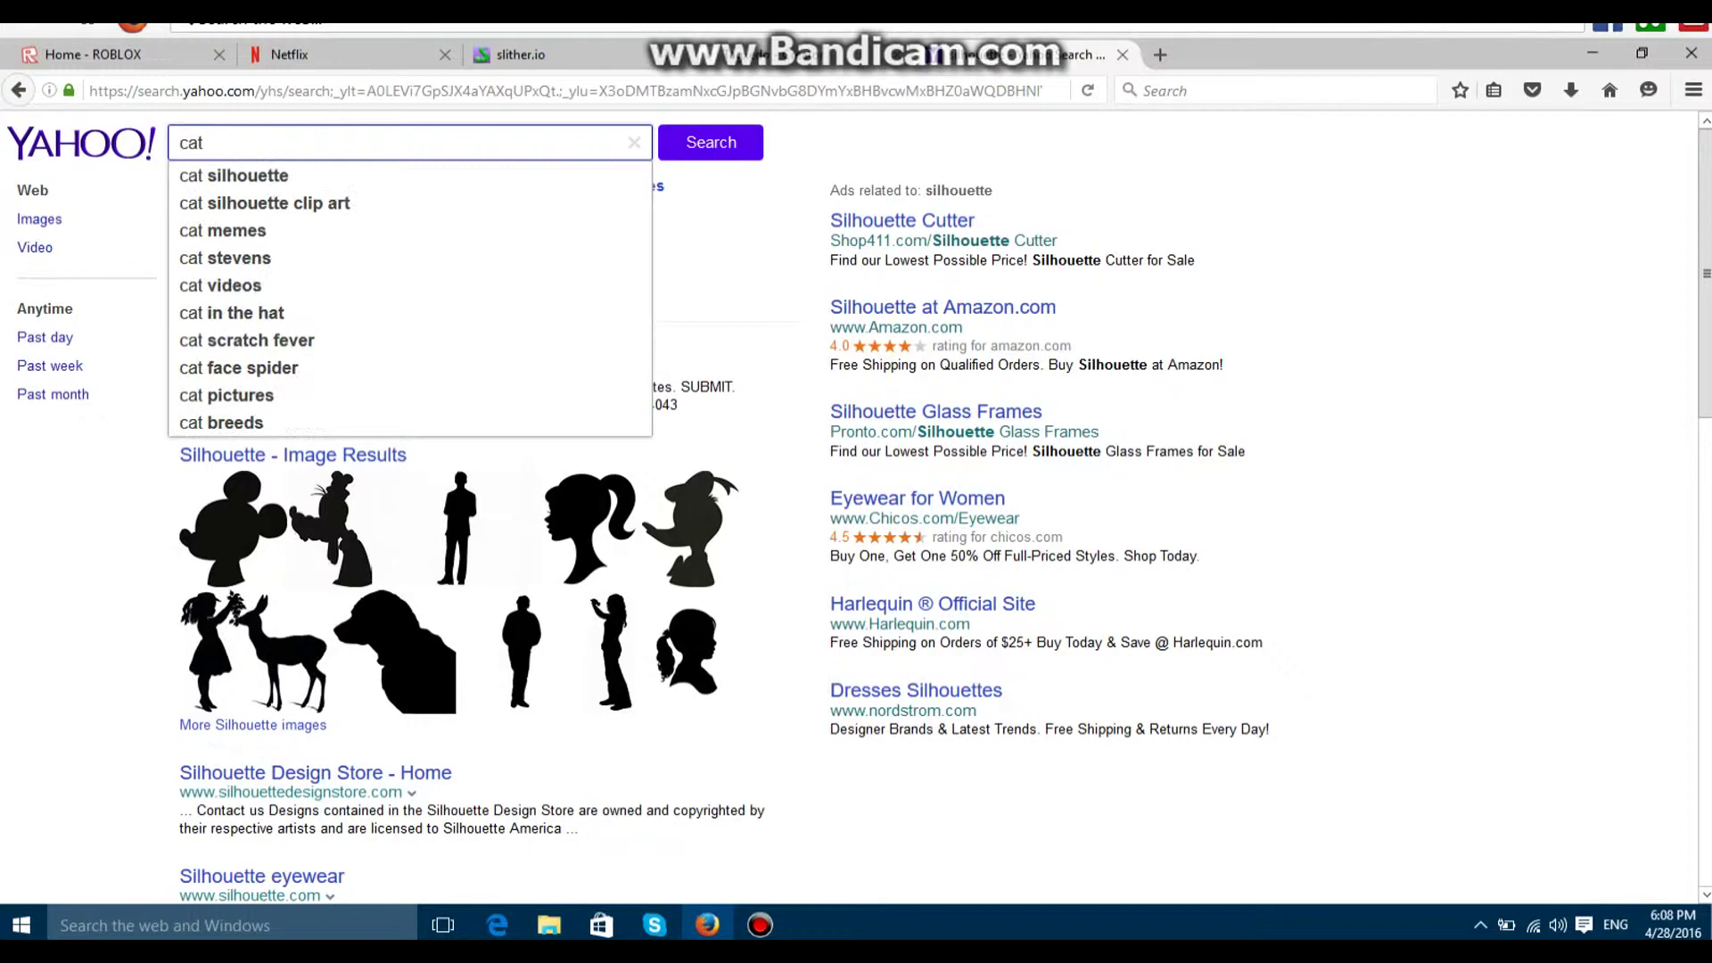
text( si)
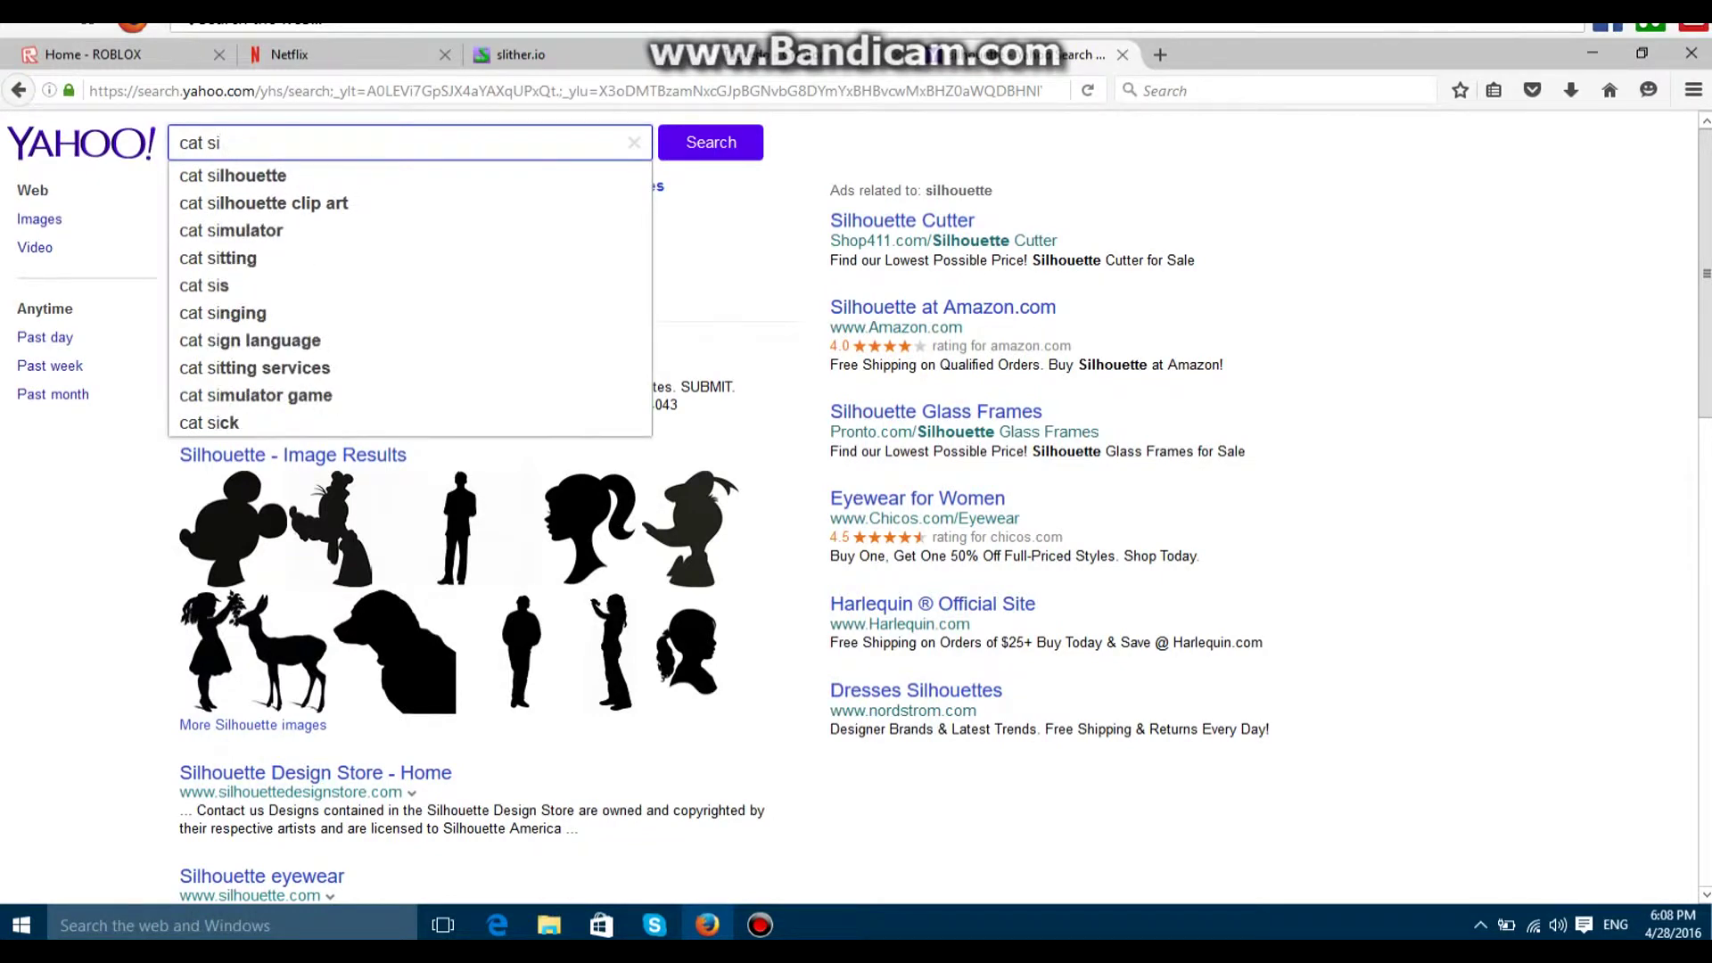
key(Down)
key(Return)
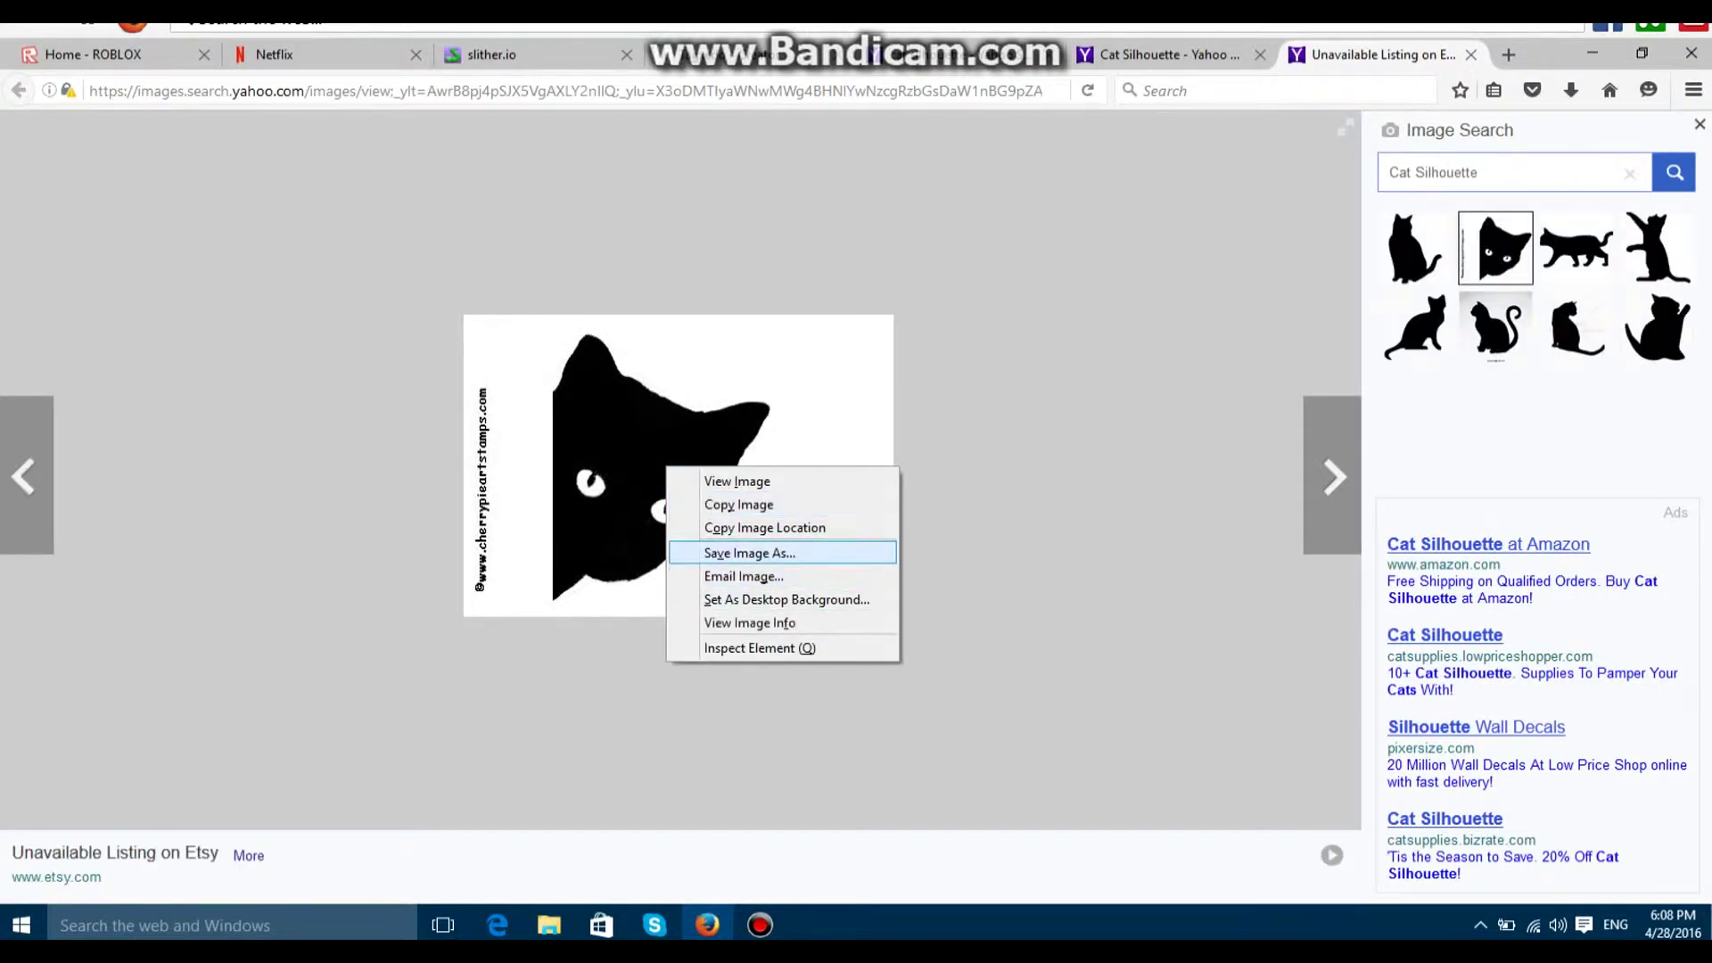
Save the black cat head image as il_570xN.274945065 in the Random folder under Pictures and dismiss the downloads list.
click(750, 553)
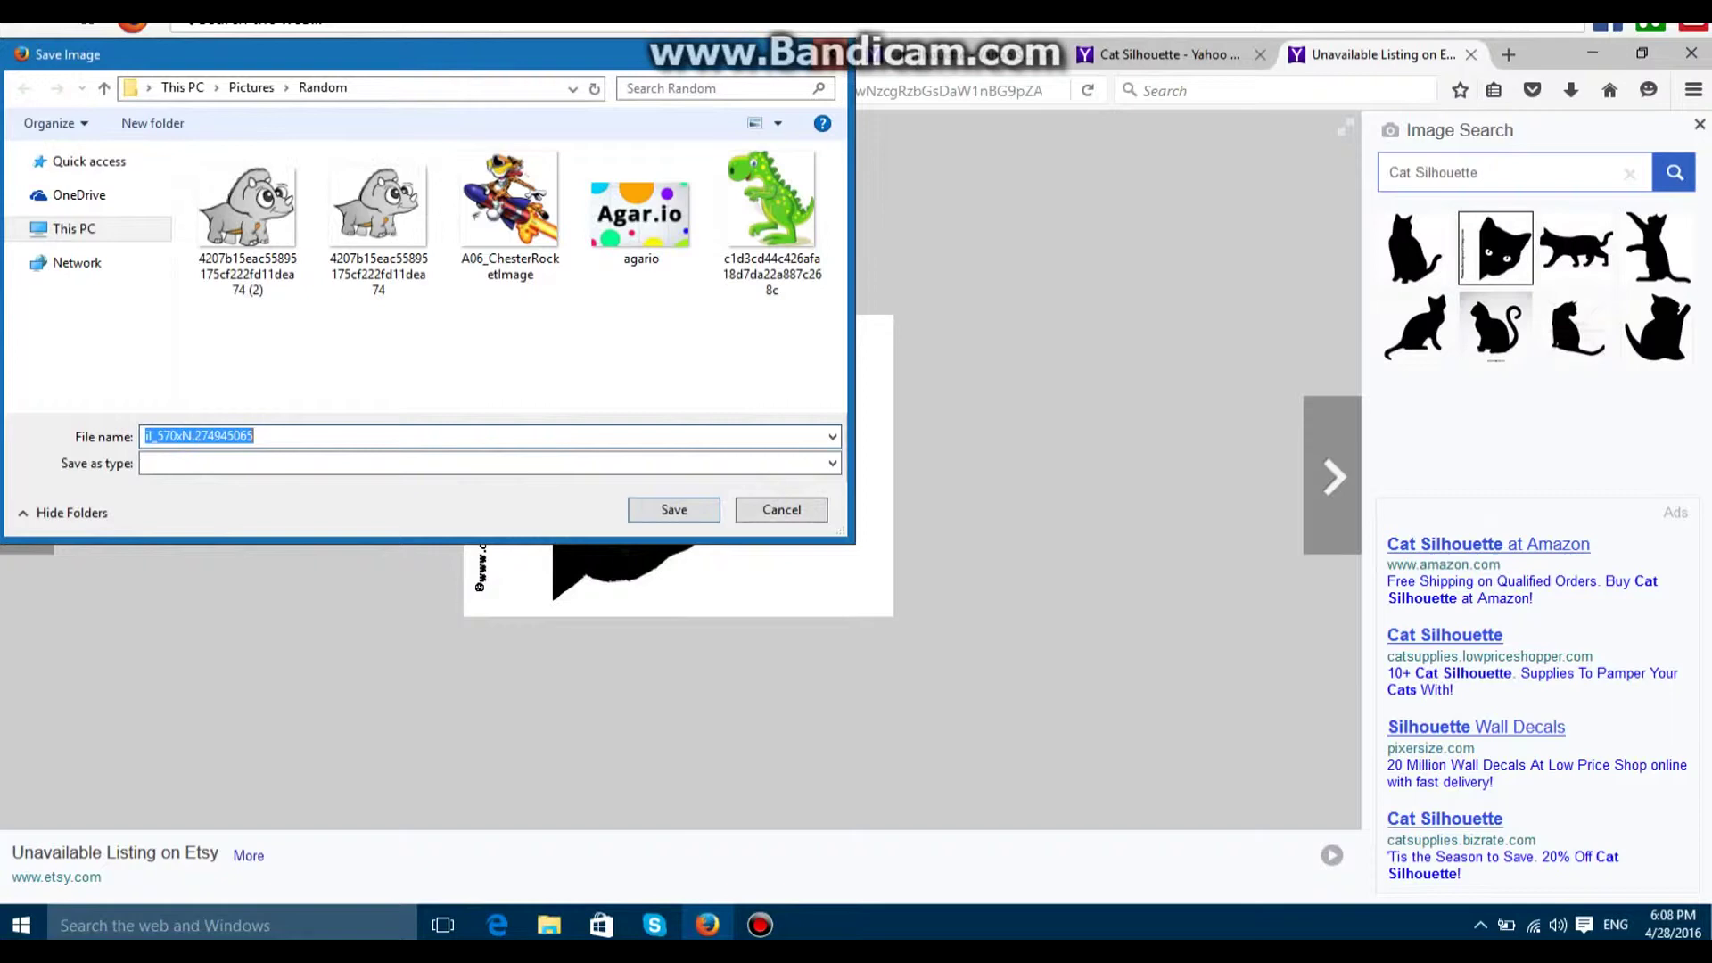
click(89, 160)
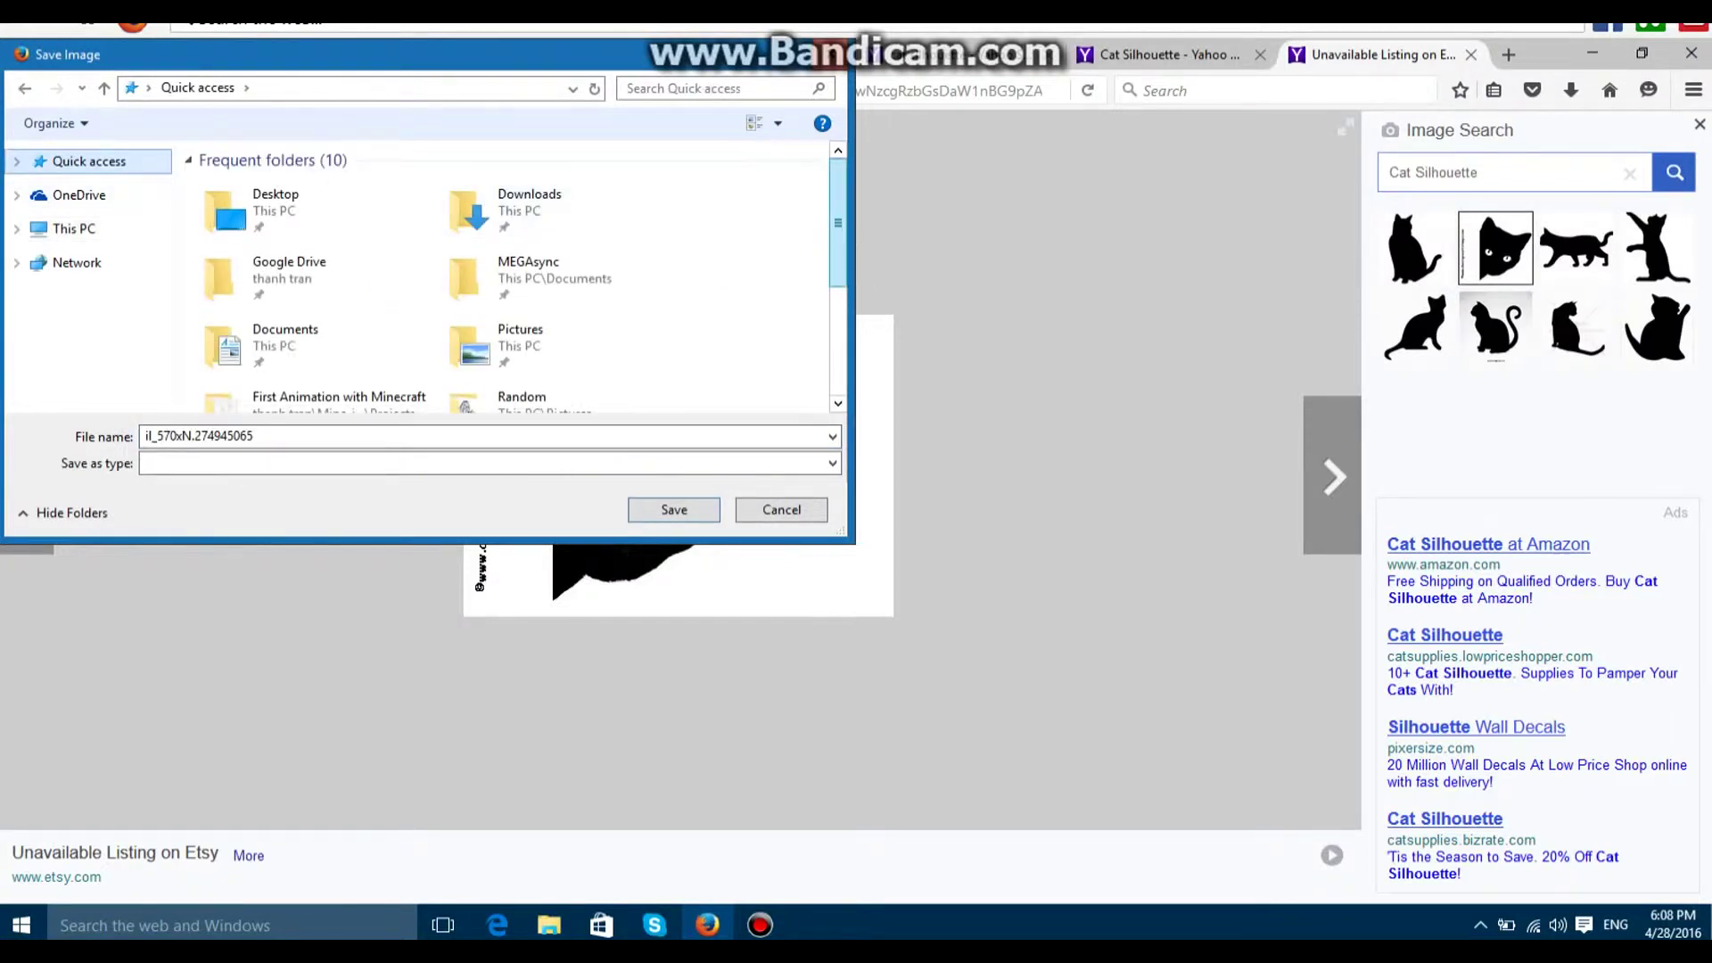
scroll(620, 209, down, 3)
double_click(625, 214)
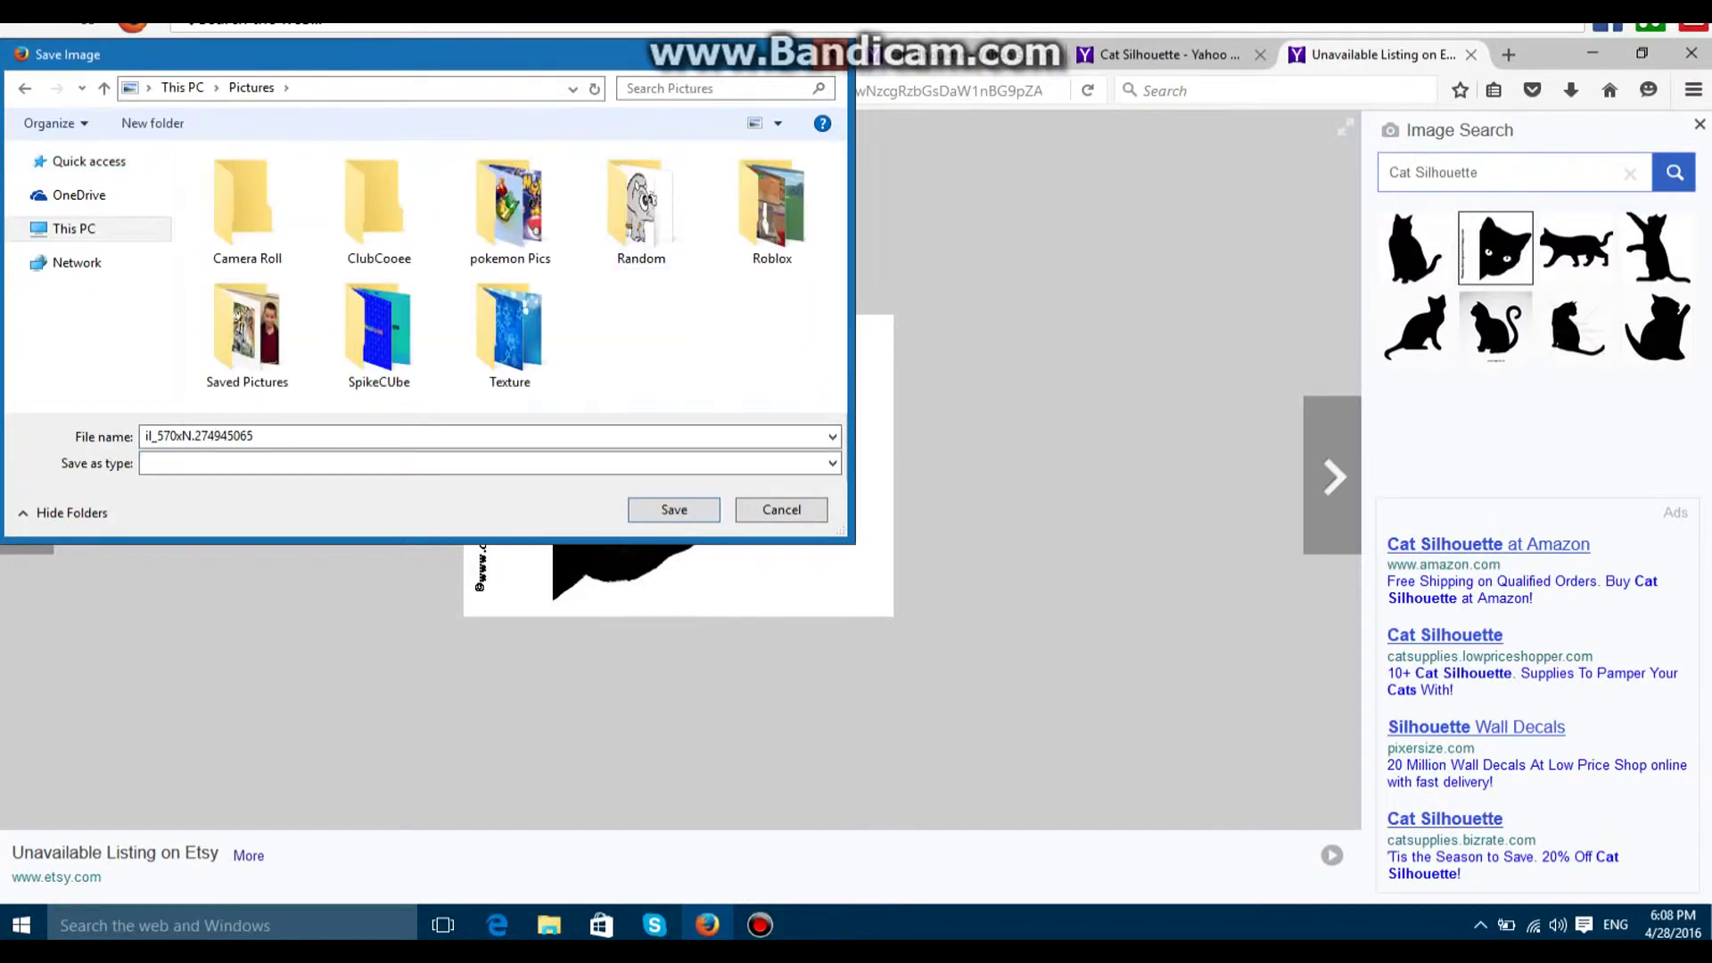
click(641, 209)
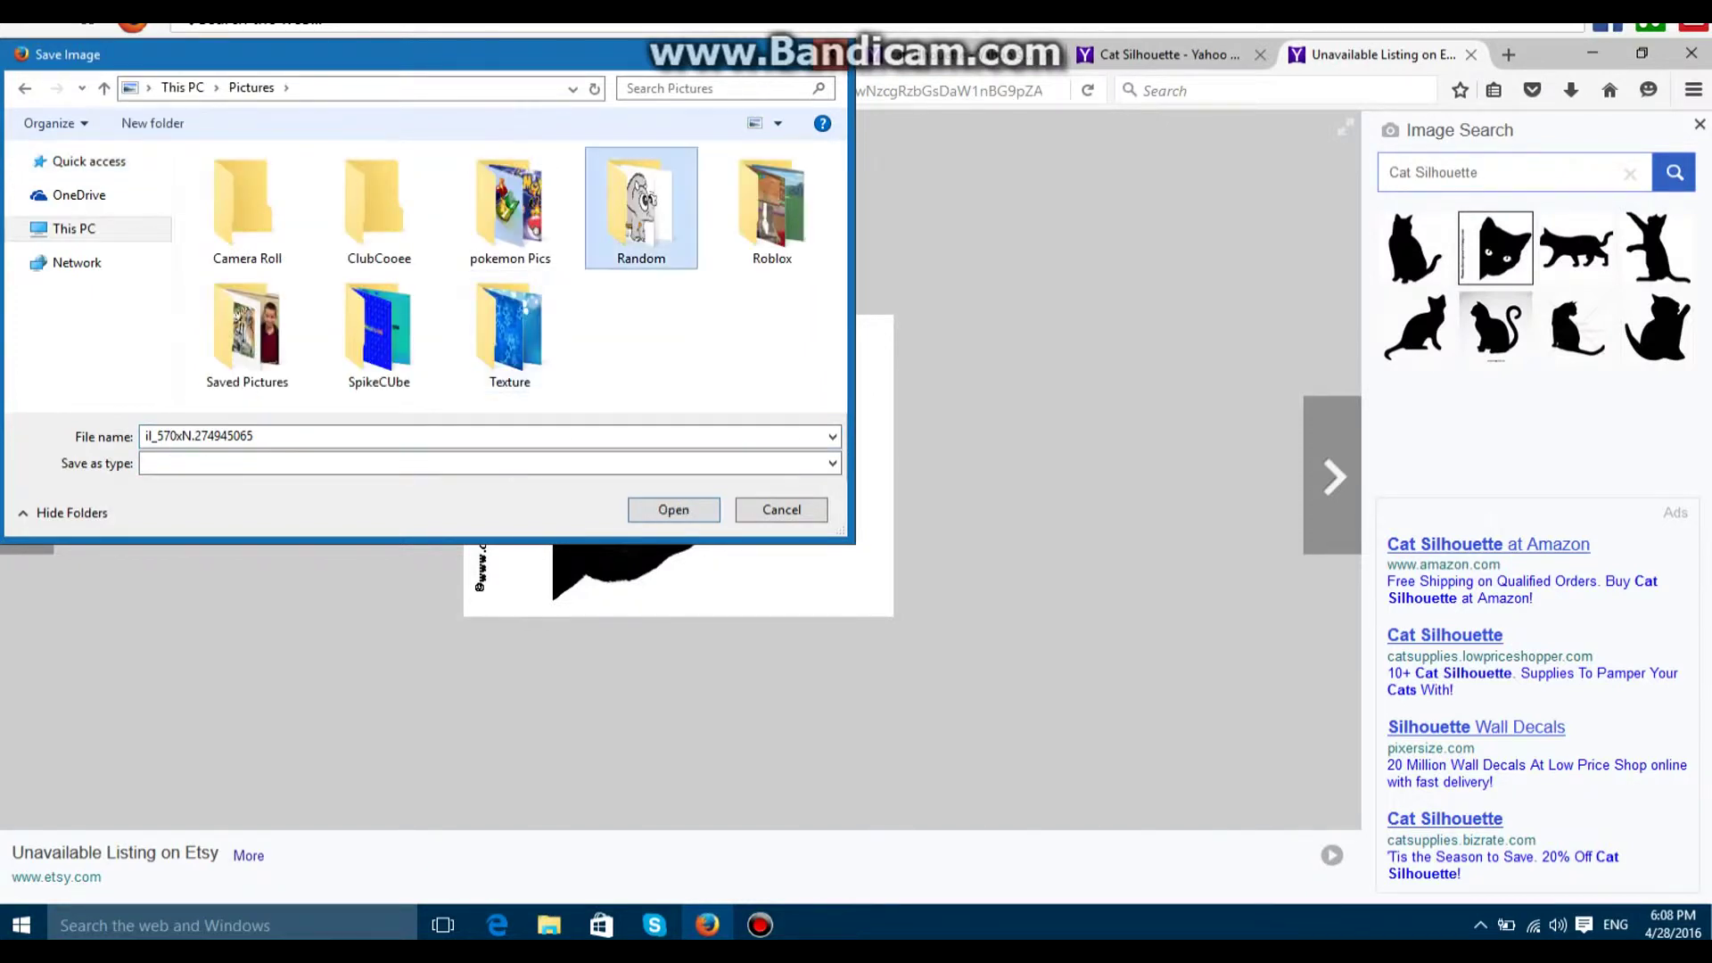
key(Return)
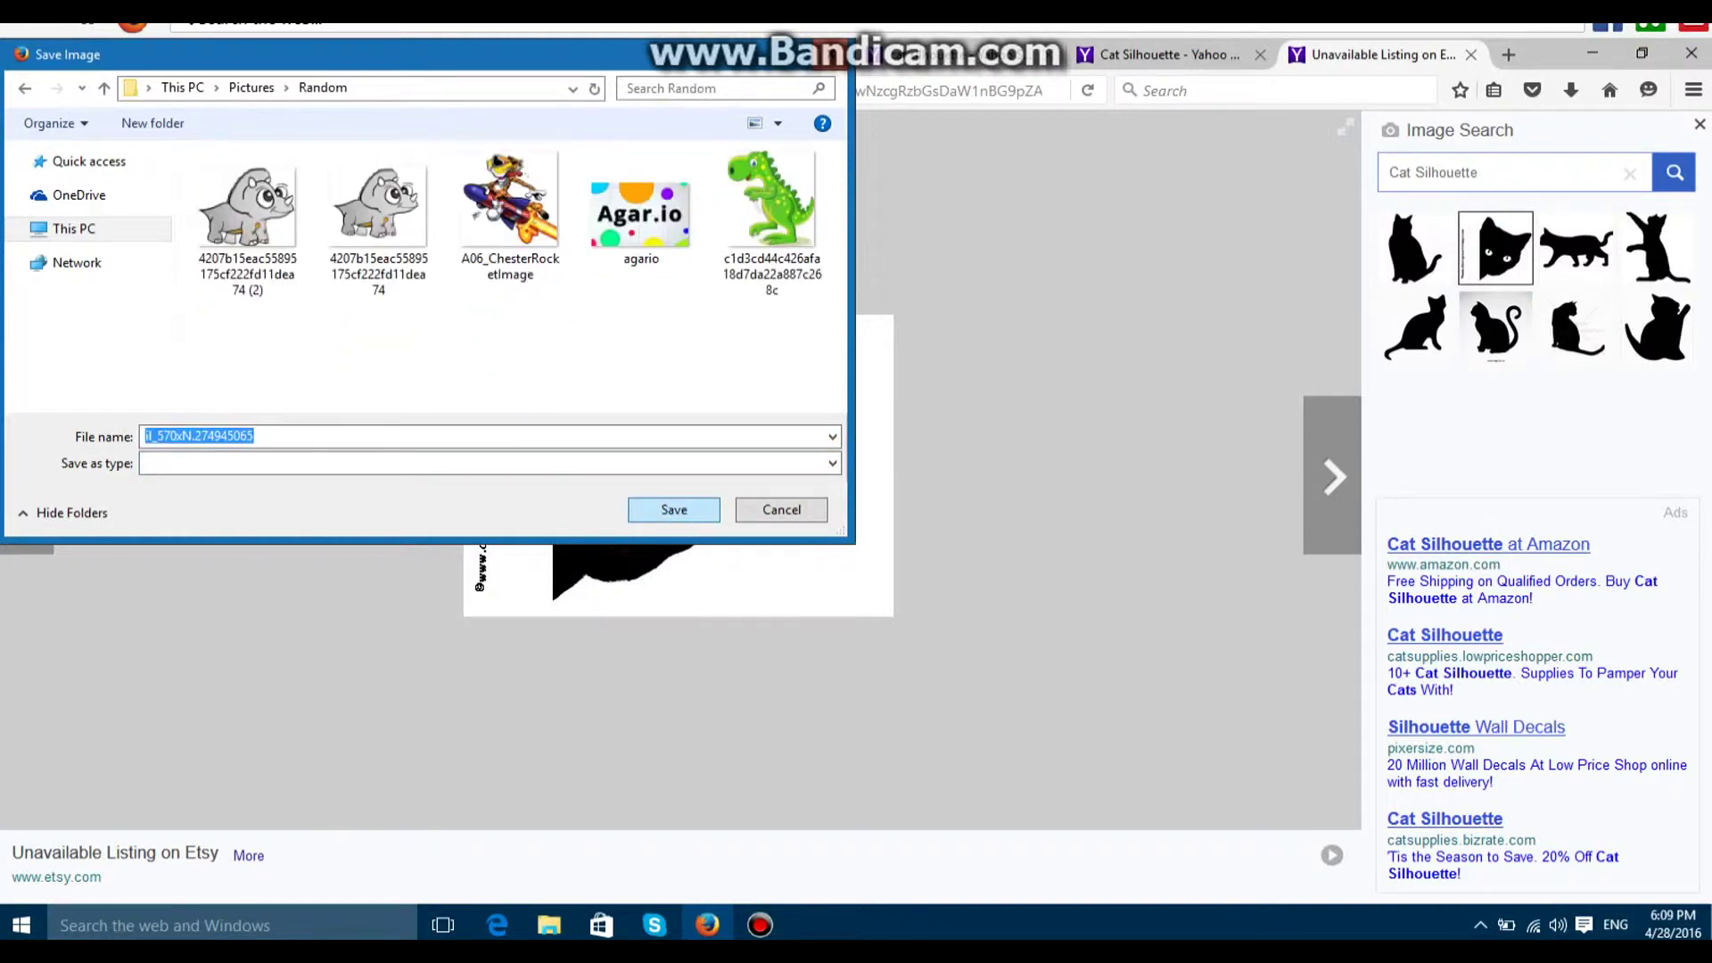
key(Return)
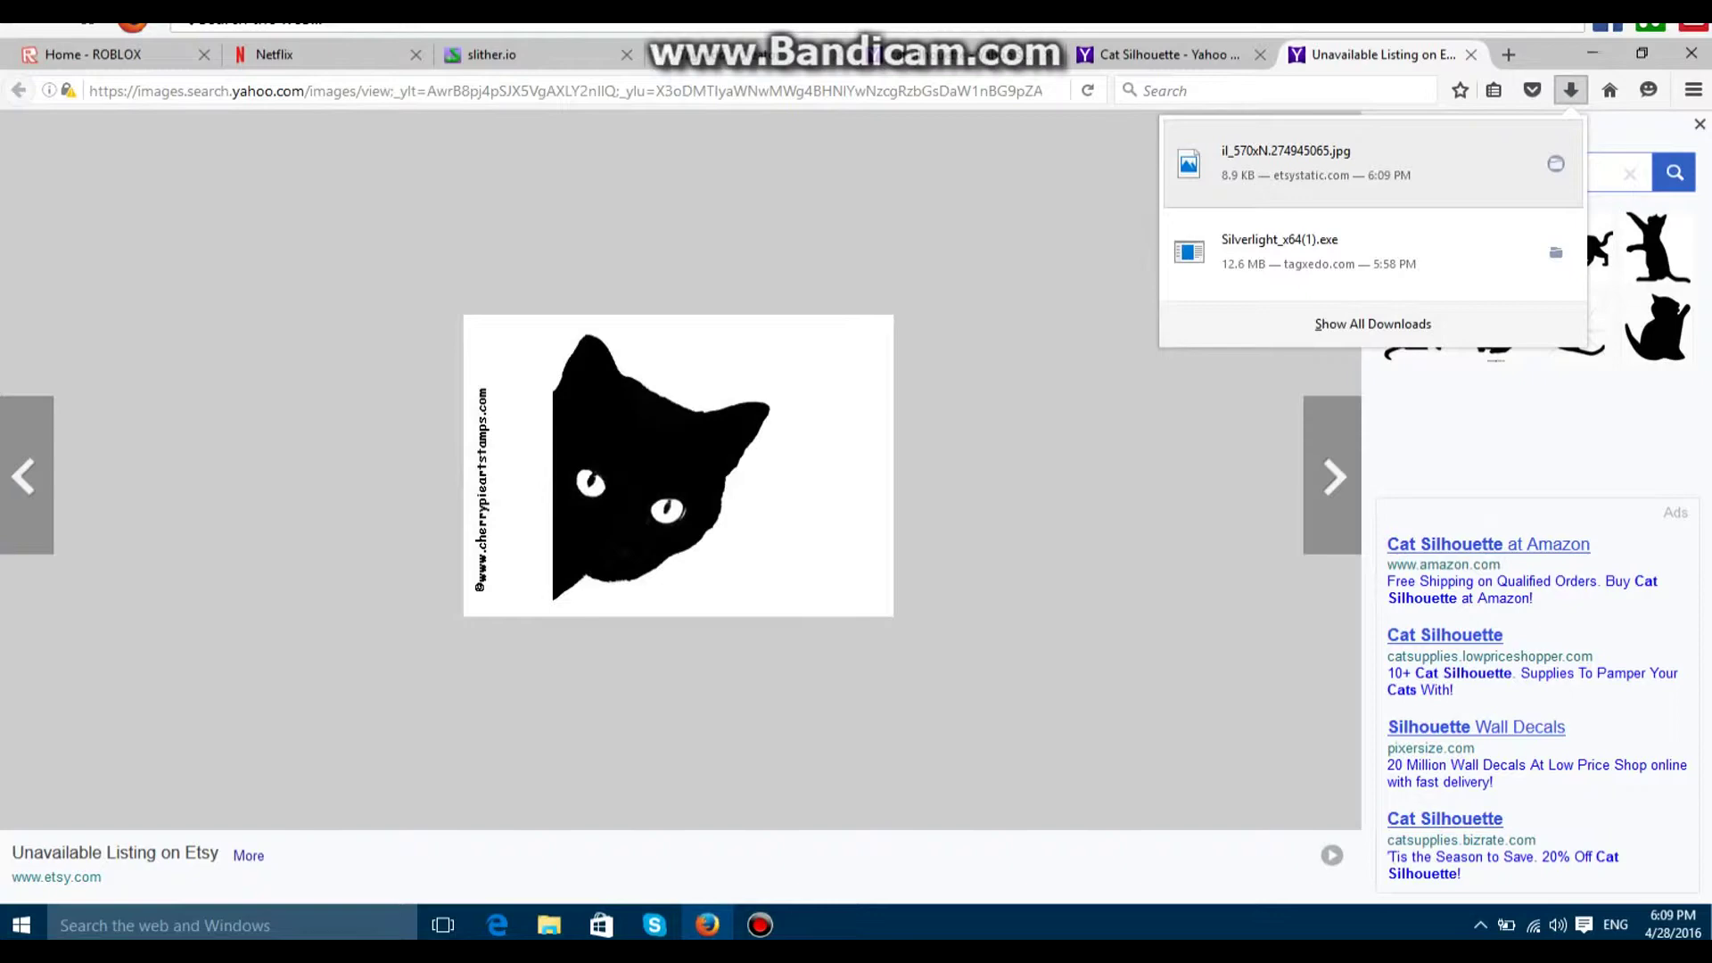
click(1571, 90)
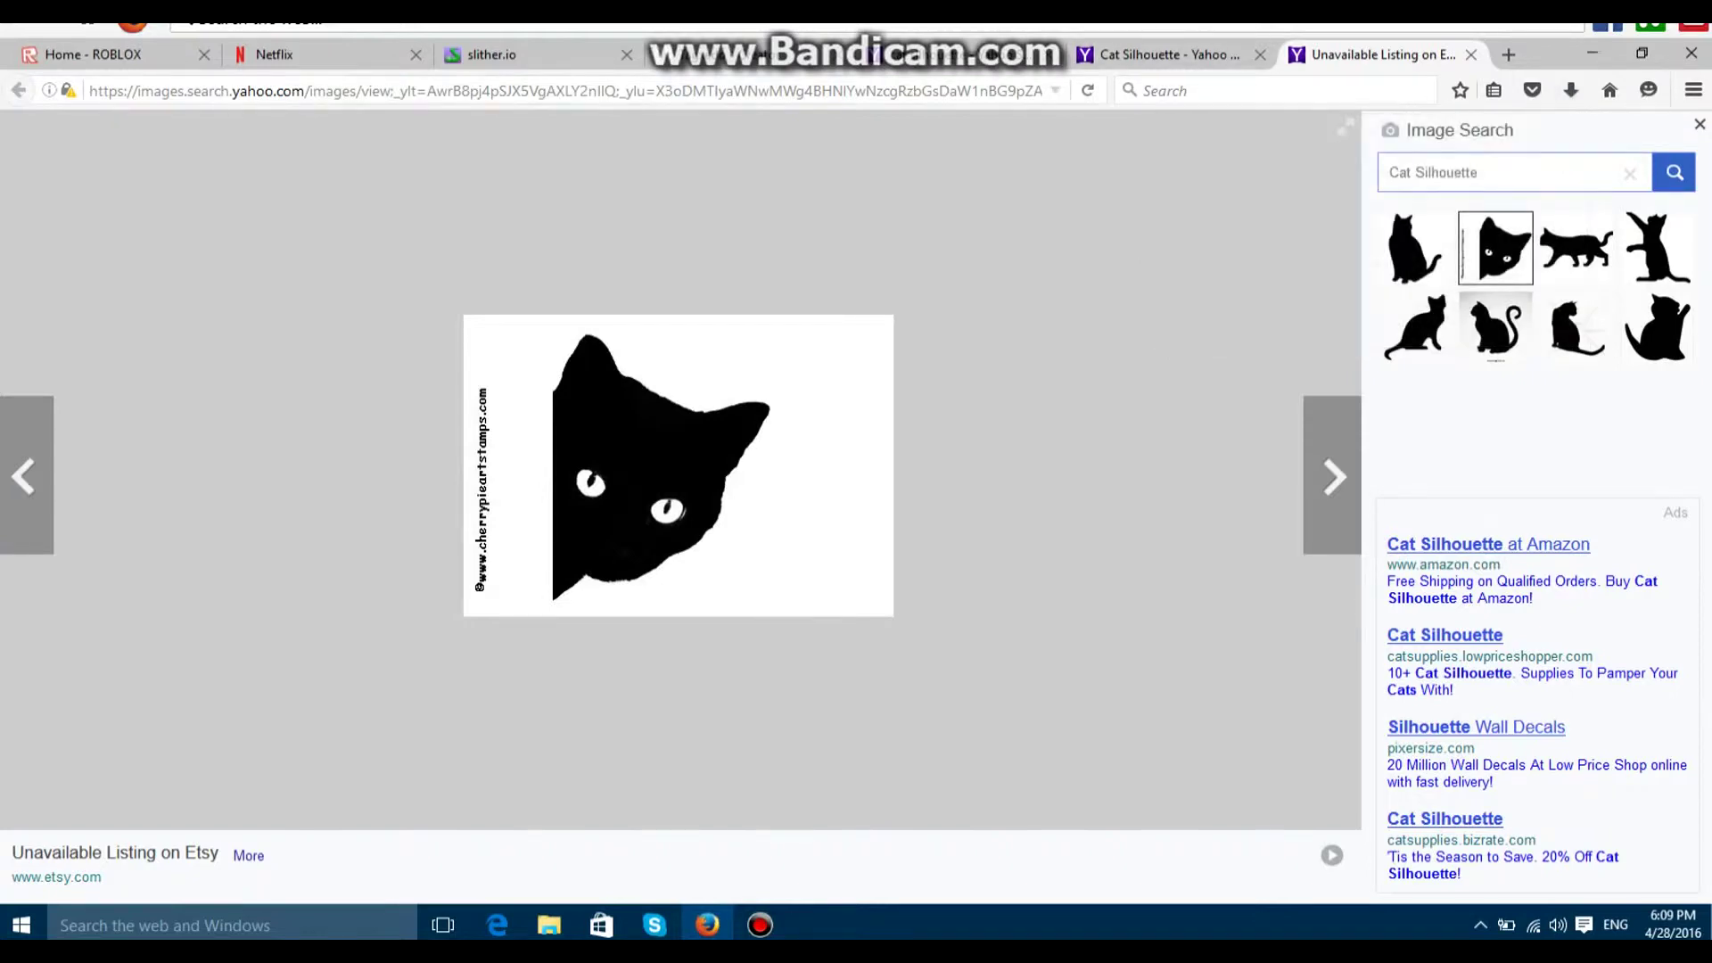
Return to the Tagxedo word cloud and add the saved cat image from the Random folder as a custom shape.
click(749, 55)
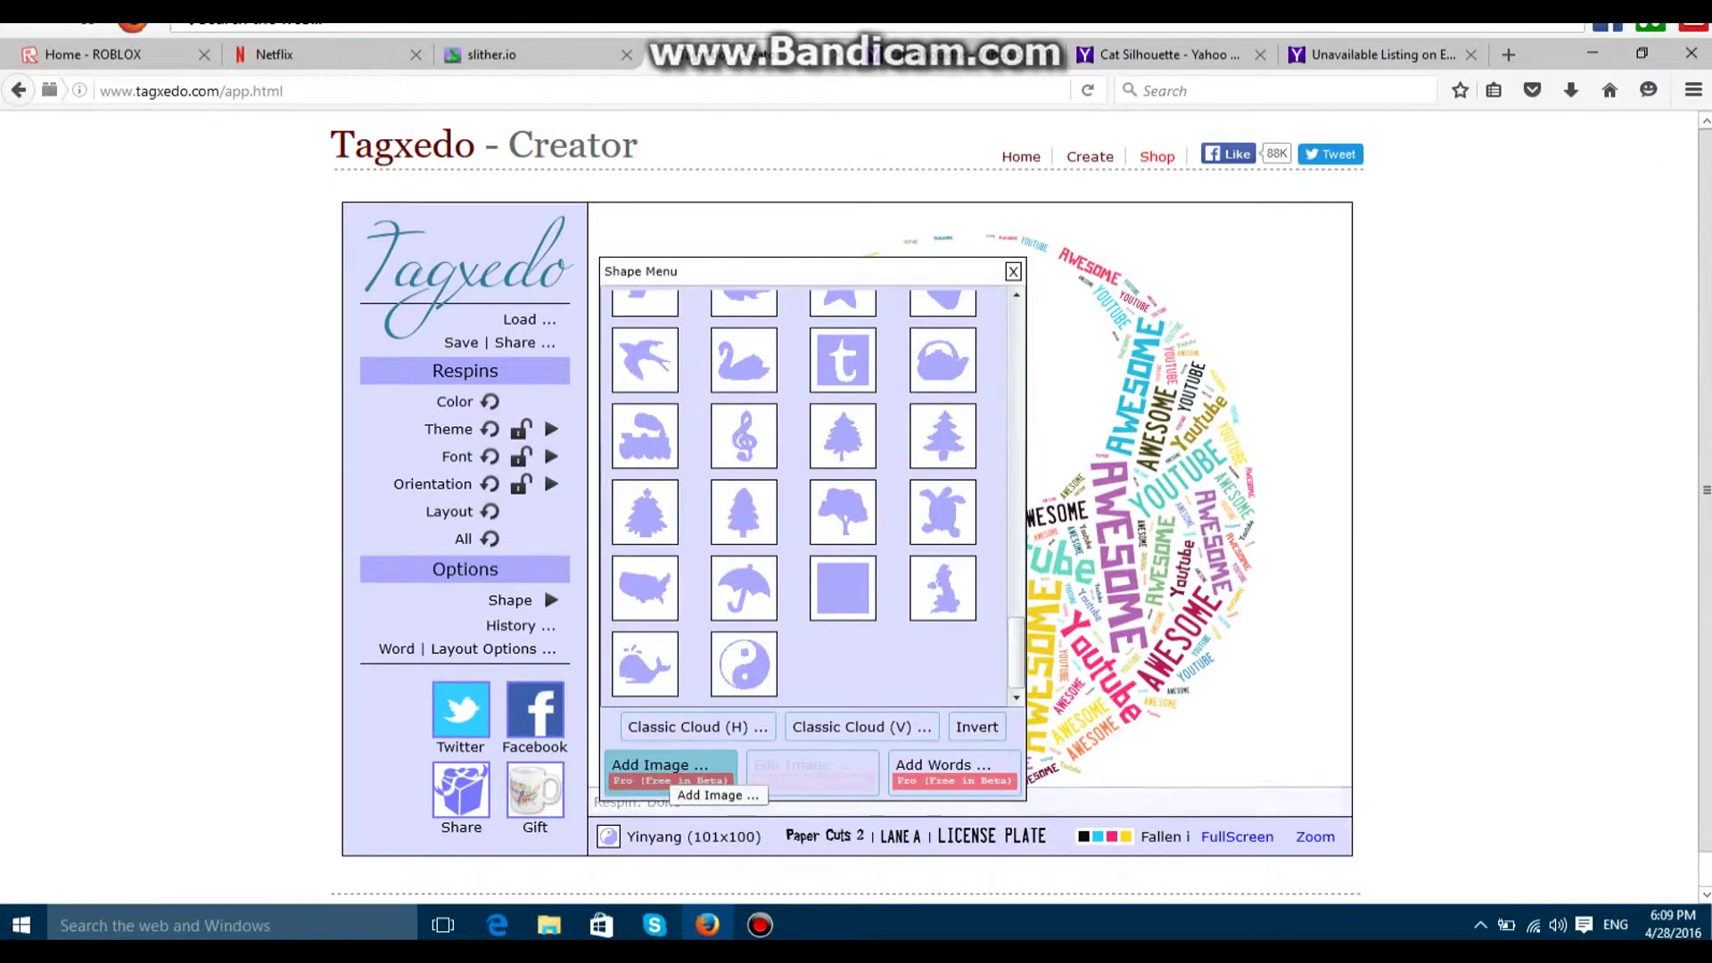
click(669, 768)
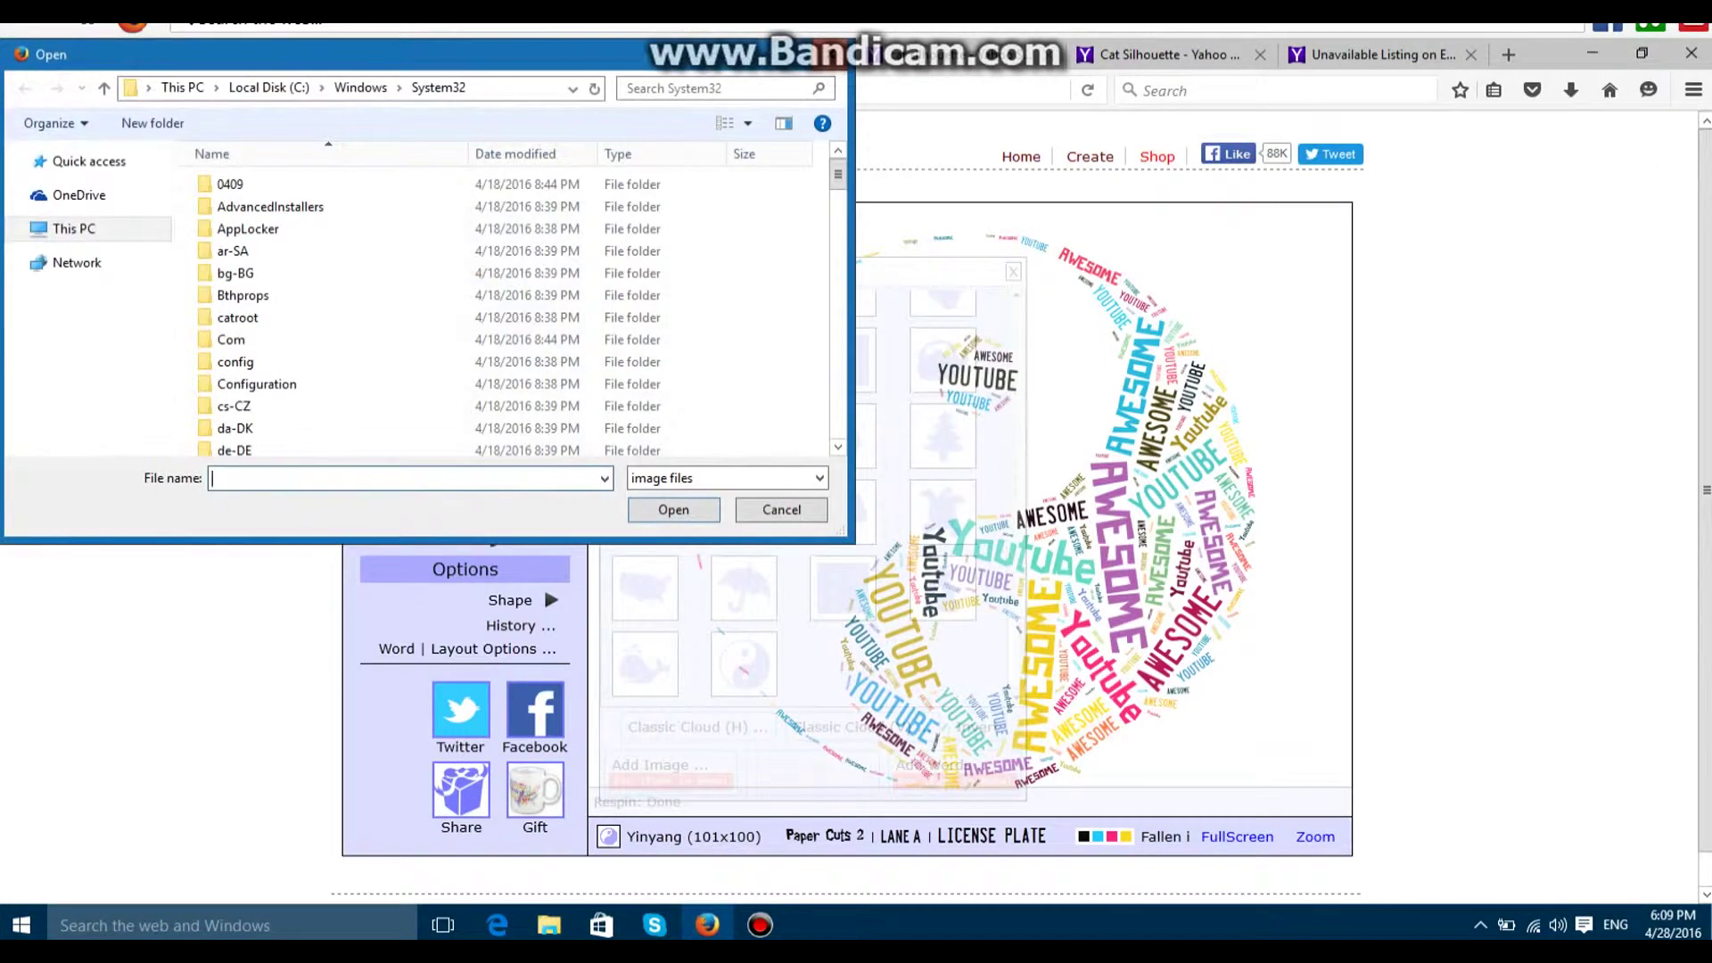
click(89, 162)
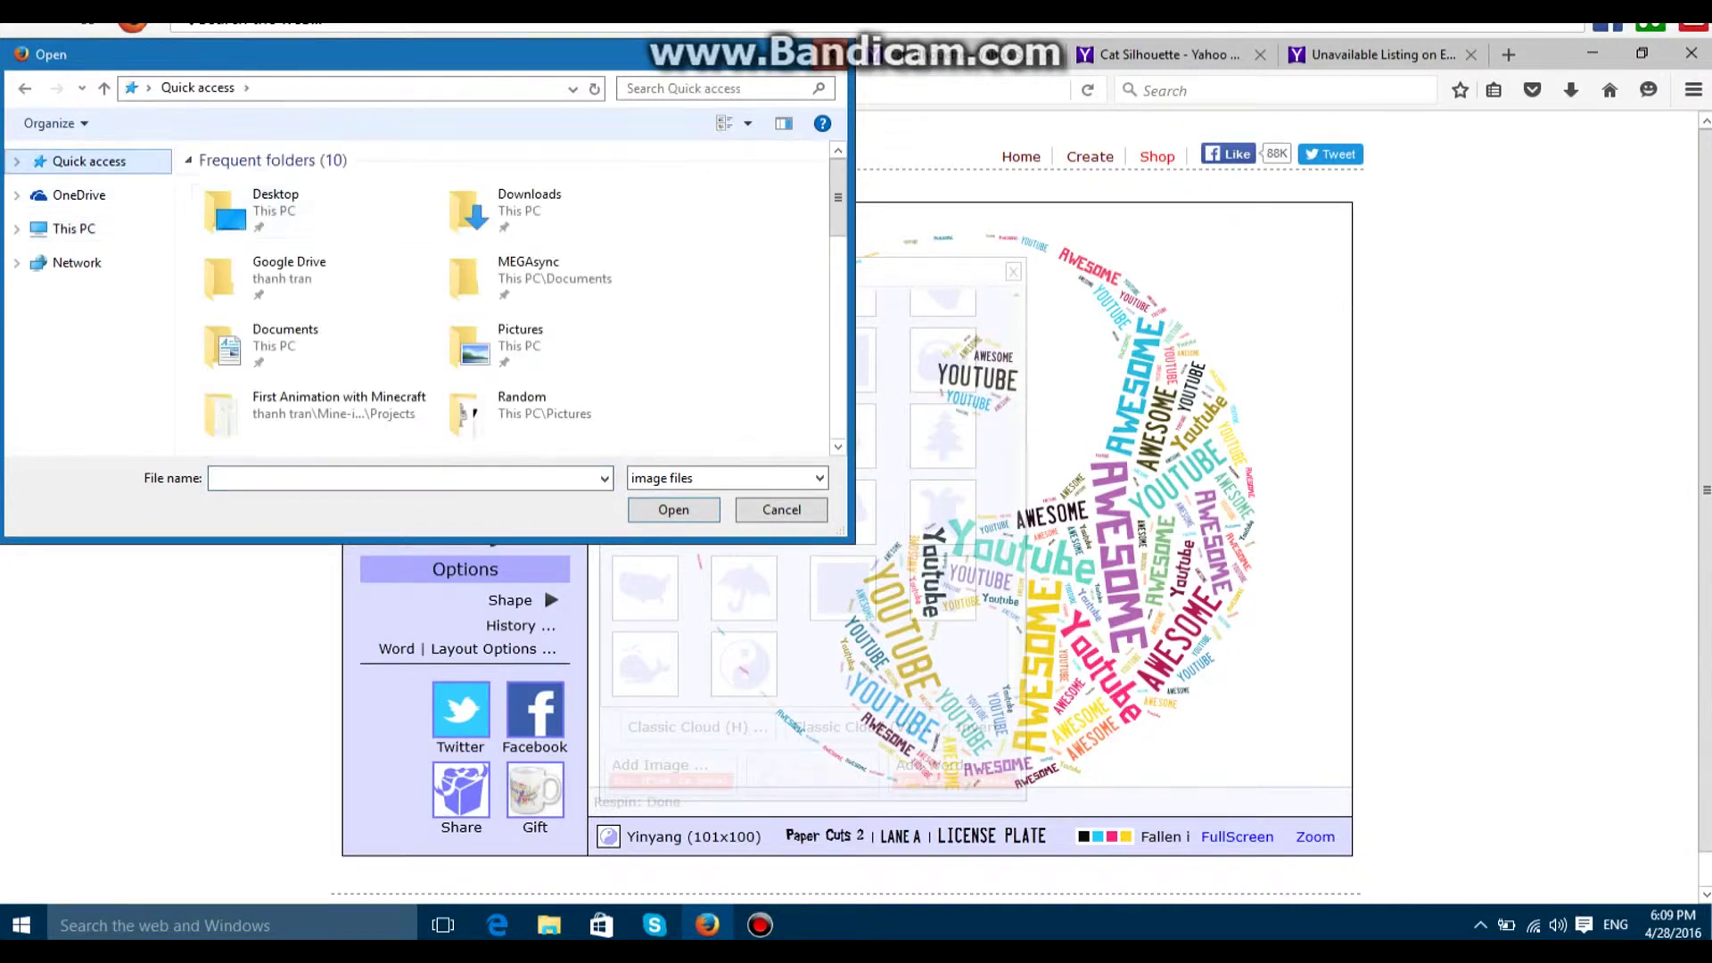
drag(838, 195, 838, 209)
scroll(517, 294, down, 1)
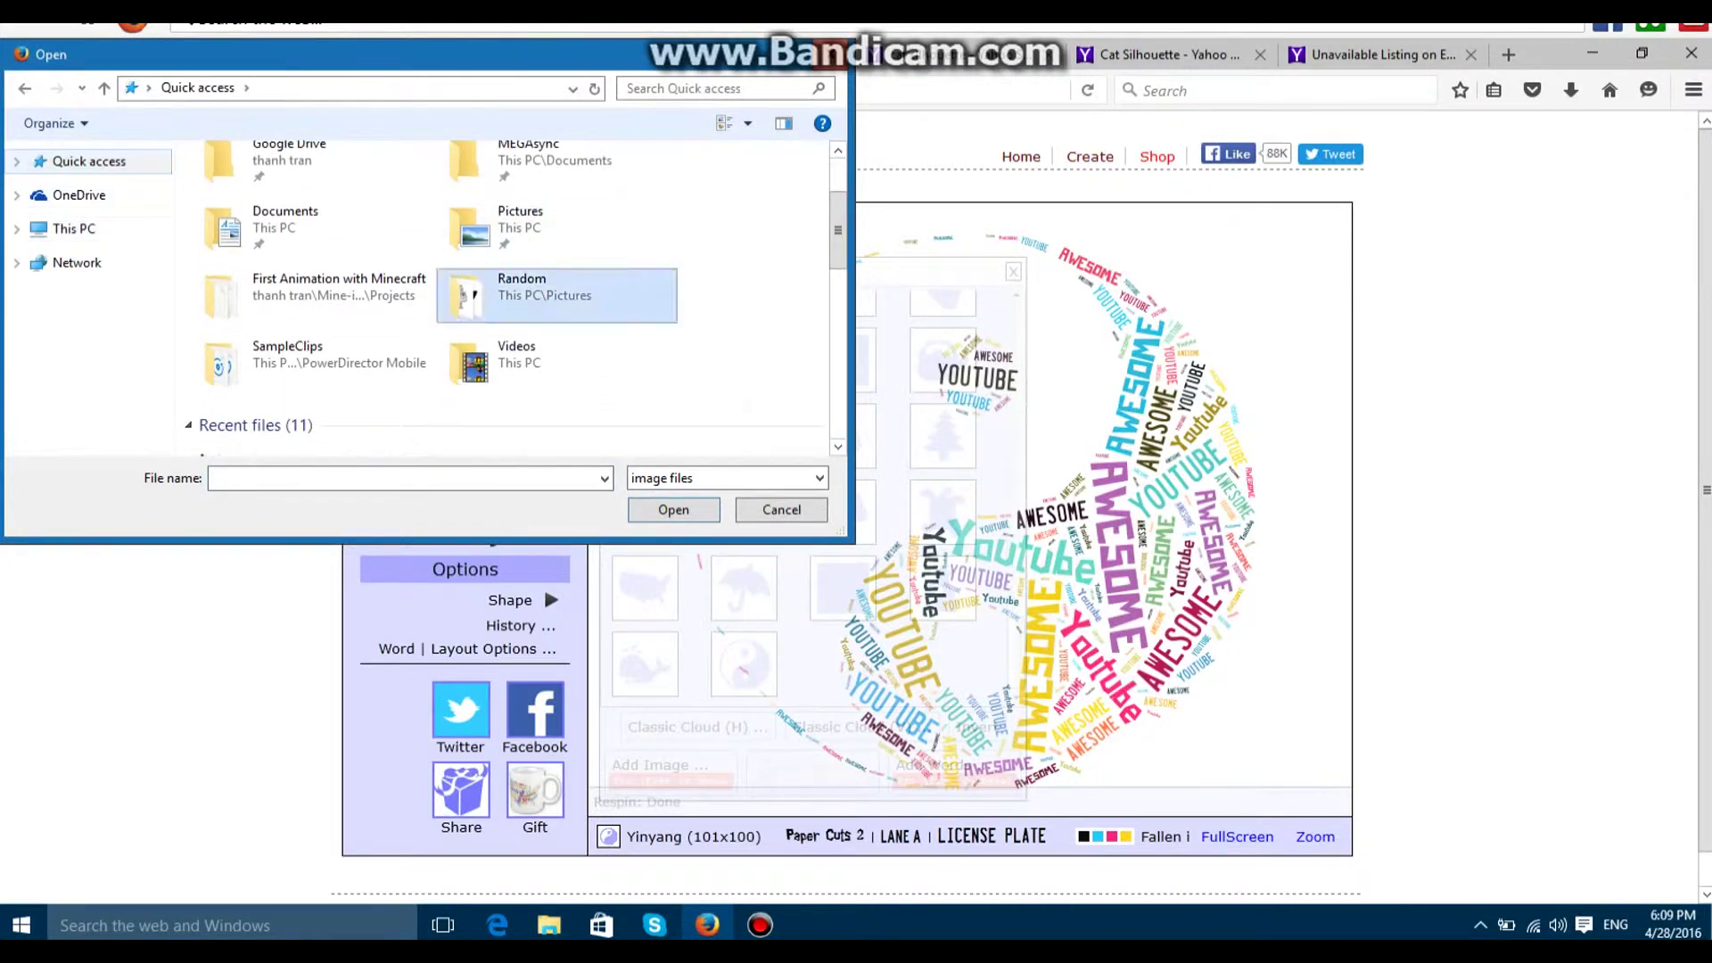
double_click(517, 285)
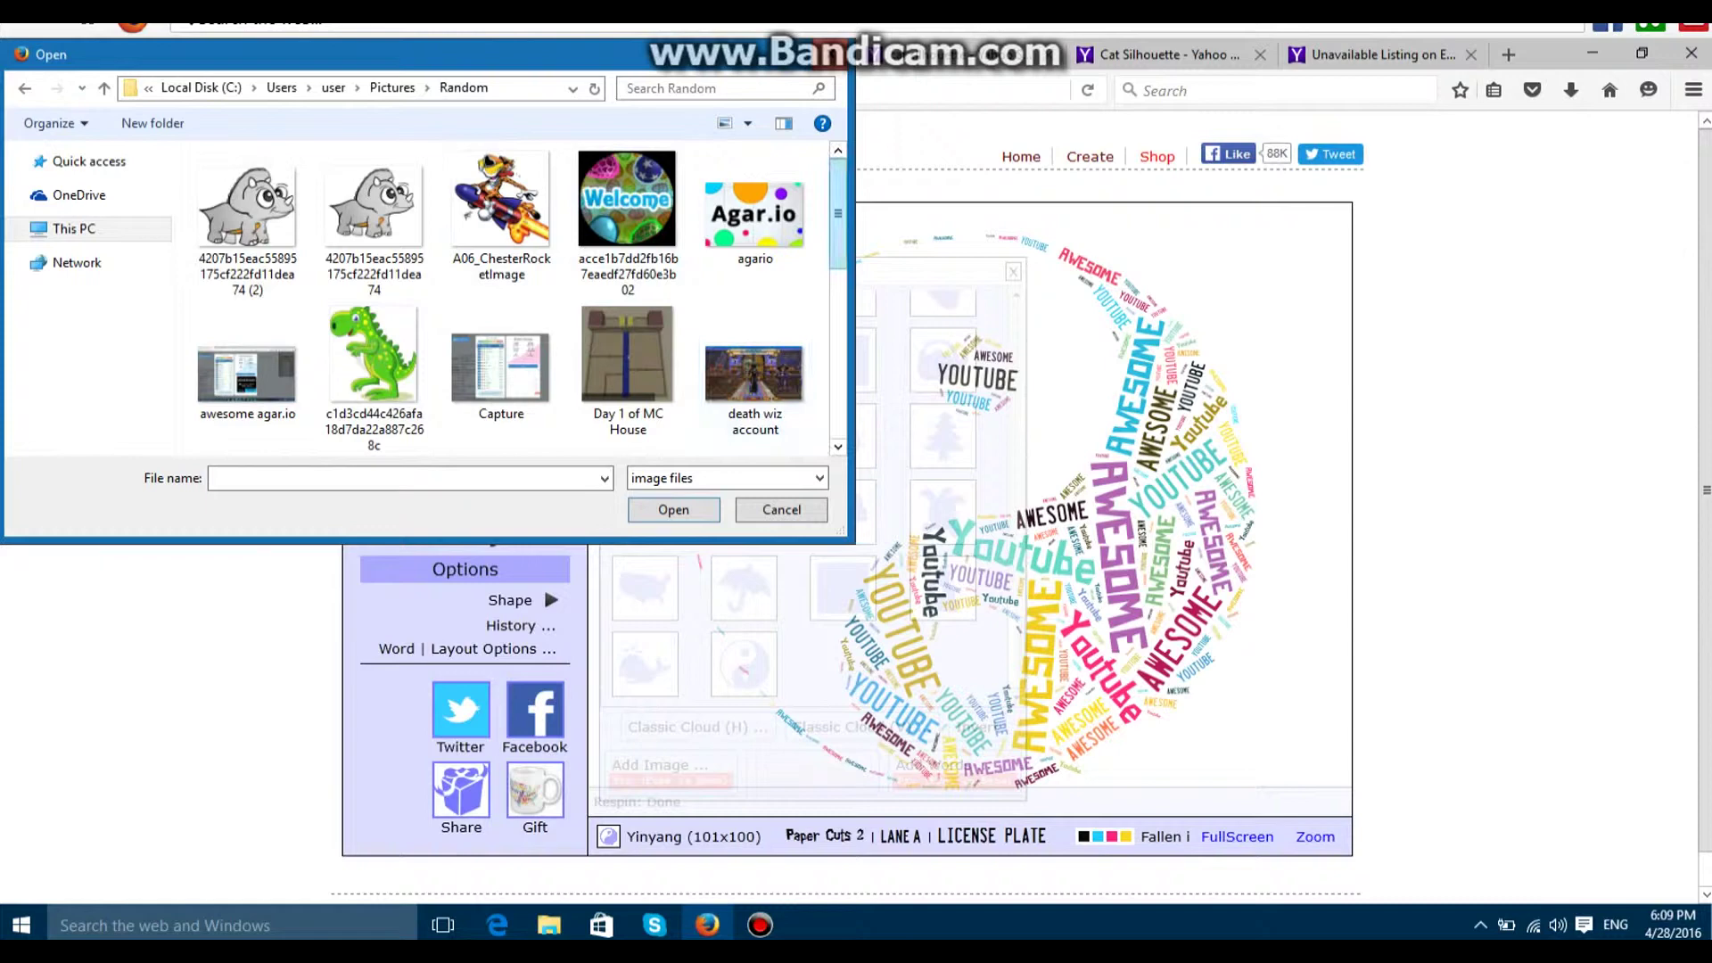
scroll(755, 374, down, 2)
double_click(629, 320)
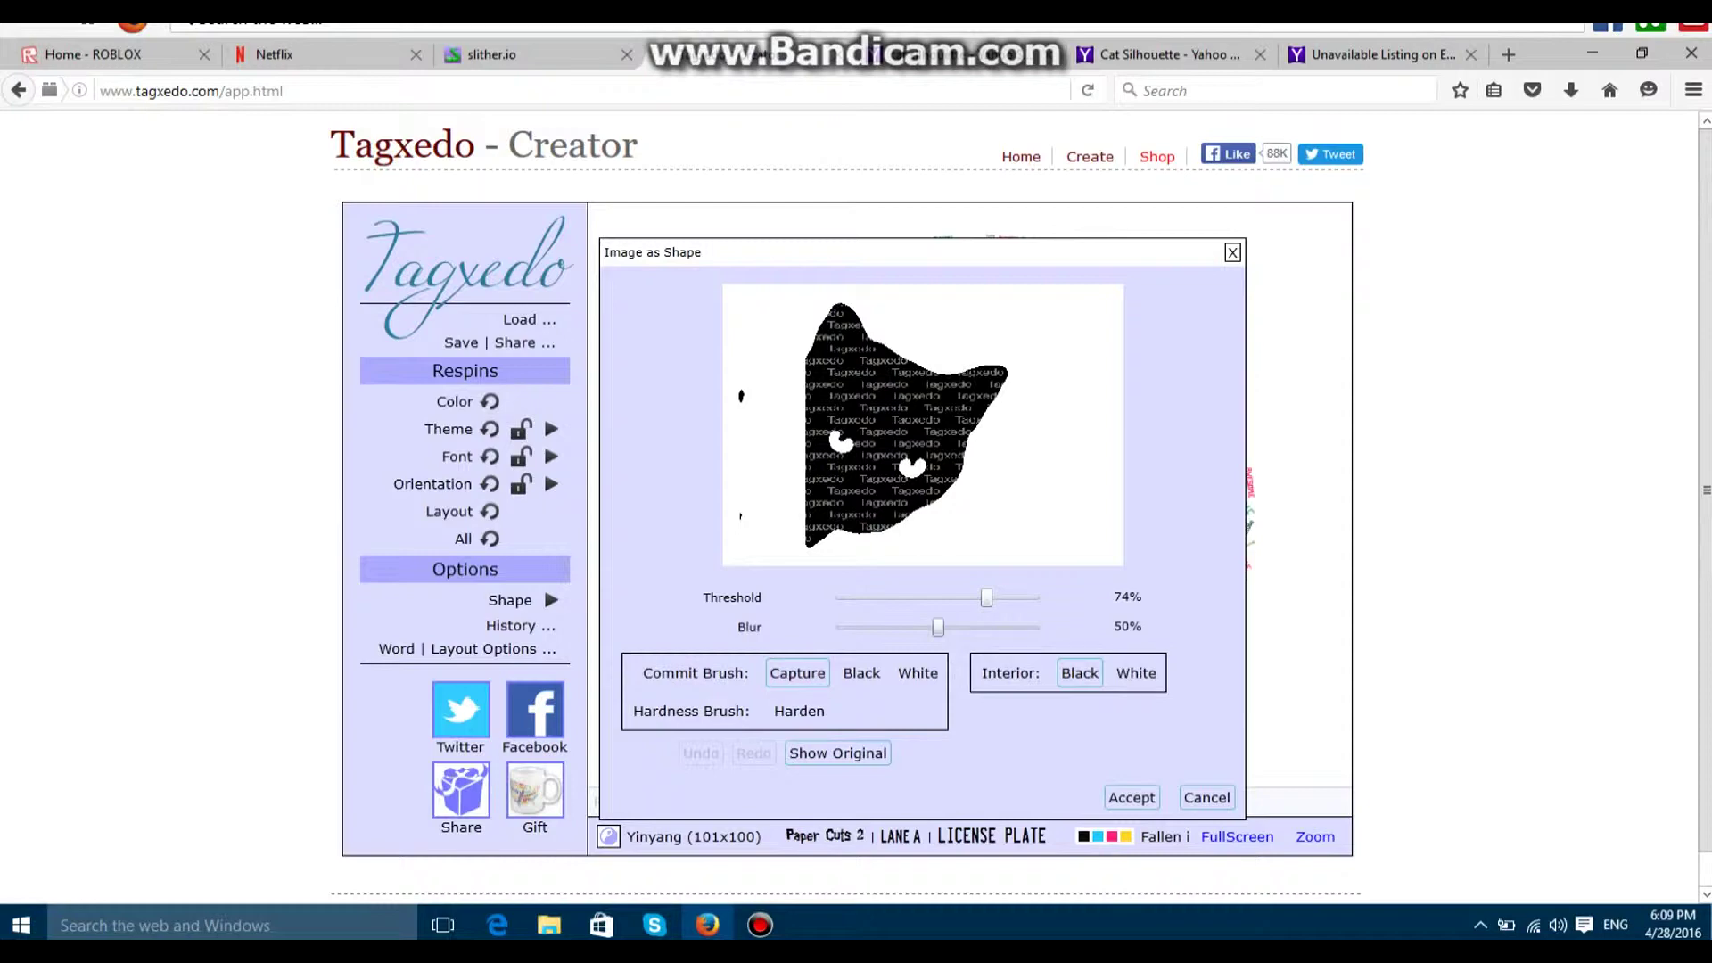
Set the image shape's blur to 62% and threshold to 71%, and accept it as the cloud's shape.
mouse_move(937, 626)
mouse_down()
mouse_move(841, 627)
mouse_move(938, 627)
mouse_up()
drag(954, 627, 990, 598)
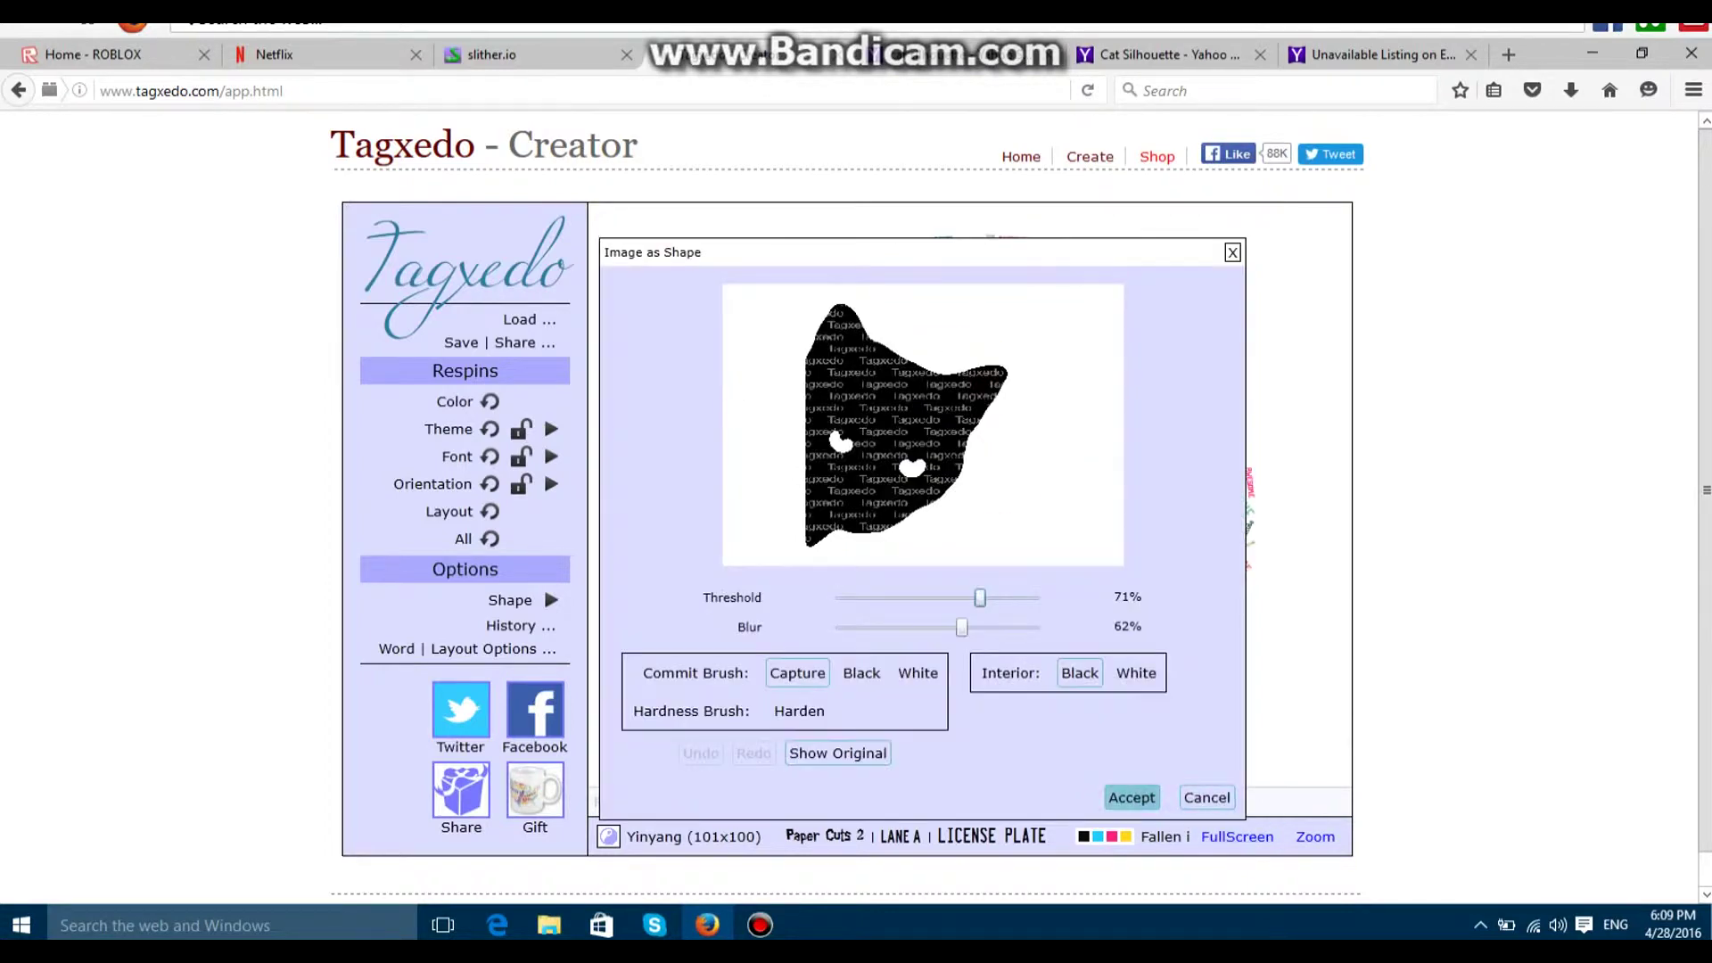
click(1131, 797)
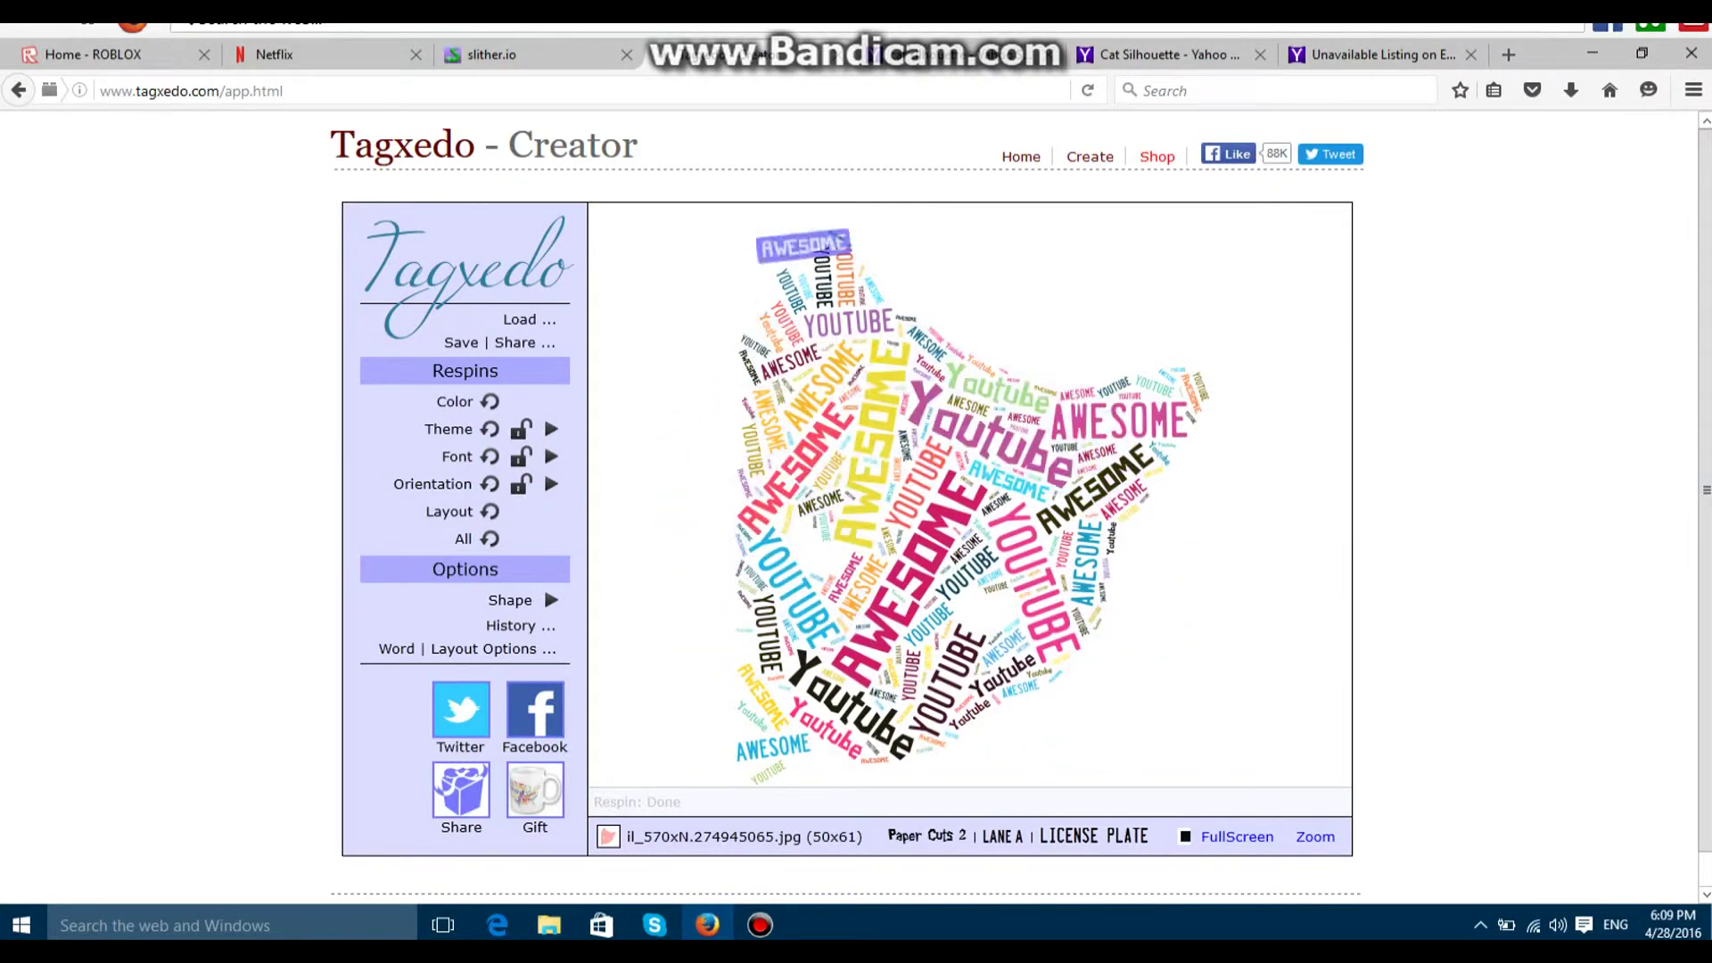
Change the word cloud's shape to the built-in Whale and close the shape list.
click(551, 600)
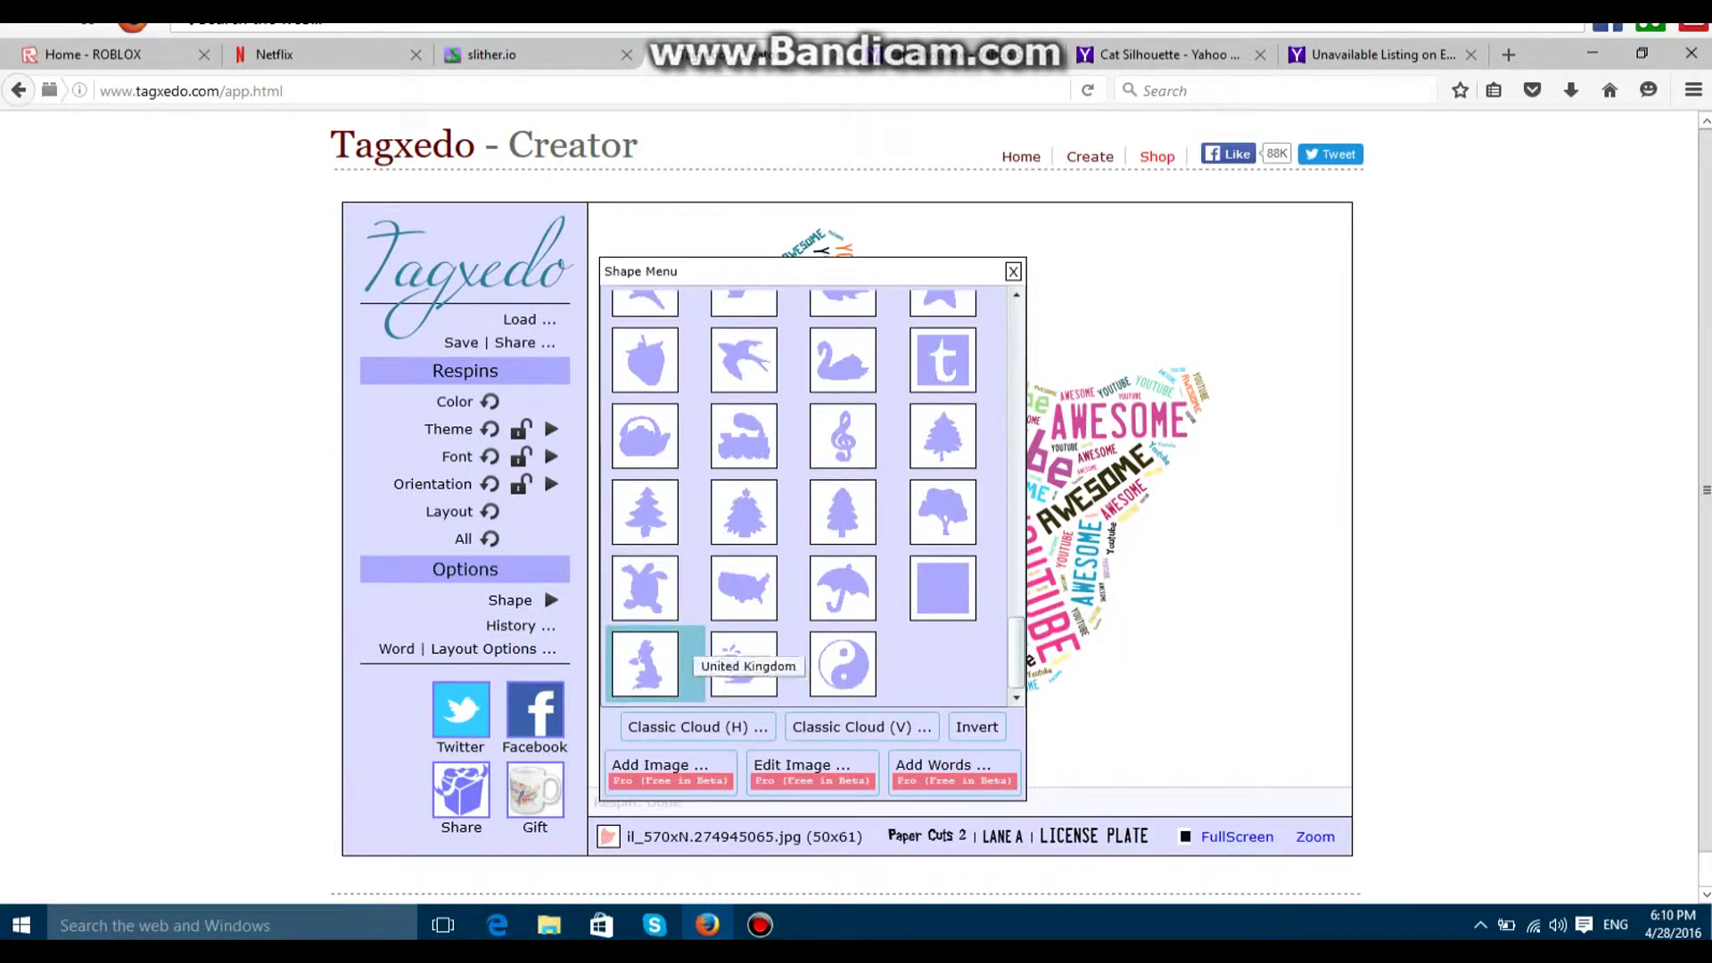
click(745, 667)
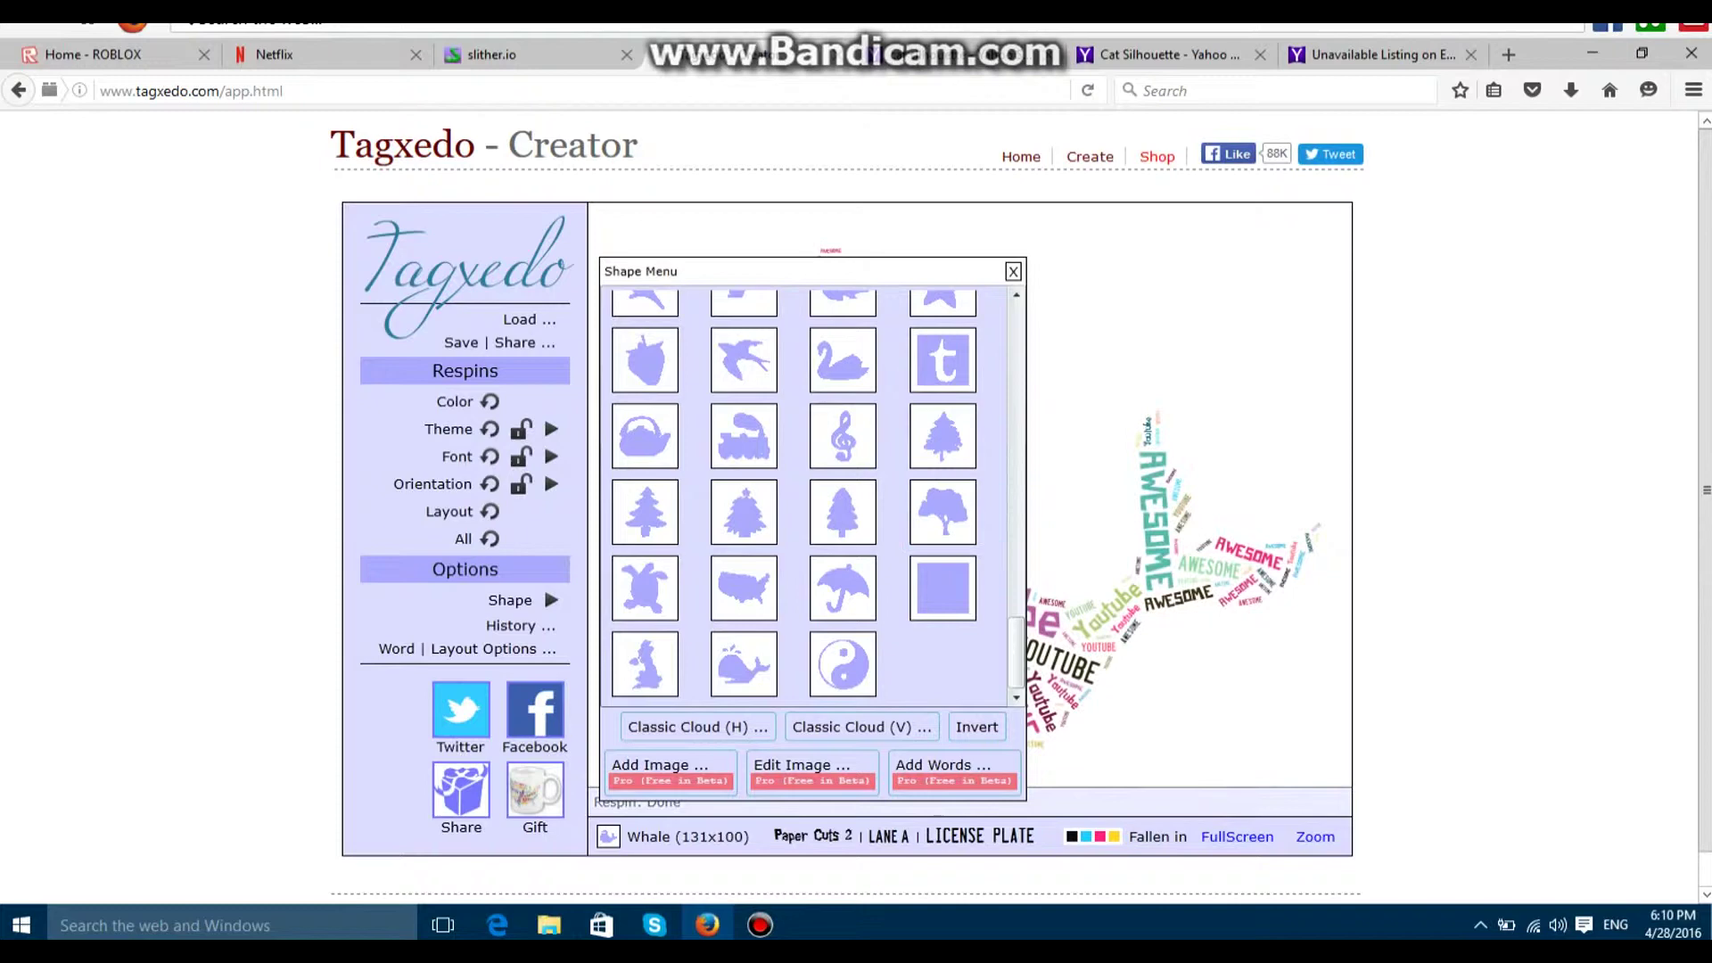
click(1013, 271)
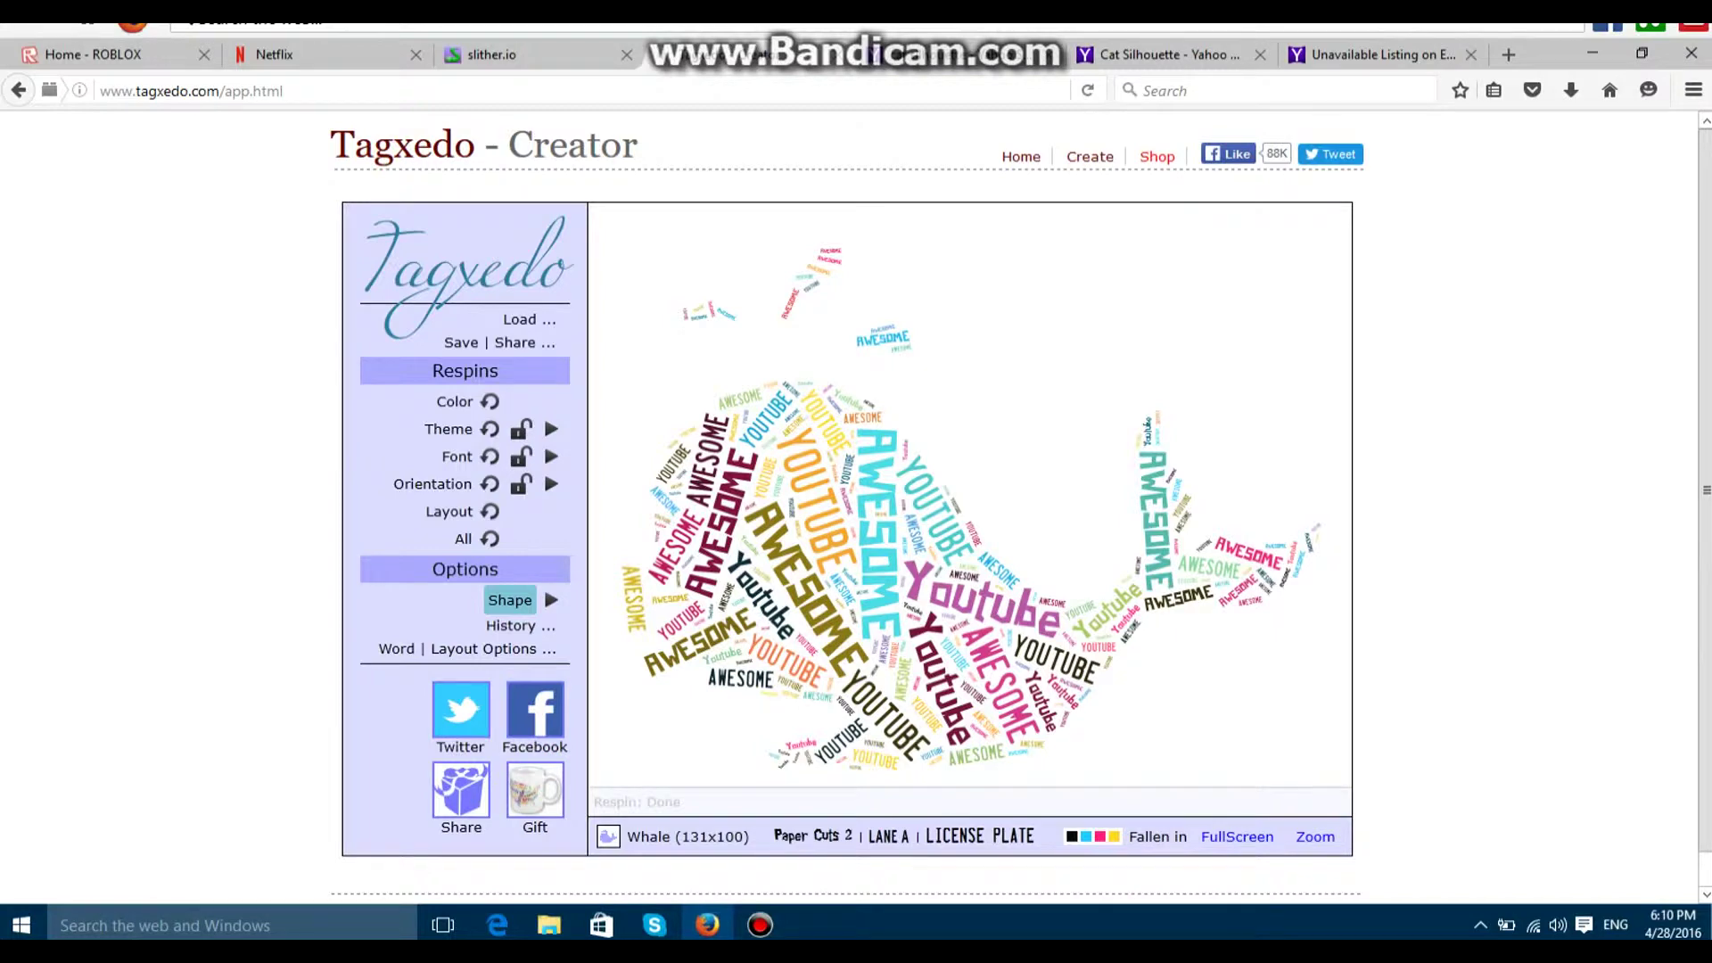
click(510, 600)
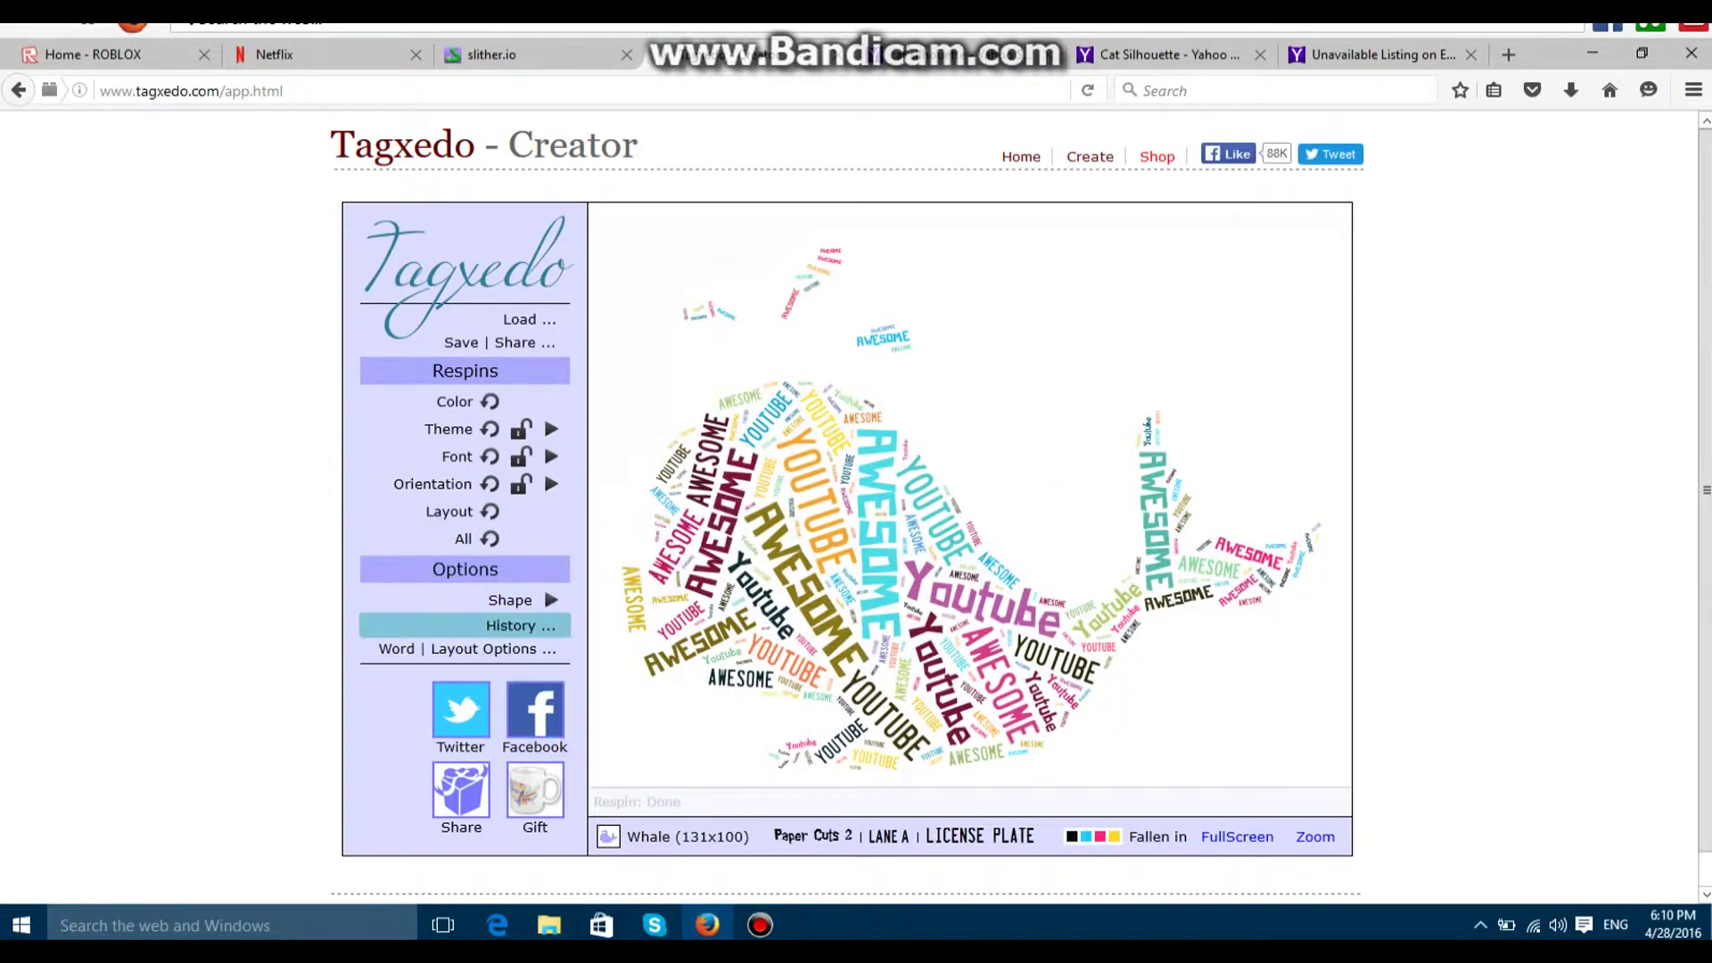
Look through the history of earlier cloud versions and hide it again.
click(521, 625)
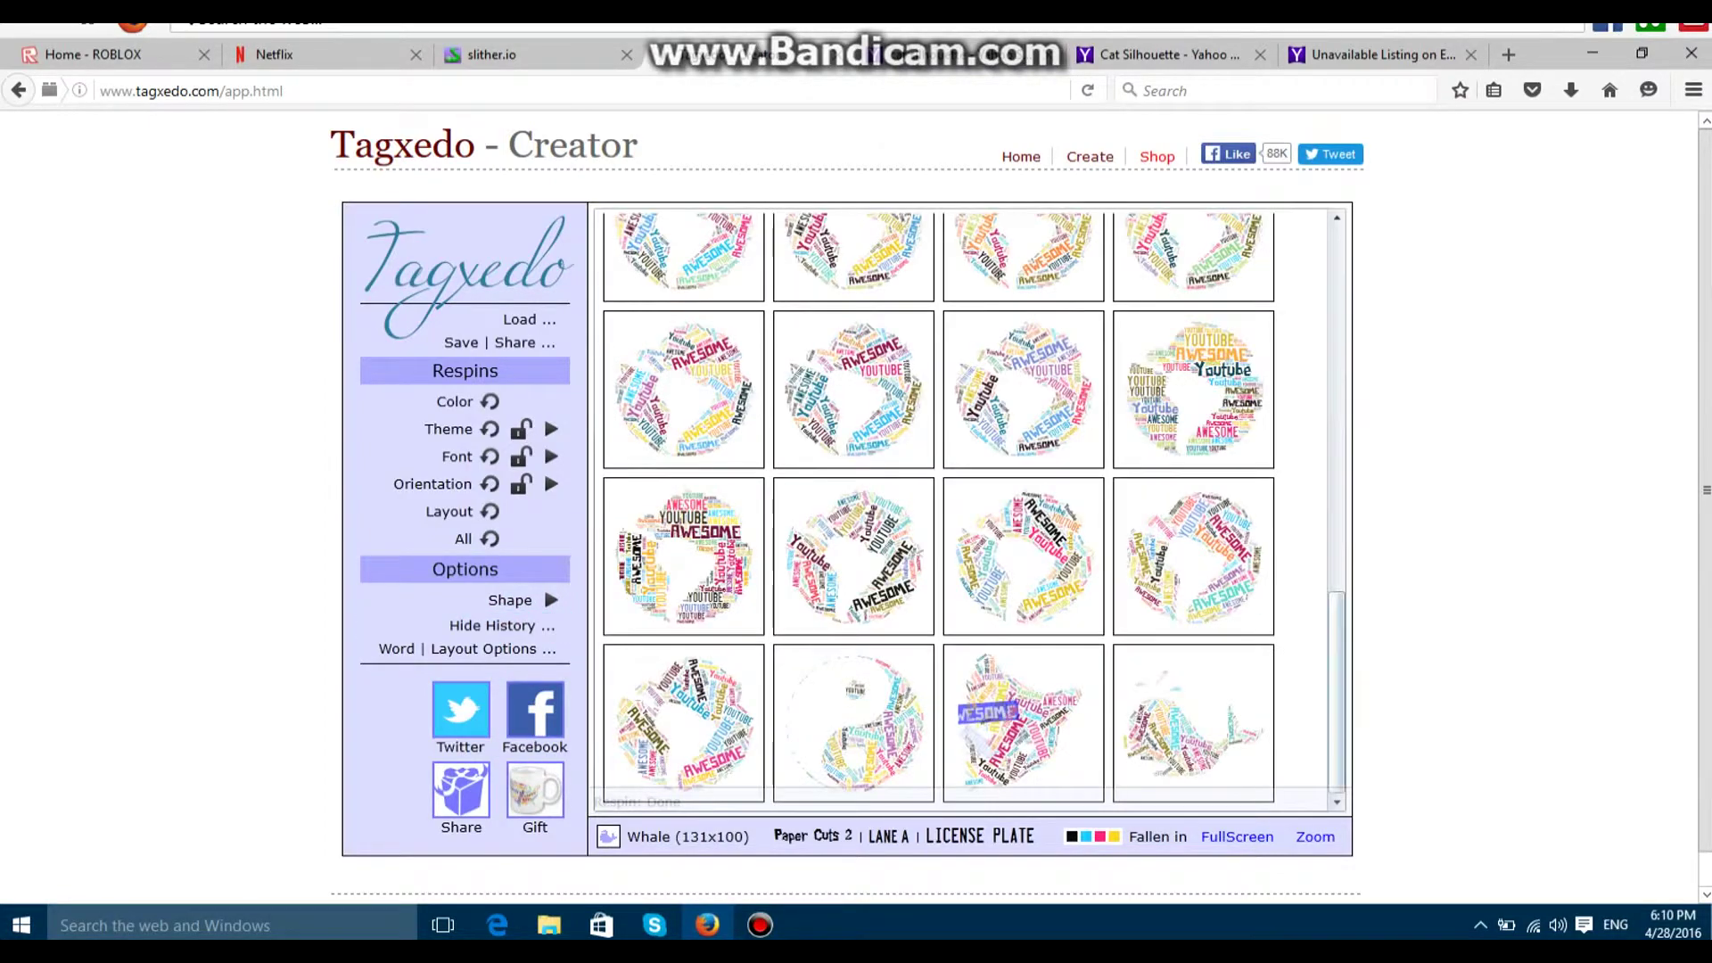
drag(1337, 588, 1337, 436)
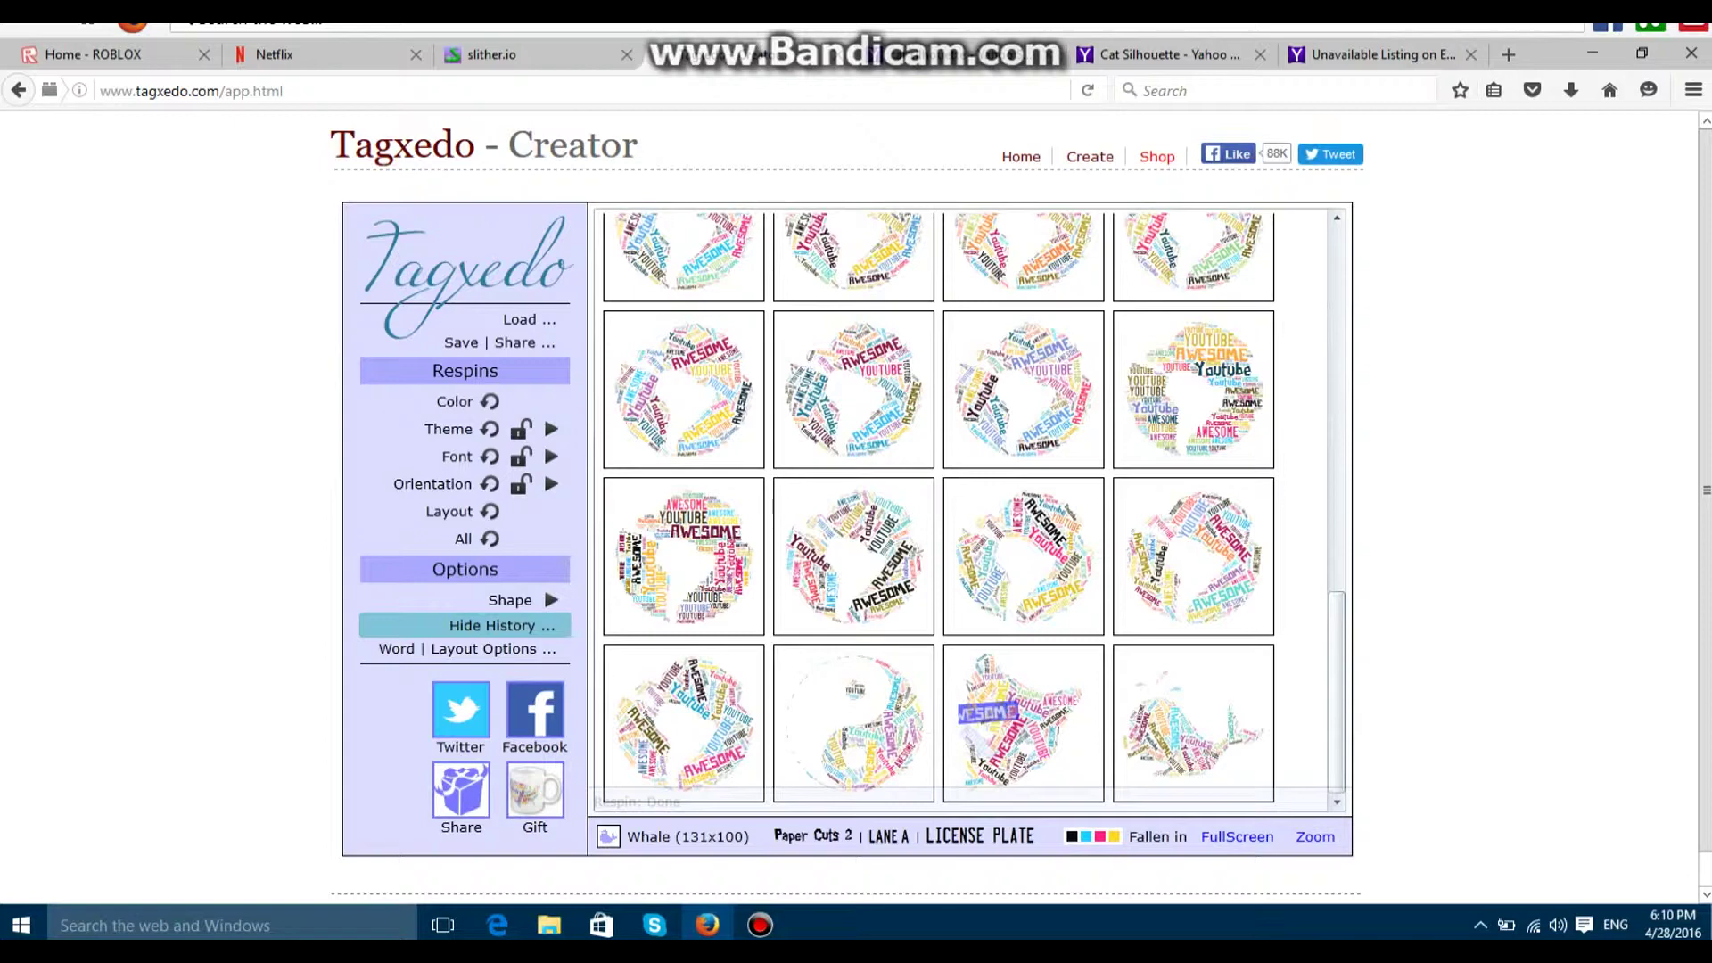
click(499, 625)
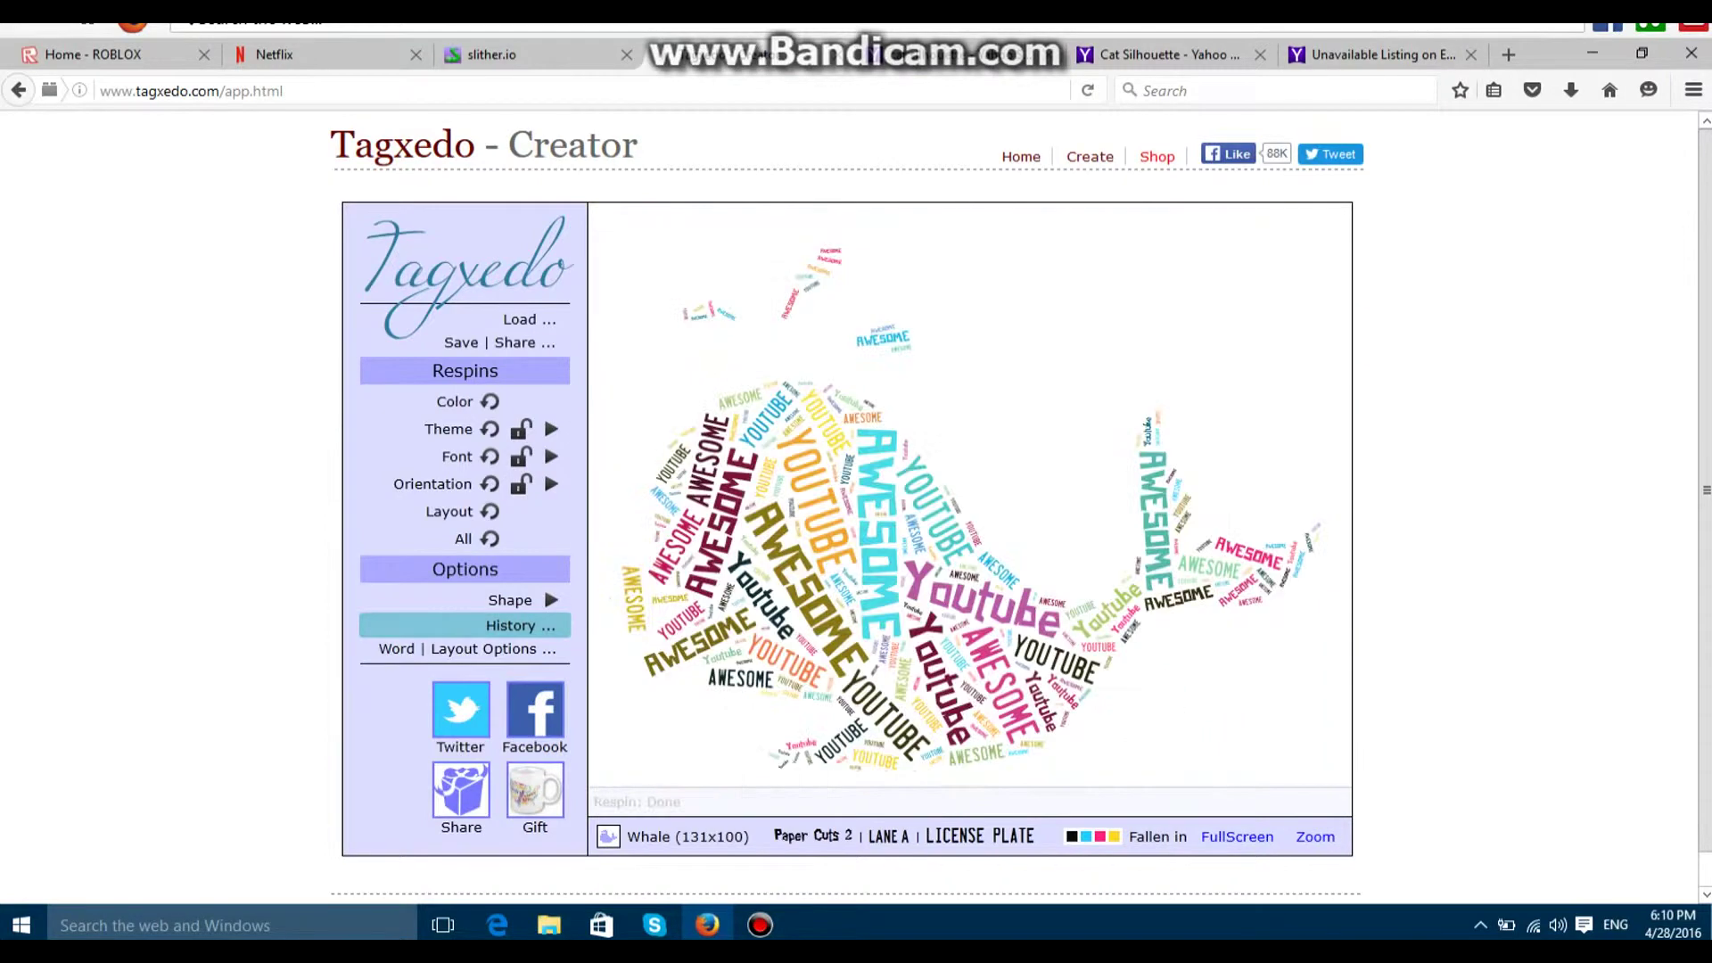
Check the cloud's layout options and its customizable word list, and close the list without changes.
click(484, 648)
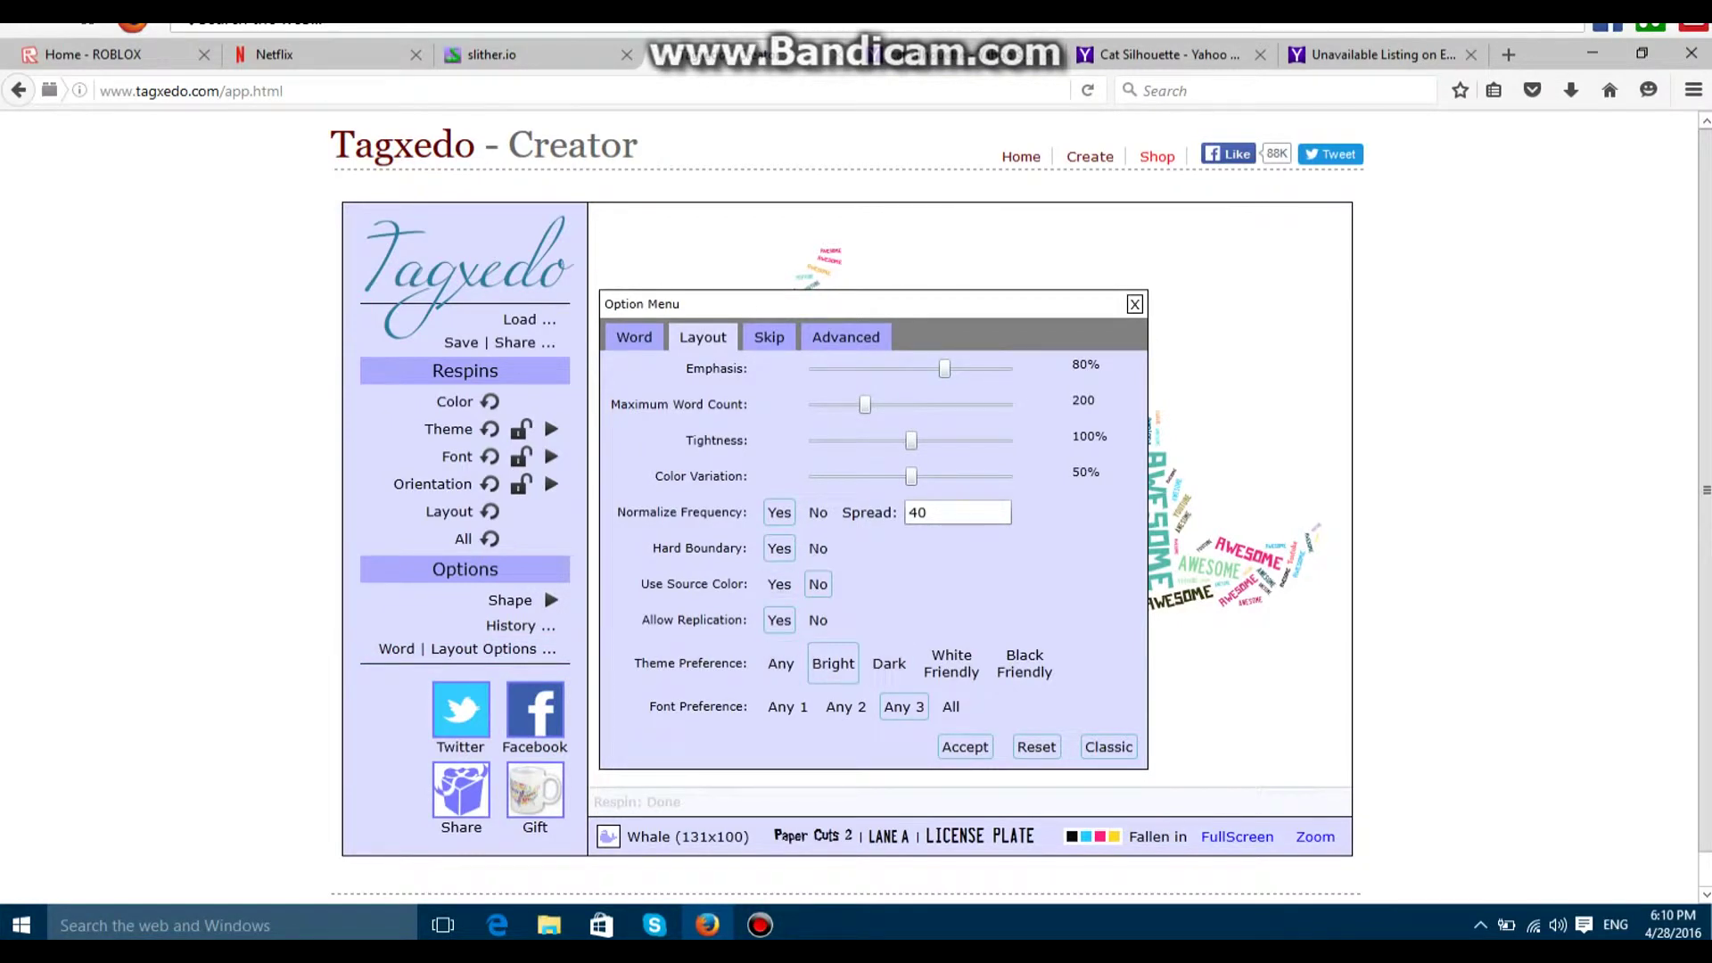
click(769, 337)
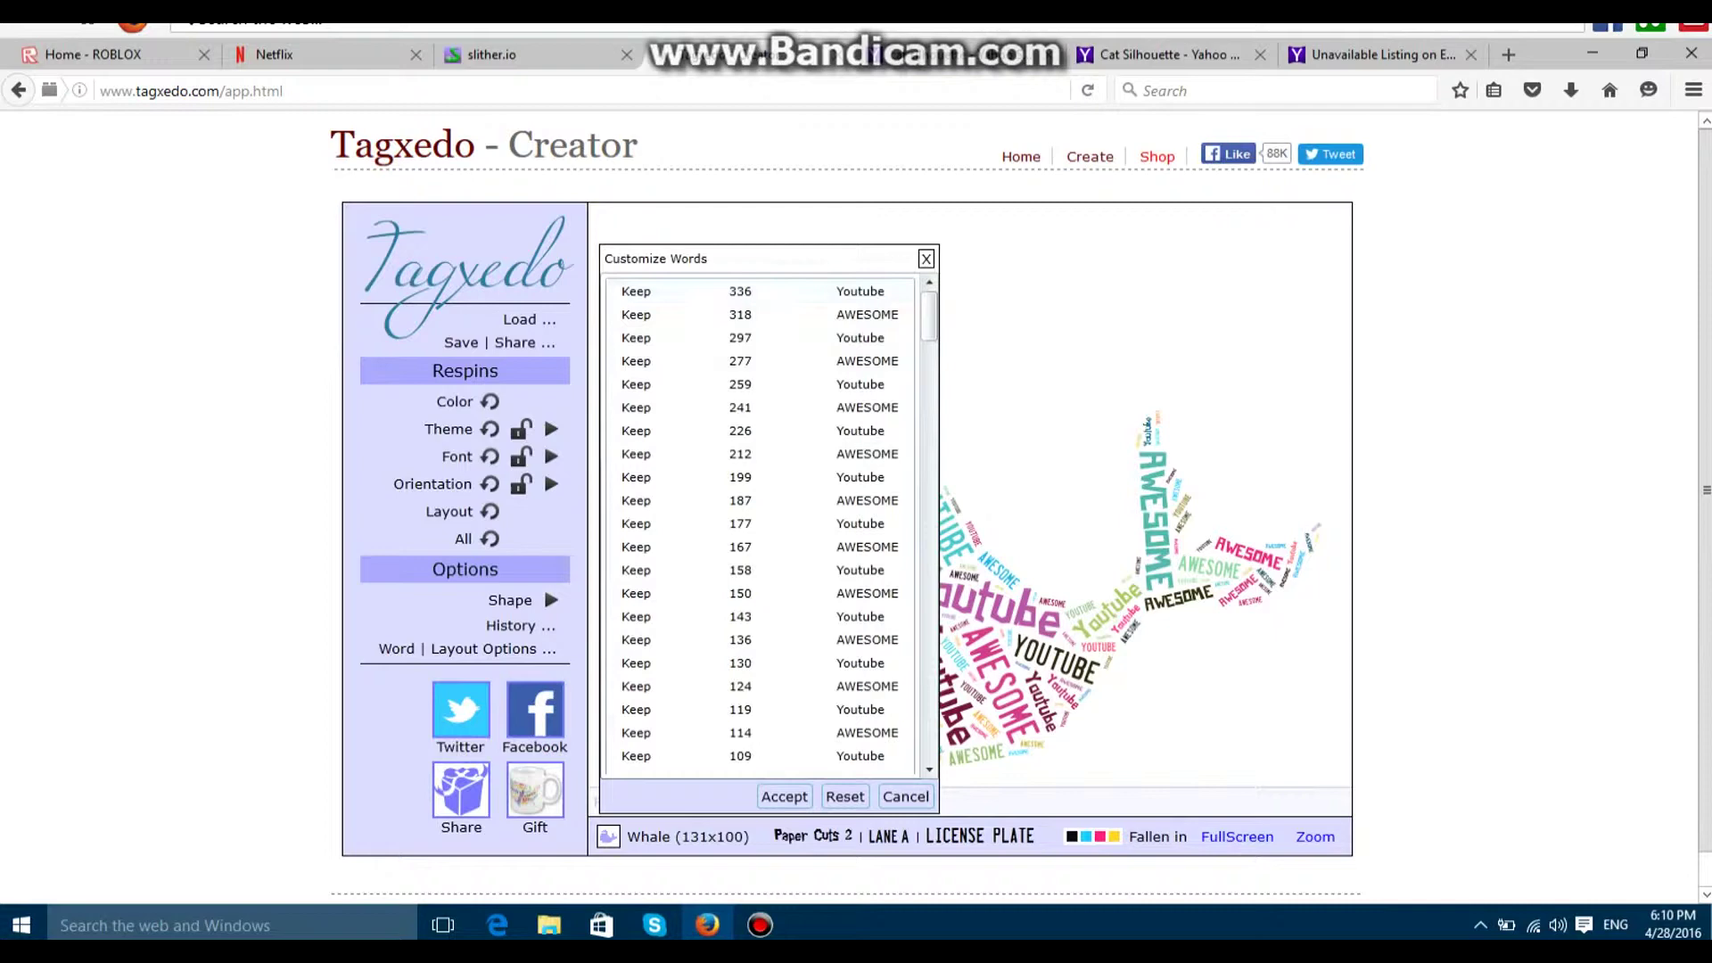
click(927, 259)
Enable a custom background in the advanced options and set its colour to pale blue D5DCF5.
click(493, 648)
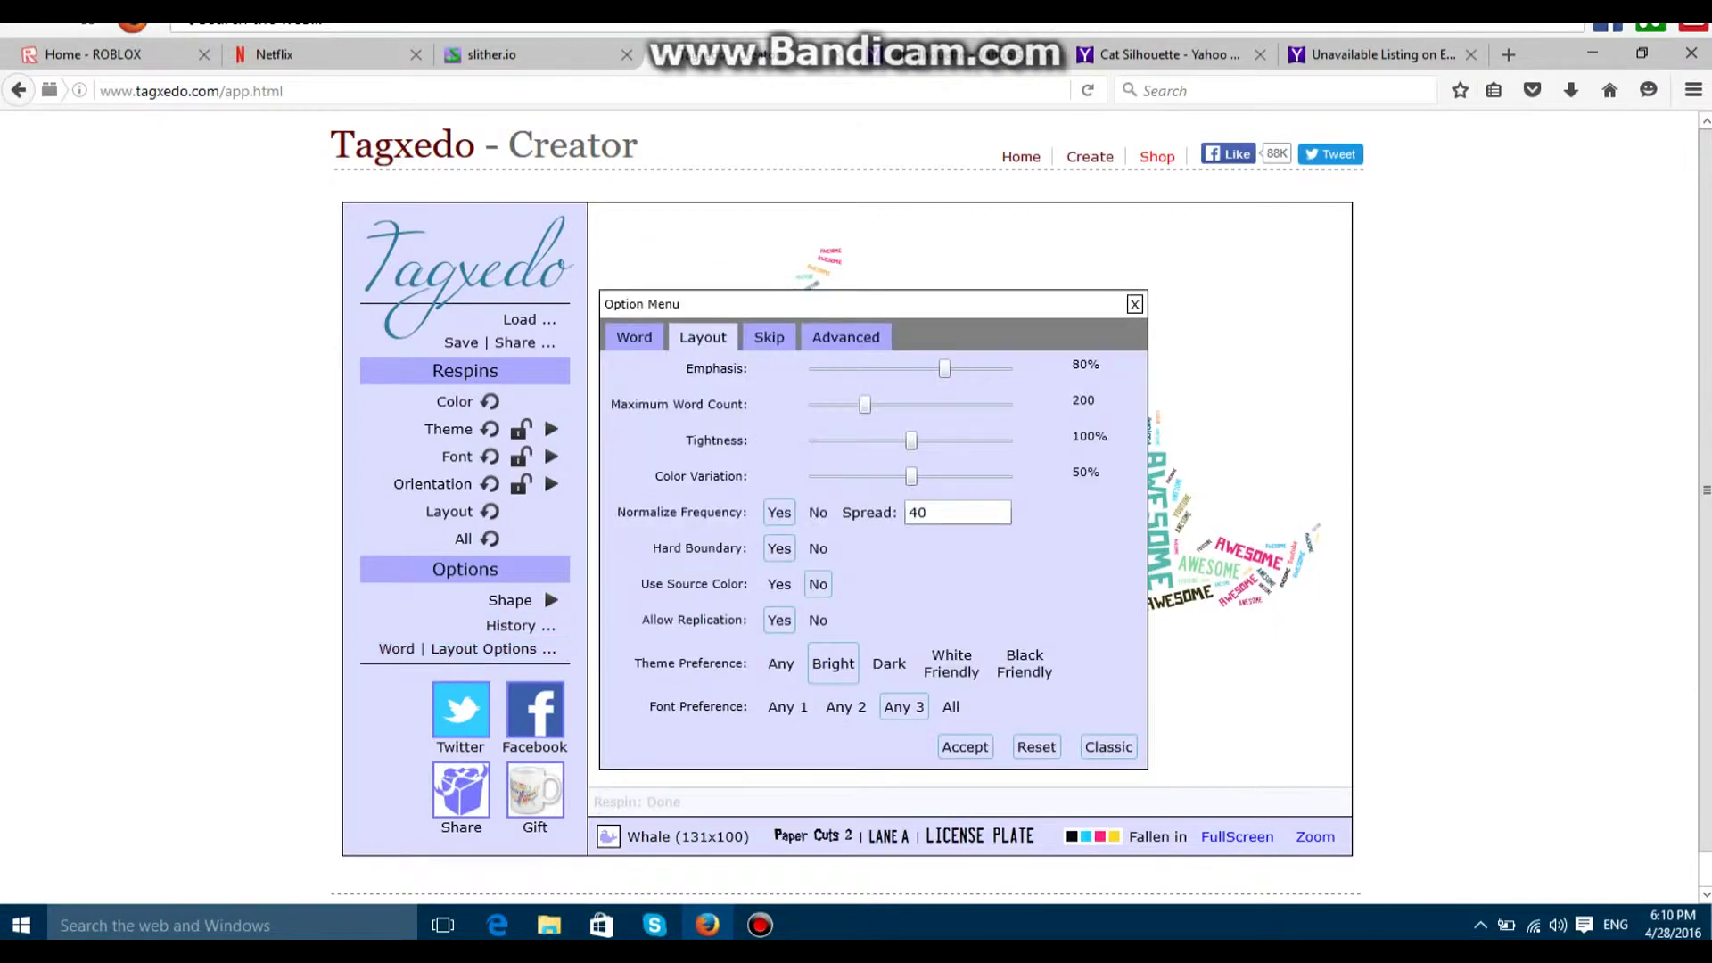
click(845, 337)
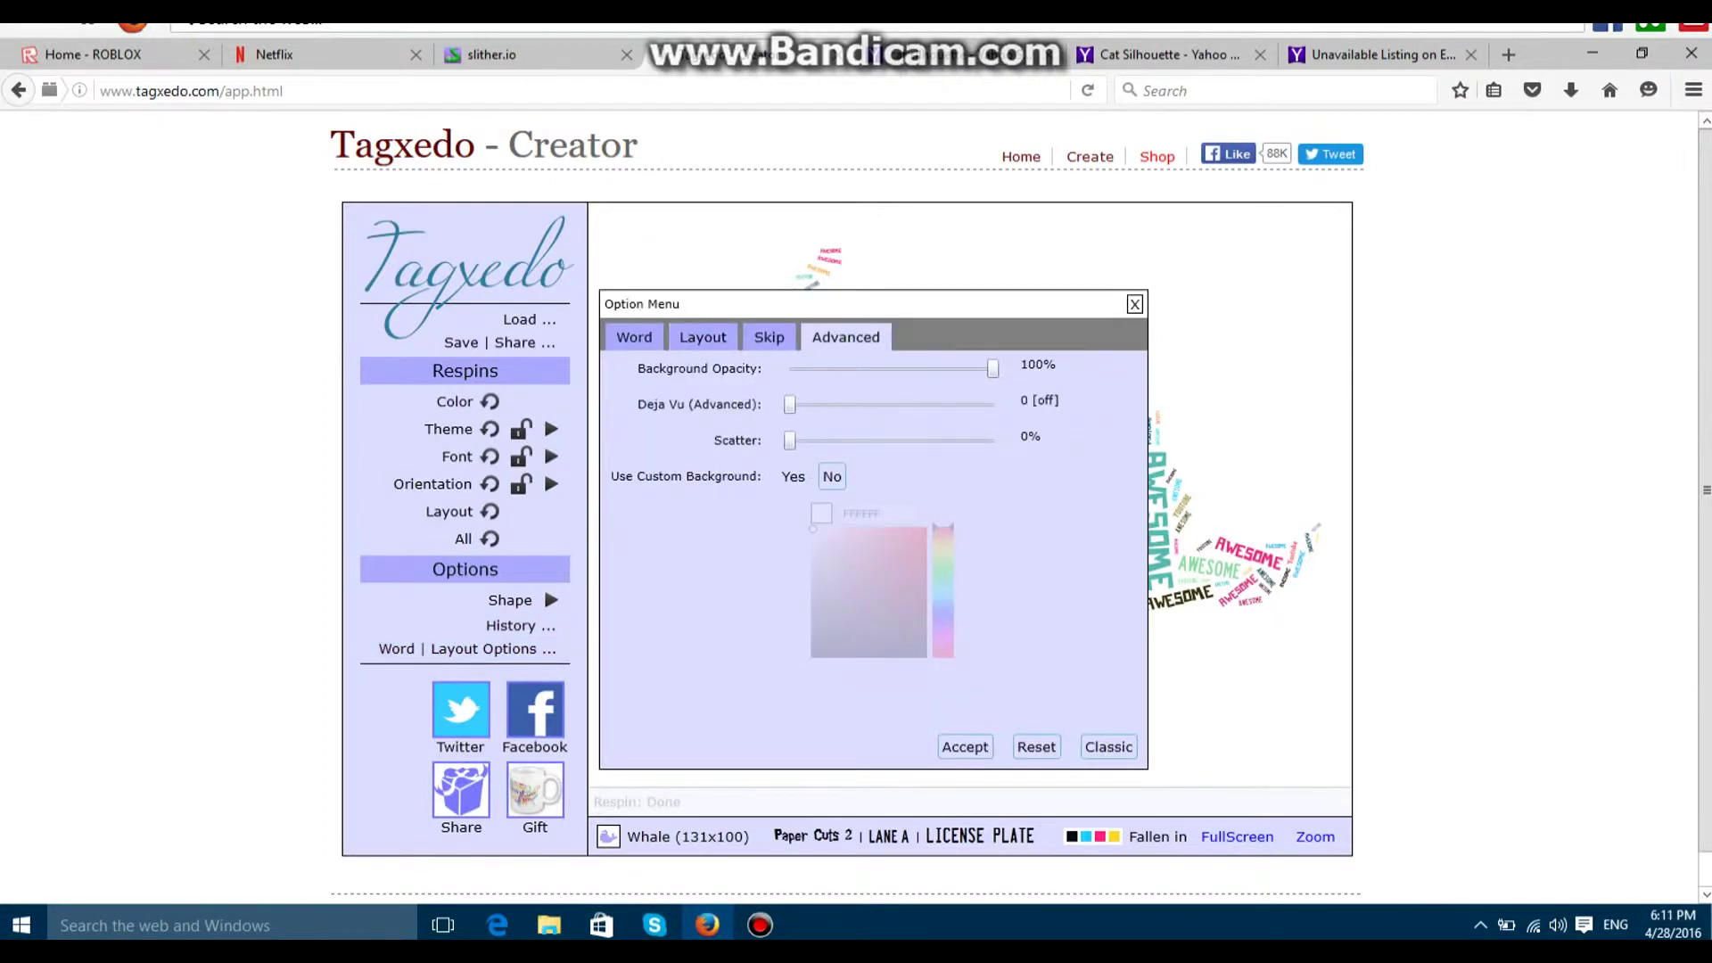
click(793, 476)
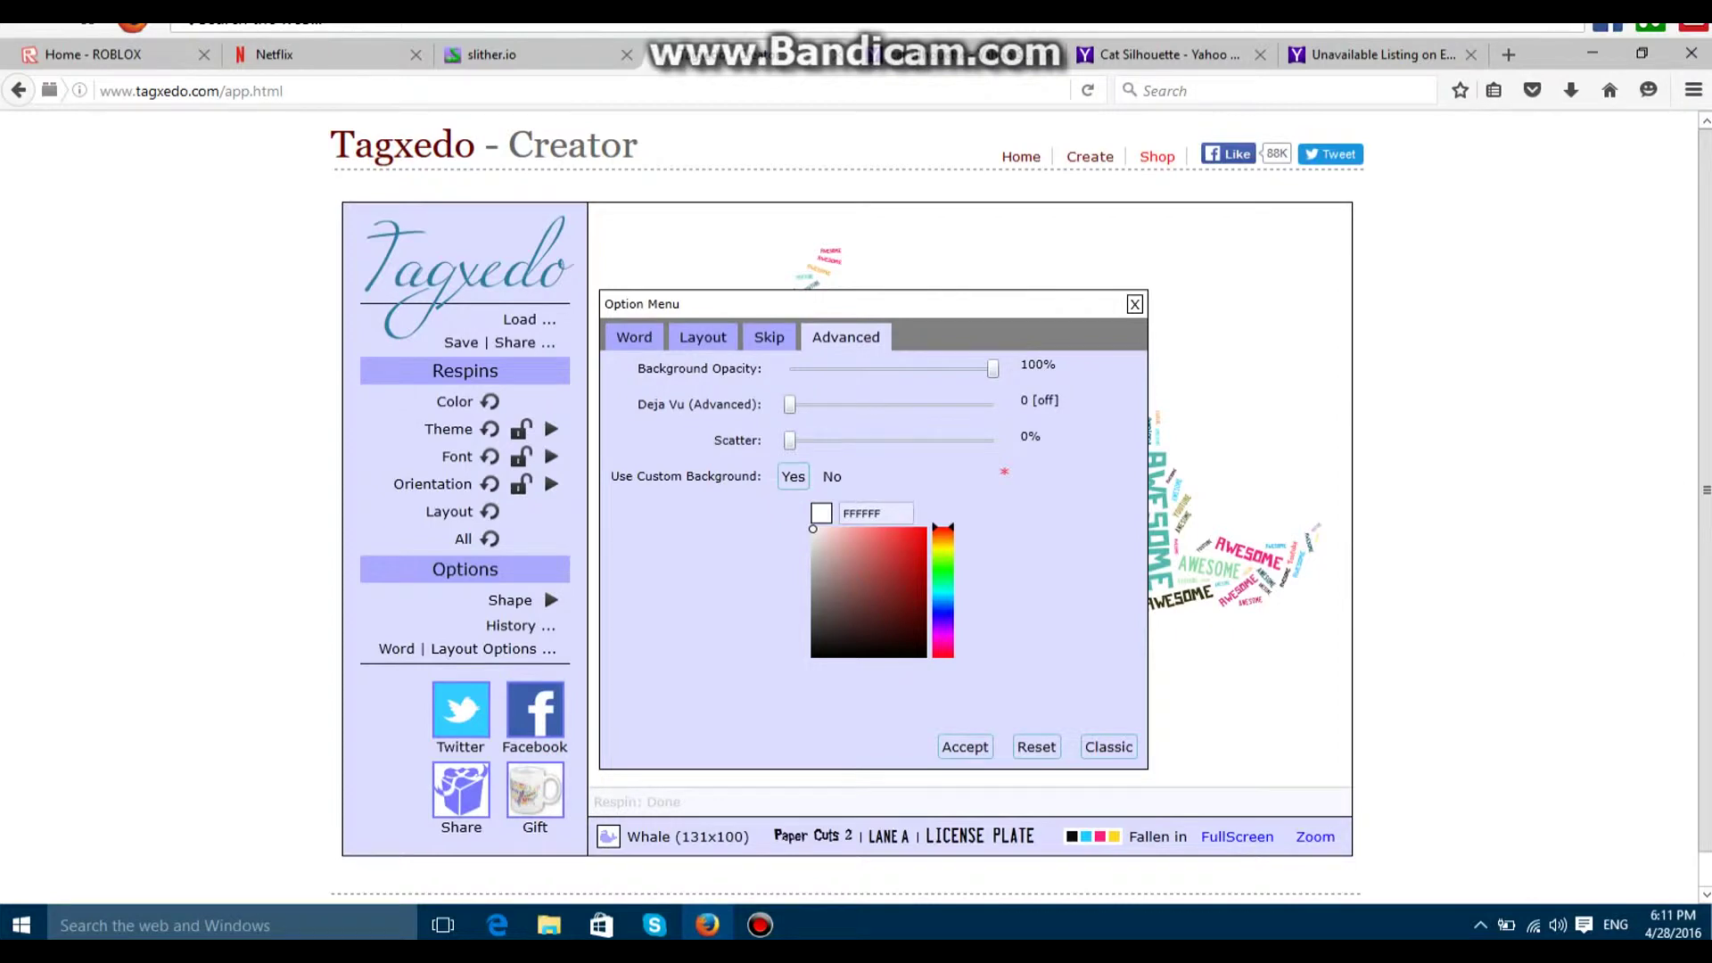
click(943, 569)
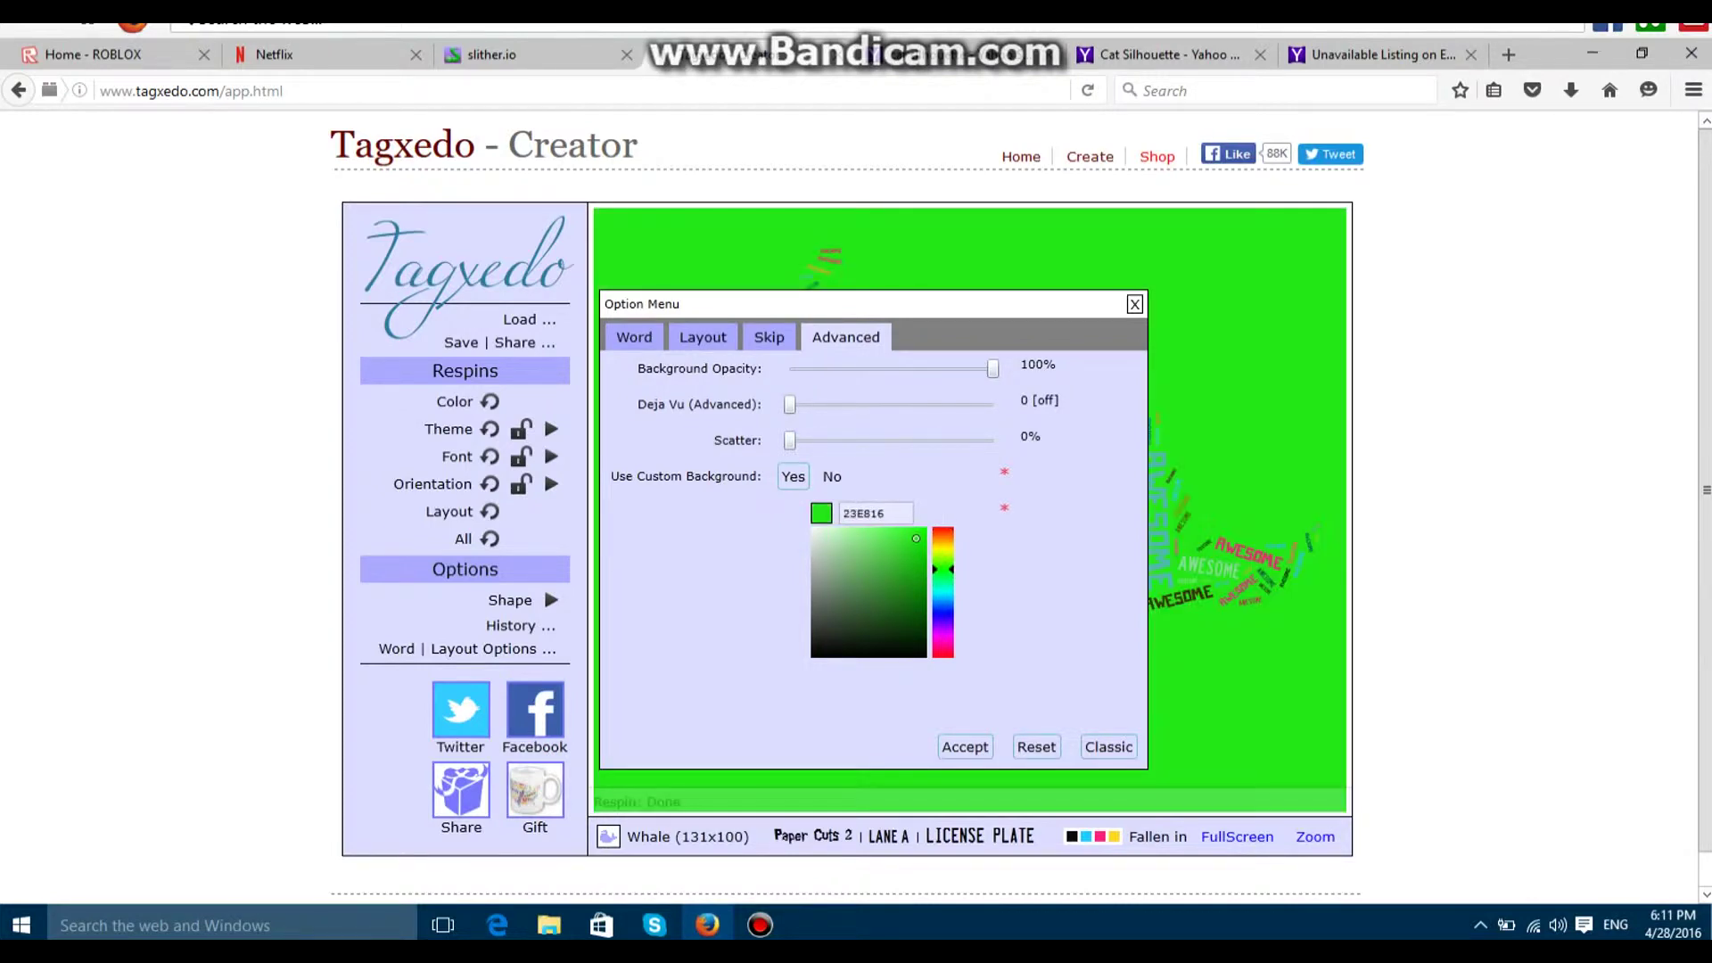
mouse_move(914, 538)
mouse_down()
mouse_move(890, 564)
mouse_move(832, 532)
mouse_up()
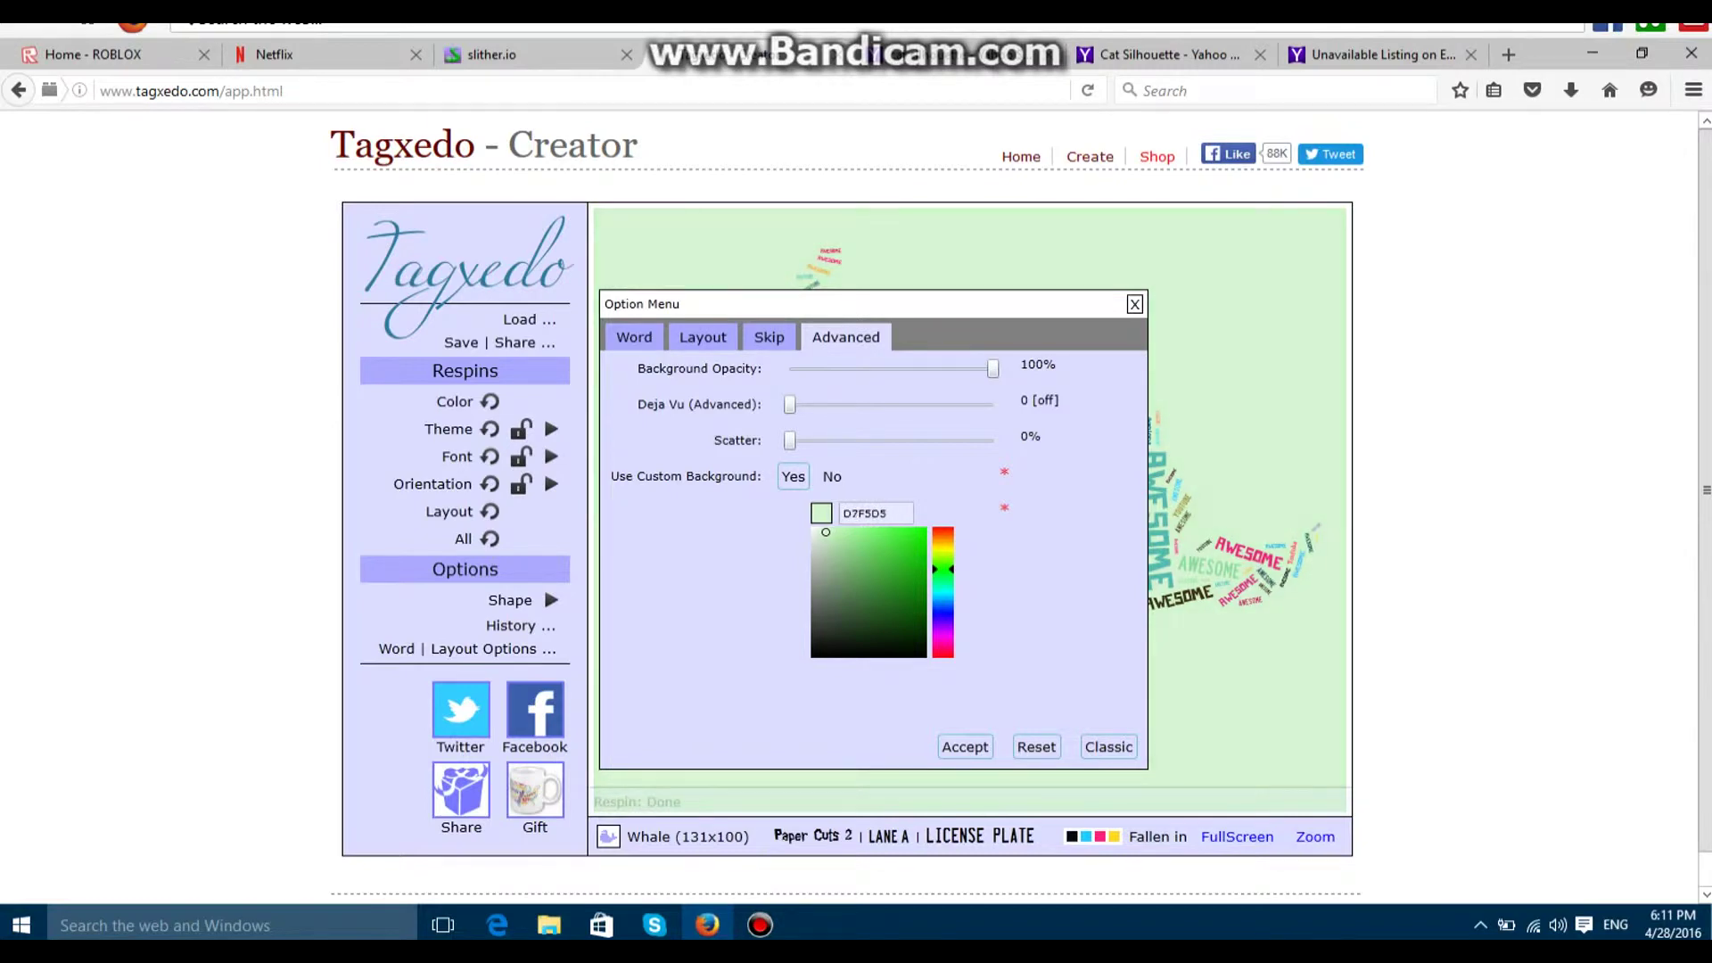
drag(942, 569, 942, 609)
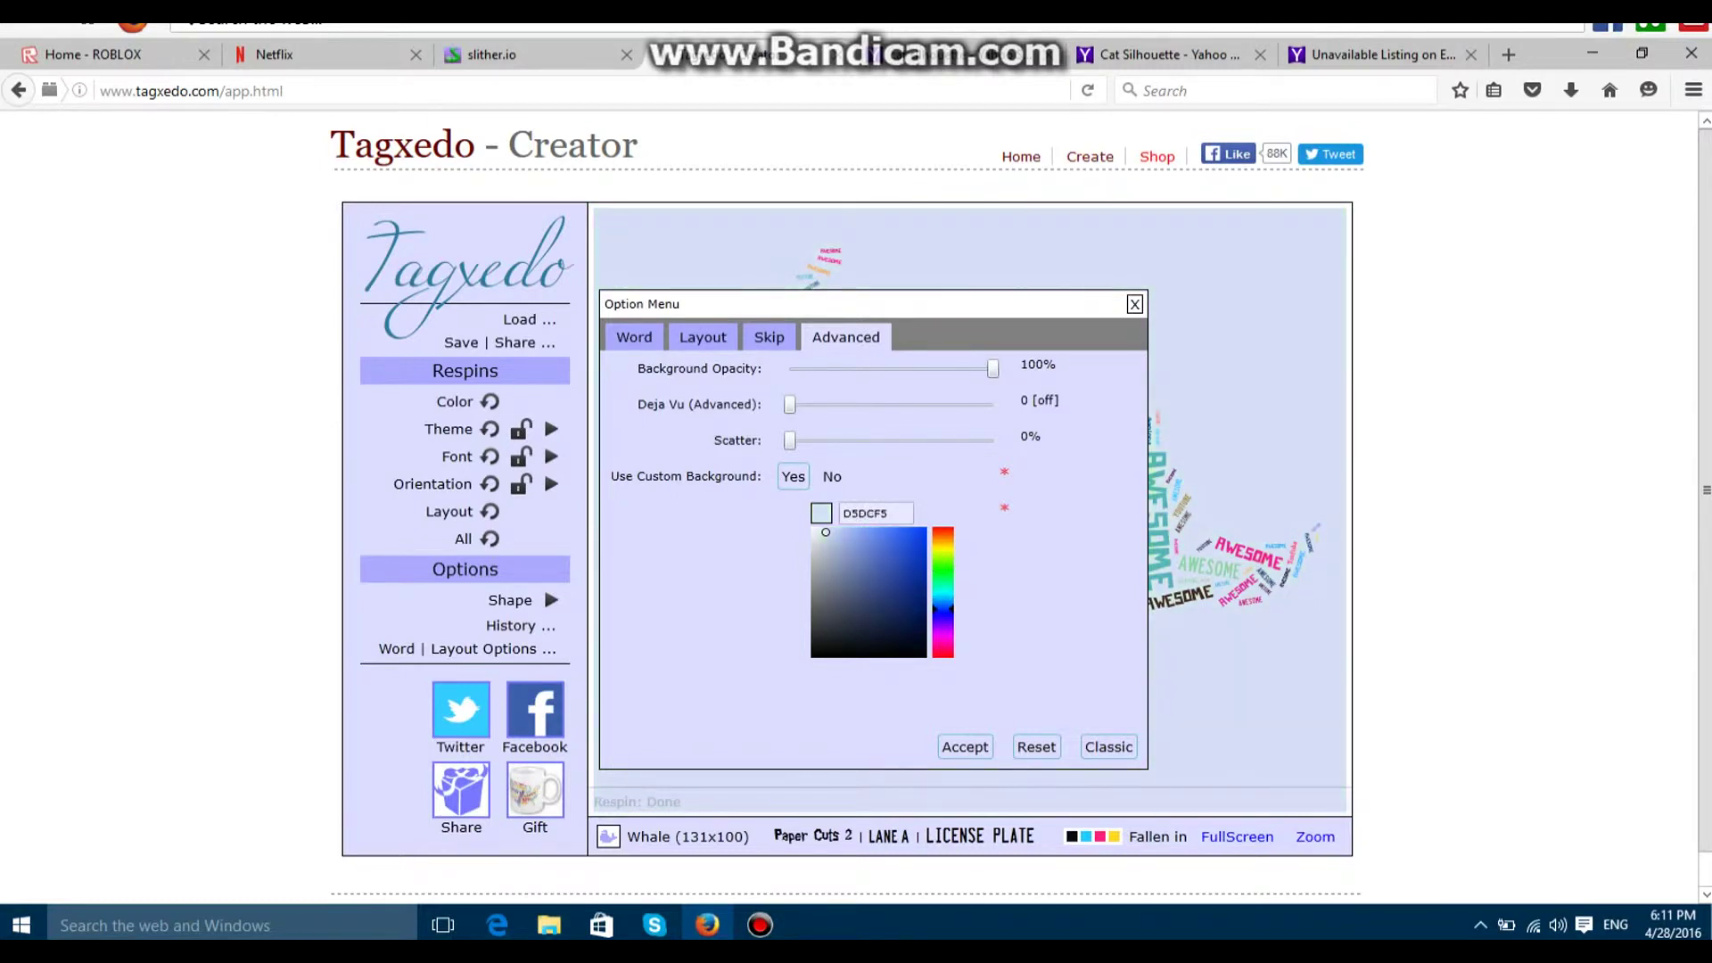
click(965, 747)
Change the custom background colour to teal blue 5FB0CA and accept the options.
mouse_move(826, 532)
mouse_down()
mouse_move(898, 543)
mouse_move(842, 545)
mouse_up()
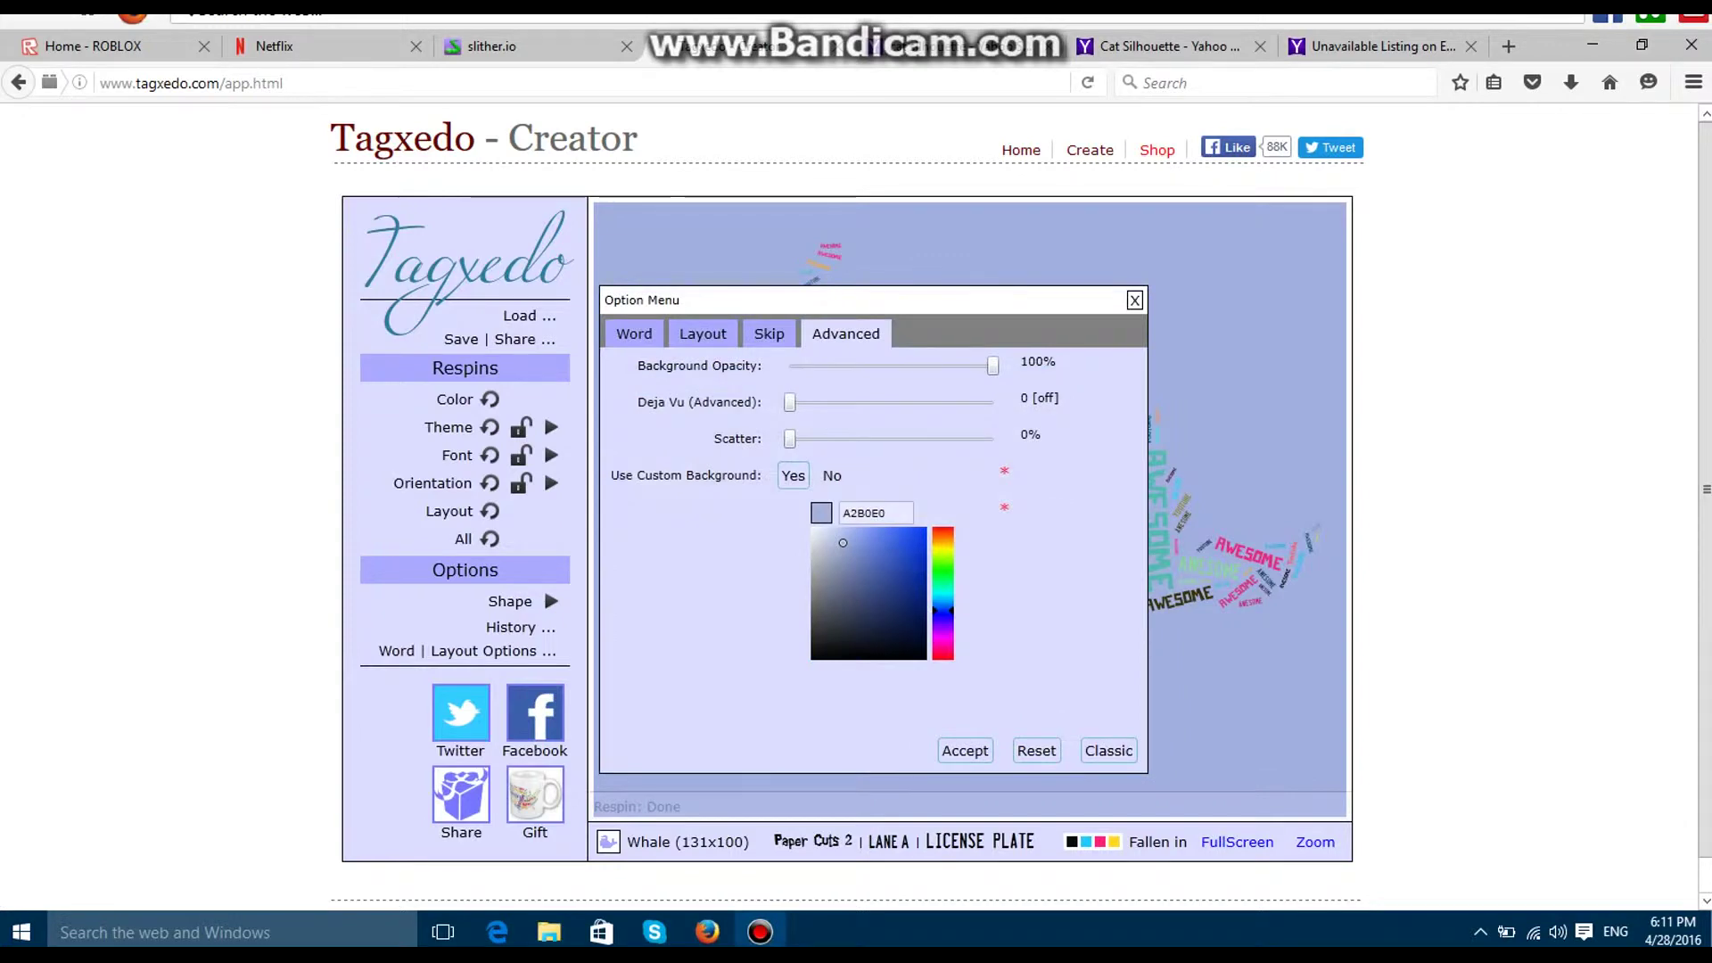
mouse_move(842, 543)
mouse_down()
mouse_move(908, 540)
mouse_move(872, 555)
mouse_up()
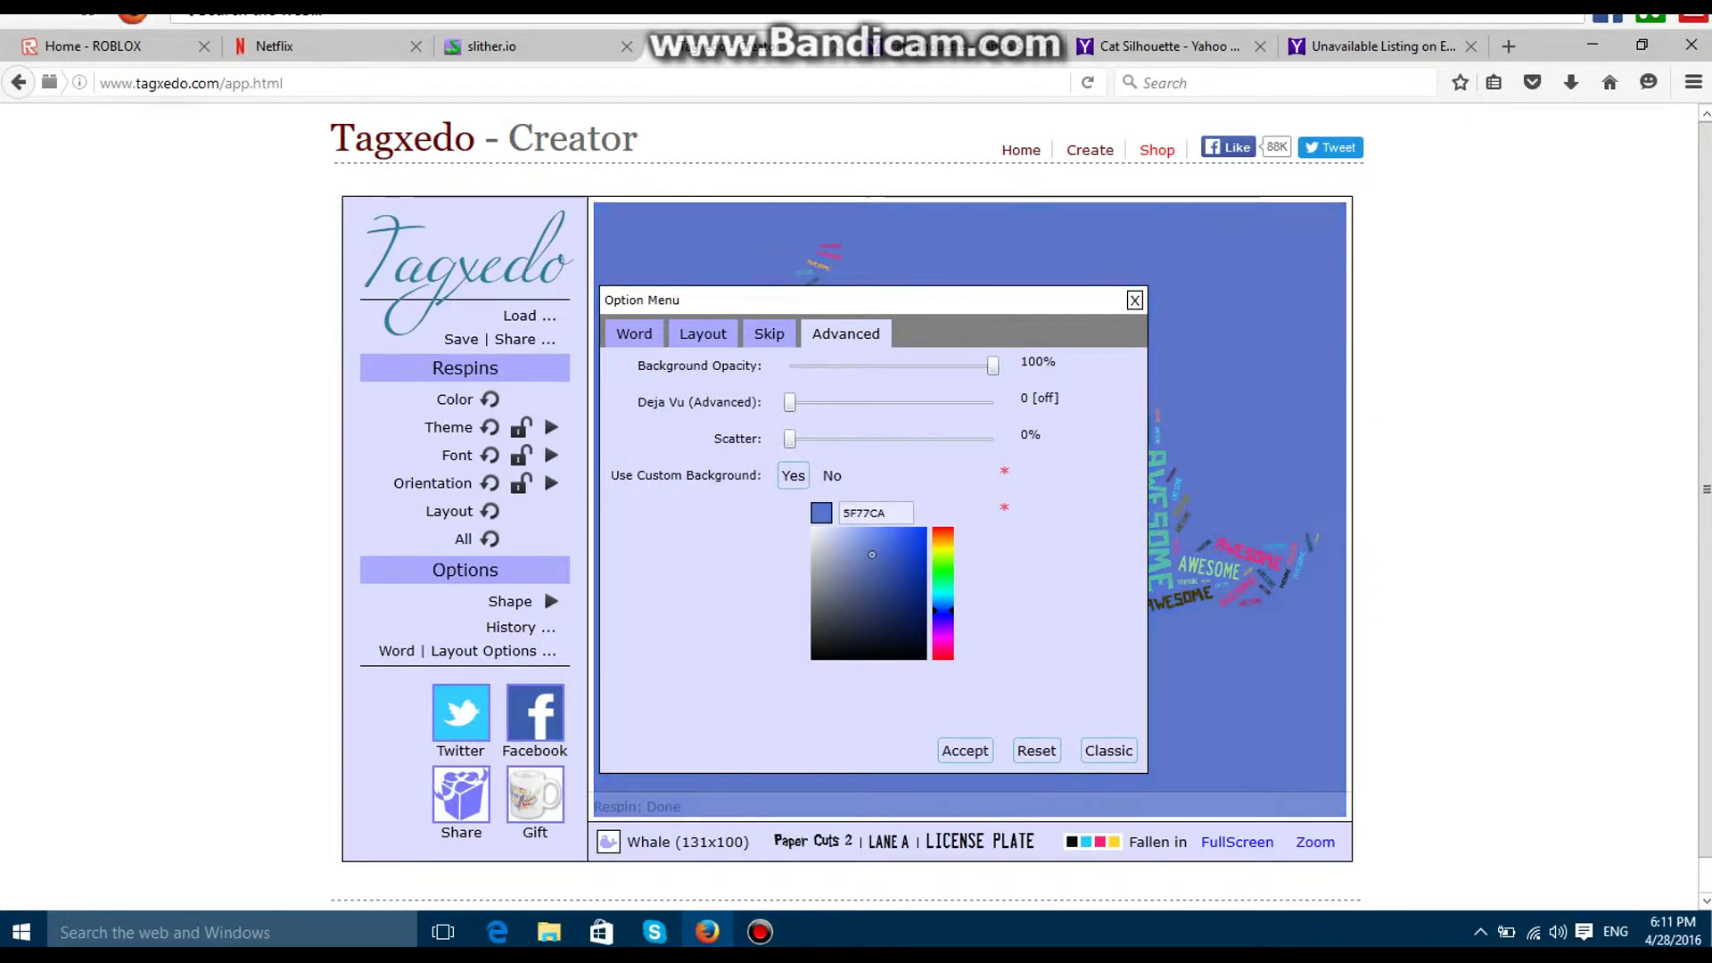
drag(943, 611, 943, 598)
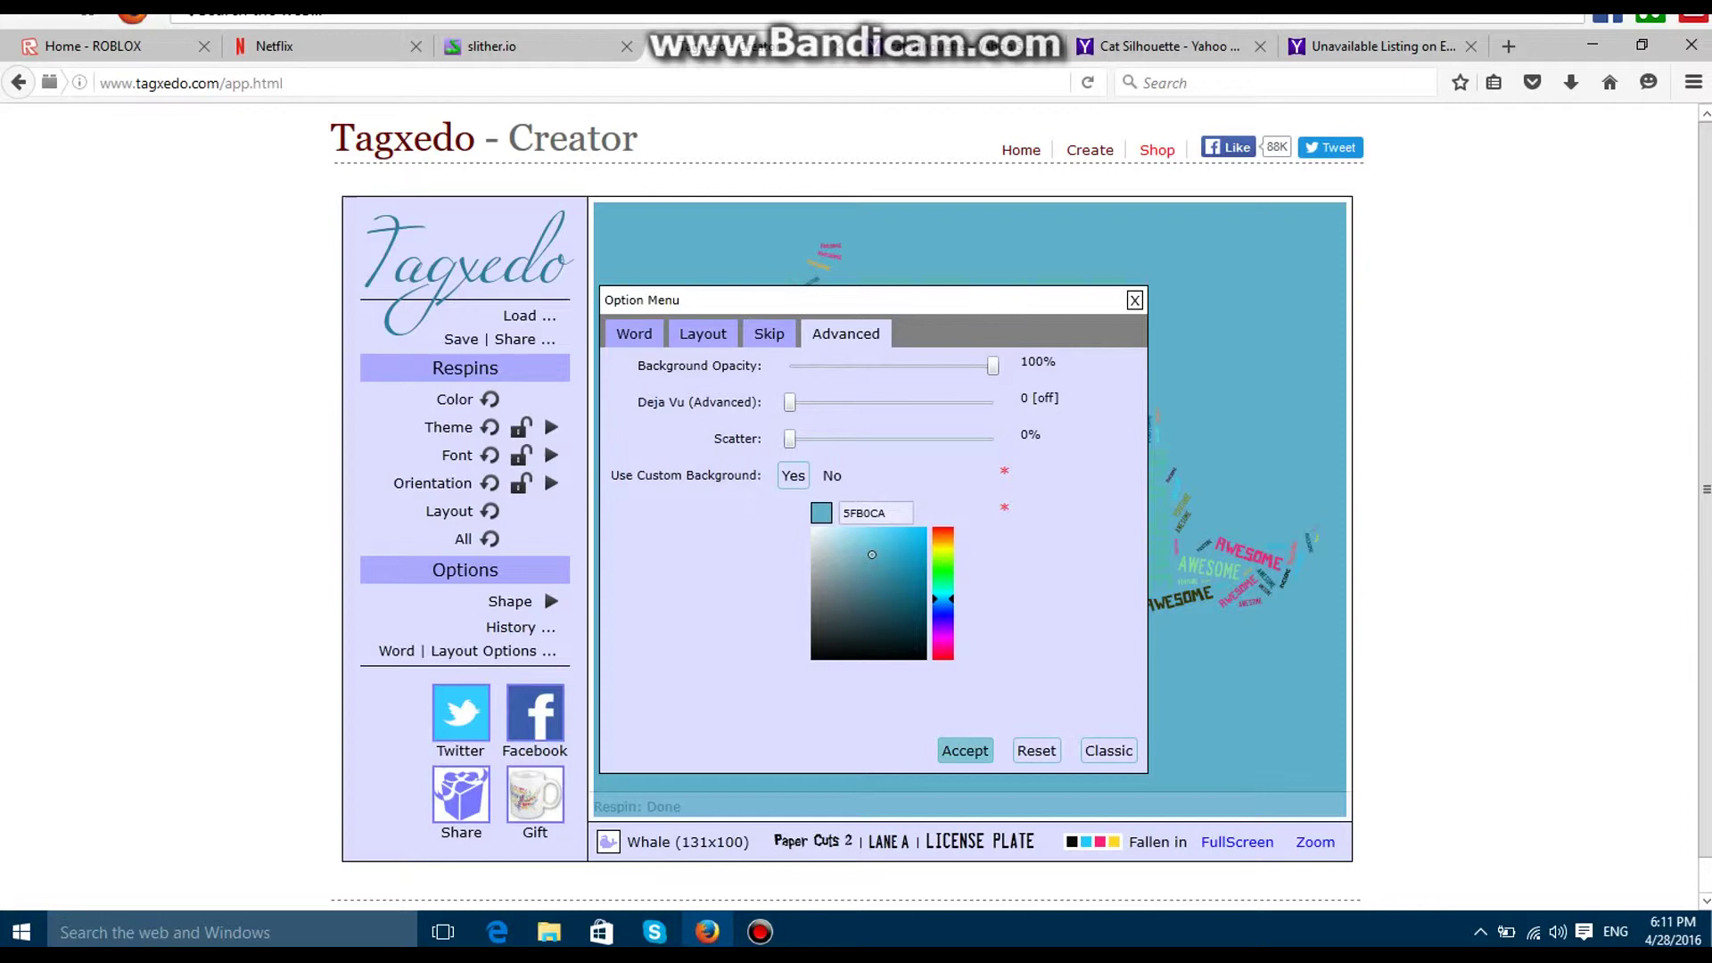
click(965, 750)
click(965, 751)
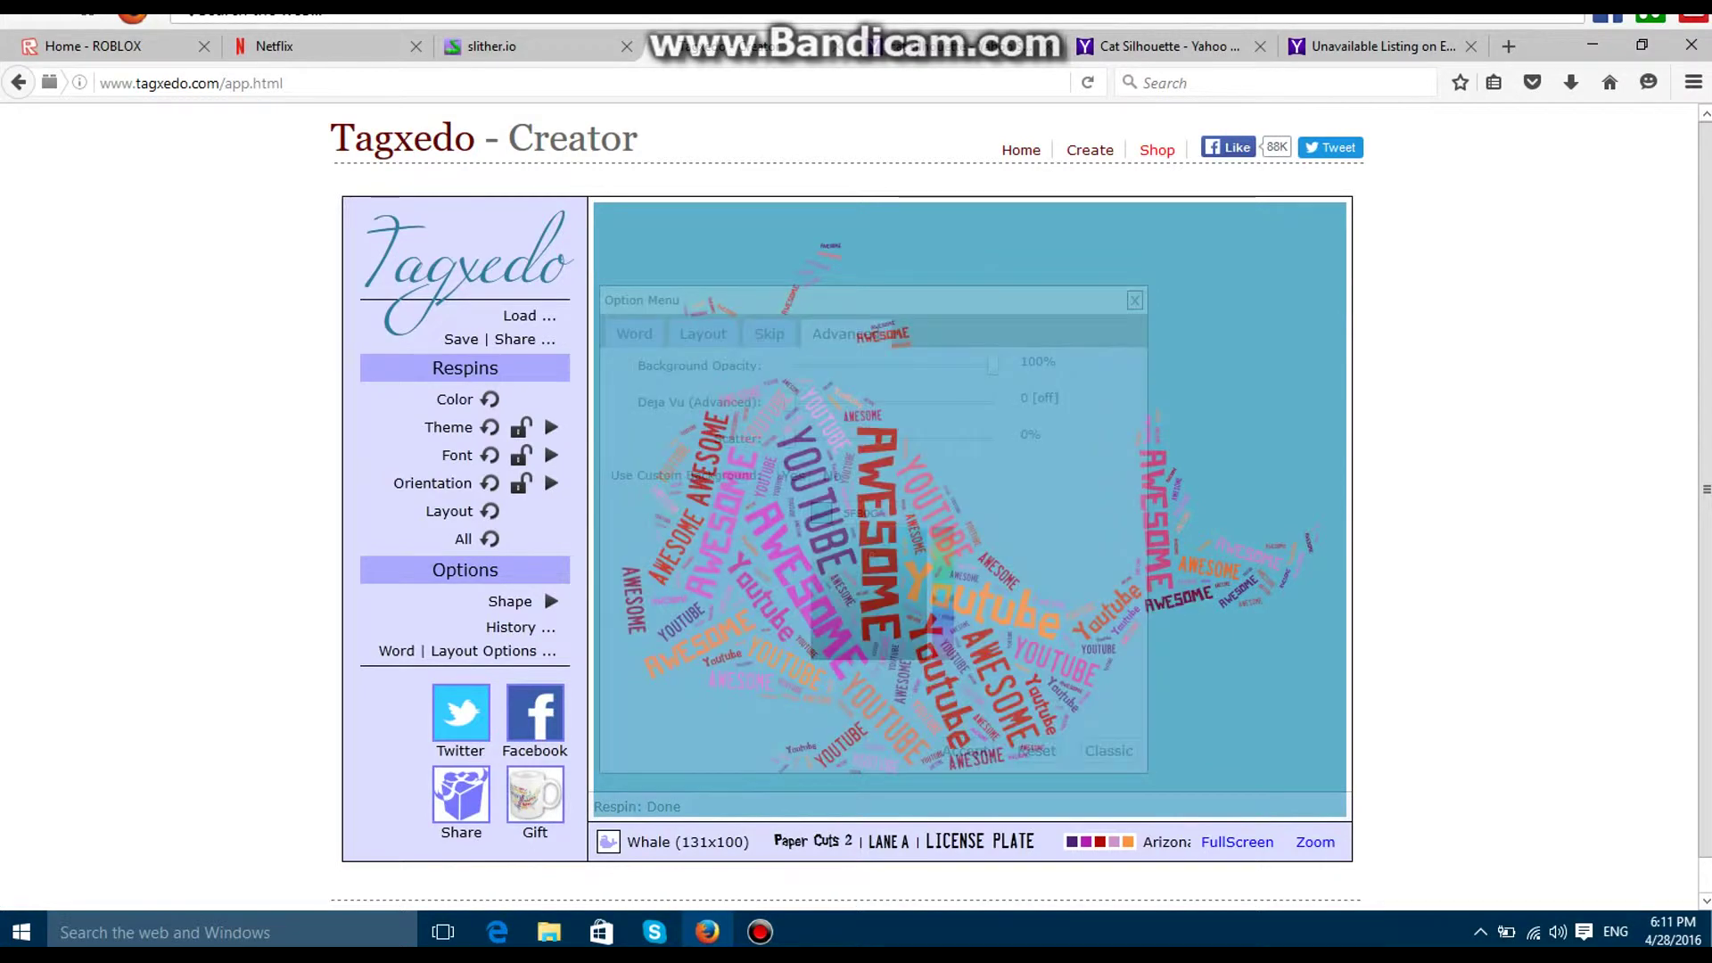
Review the cloud's word list and its version history, leaving both unchanged.
click(397, 651)
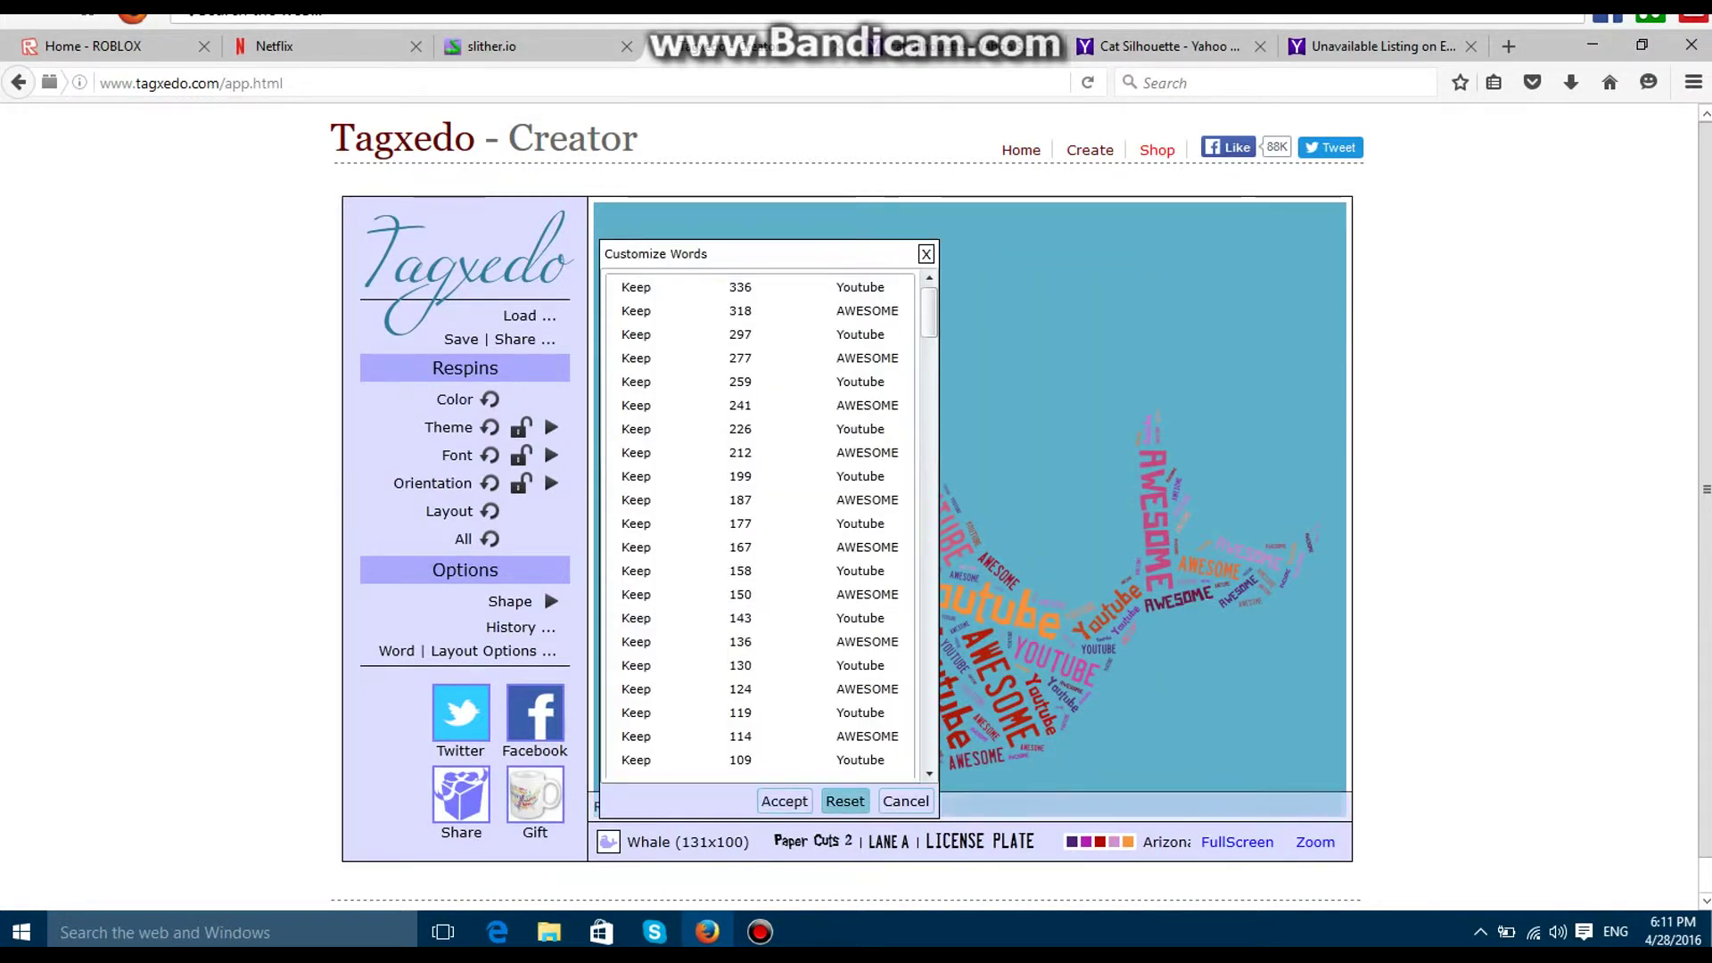
click(784, 801)
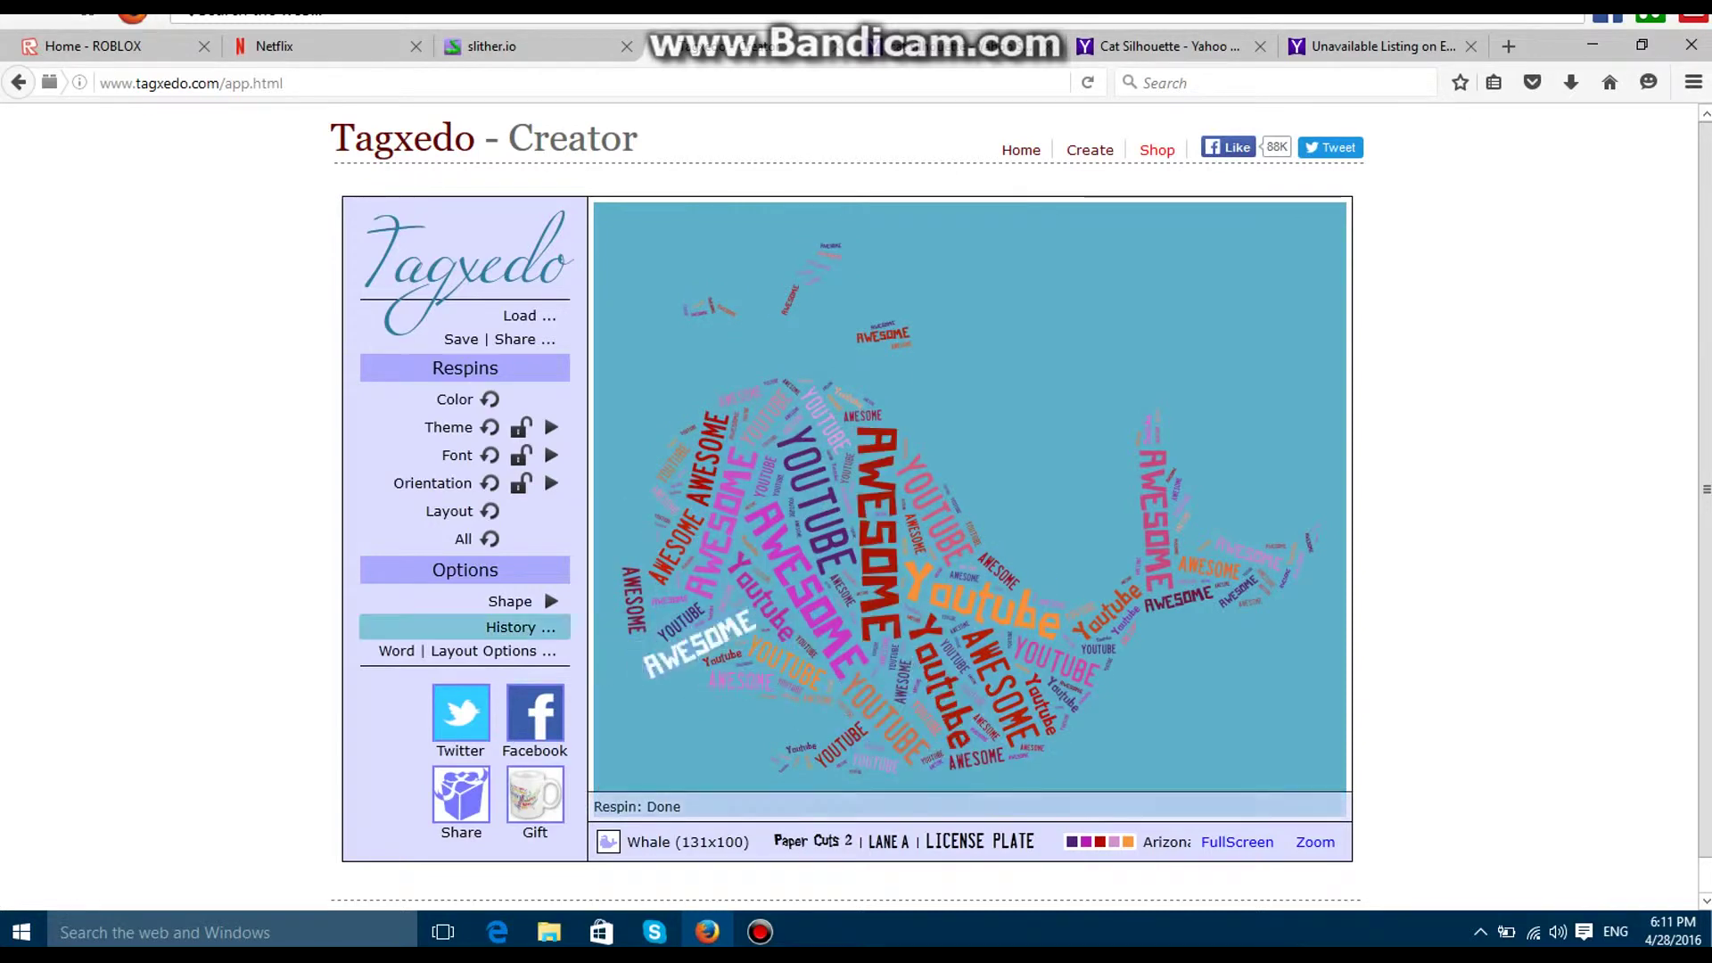
click(511, 626)
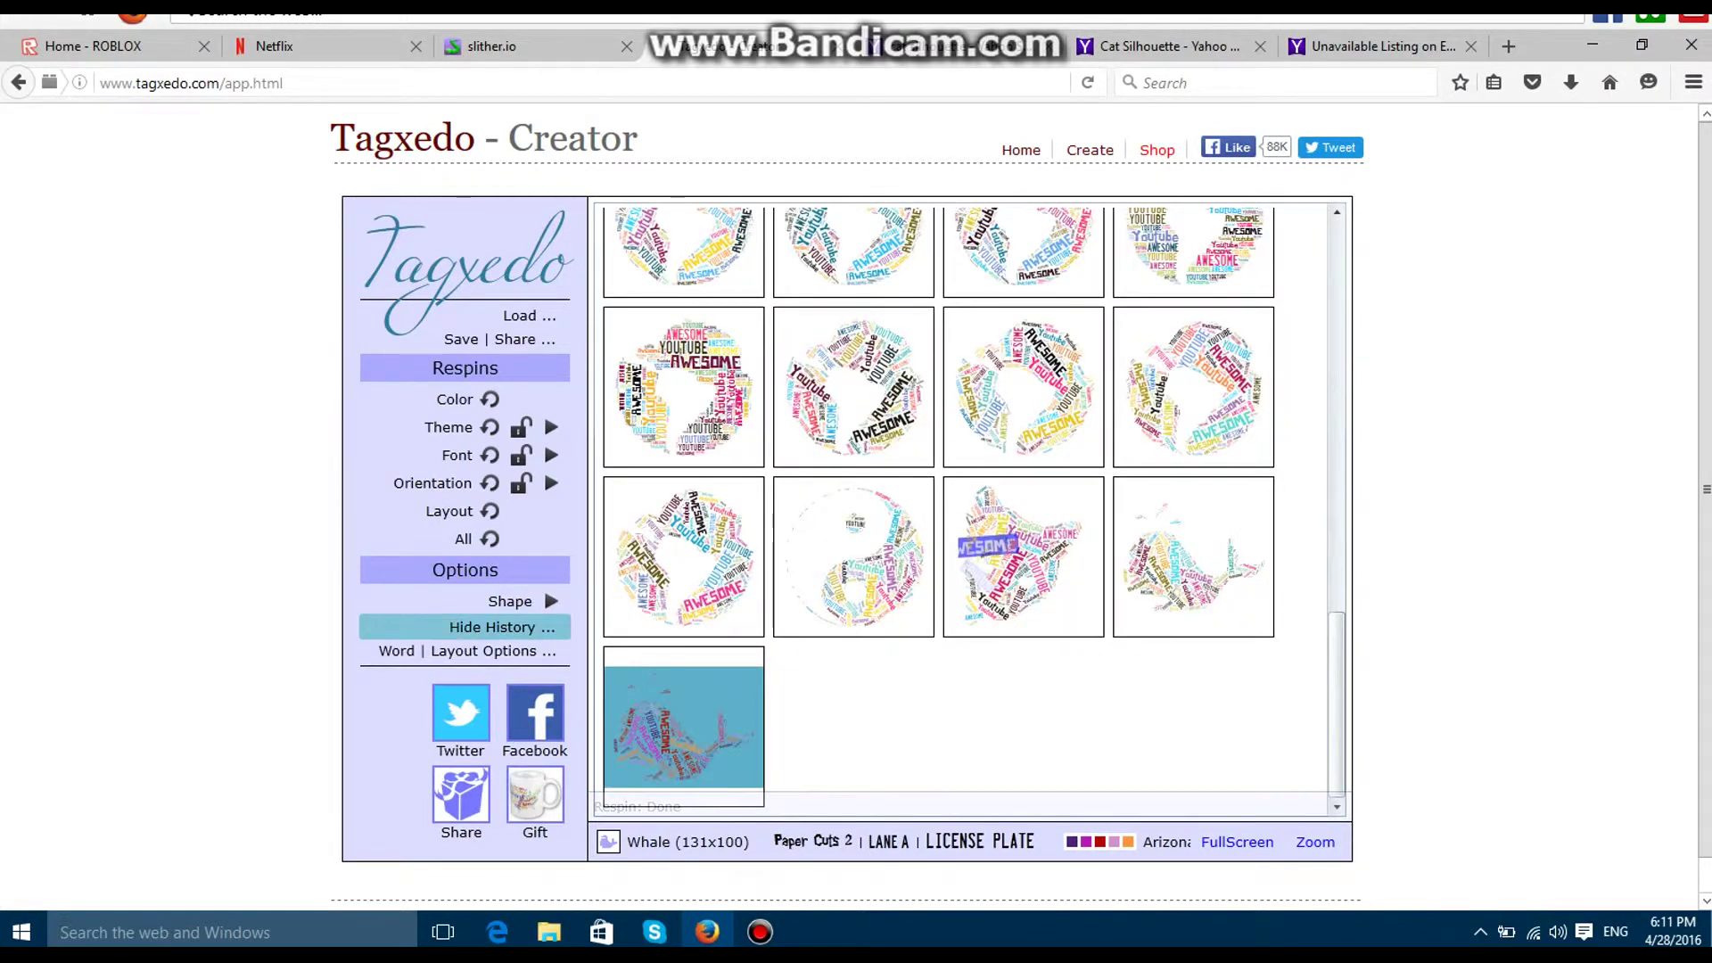
click(502, 626)
Set the word options Punctuations and Numbers to Yes and Remove Common Words to No, and accept them.
click(484, 651)
click(703, 334)
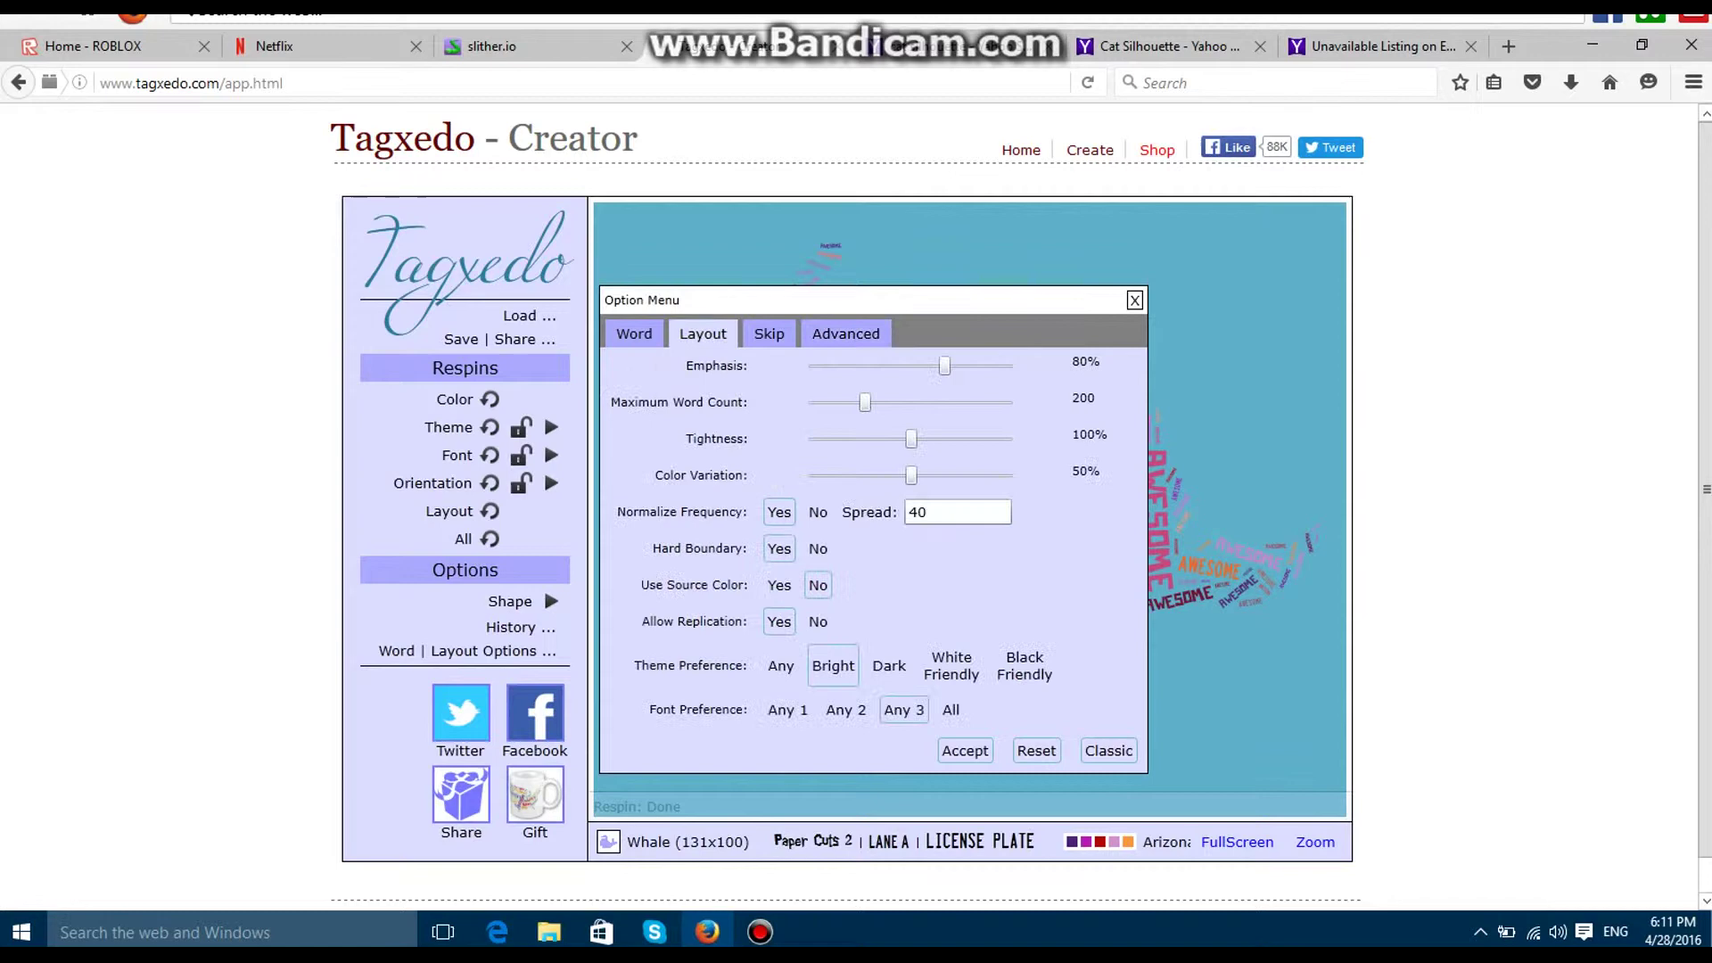
click(634, 334)
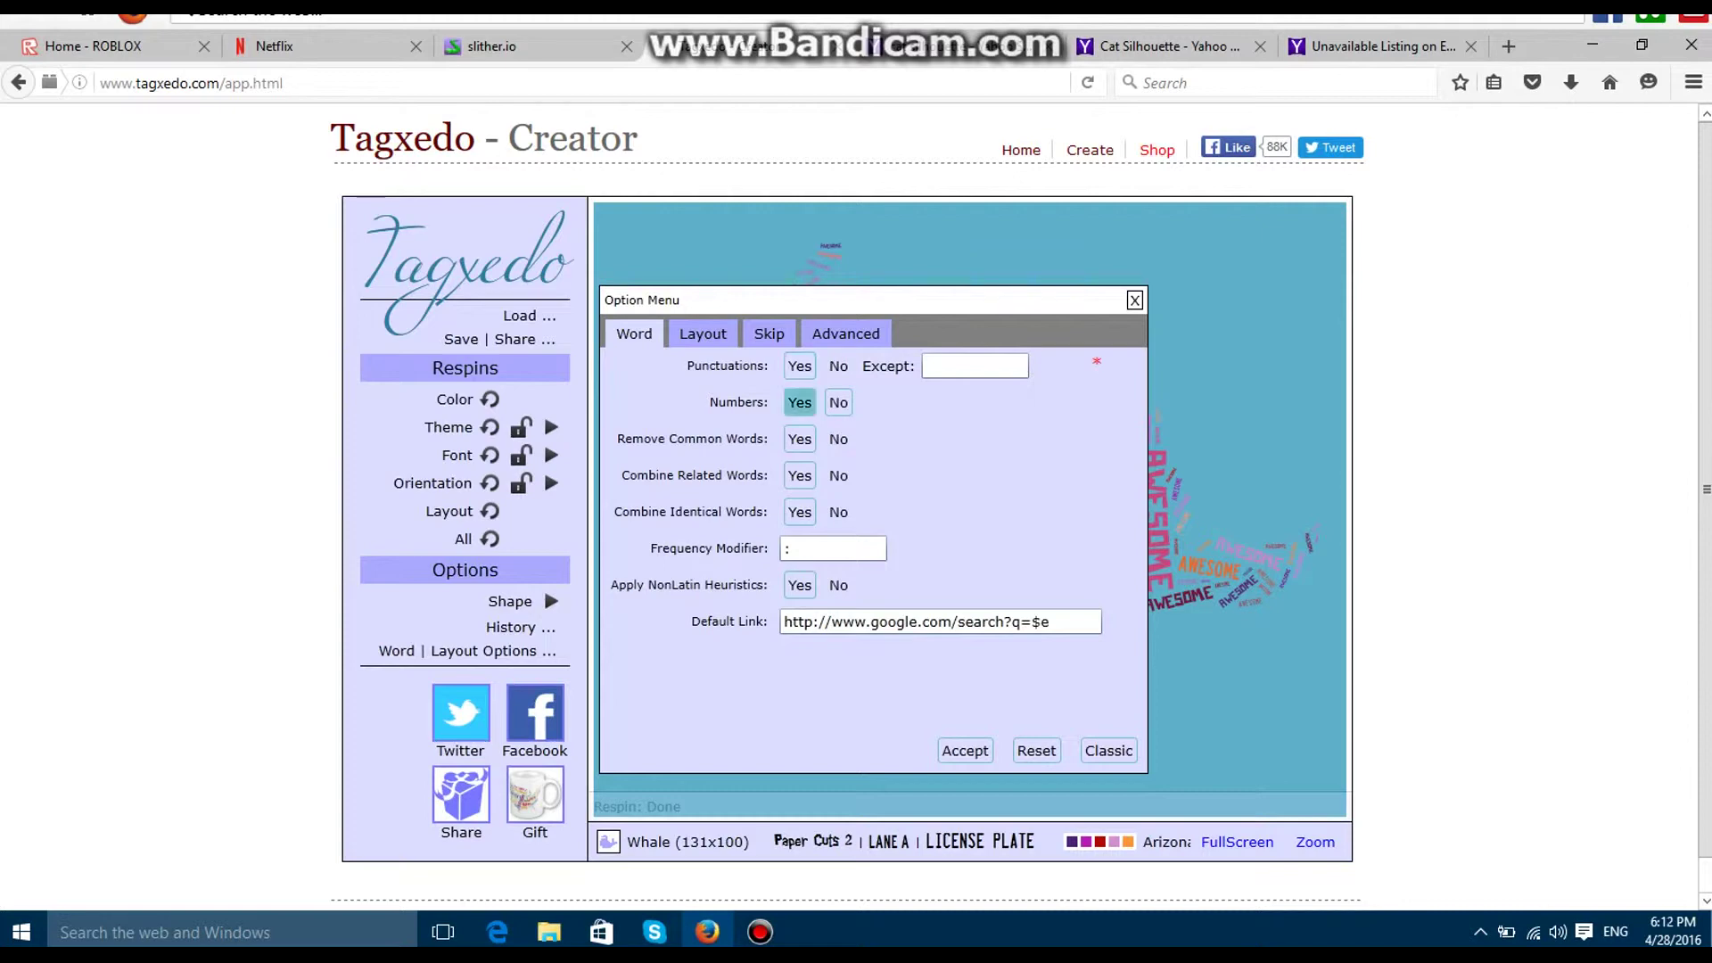
click(799, 402)
click(838, 439)
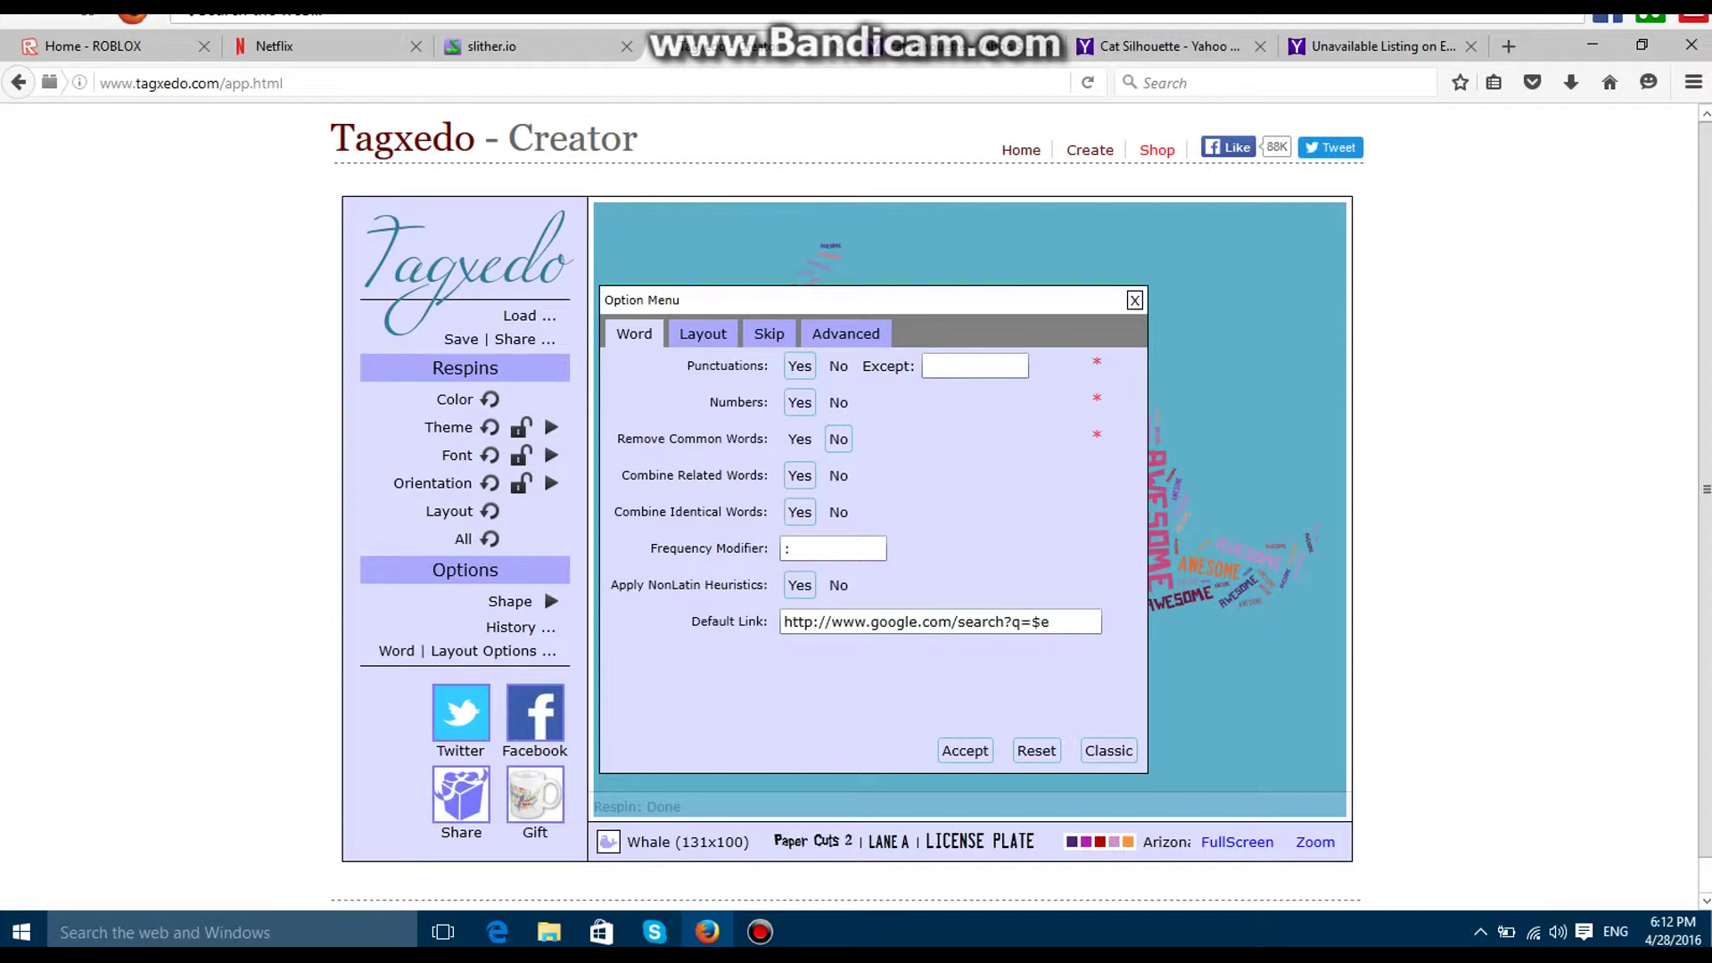
click(965, 750)
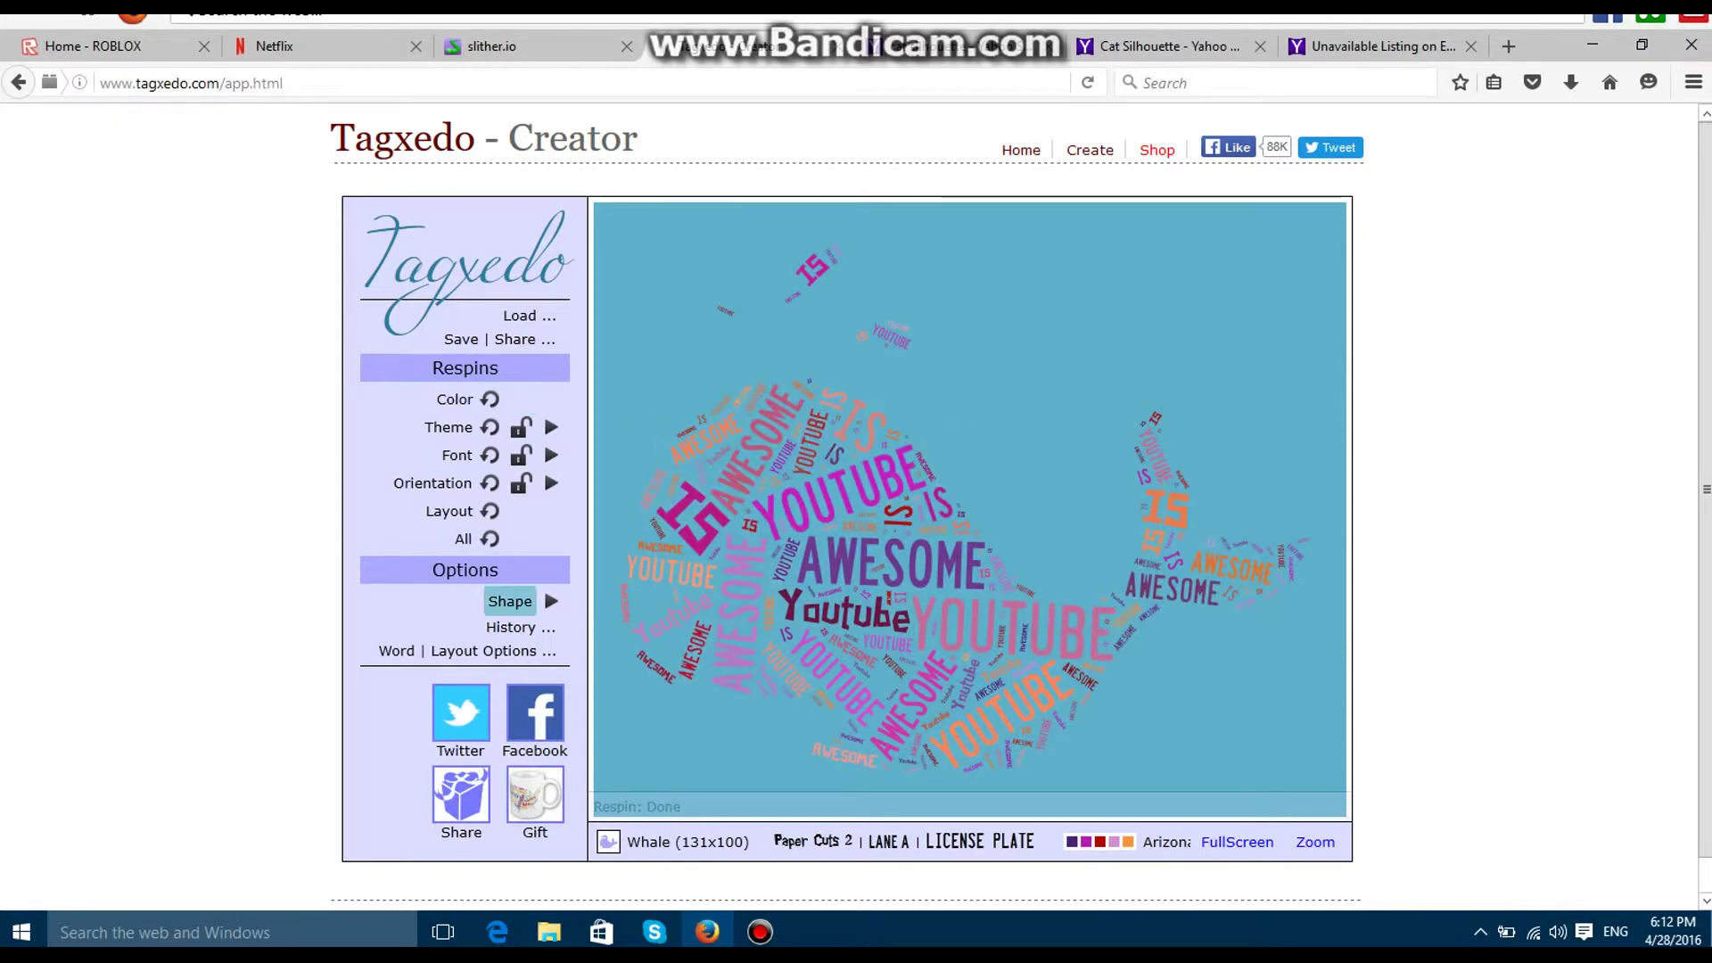
Lighten the custom background to a near-white tint in the advanced options and accept it.
click(481, 651)
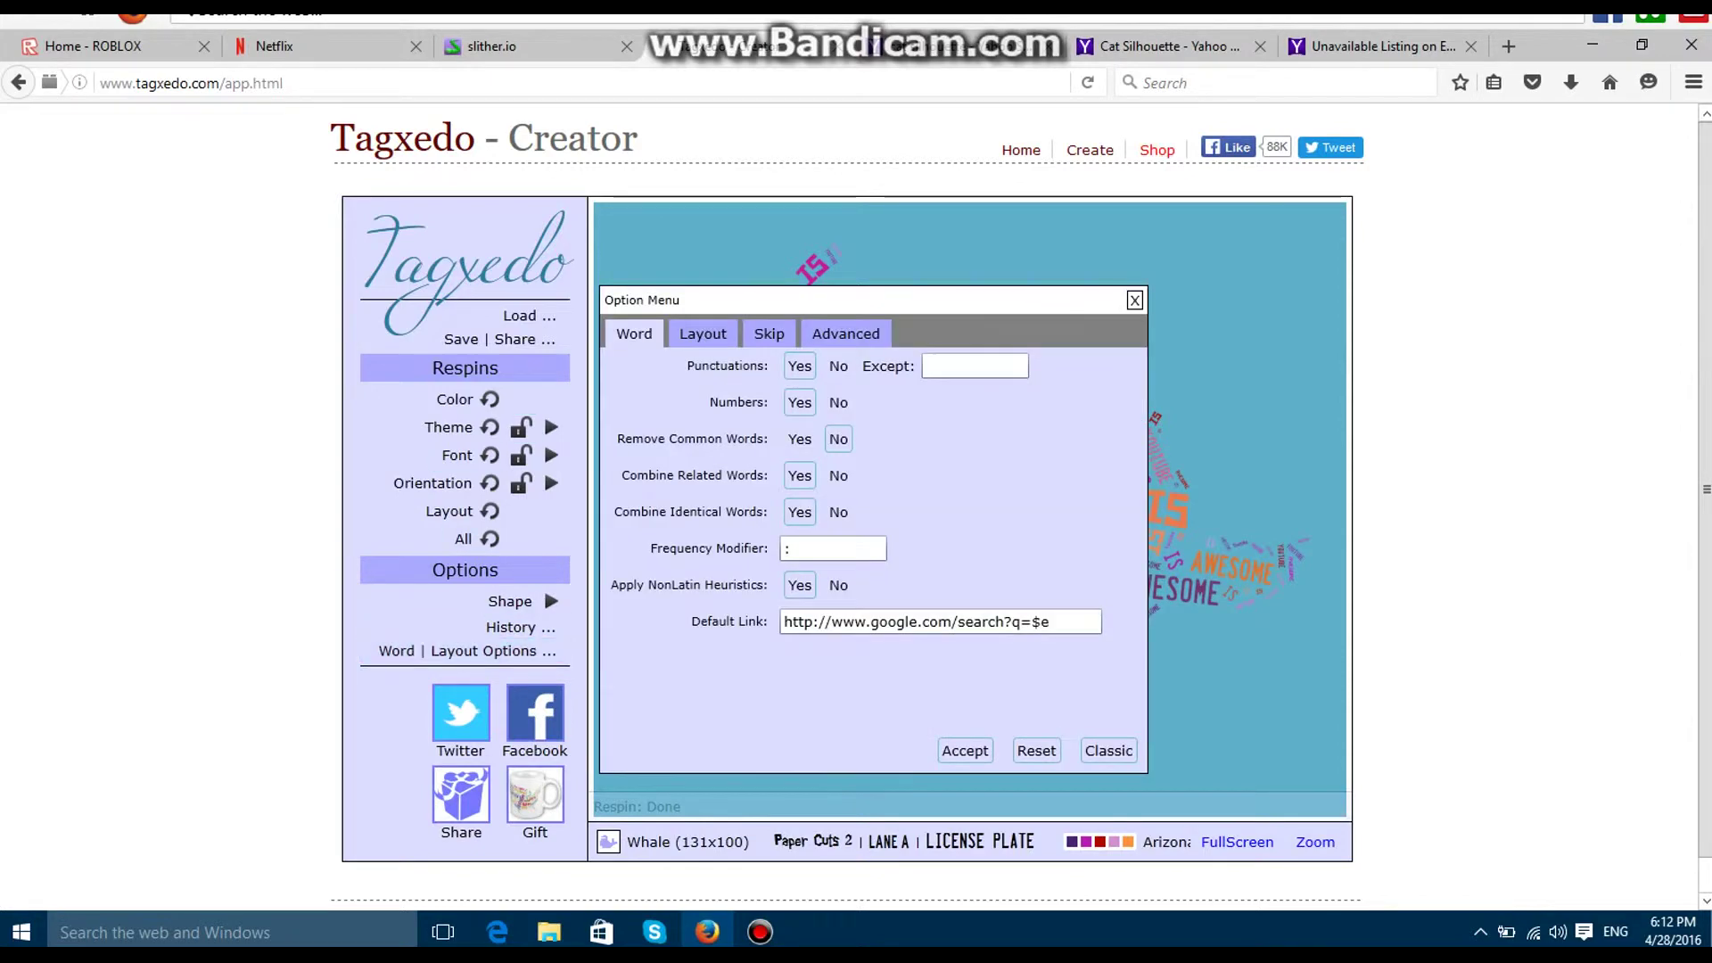
click(846, 334)
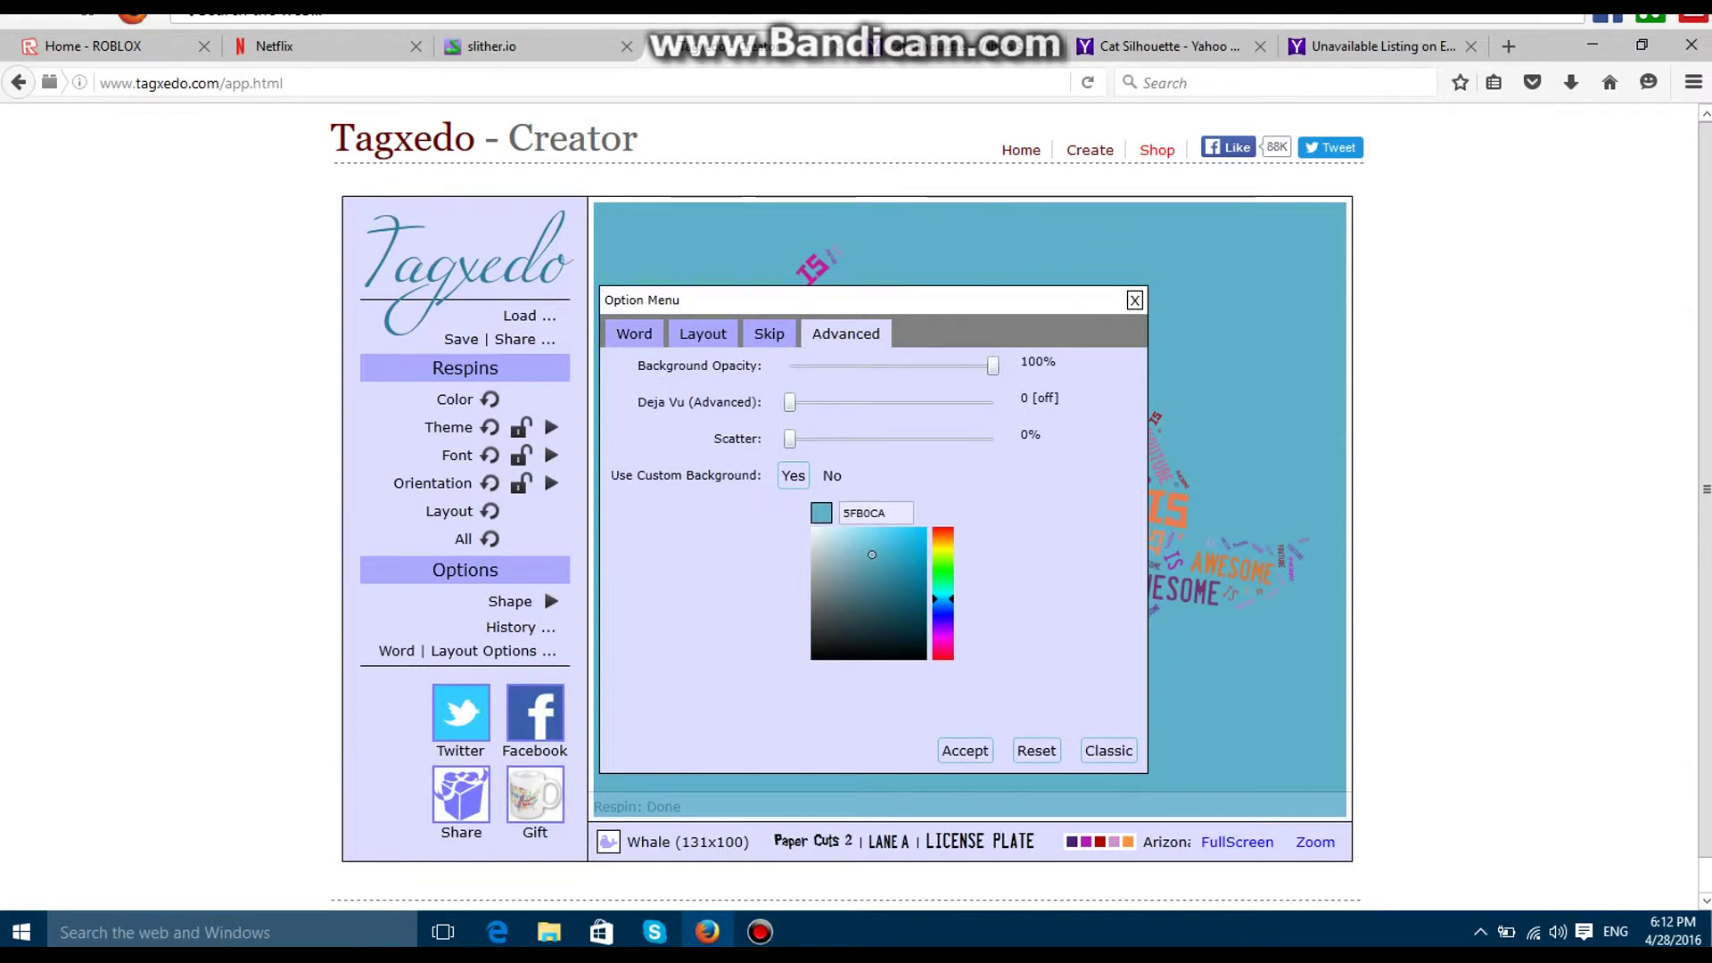
drag(872, 555, 813, 532)
click(965, 750)
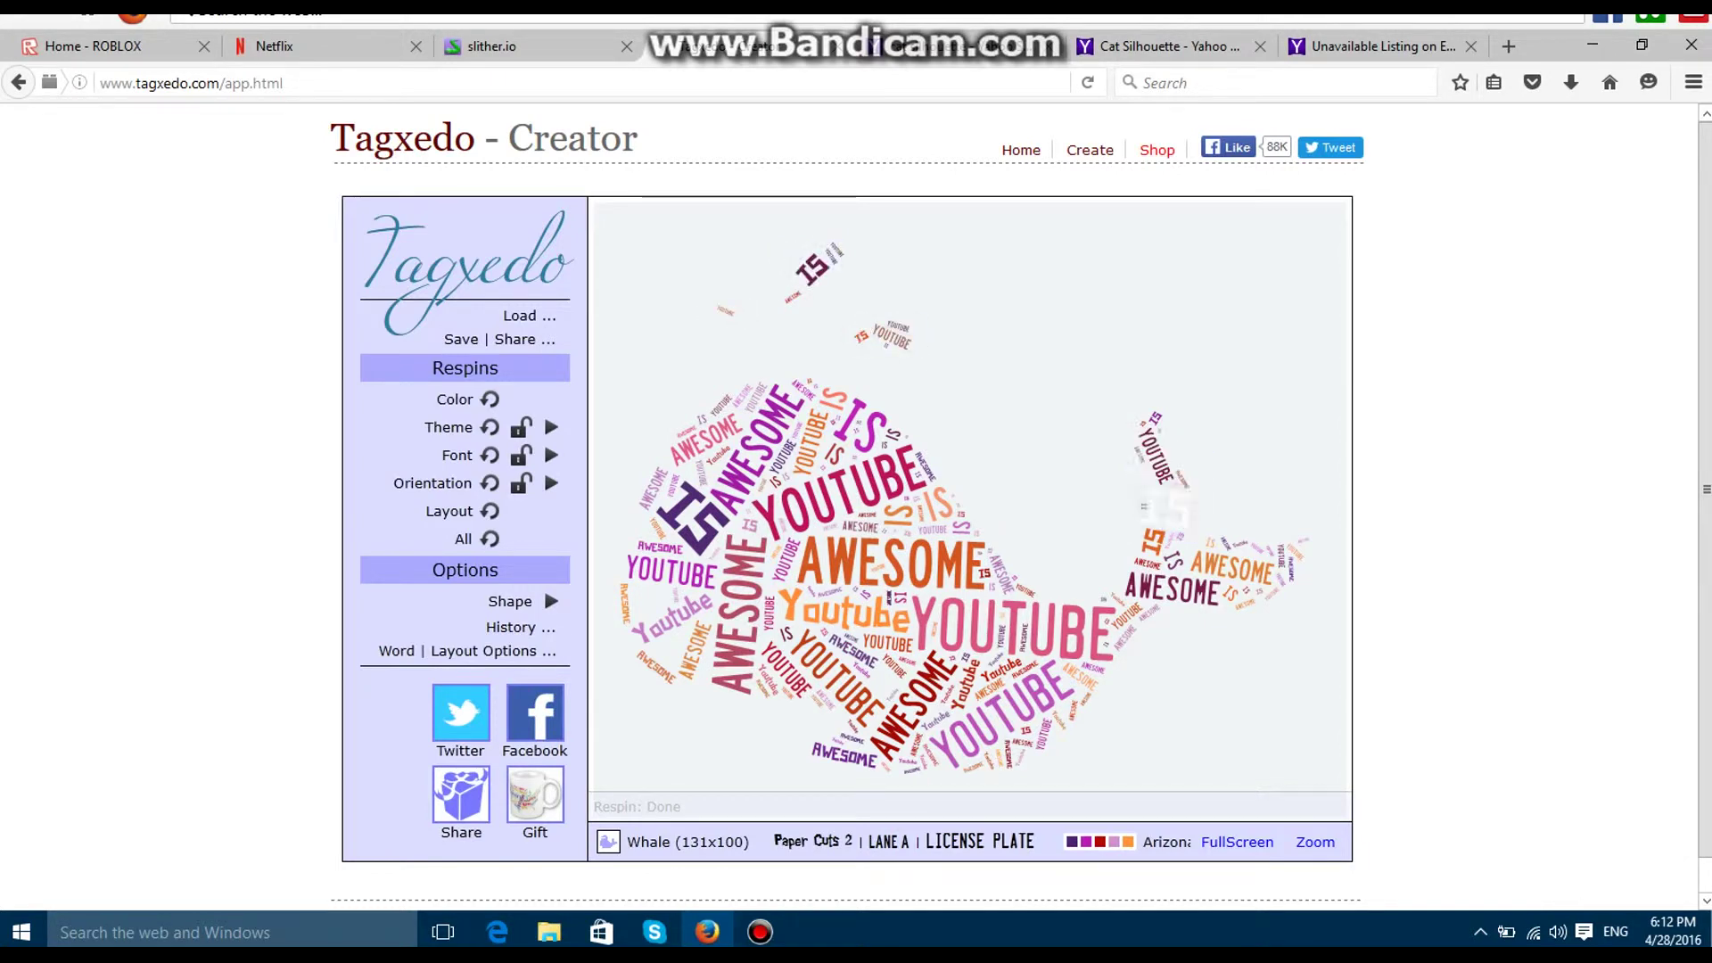
Save the cloud as a 250KP JPG named "Awesome MO" in the Random folder and dismiss the sharing prompt.
click(461, 339)
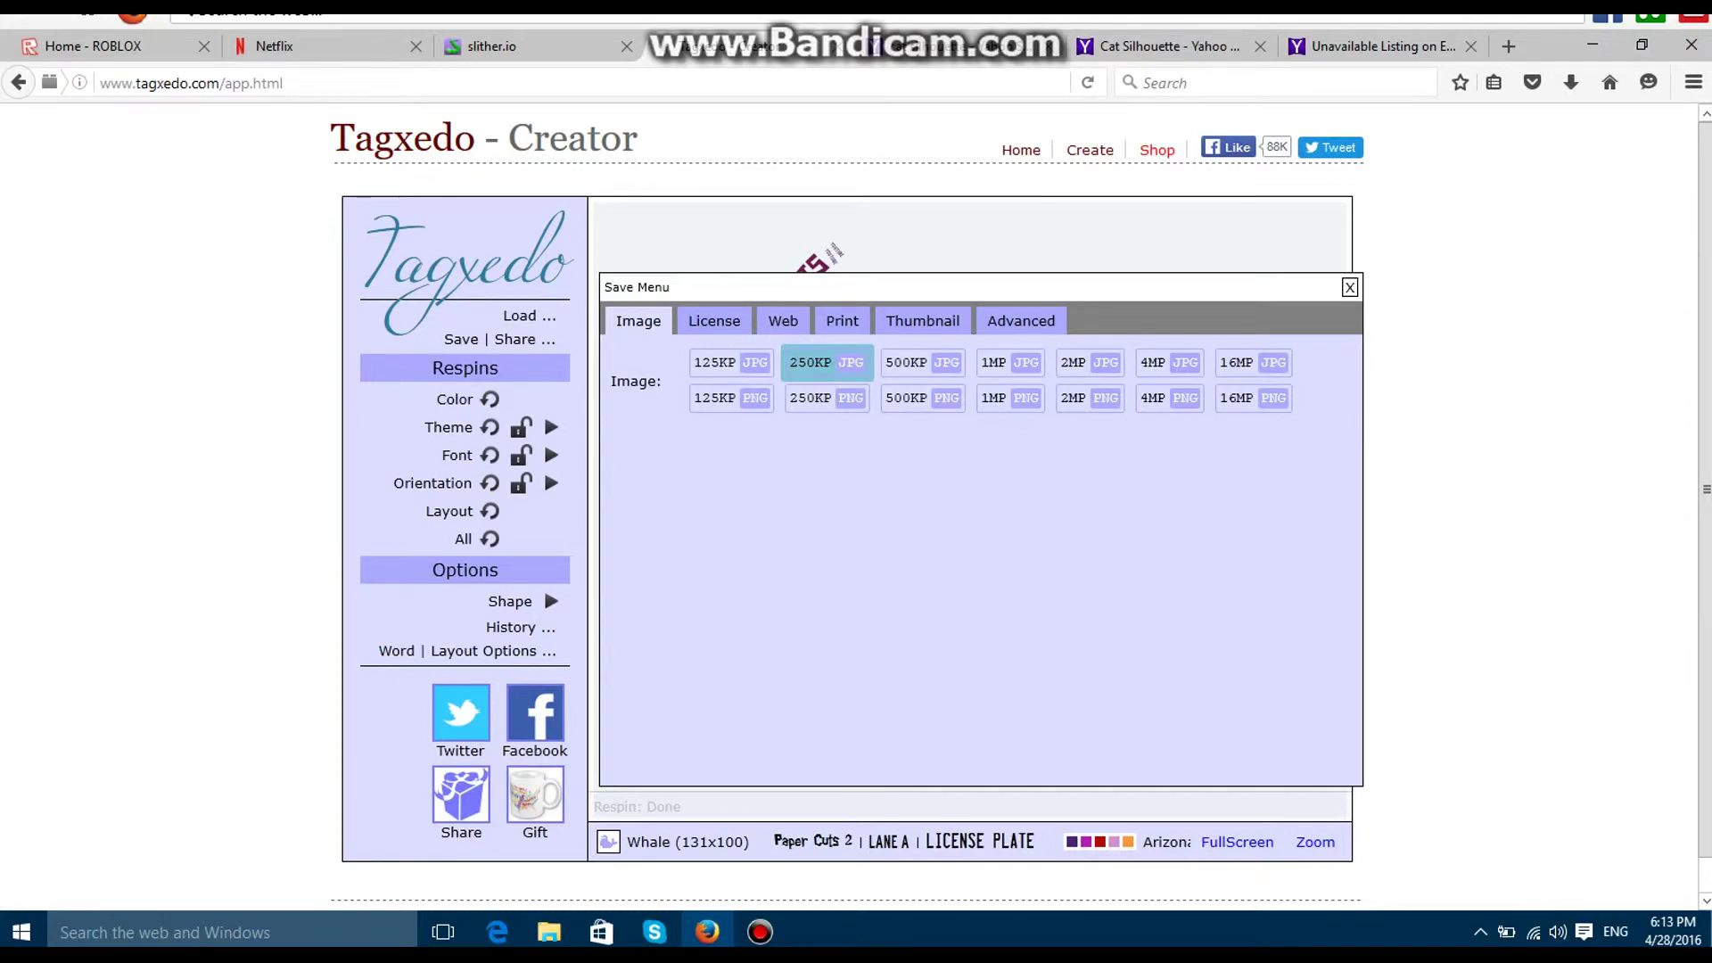
click(826, 362)
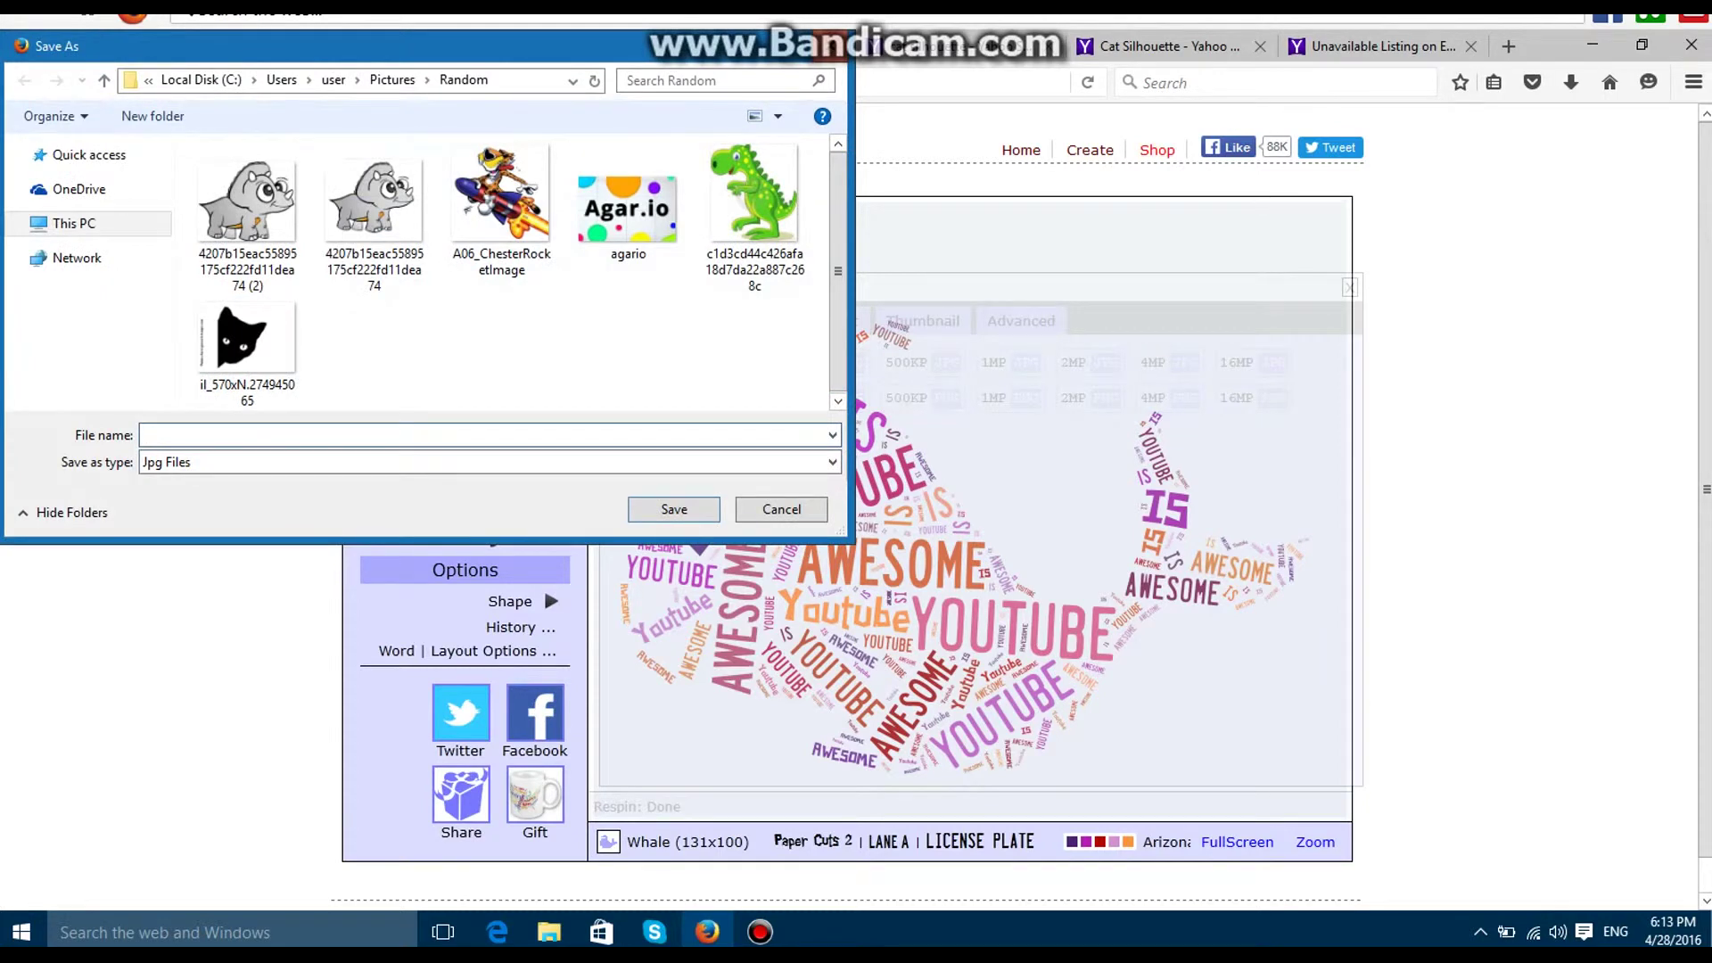
text(Awesome)
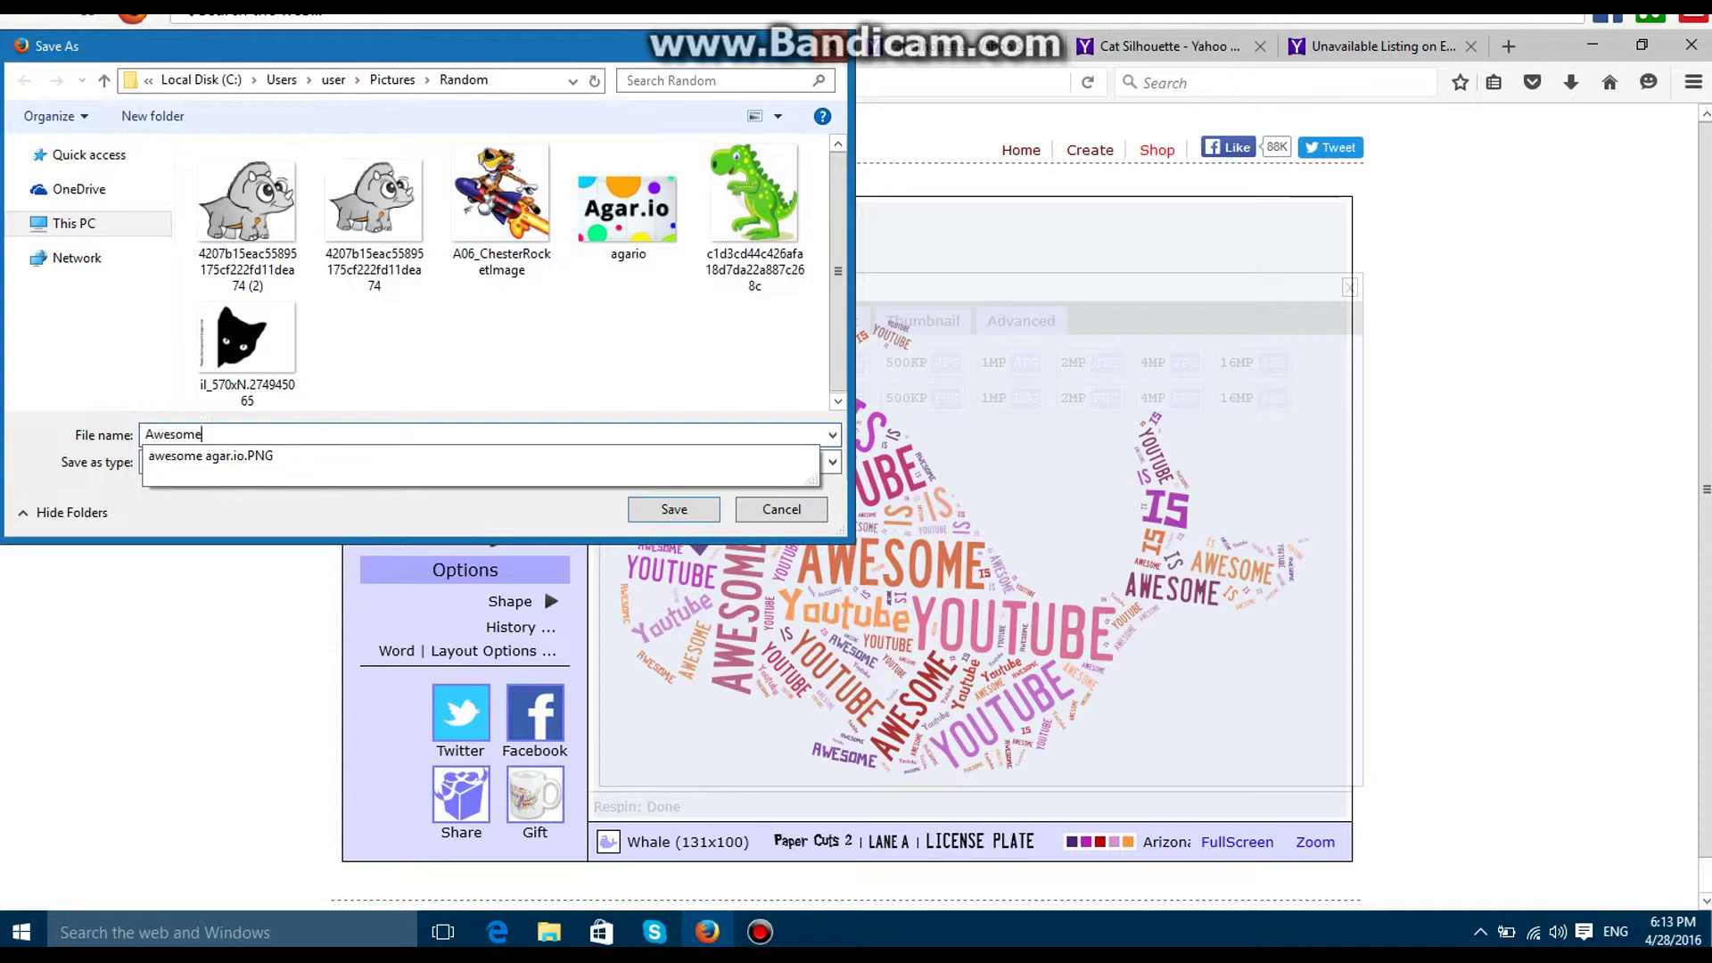
text( MO)
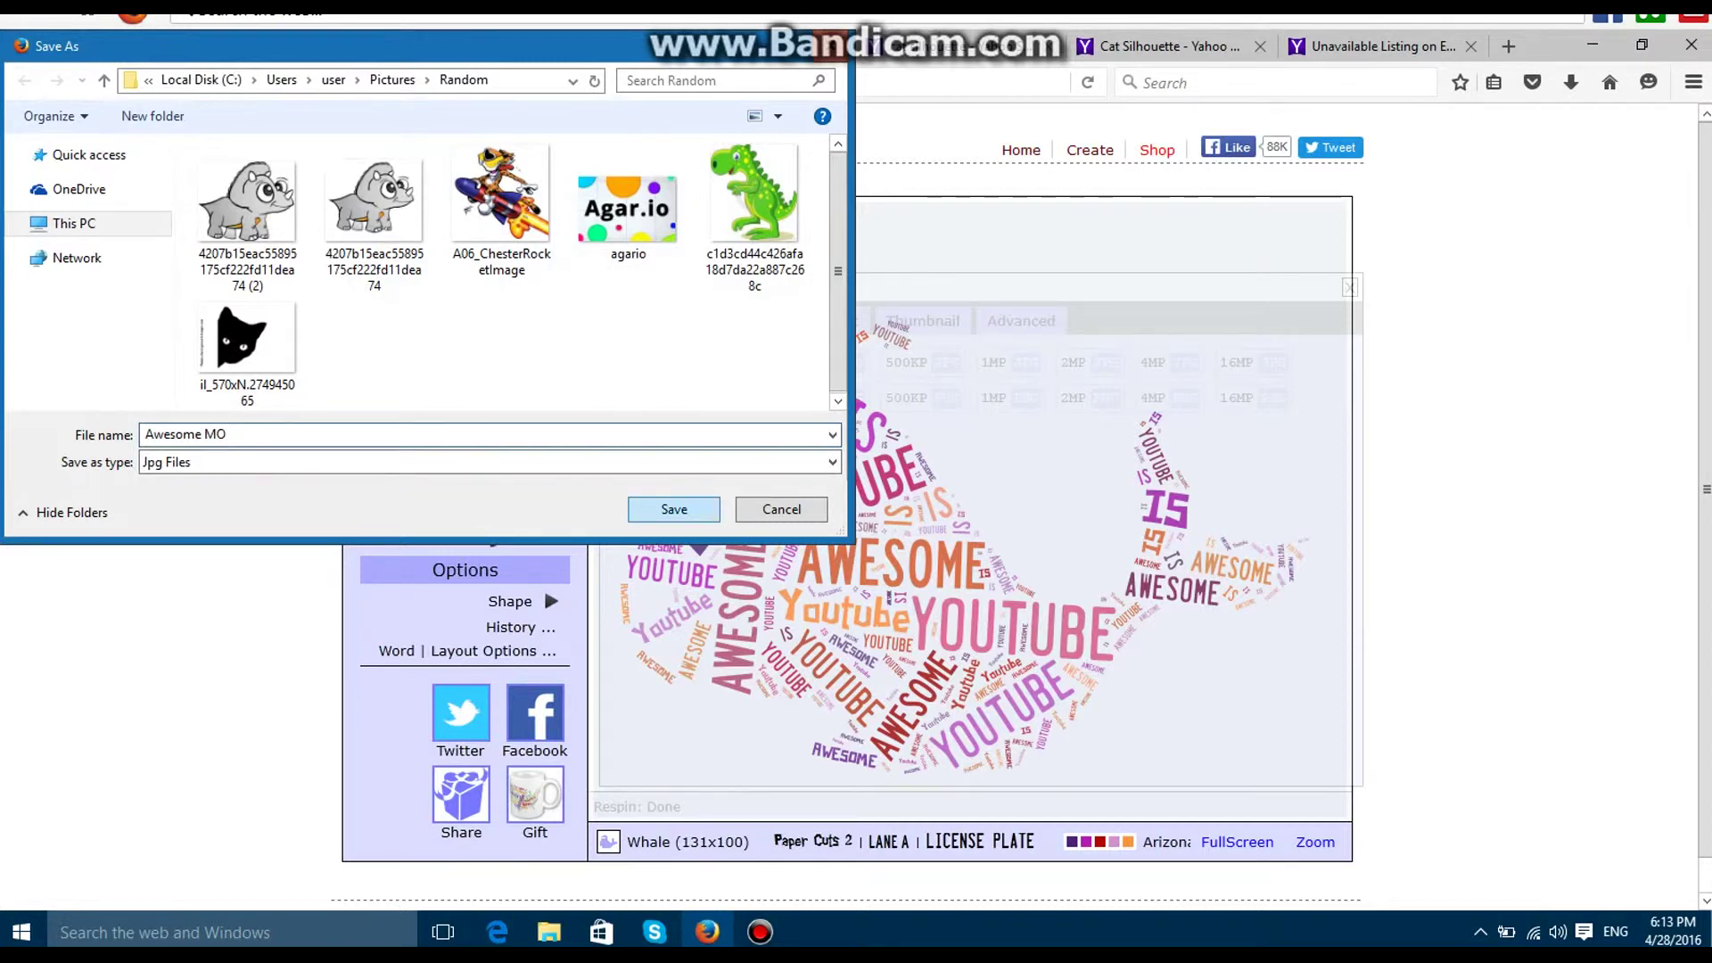
key(Return)
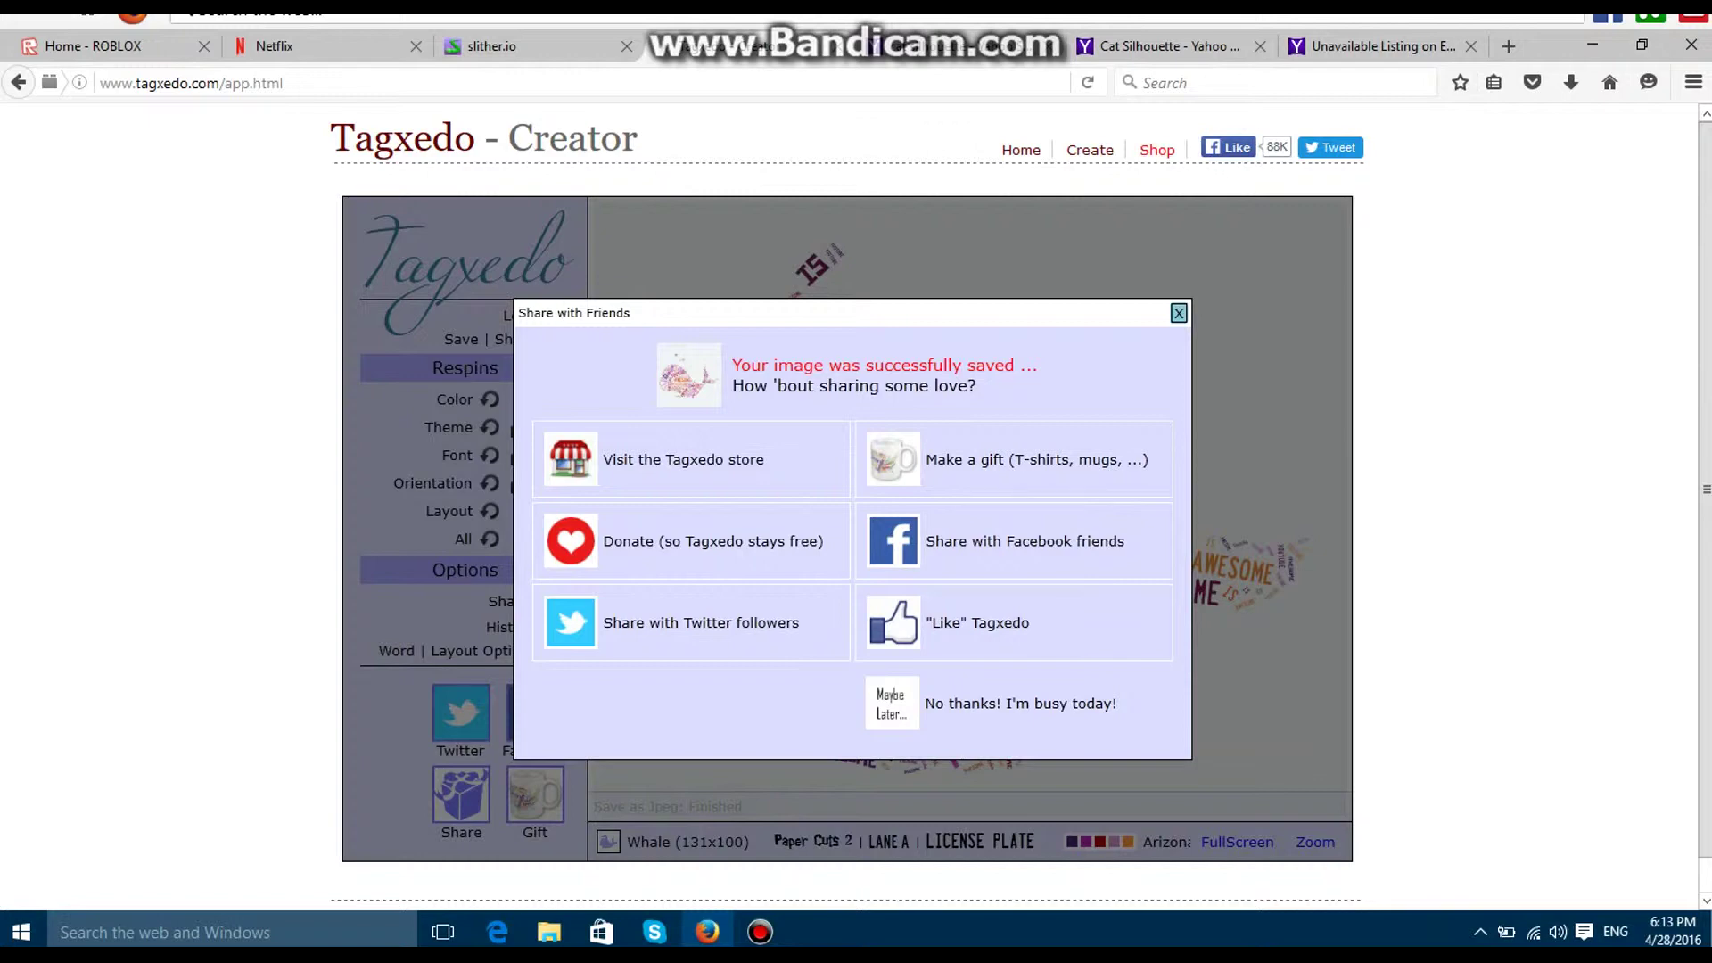
click(1177, 313)
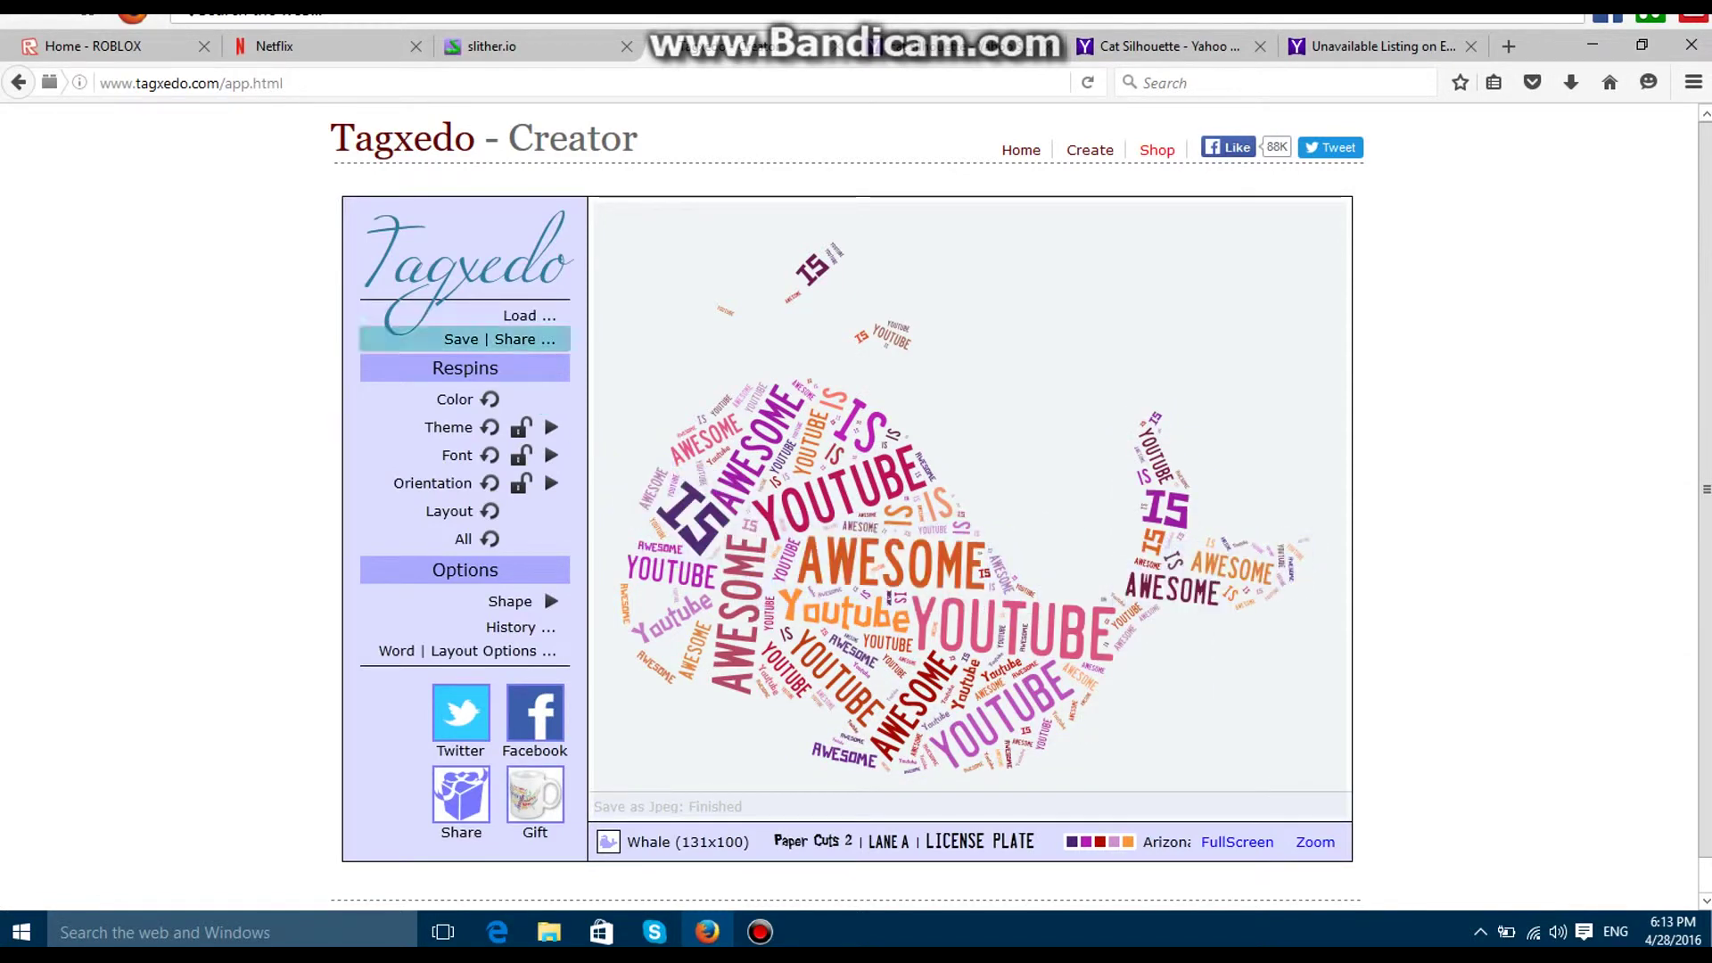
Open gmail.com in a new browser tab and start a new message with the formatting options shown.
click(461, 339)
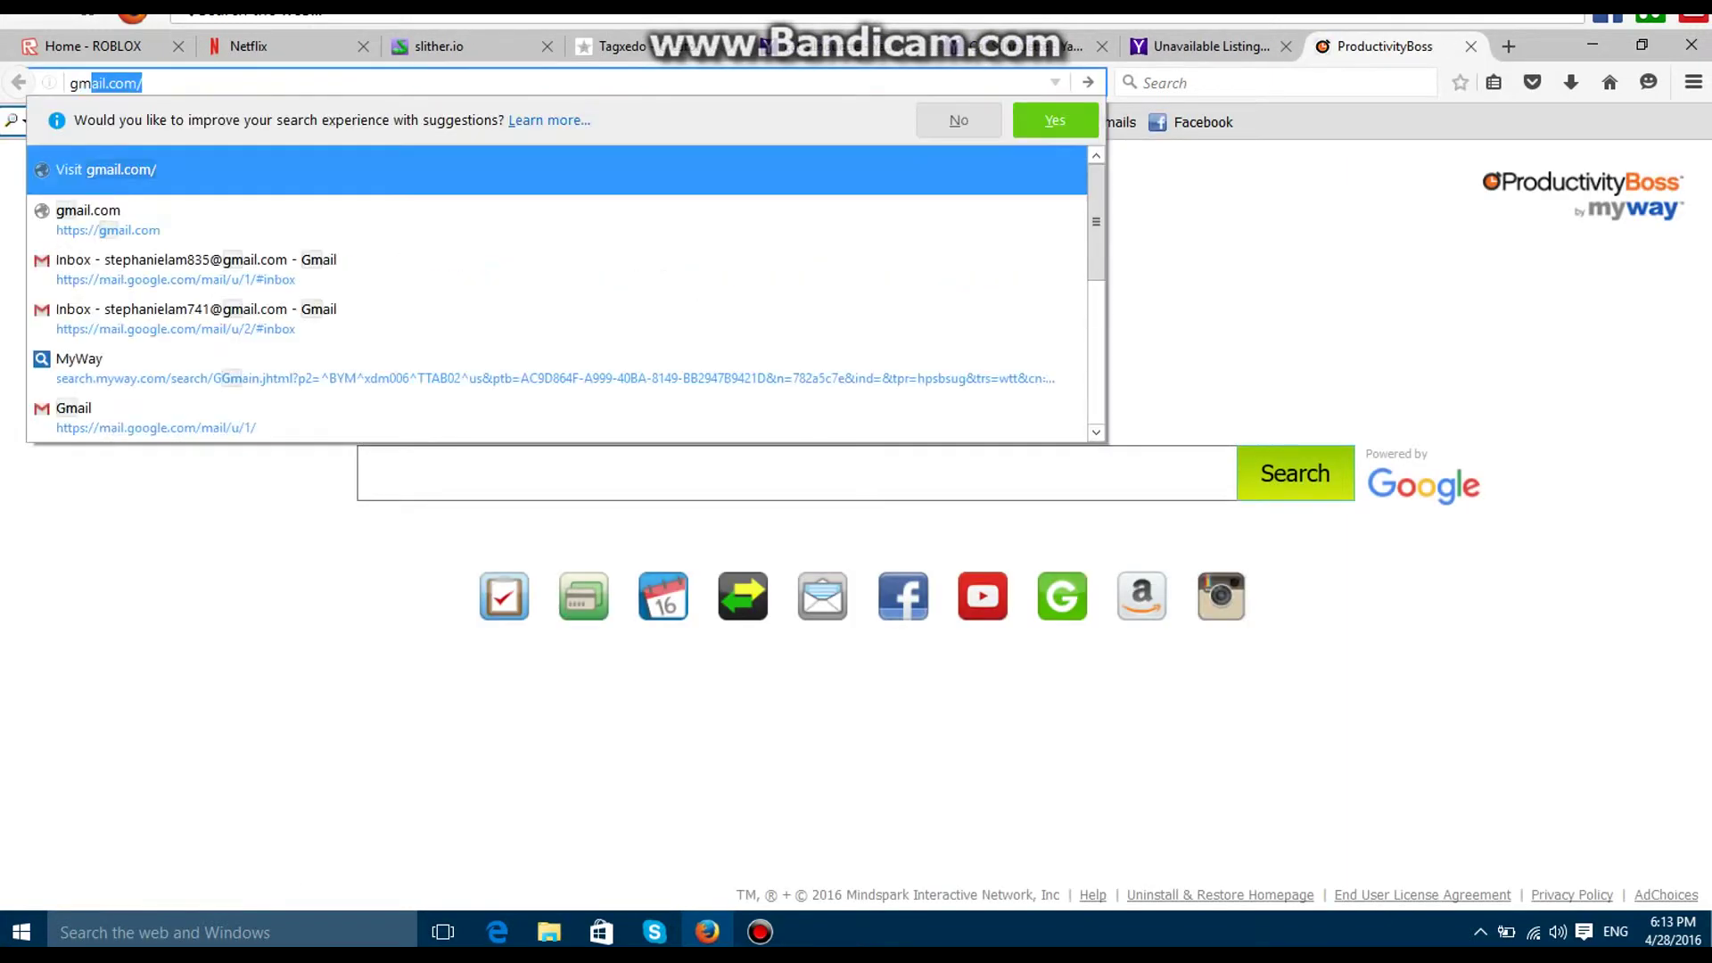
key(Return)
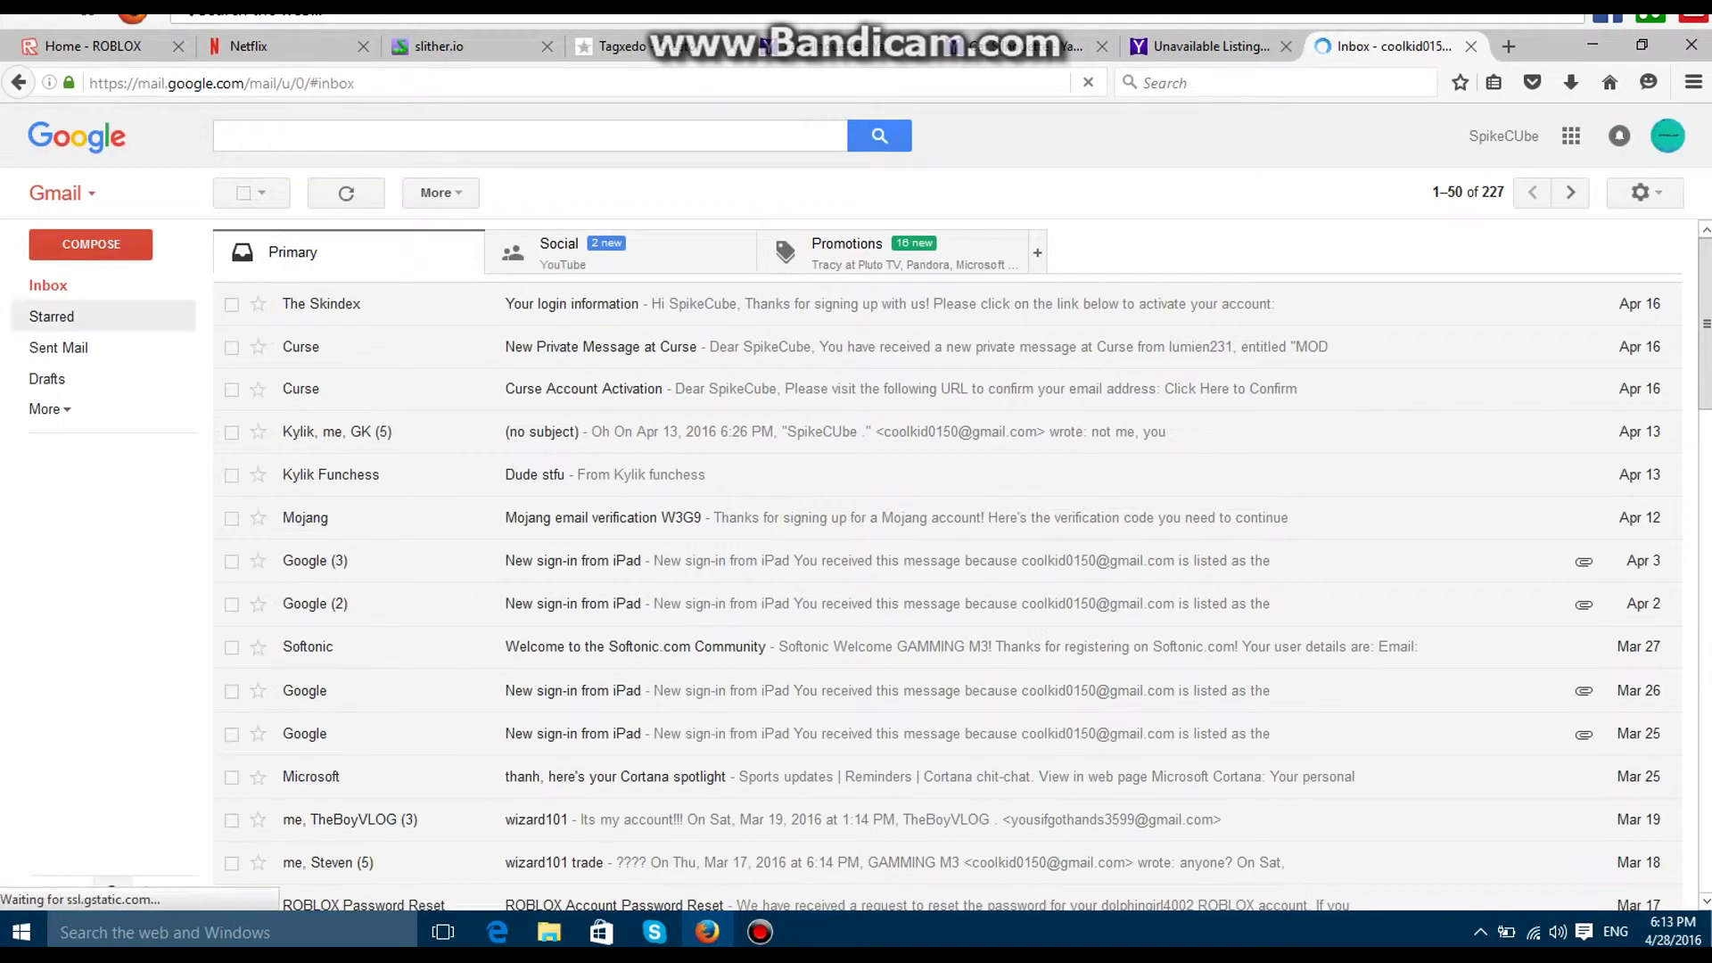
click(91, 243)
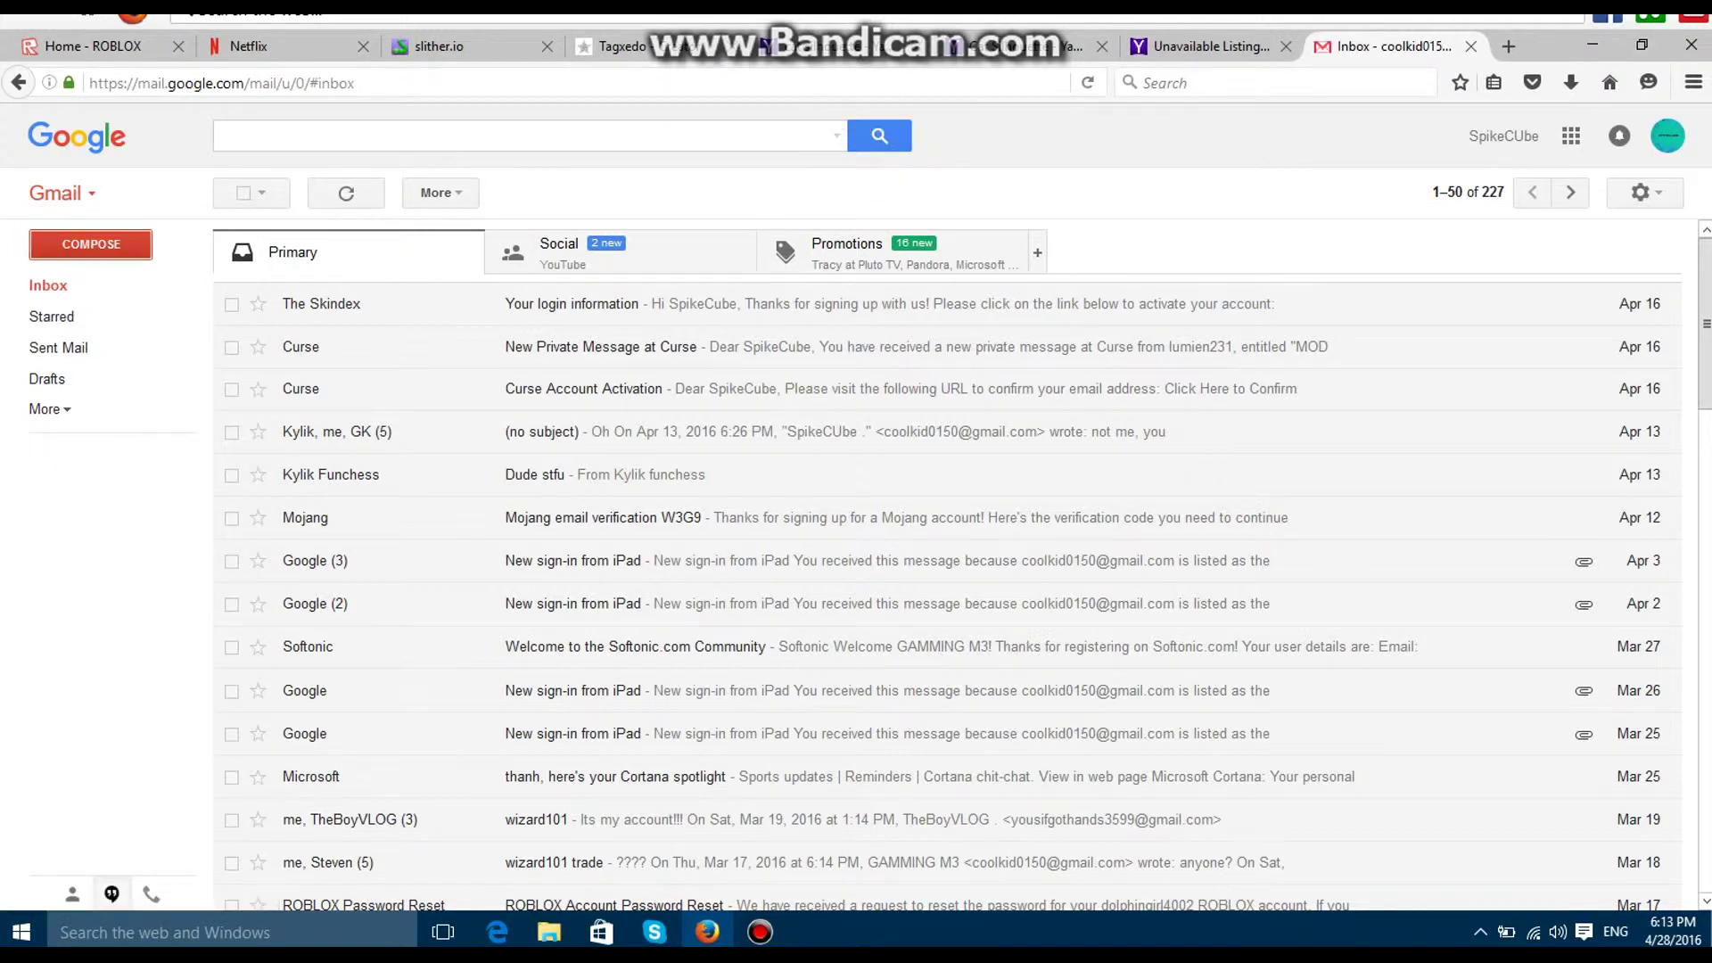
click(1175, 887)
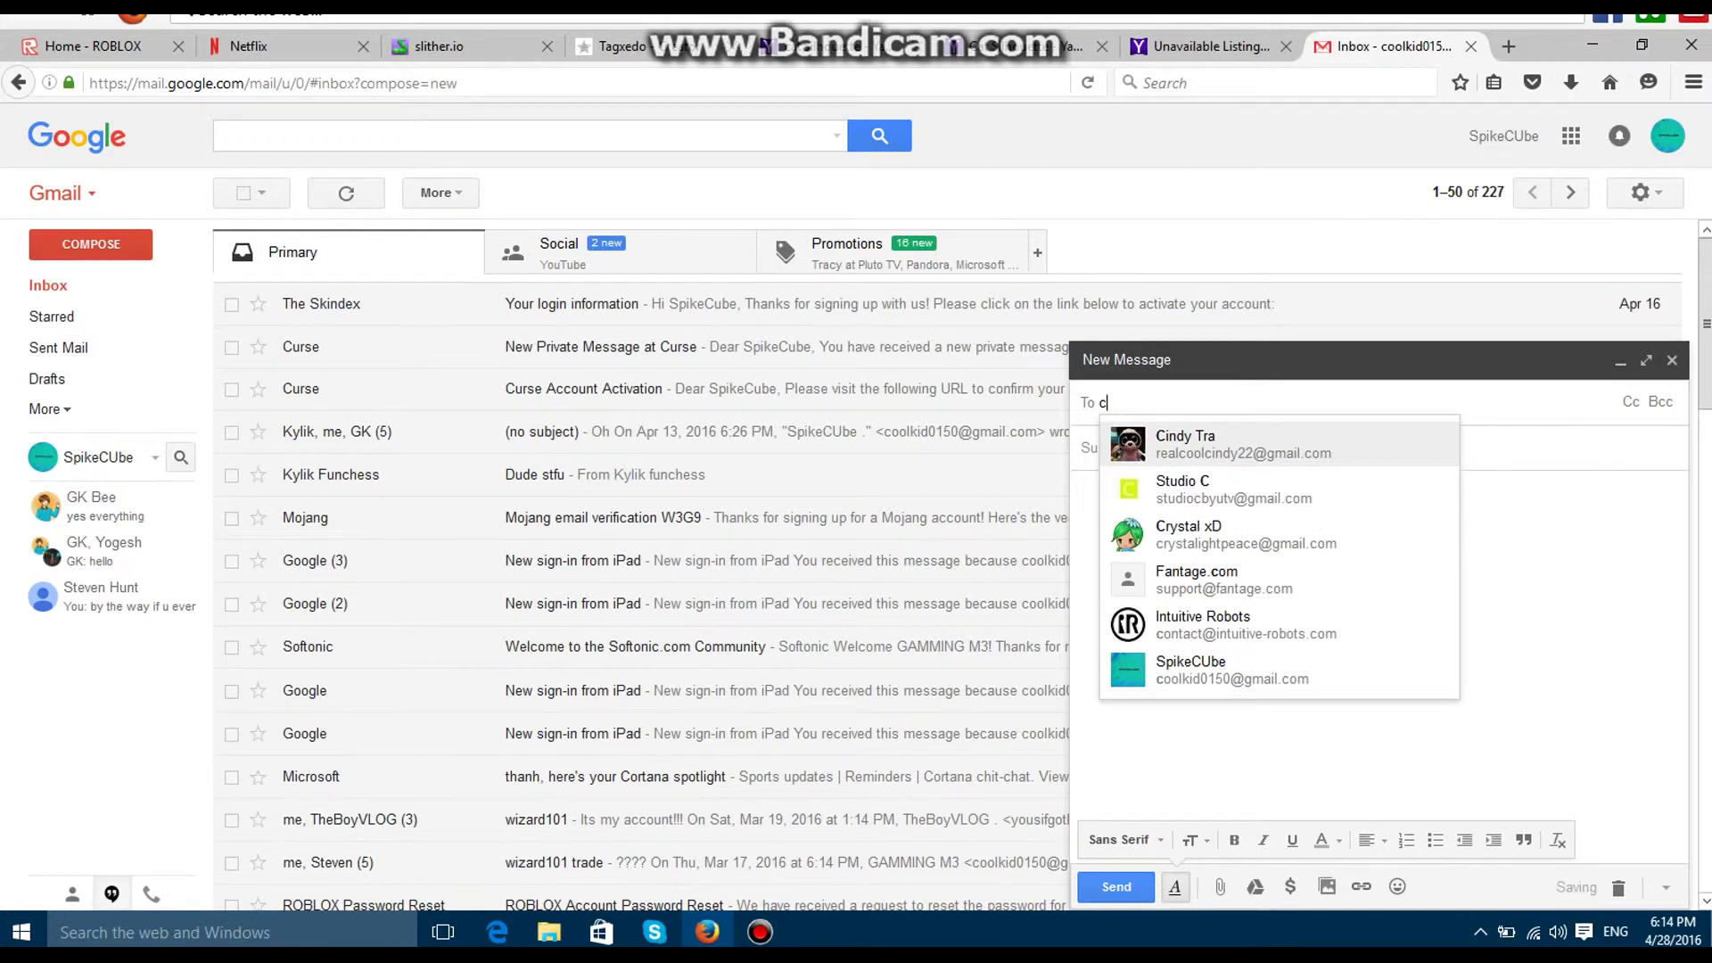
Address the message to the suggested contact and set its subject to "Awesome".
key(Return)
click(1104, 447)
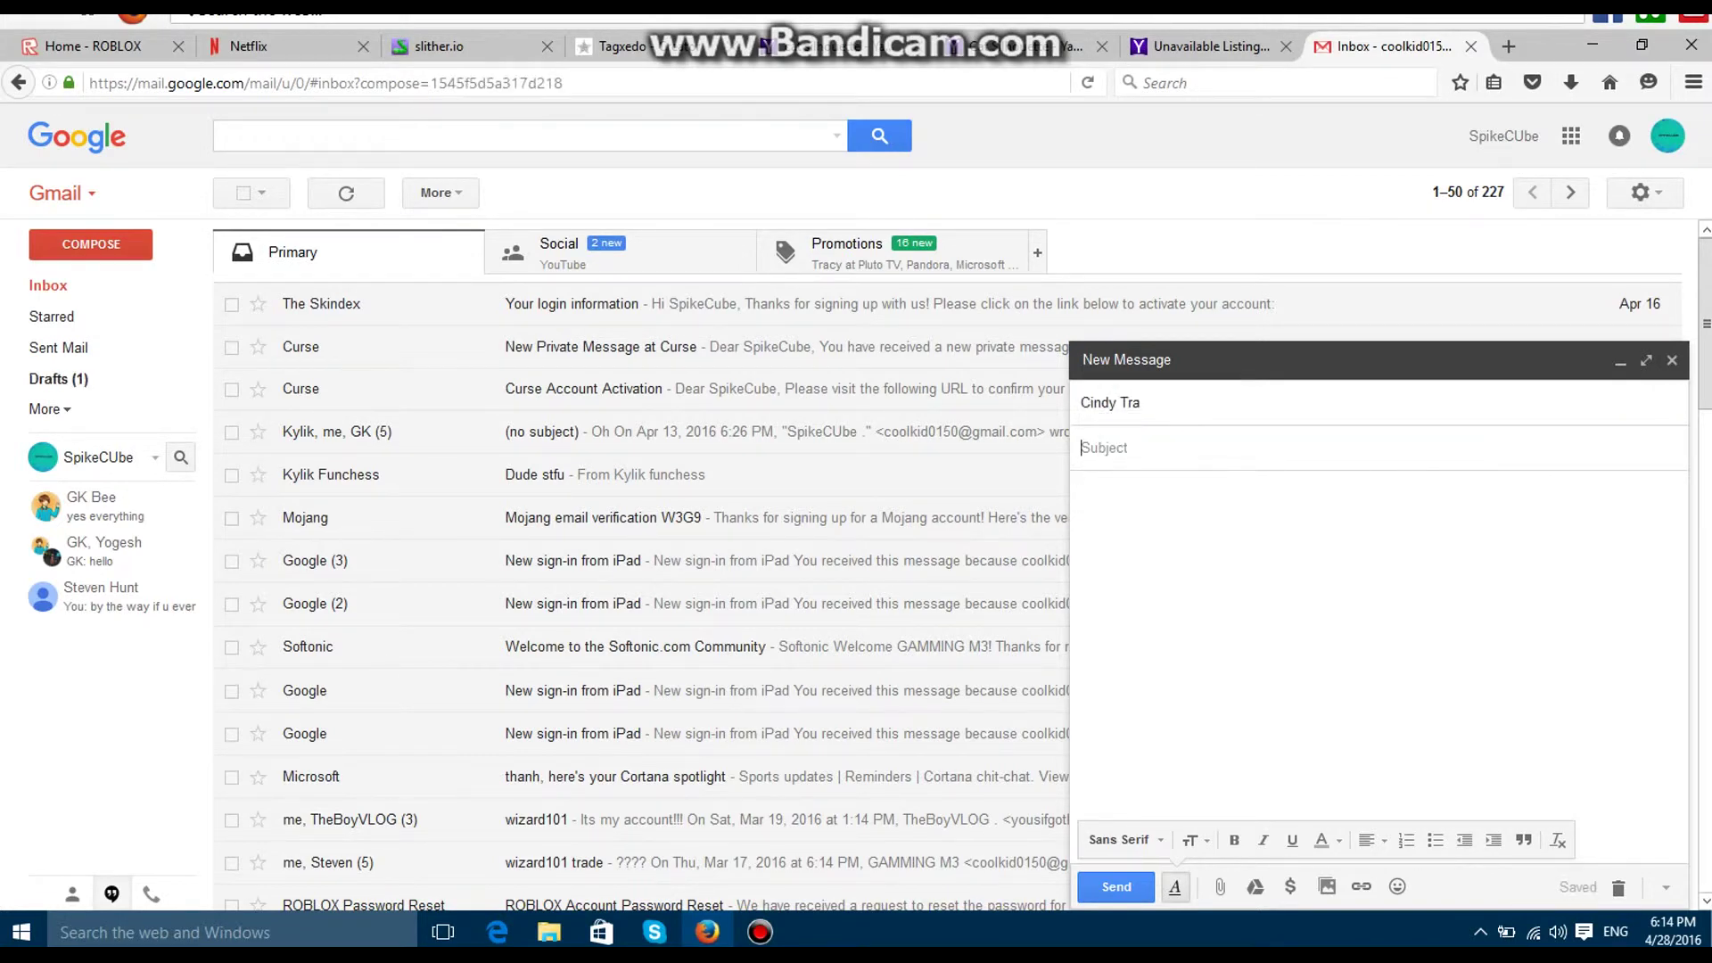
text(C)
key(BackSpace)
text(Awesome)
click(1082, 490)
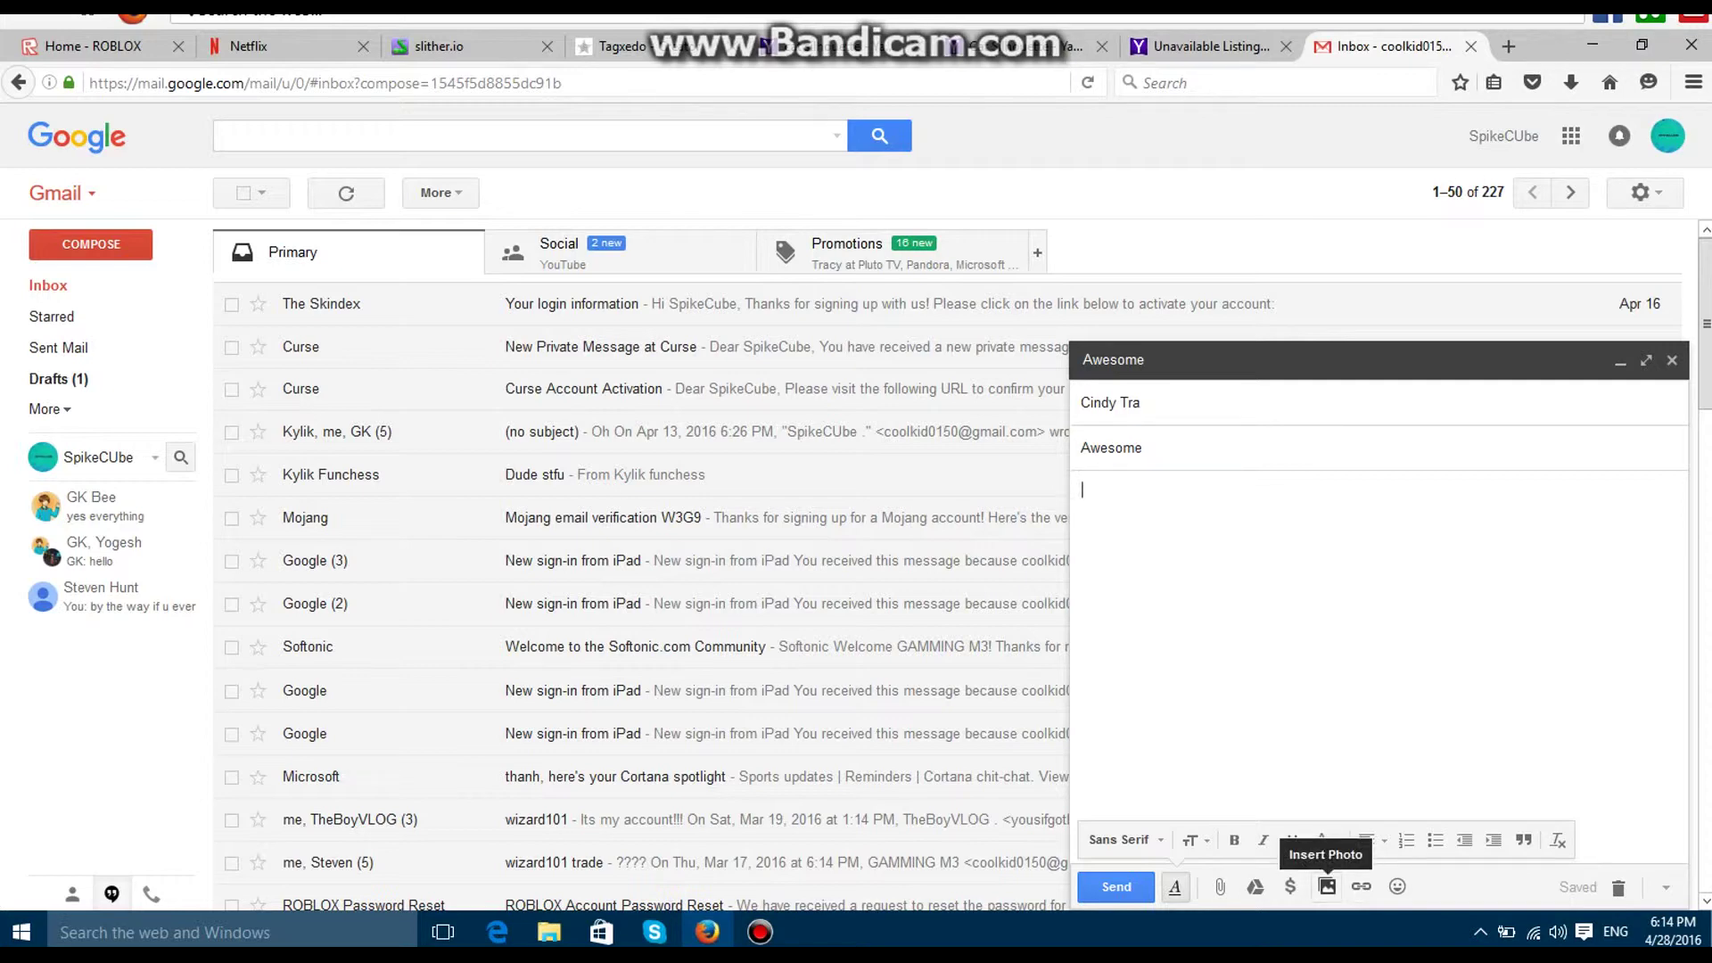
Insert the "Awesome MO" picture from the Random folder inline in the message body.
click(1327, 885)
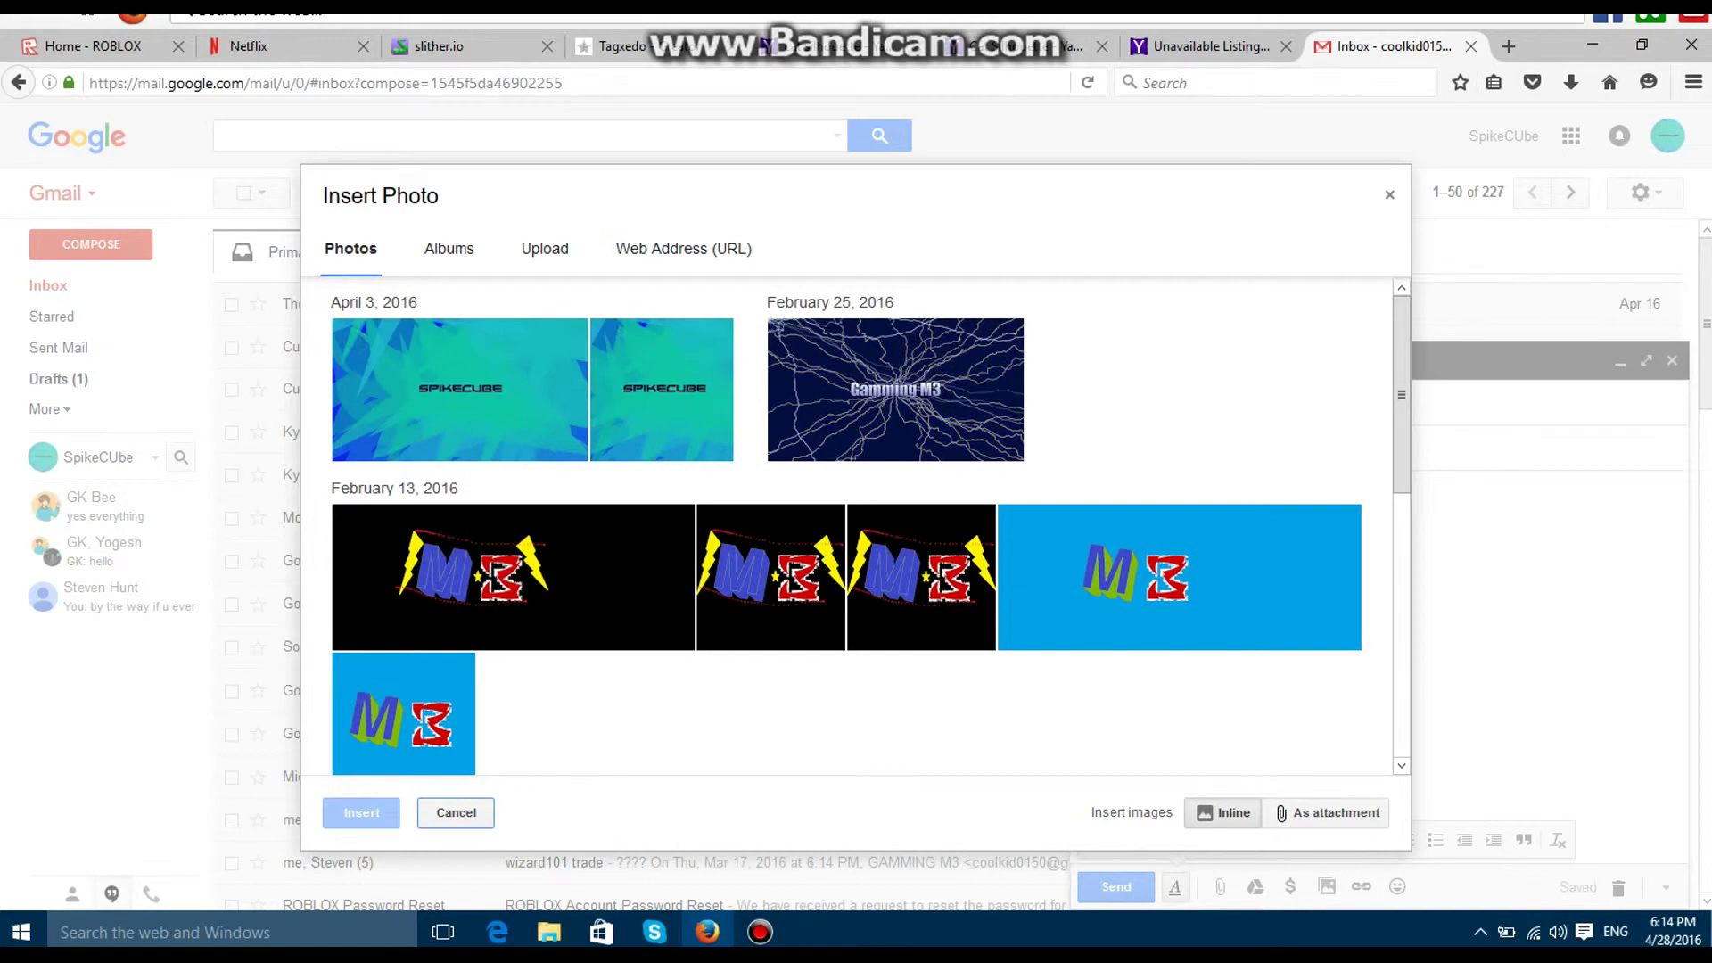
mouse_move(1401, 394)
mouse_down()
mouse_move(1402, 600)
mouse_move(1402, 394)
mouse_up()
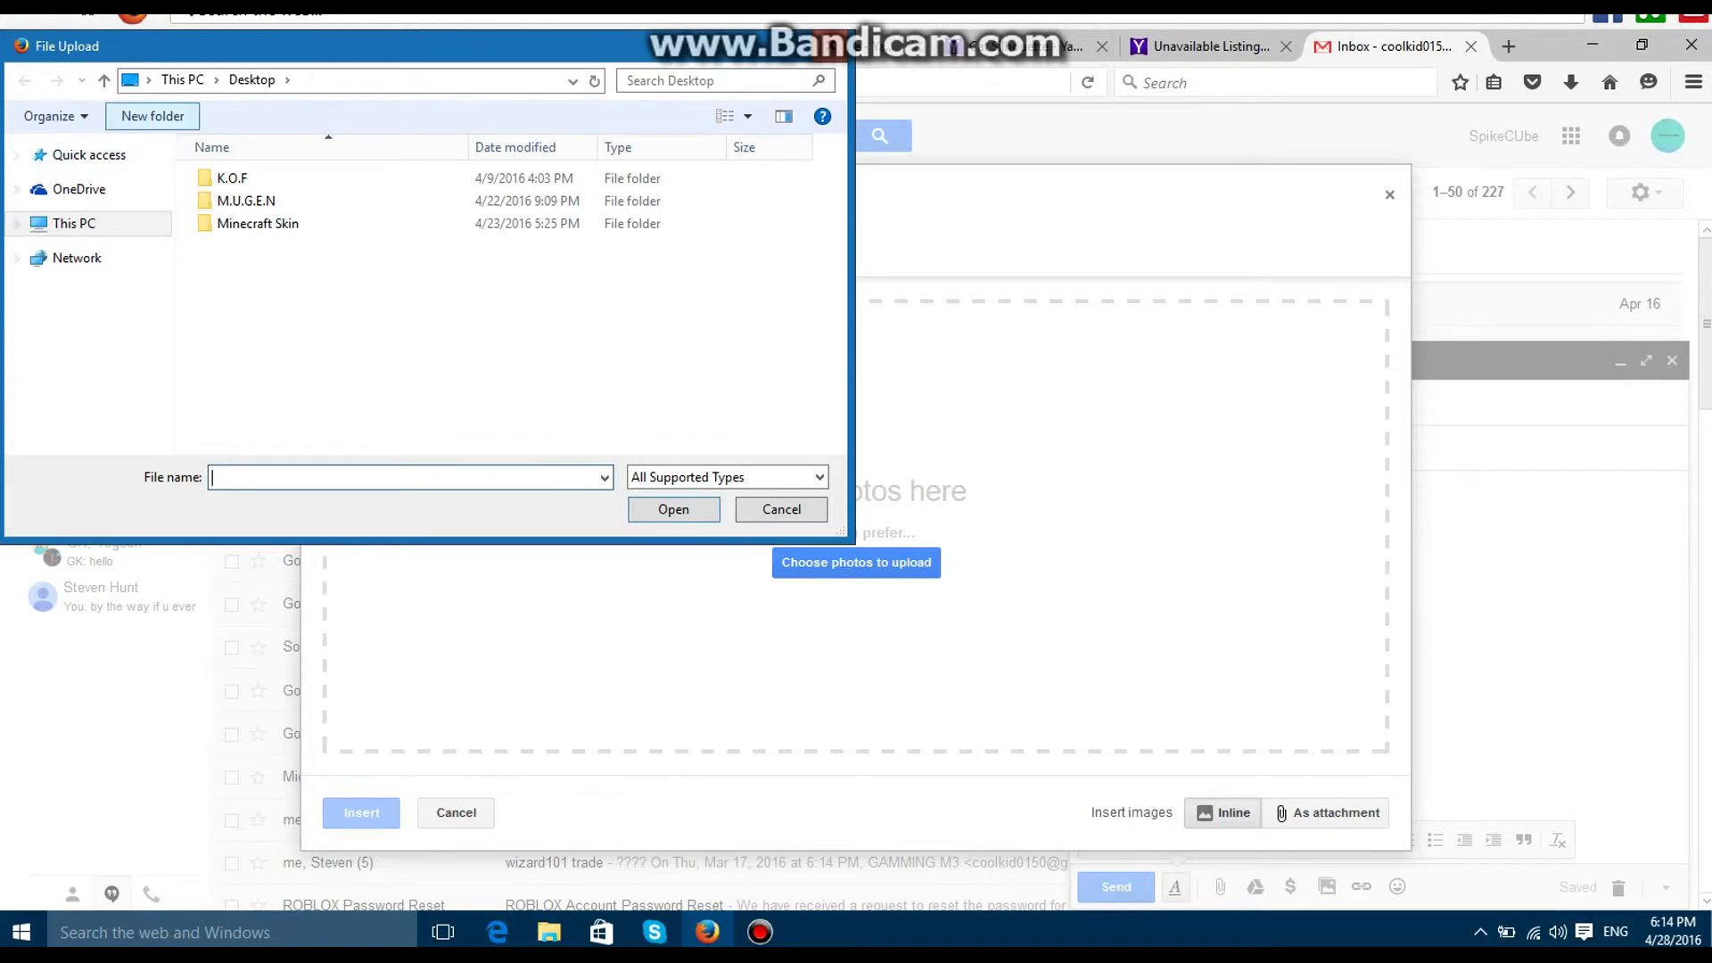
click(89, 154)
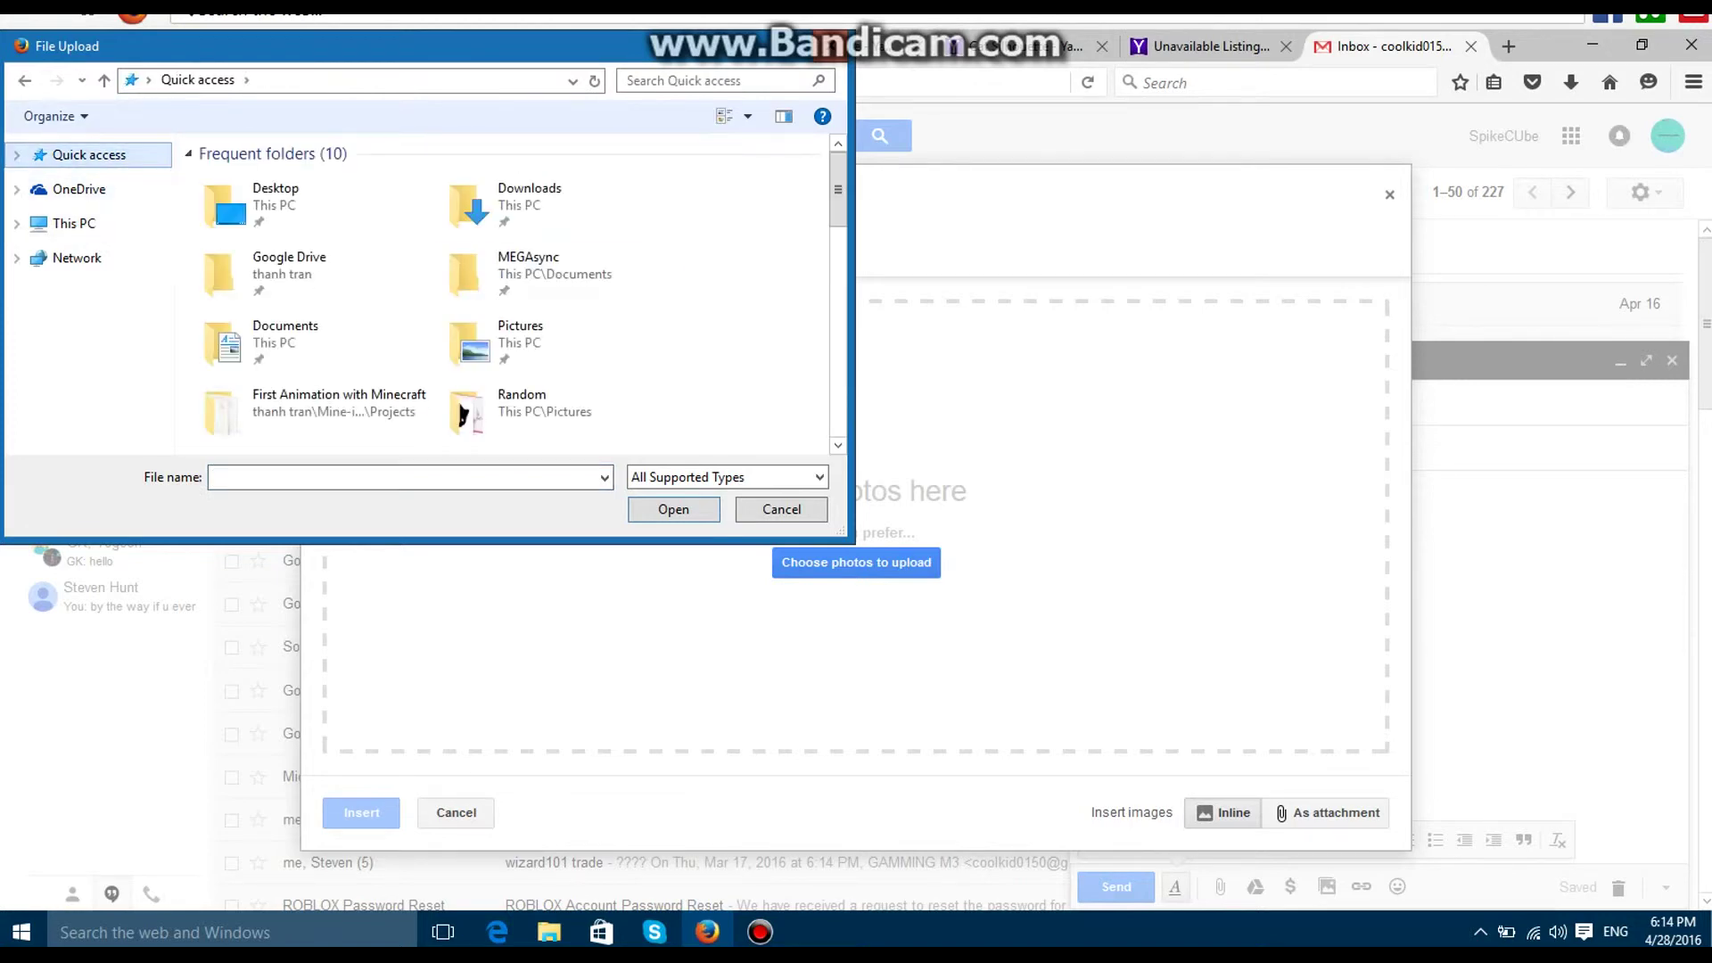
double_click(463, 415)
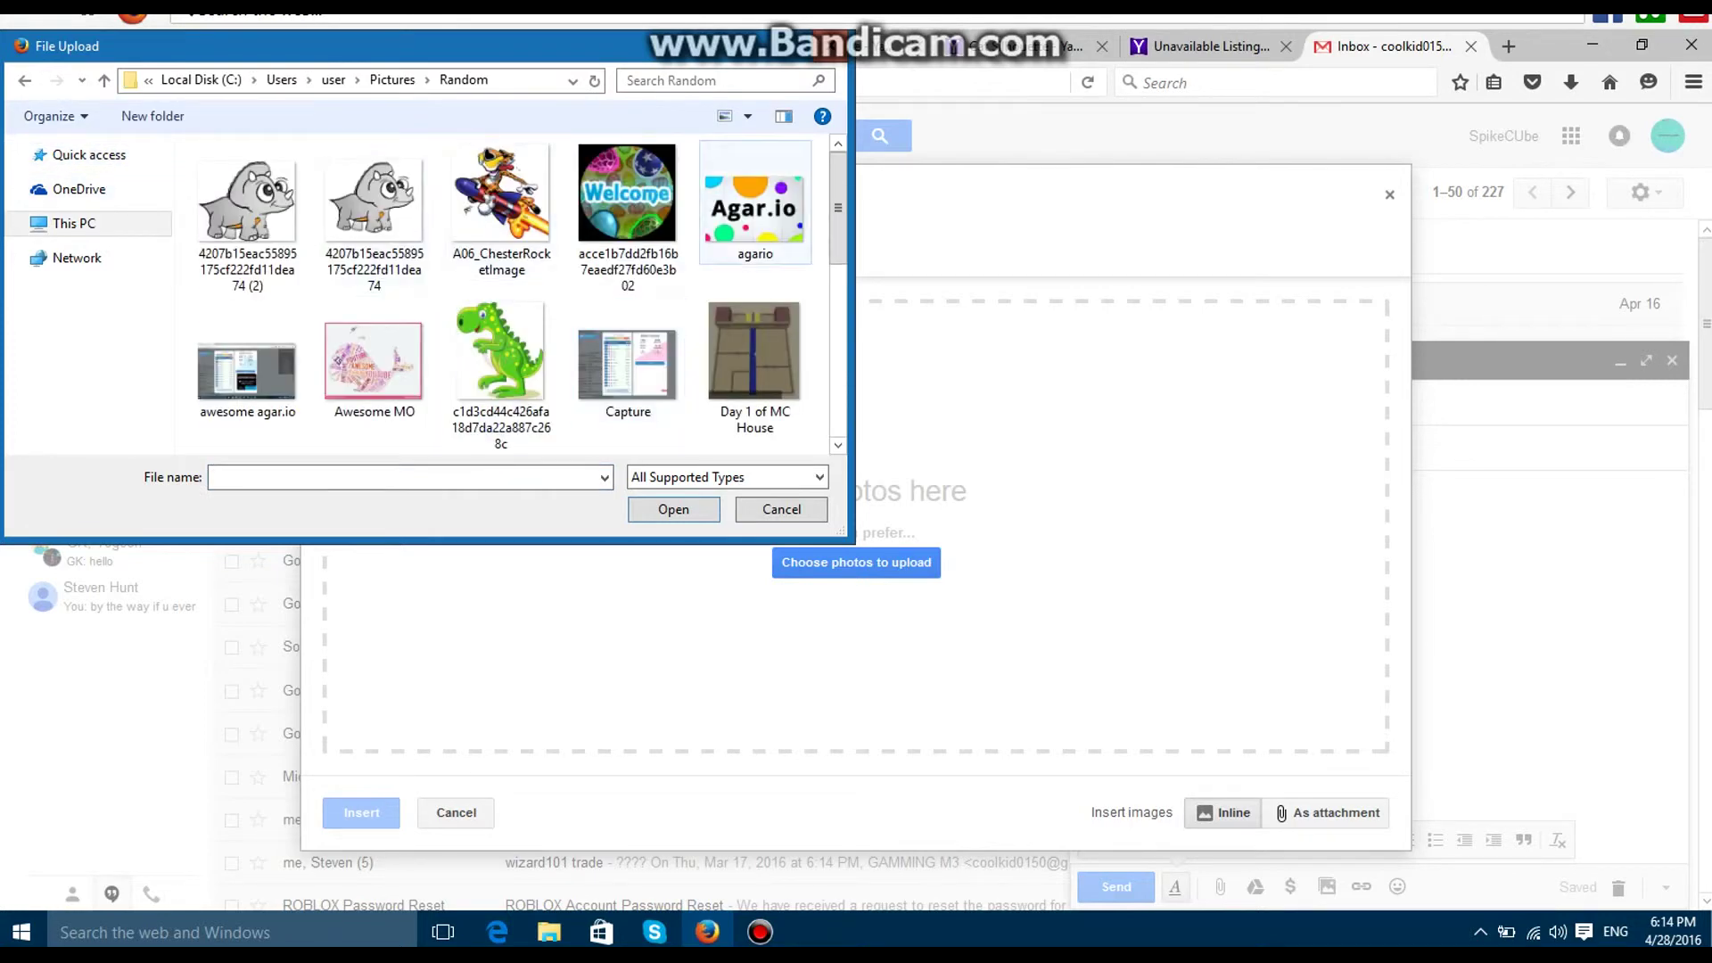
scroll(677, 205, down, 5)
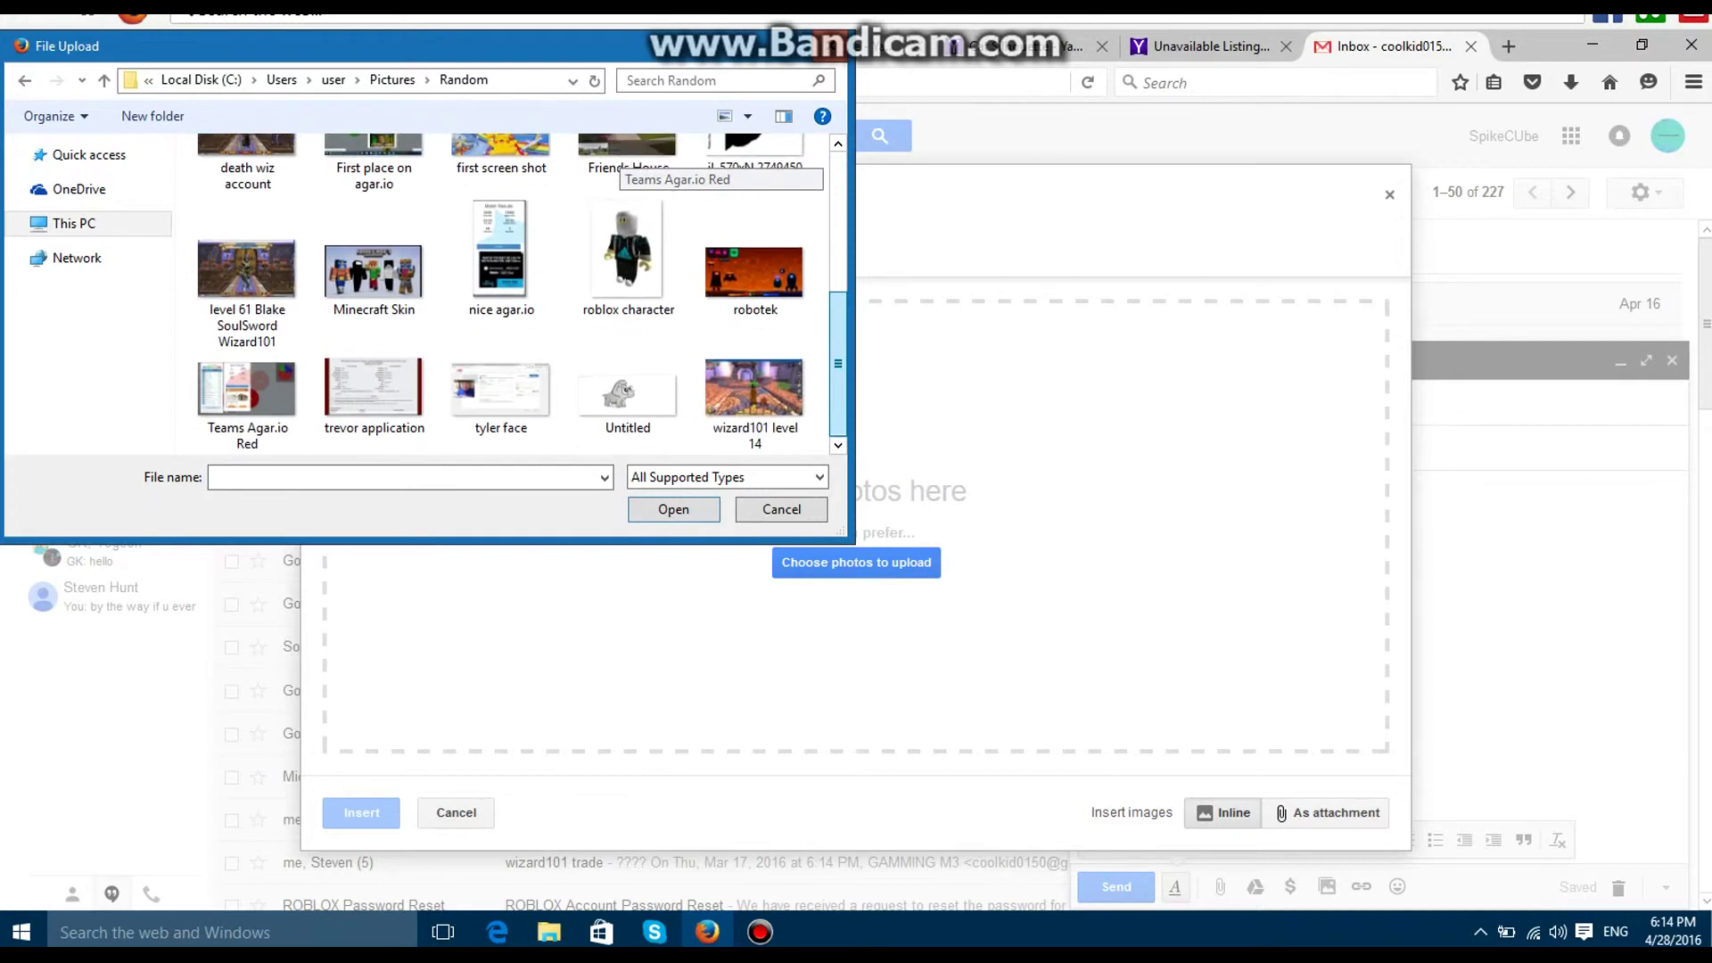
scroll(678, 205, up, 5)
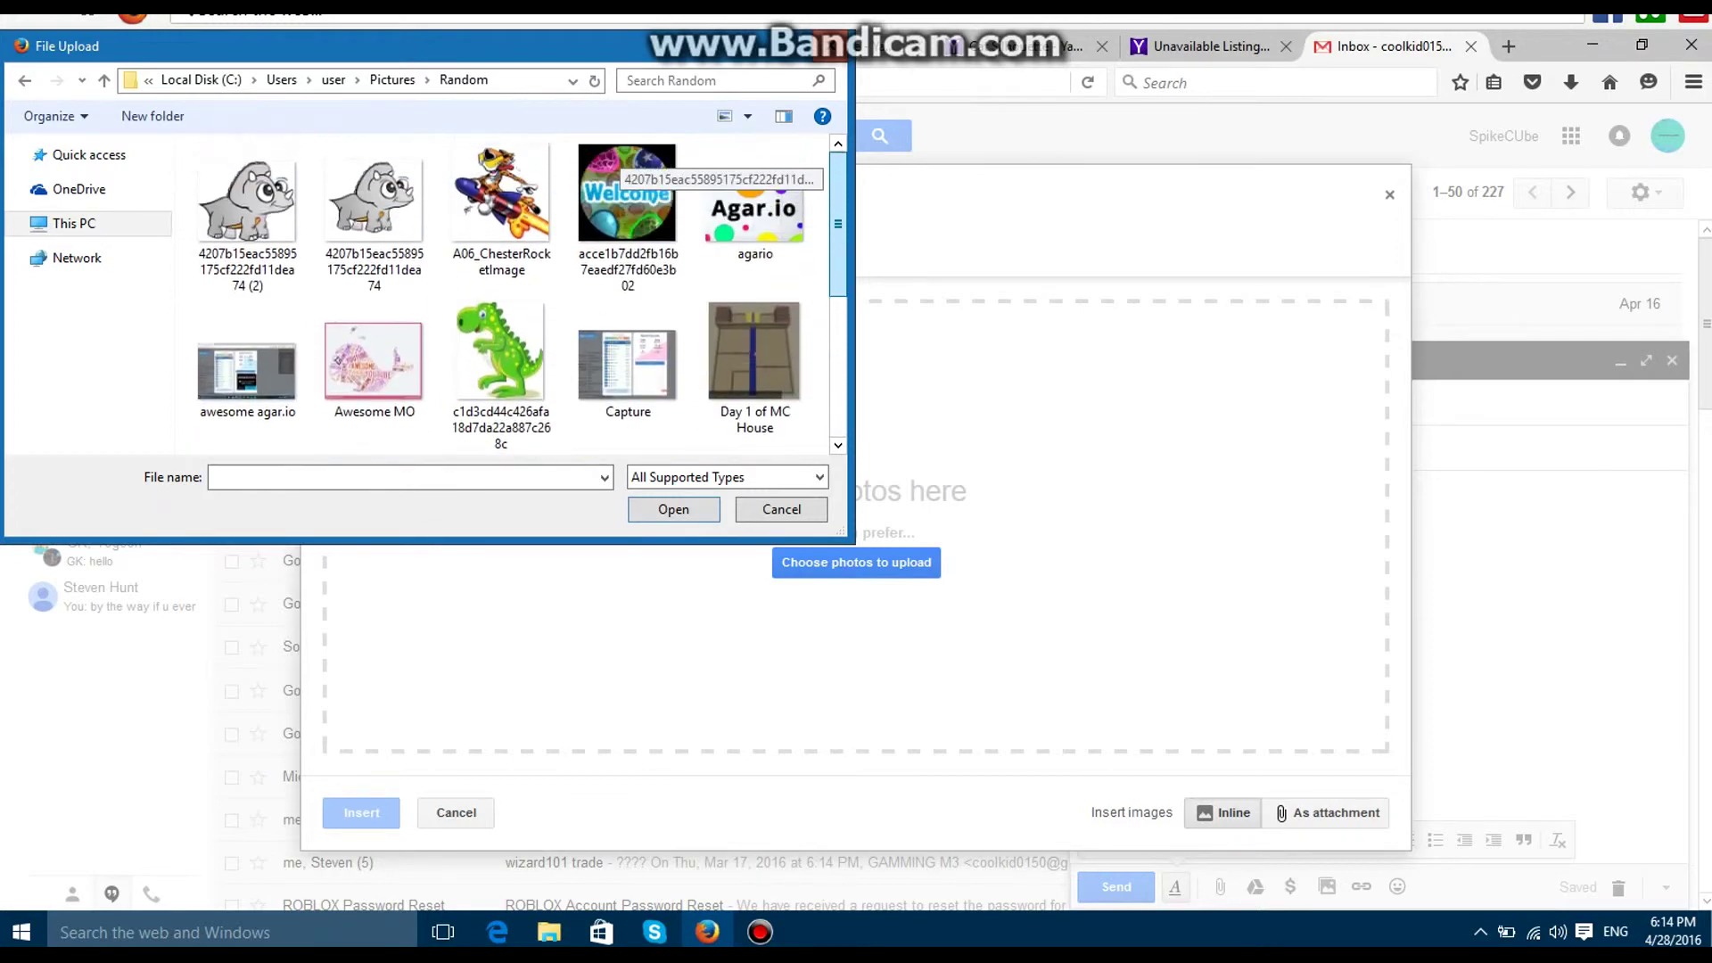
scroll(678, 205, down, 5)
drag(838, 356, 838, 363)
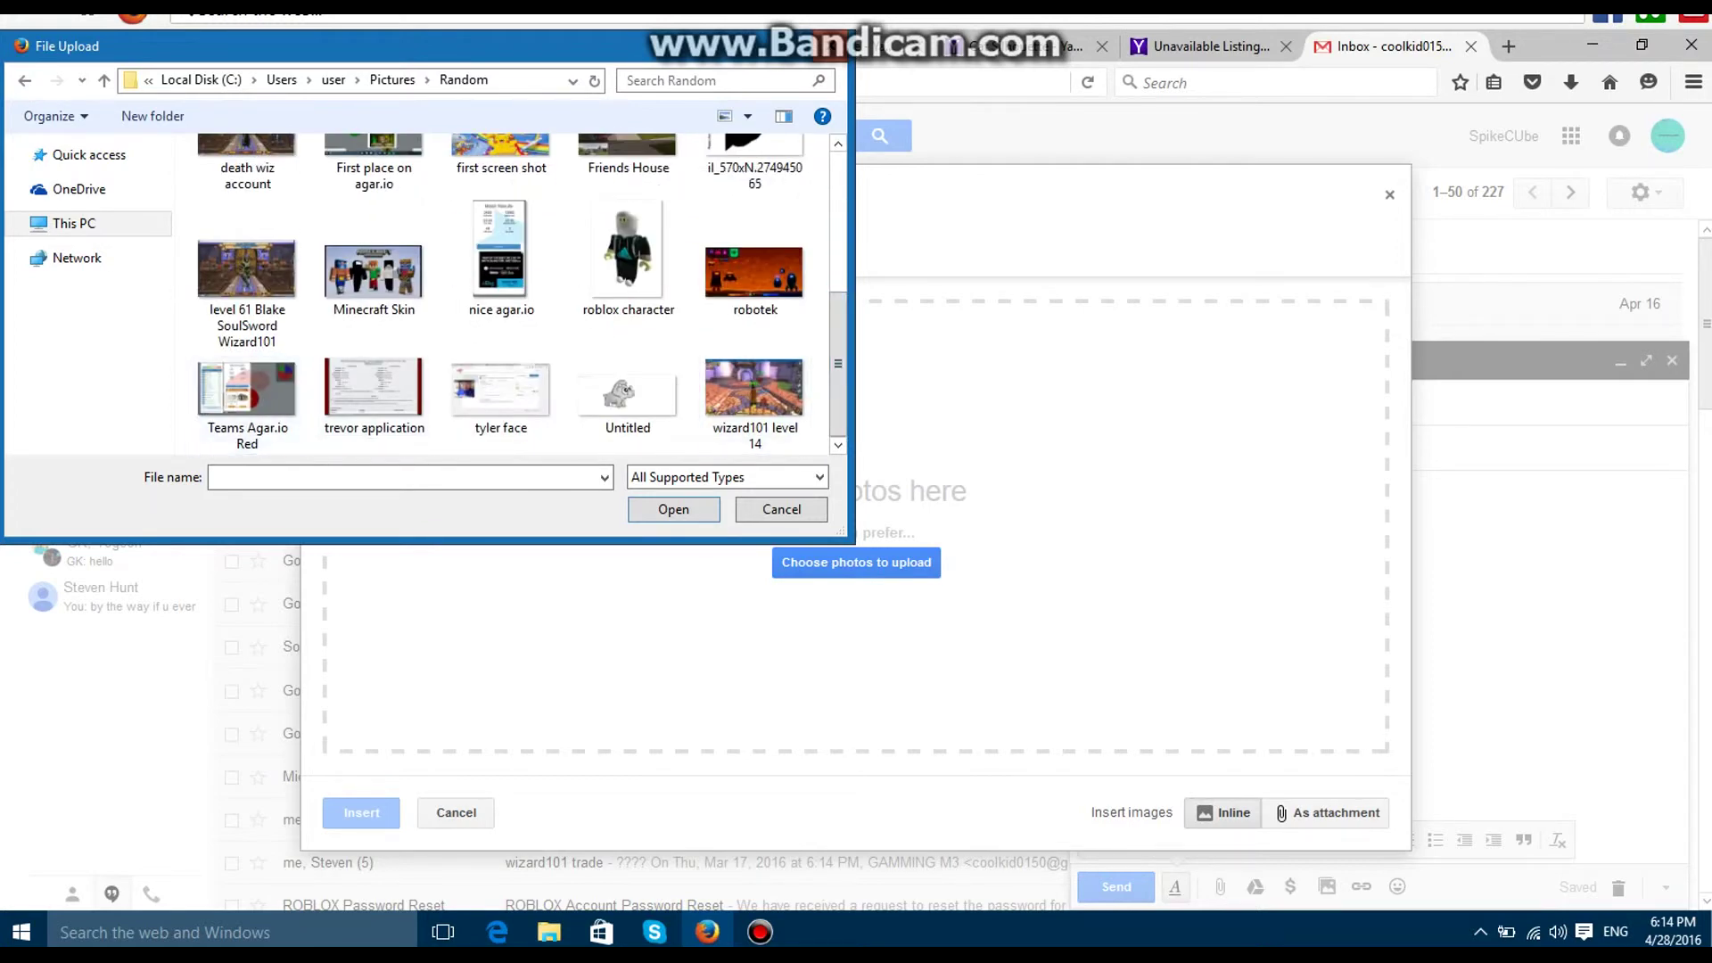
scroll(521, 292, up, 4)
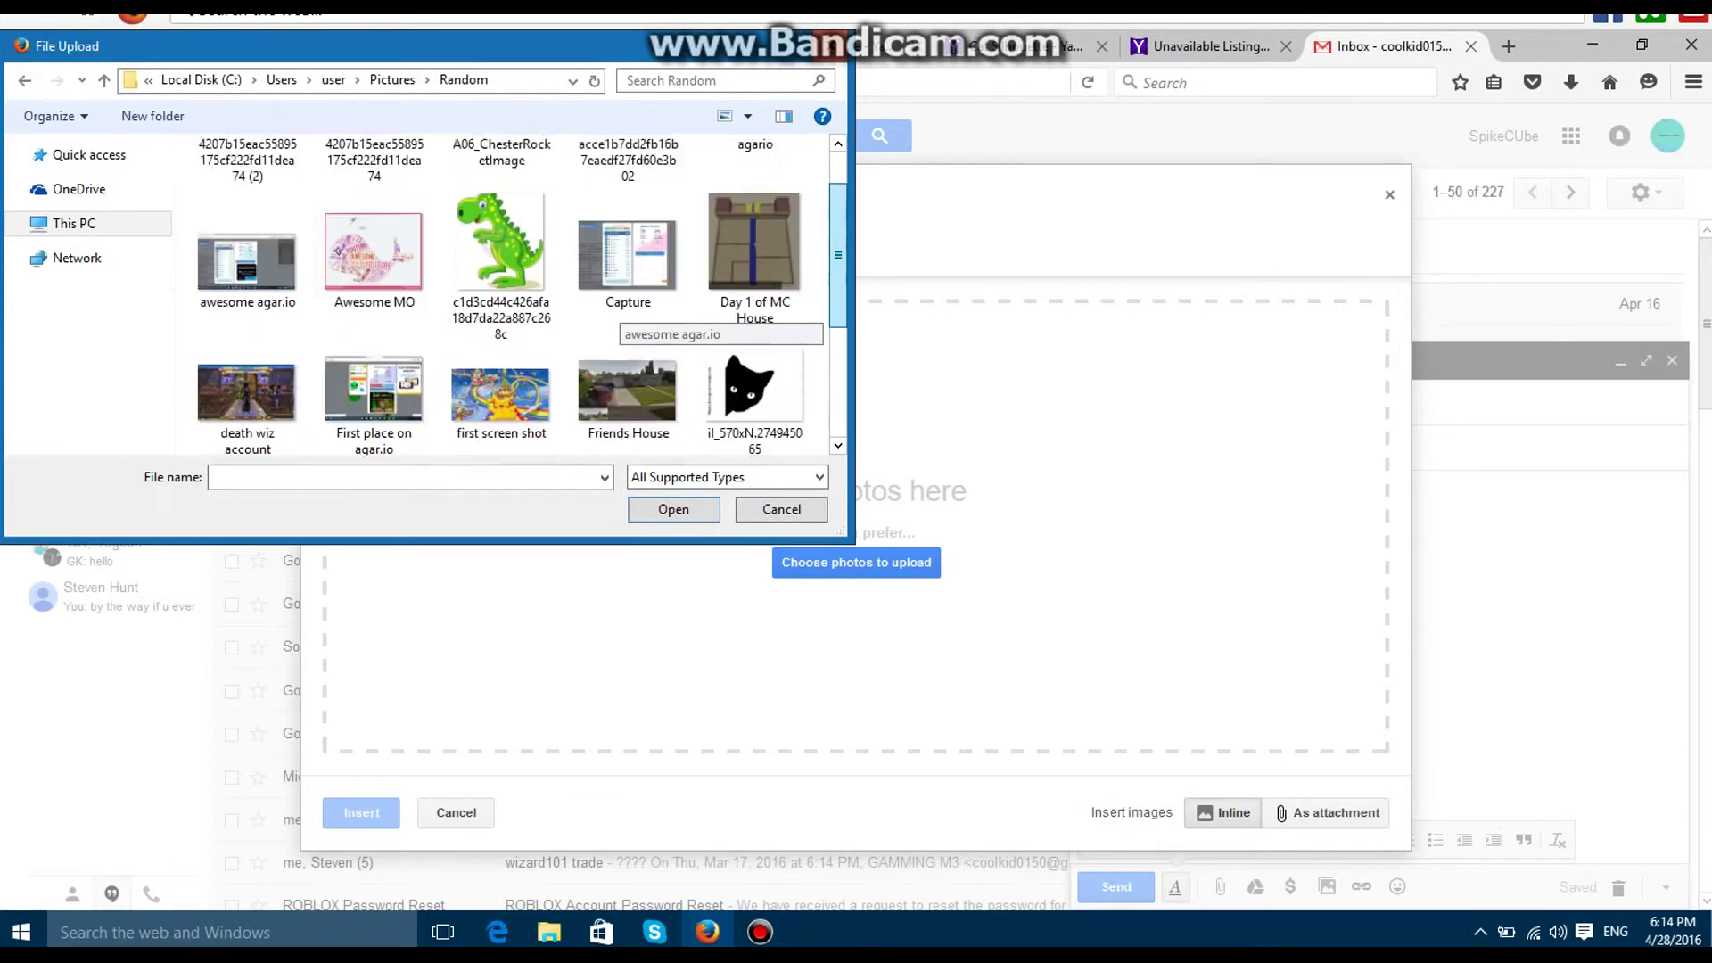
double_click(373, 352)
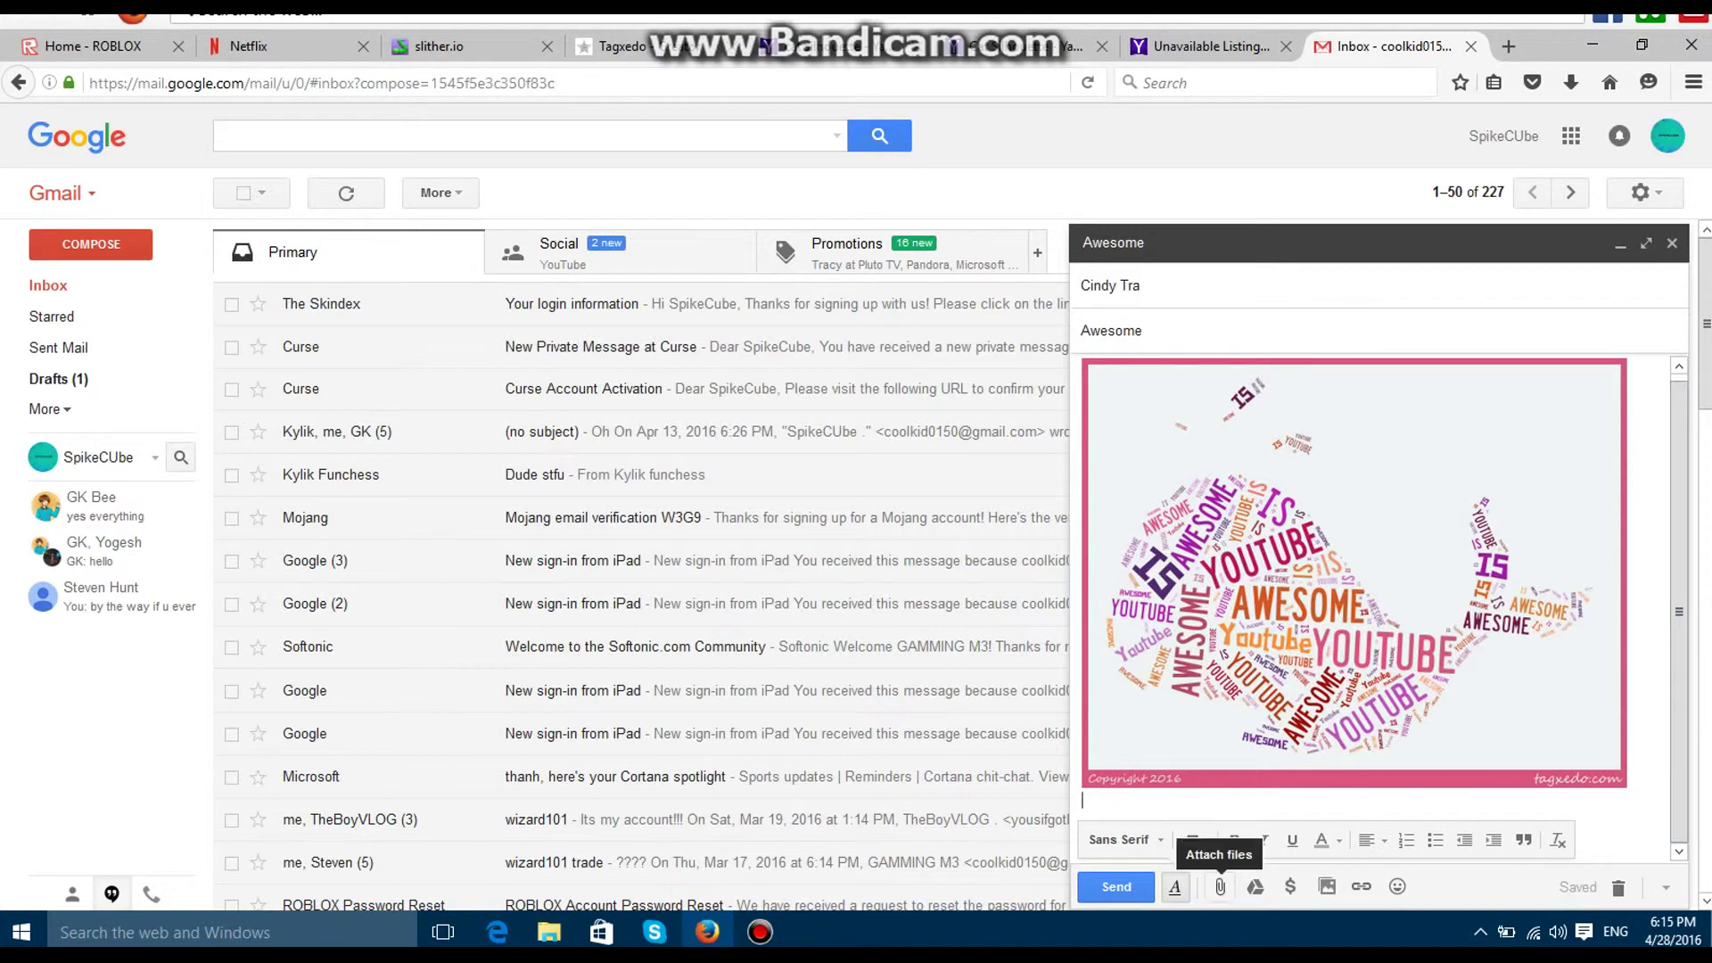
Attach the "Awesome MO" image file from the Random folder to the message.
click(1219, 887)
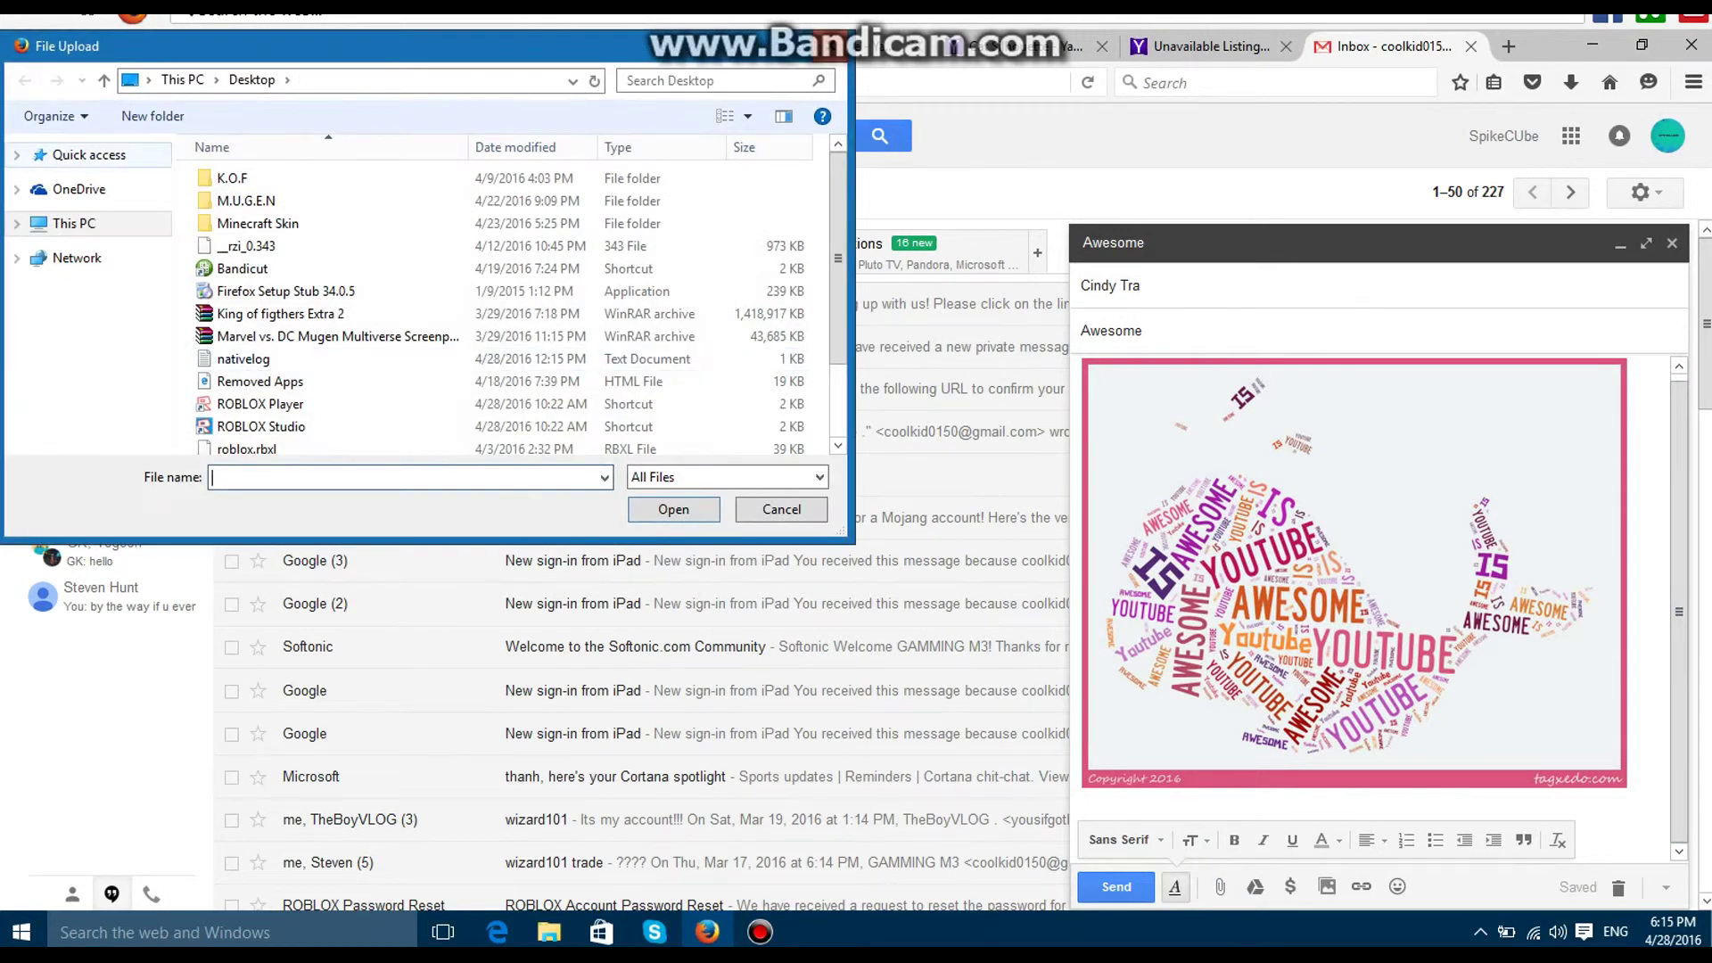
click(88, 155)
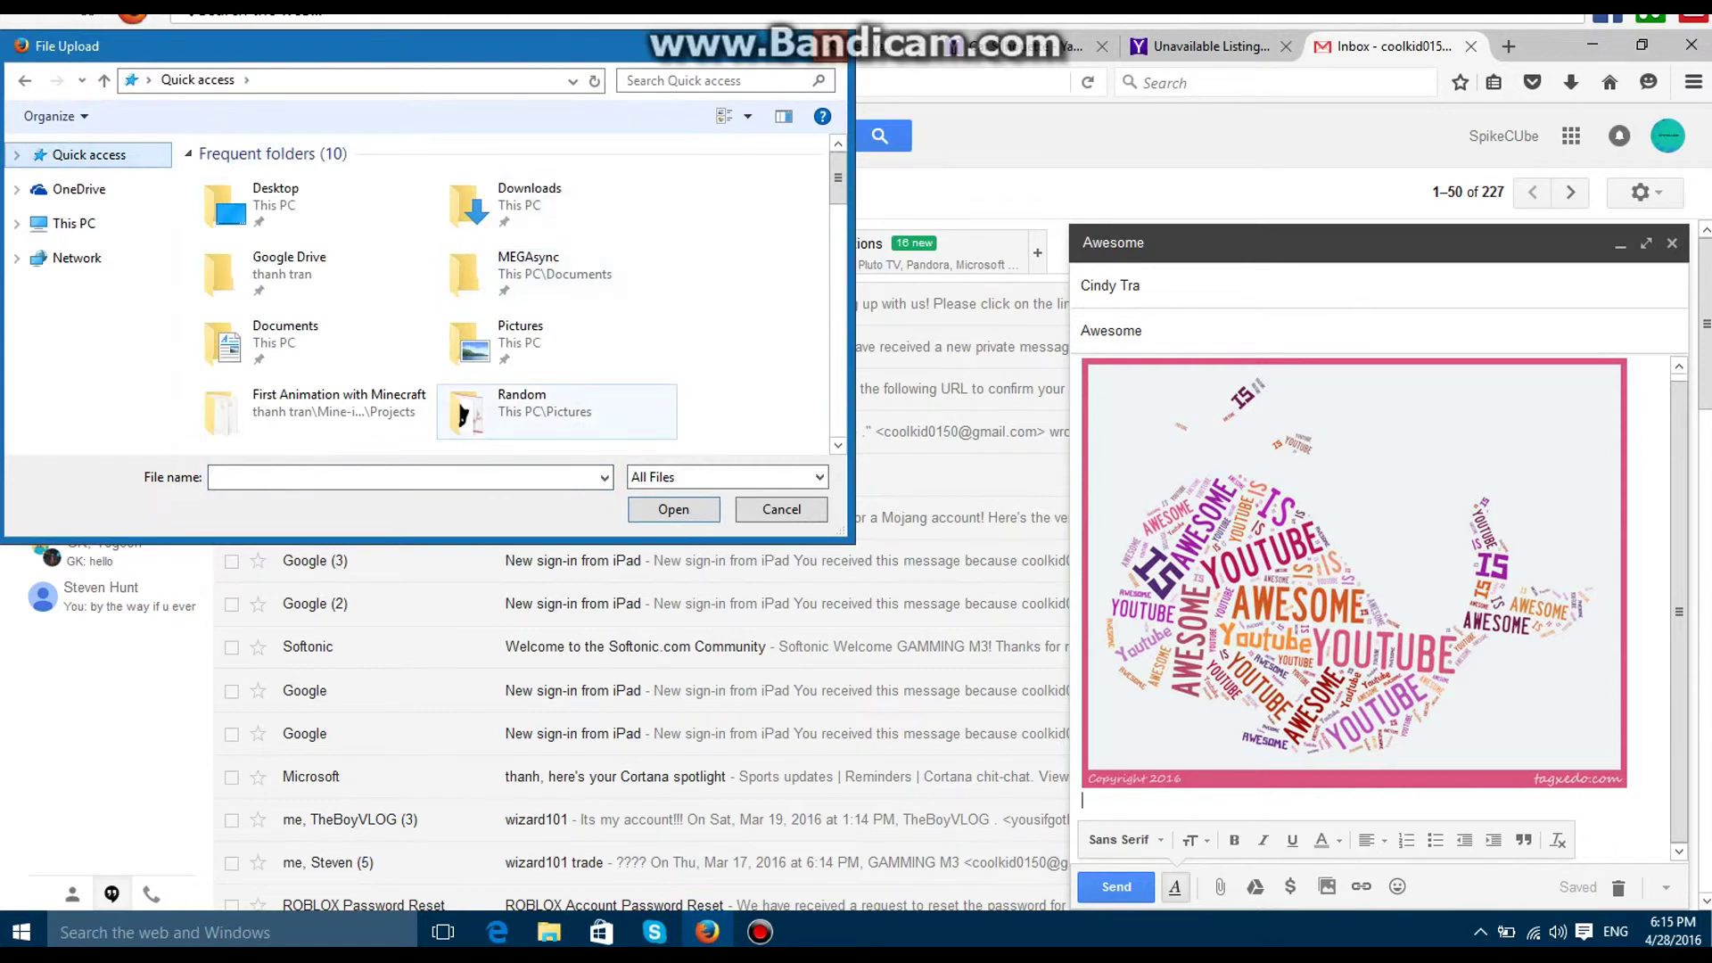
double_click(462, 415)
click(375, 357)
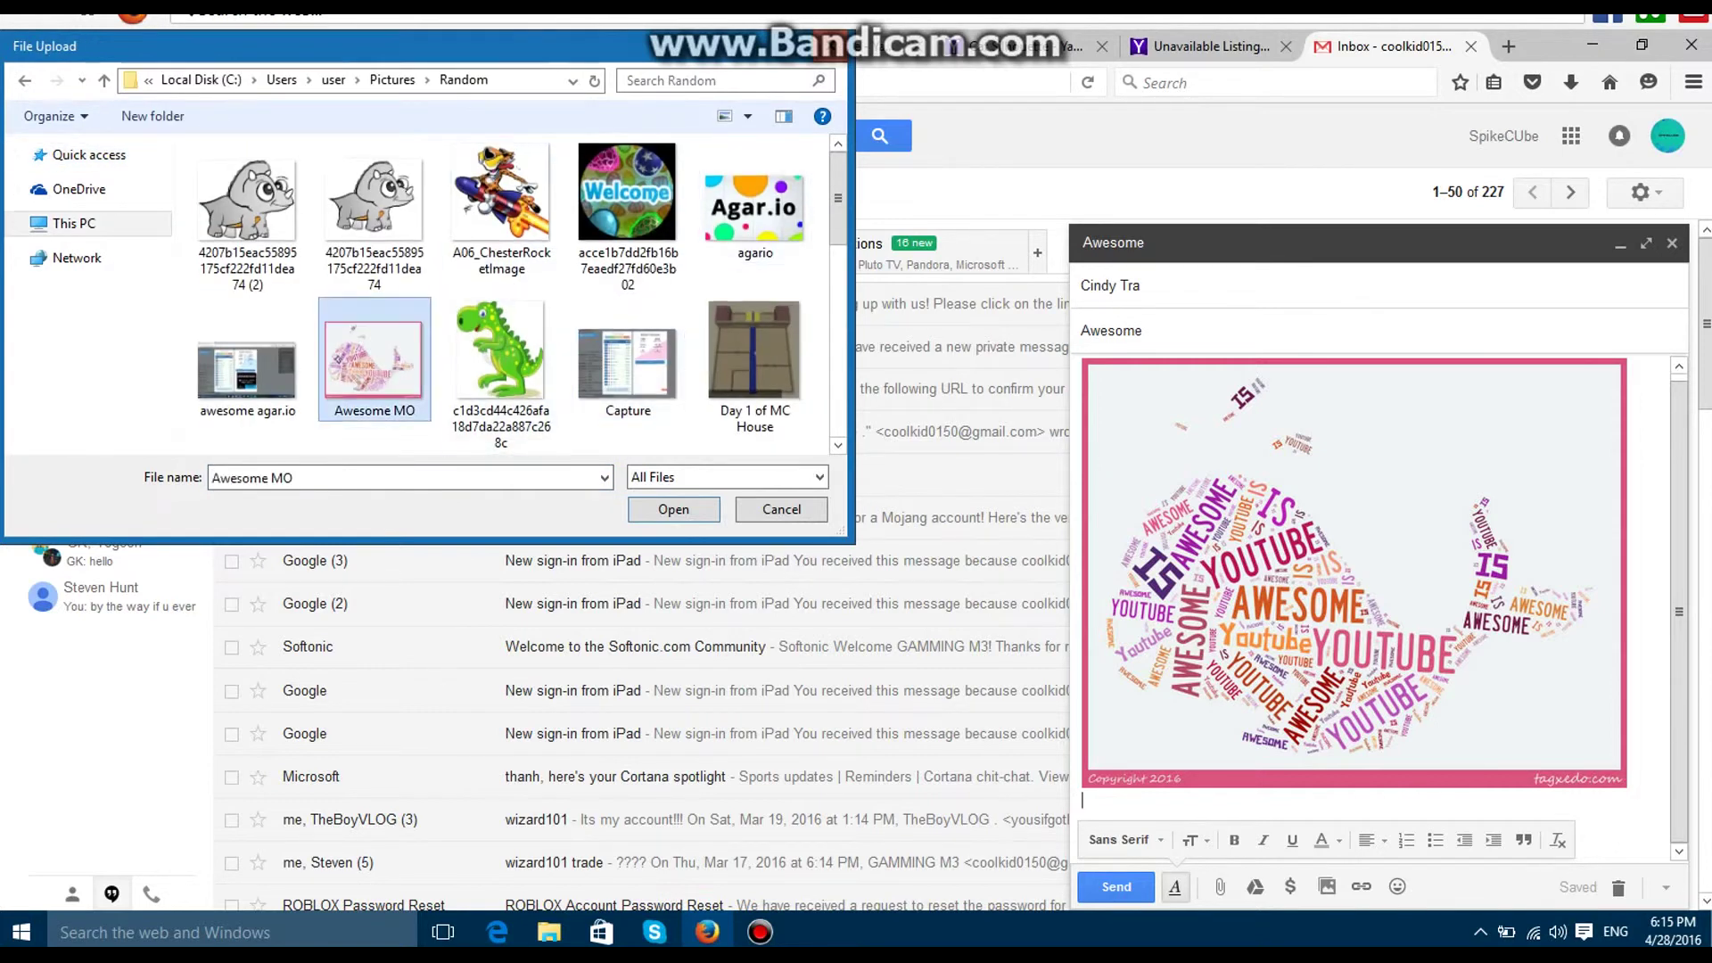
double_click(374, 385)
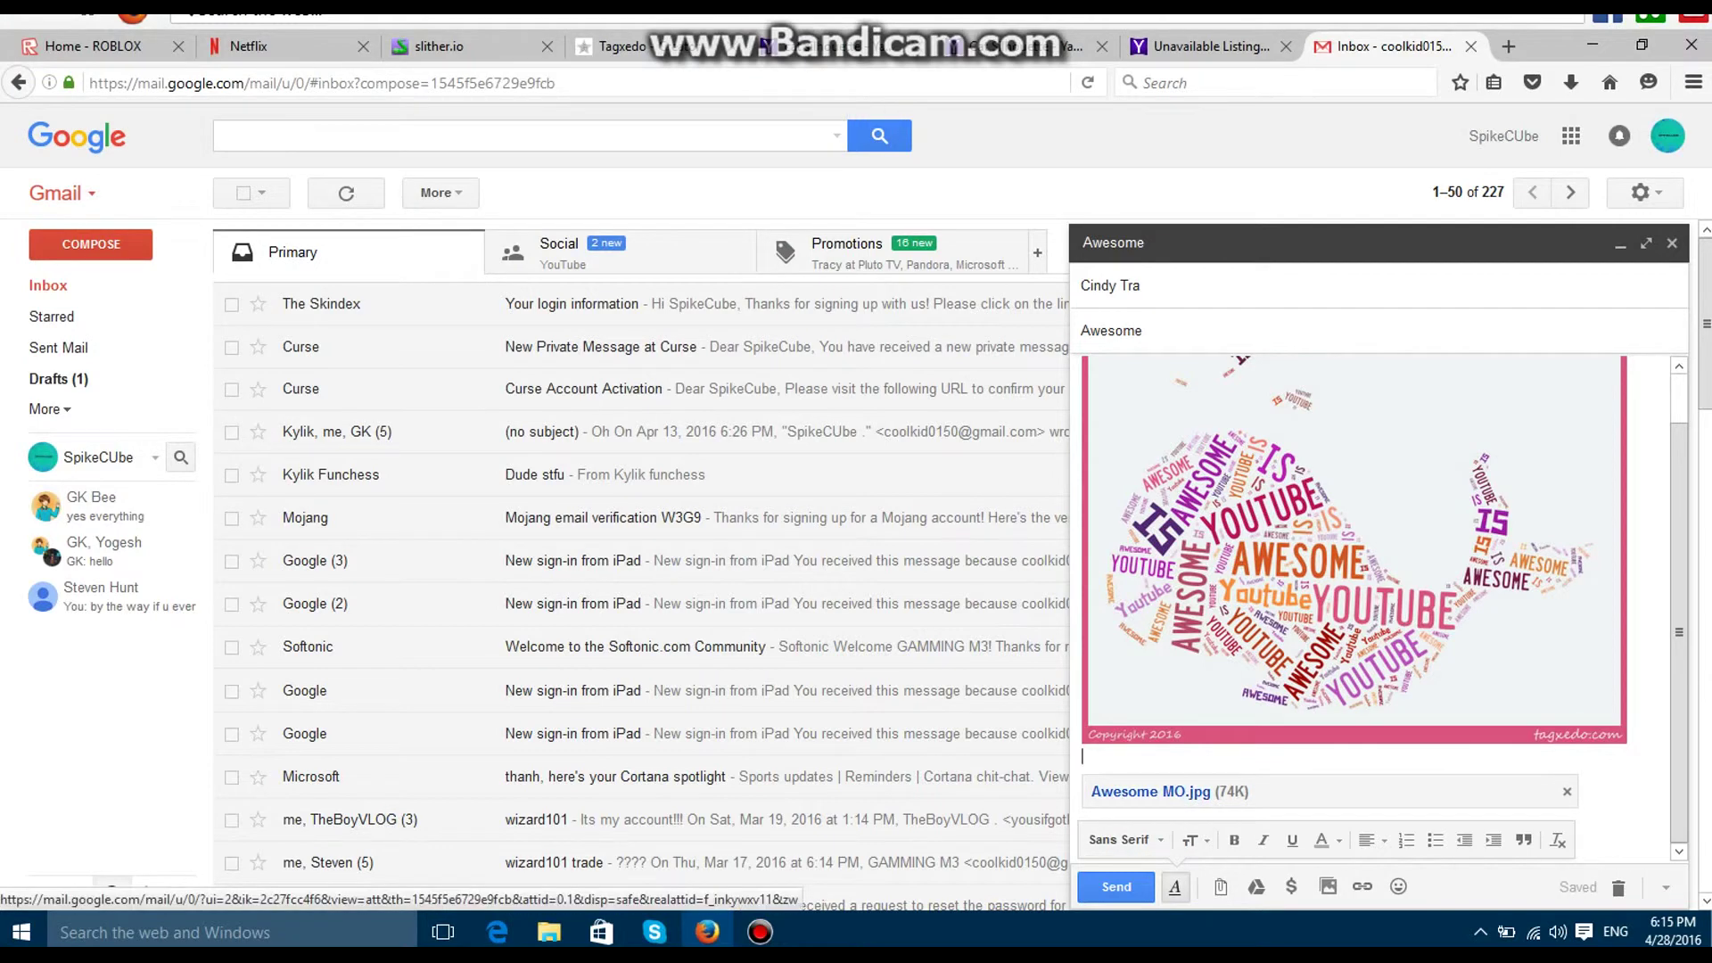
Open the attached Awesome MO.jpg in the default image viewer to check it, and close the viewer.
click(1150, 790)
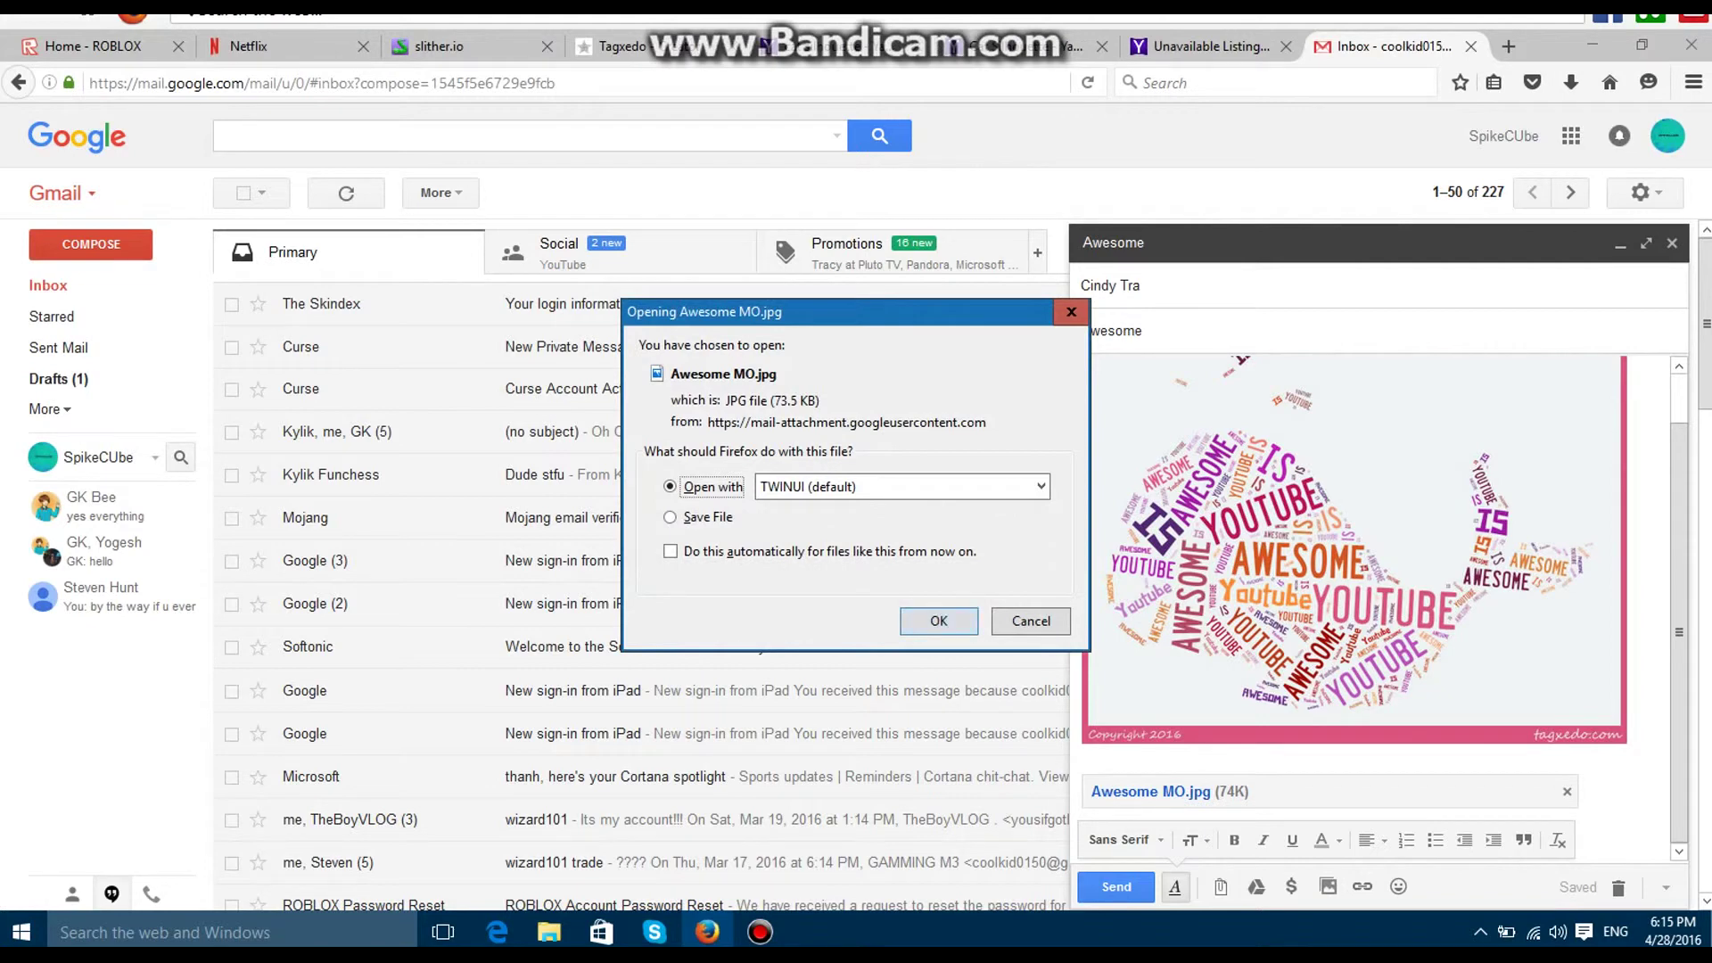
click(939, 621)
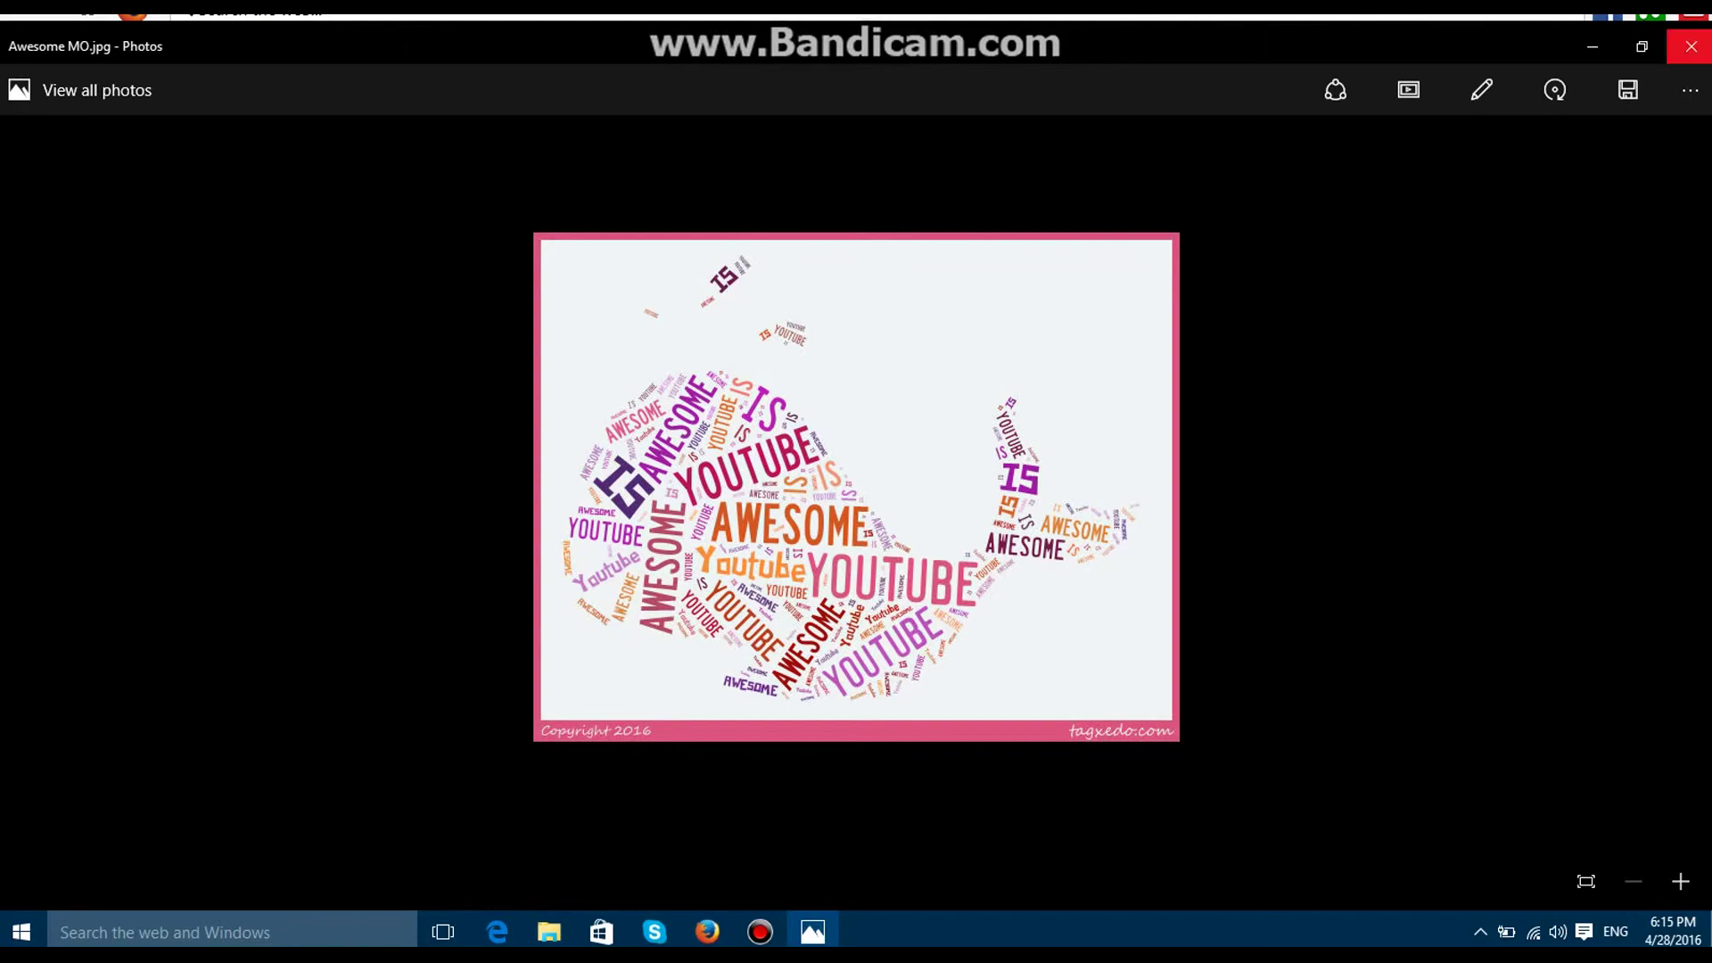
click(1691, 47)
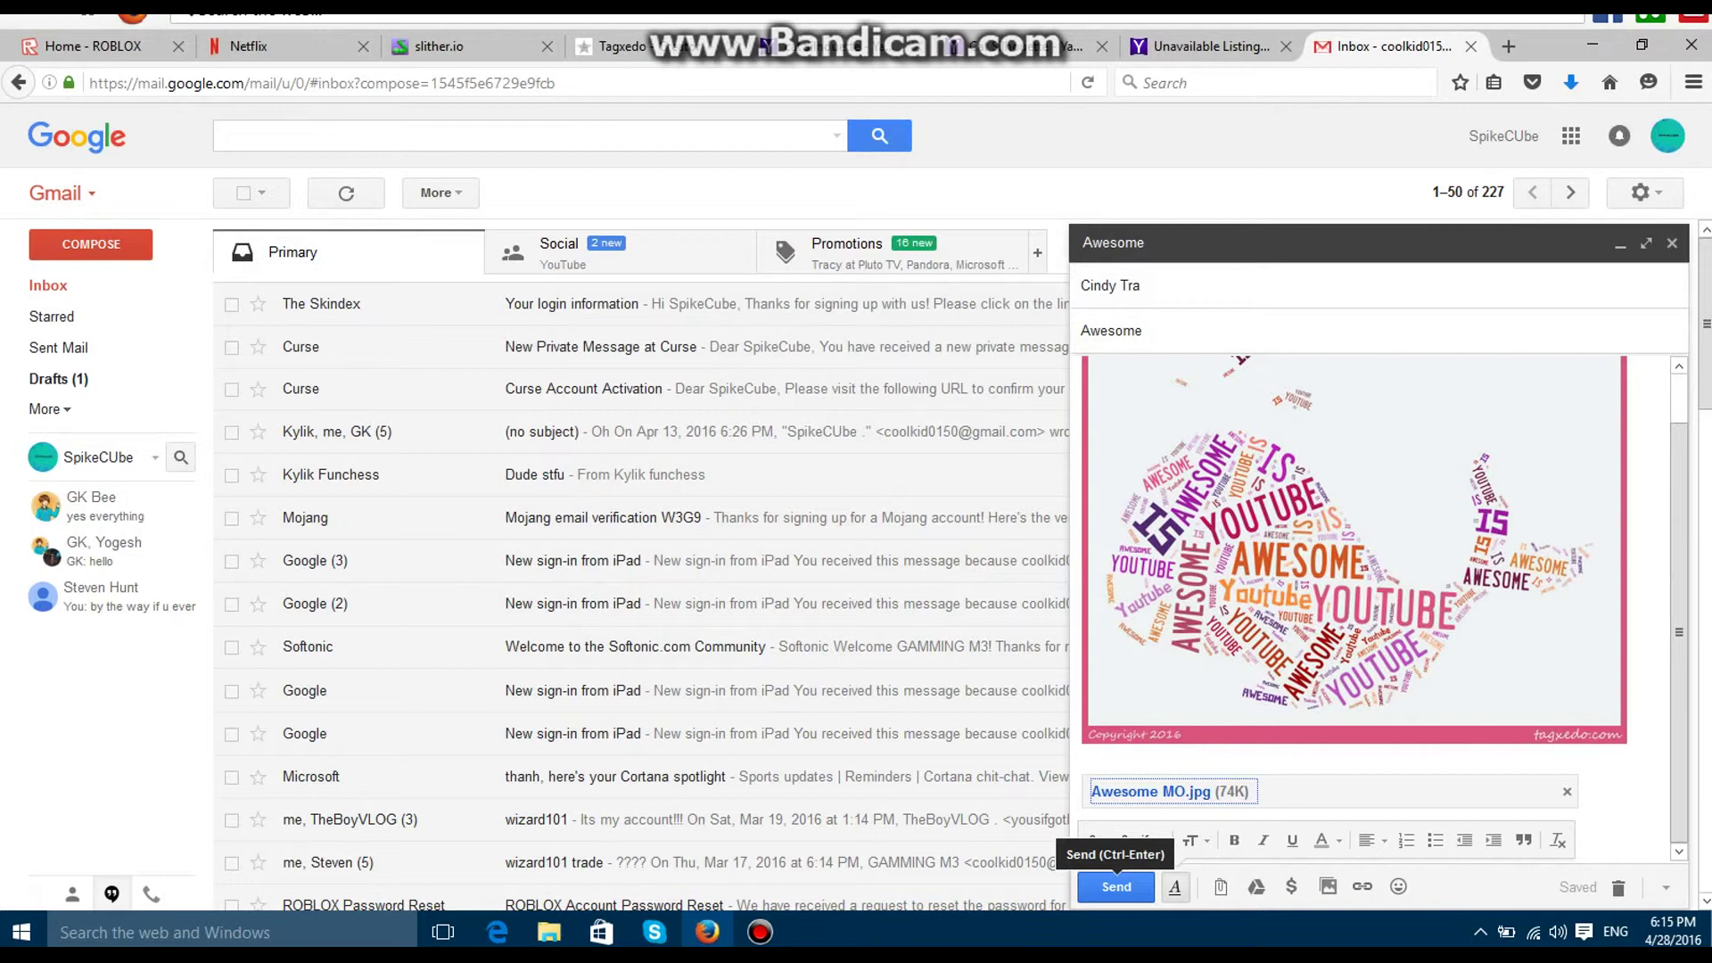
Send the "Awesome" message with its inline picture and attachment.
click(1116, 887)
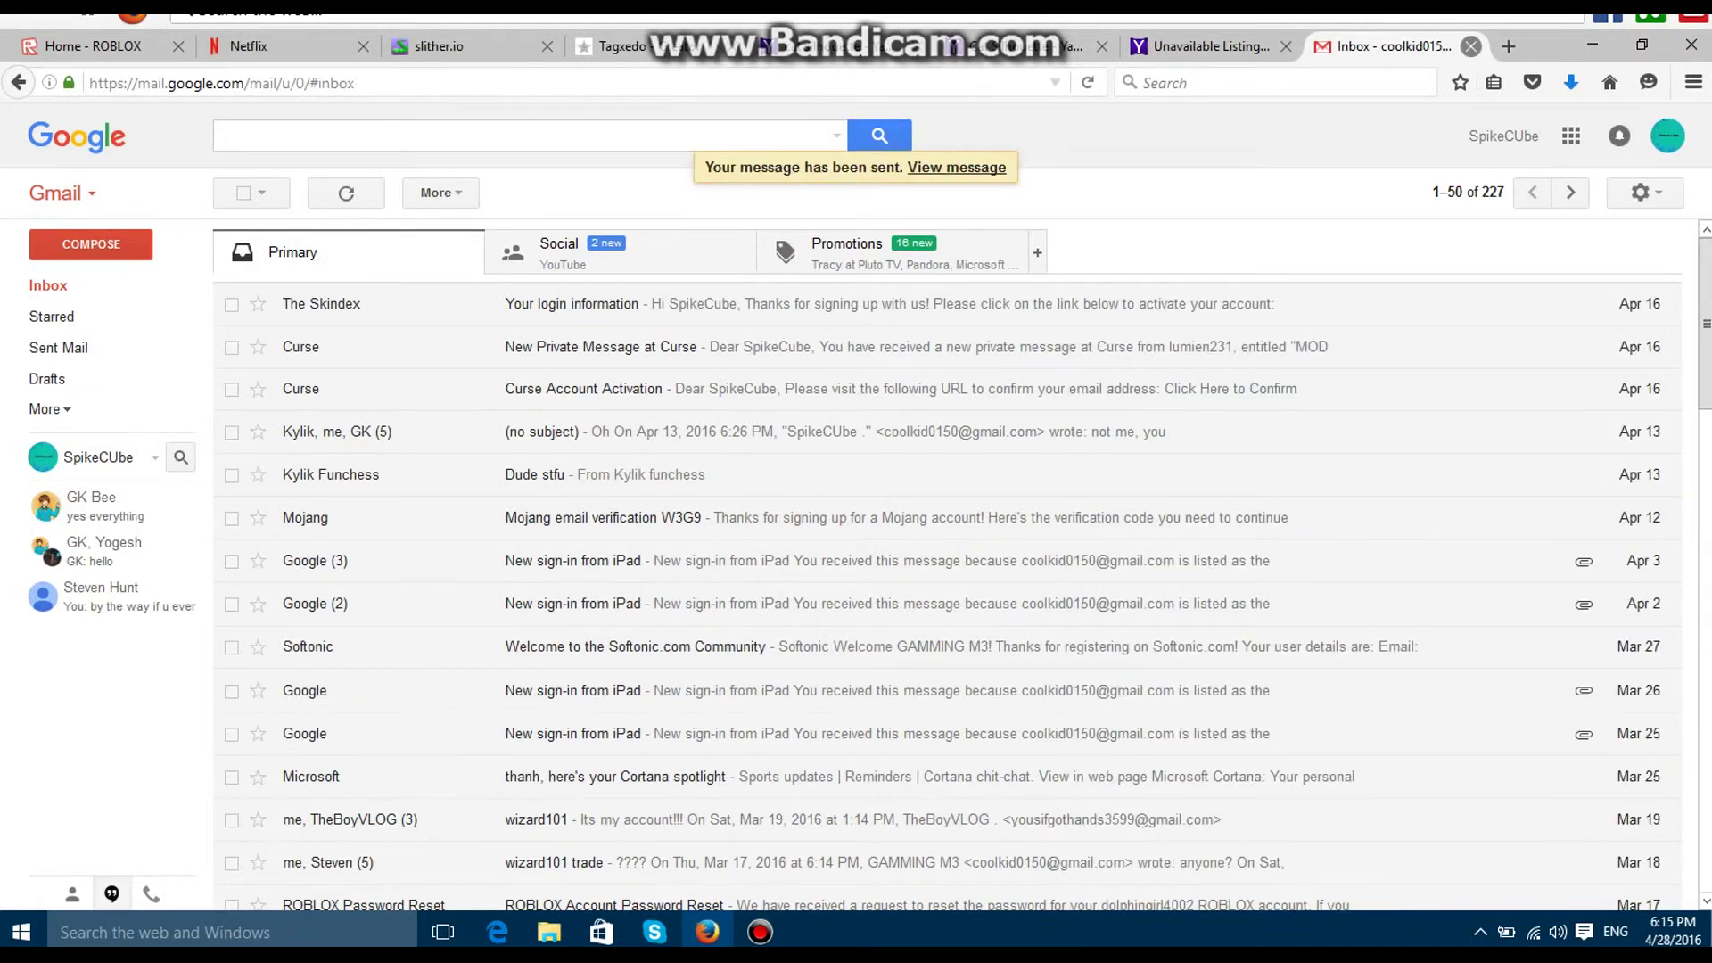
click(1571, 82)
click(1571, 82)
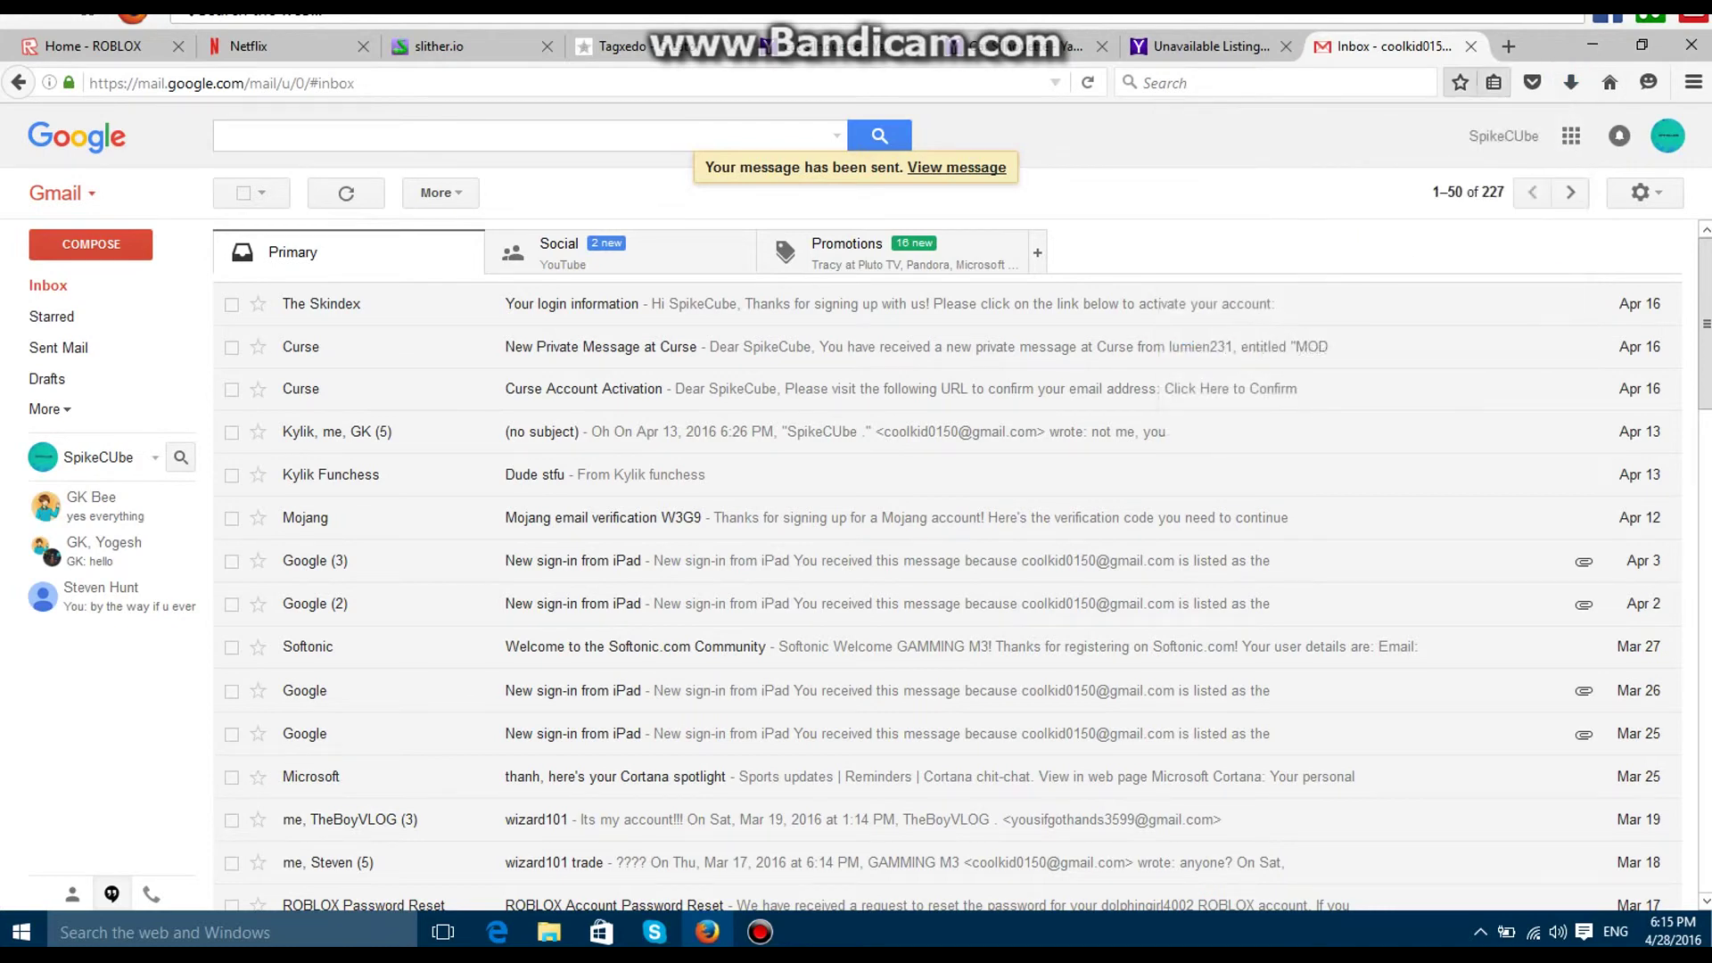
Close the Gmail tab and the cat silhouette search tabs to return to the Tagxedo creator.
click(1471, 45)
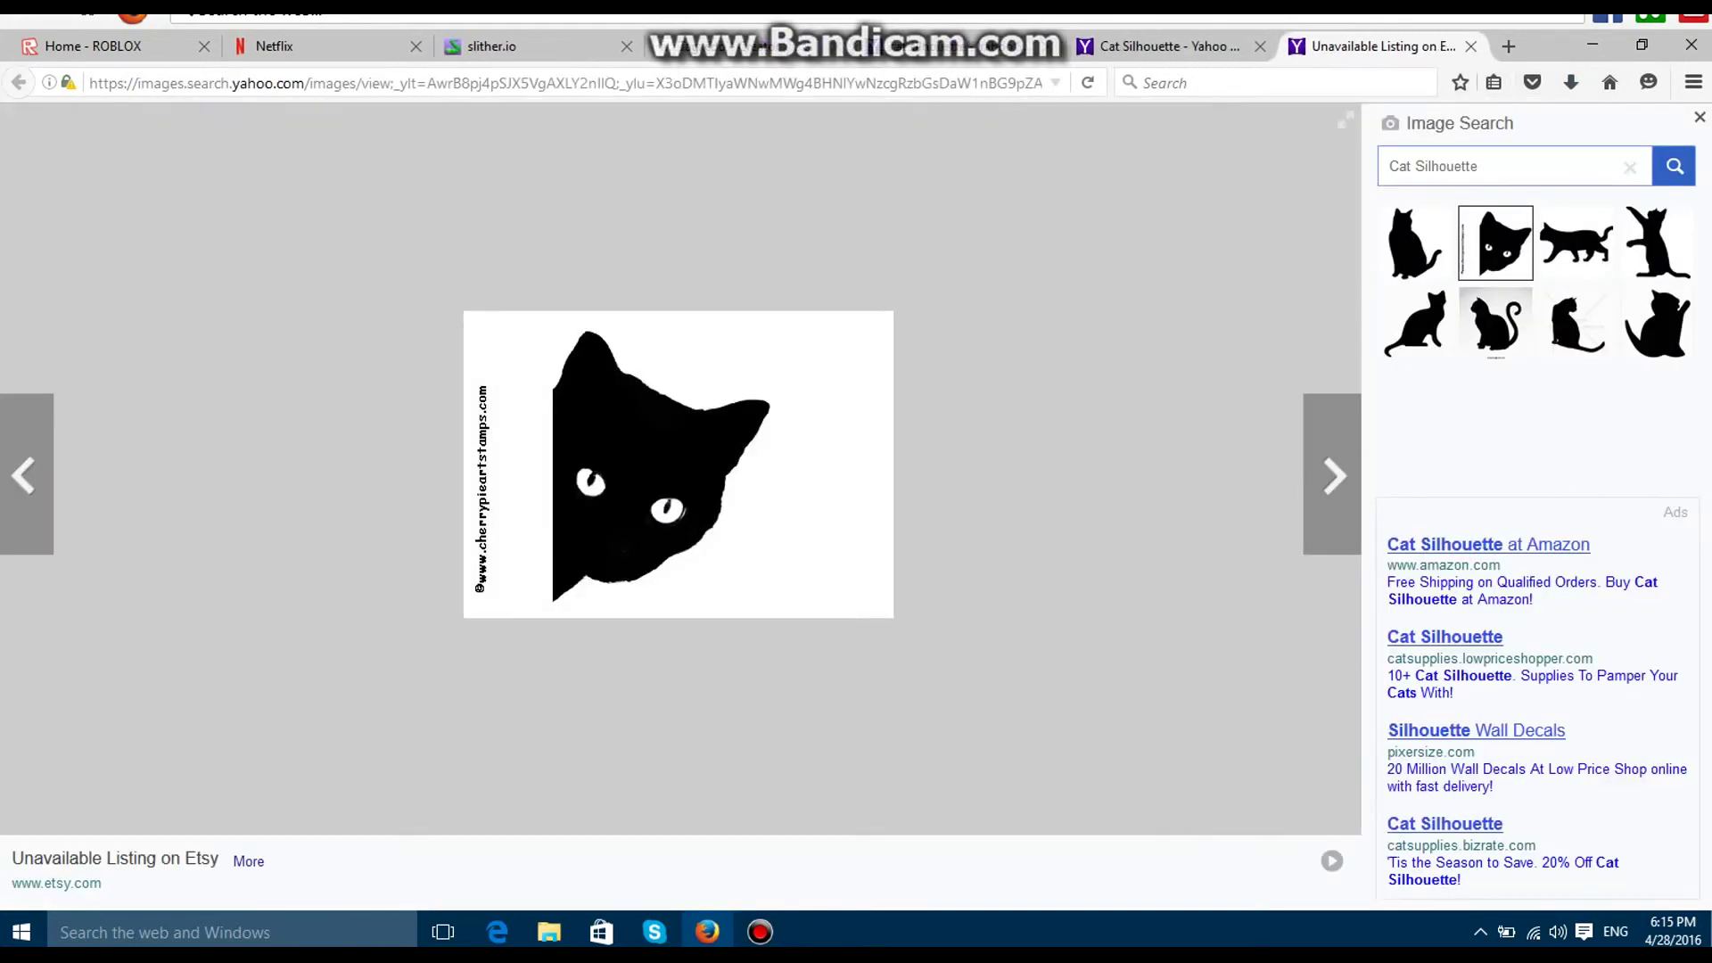
click(1471, 45)
click(1348, 46)
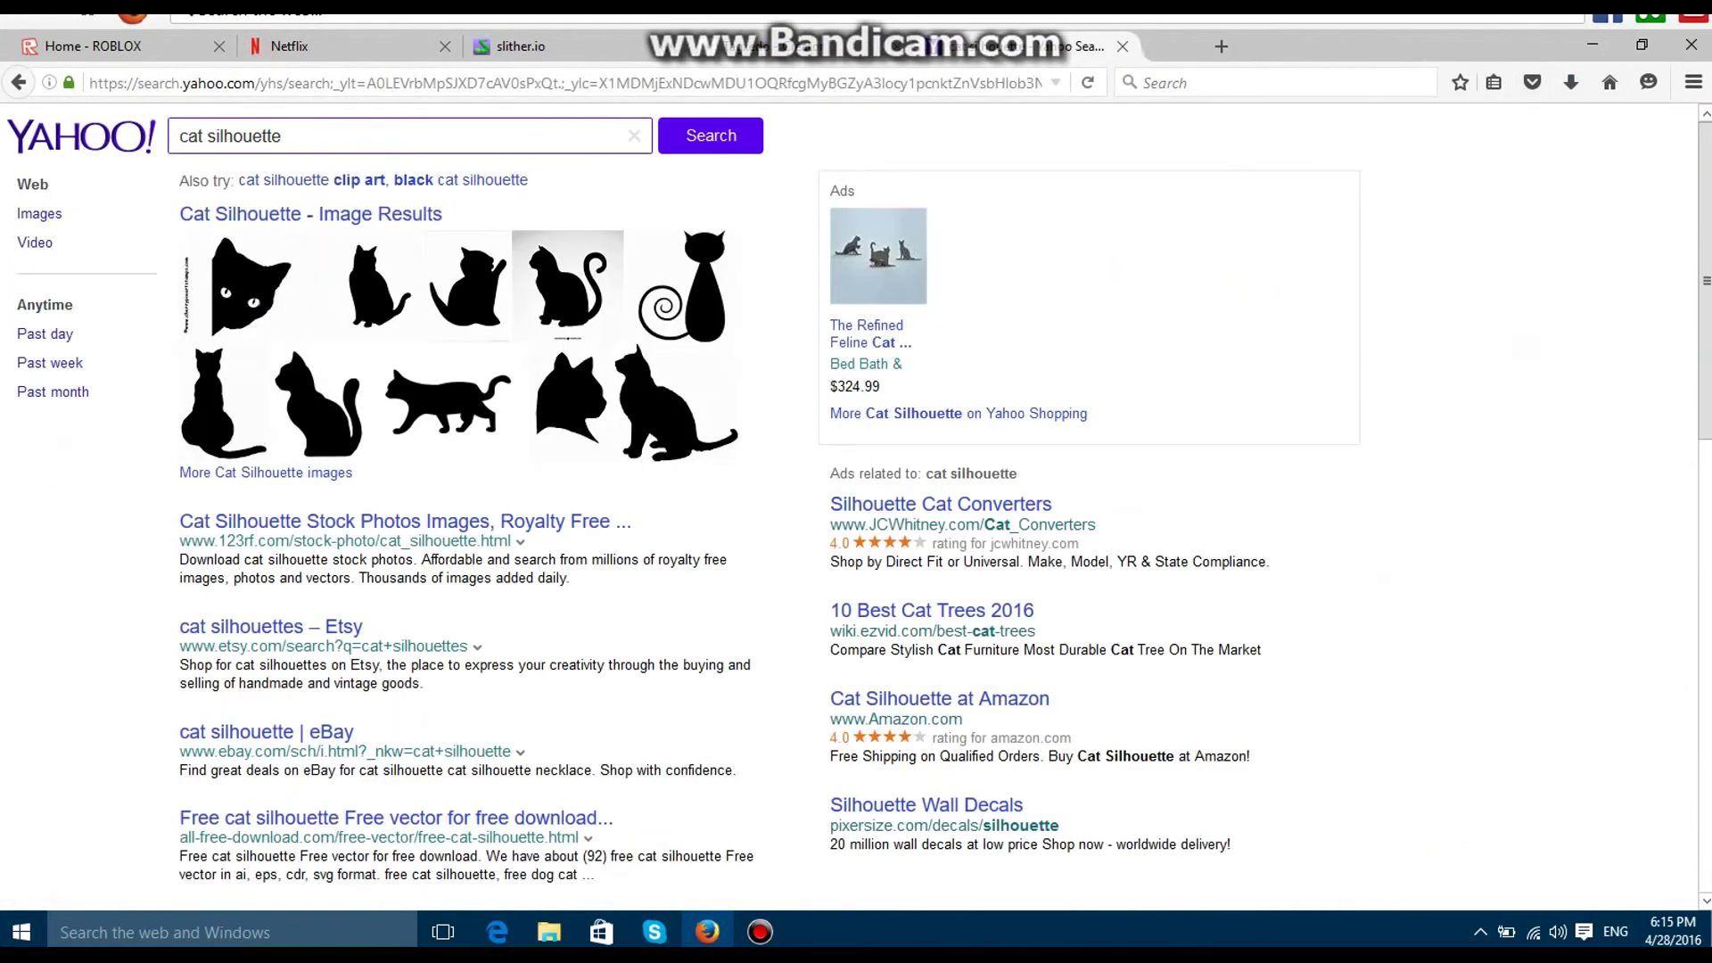
click(1123, 45)
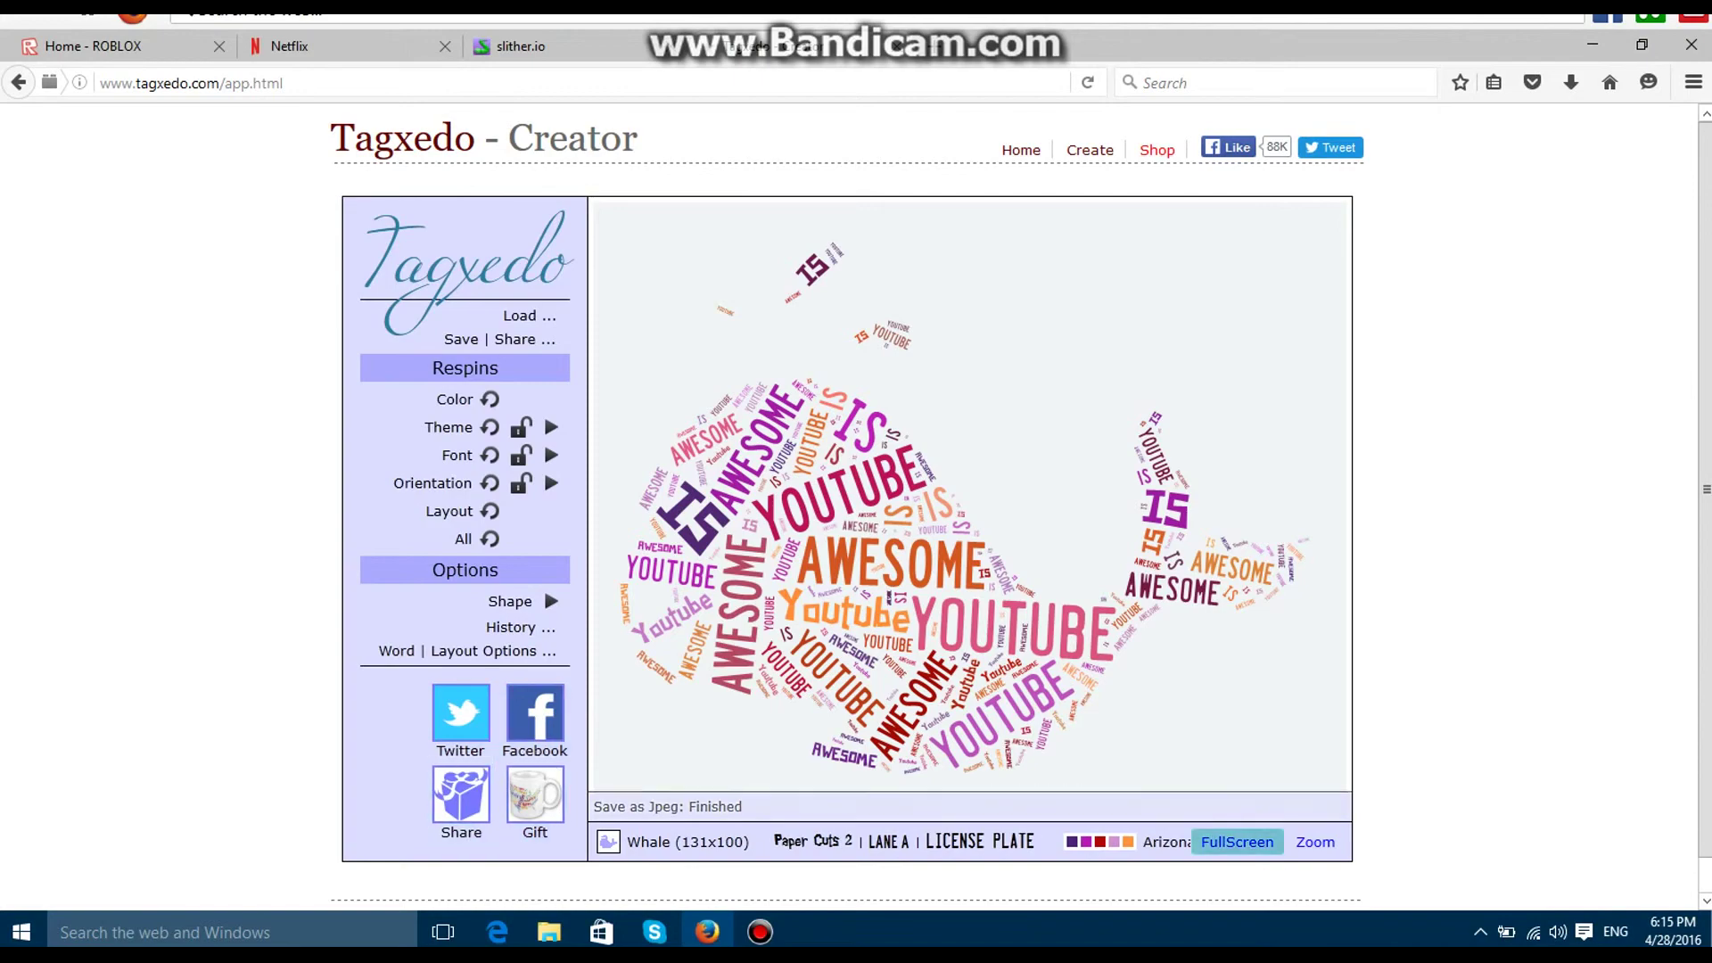
View the whale word cloud in full screen, exit that mode, and zoom in on the cloud to 142%.
click(1237, 842)
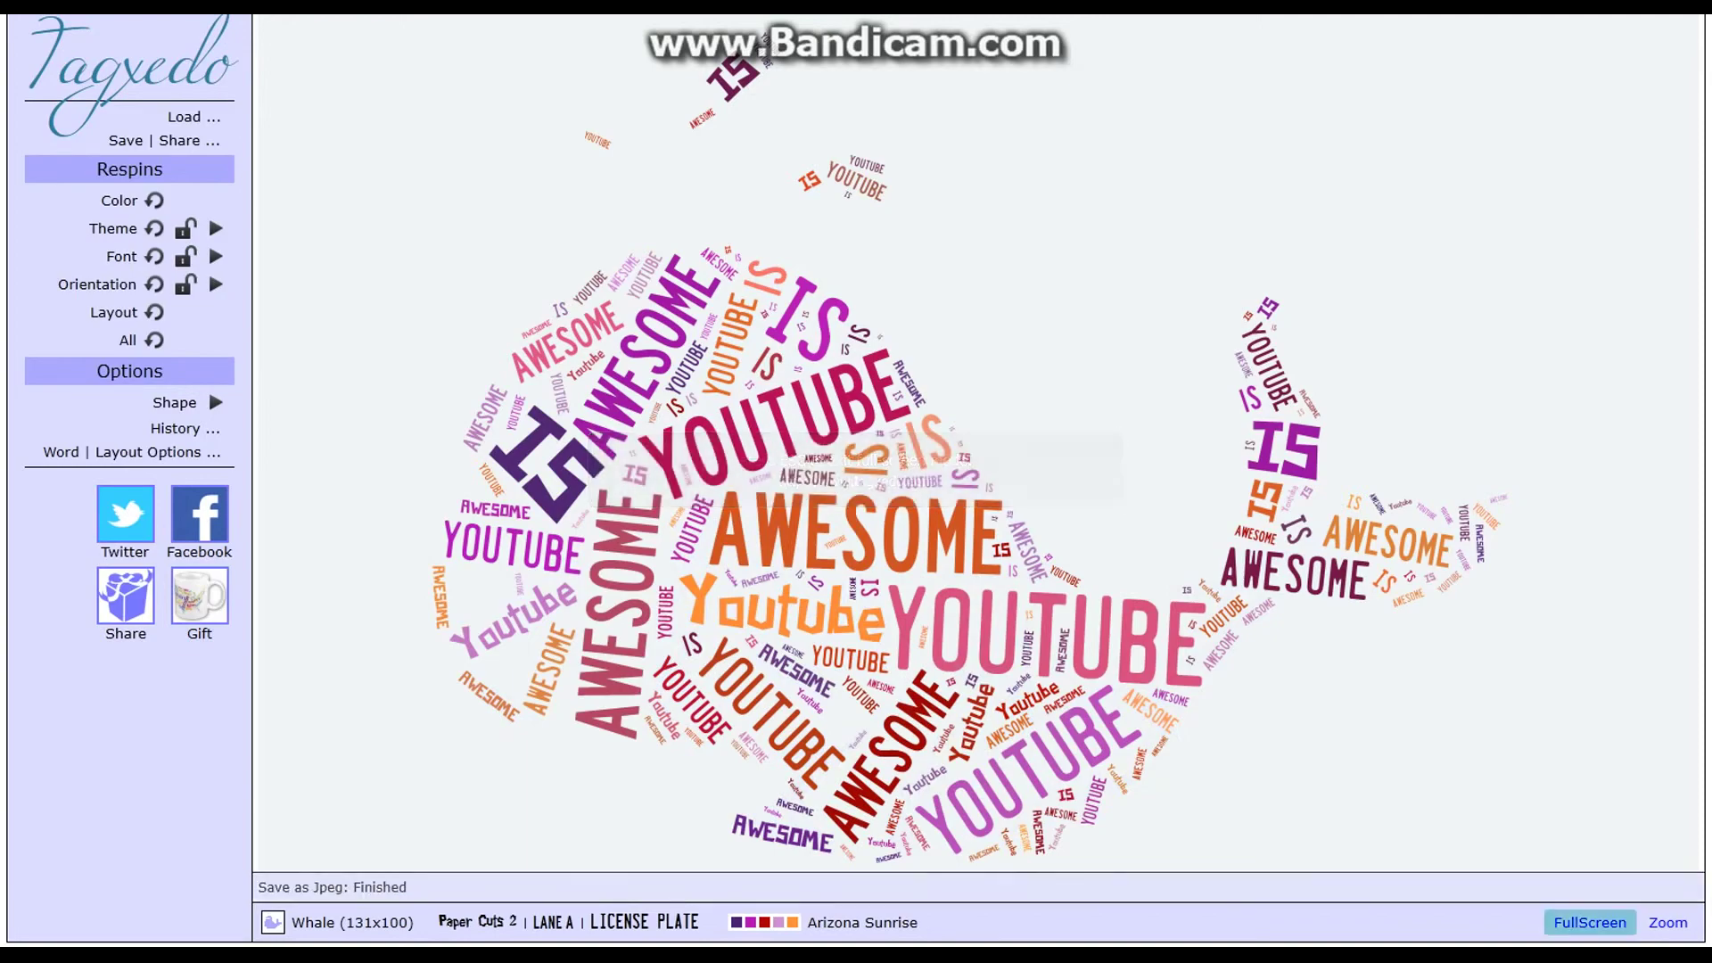
key(Escape)
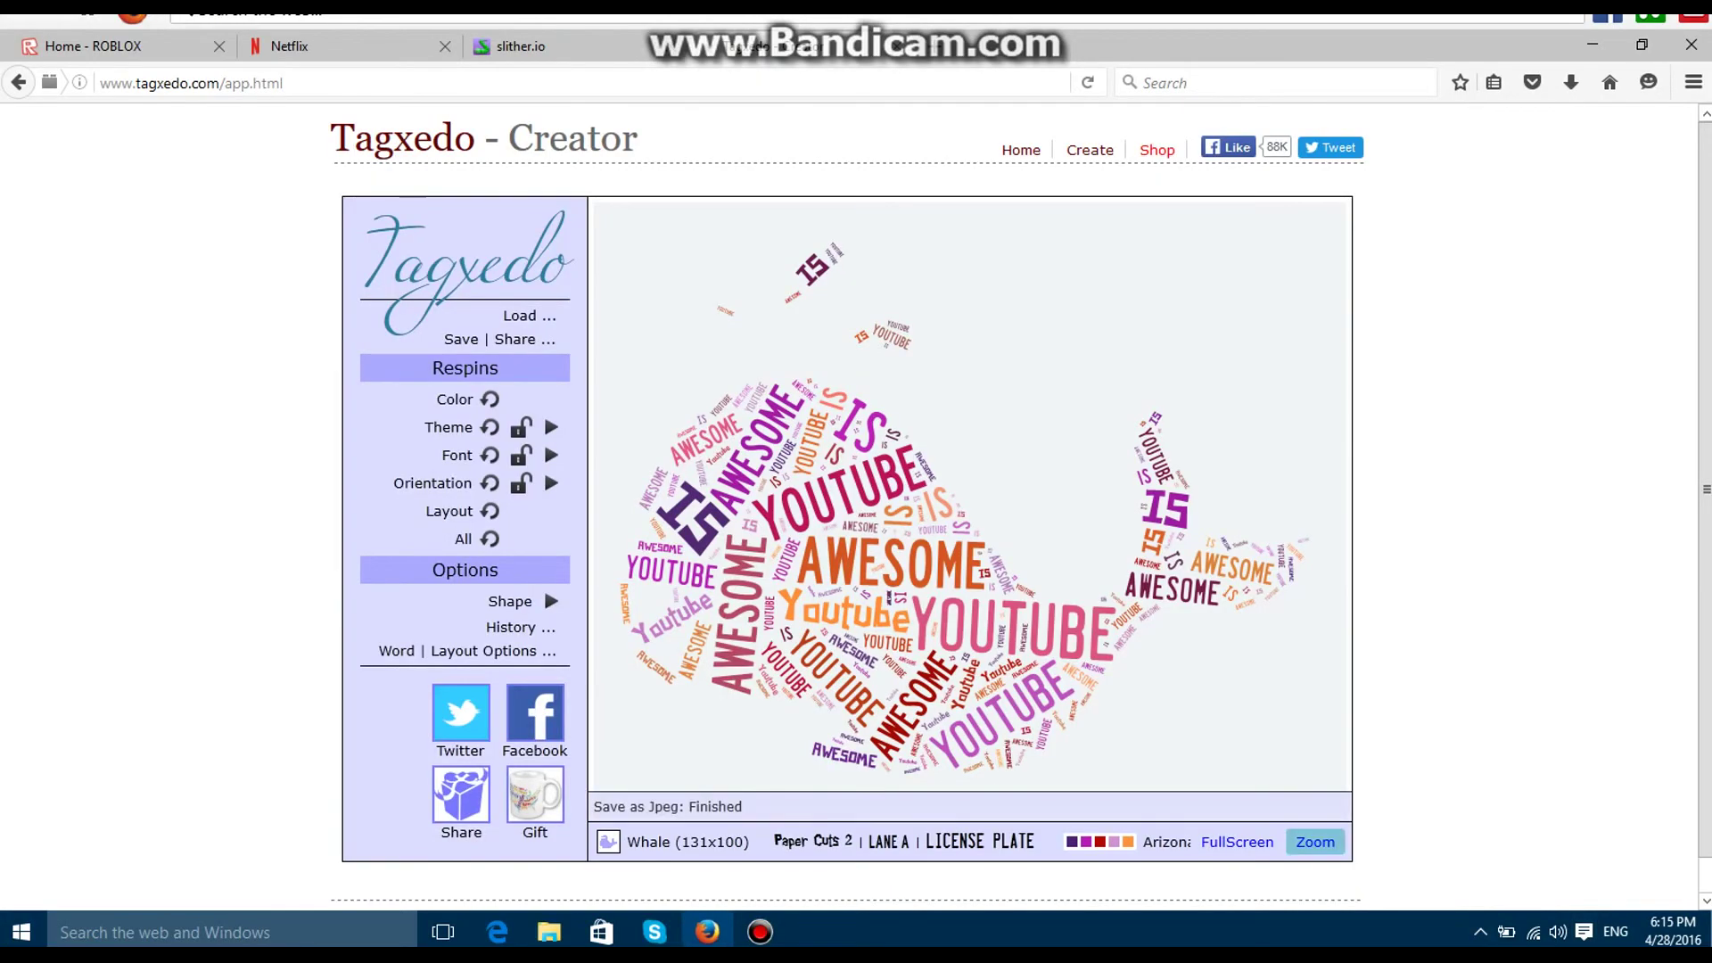
drag(1175, 769, 1244, 769)
scroll(970, 495, down, 5)
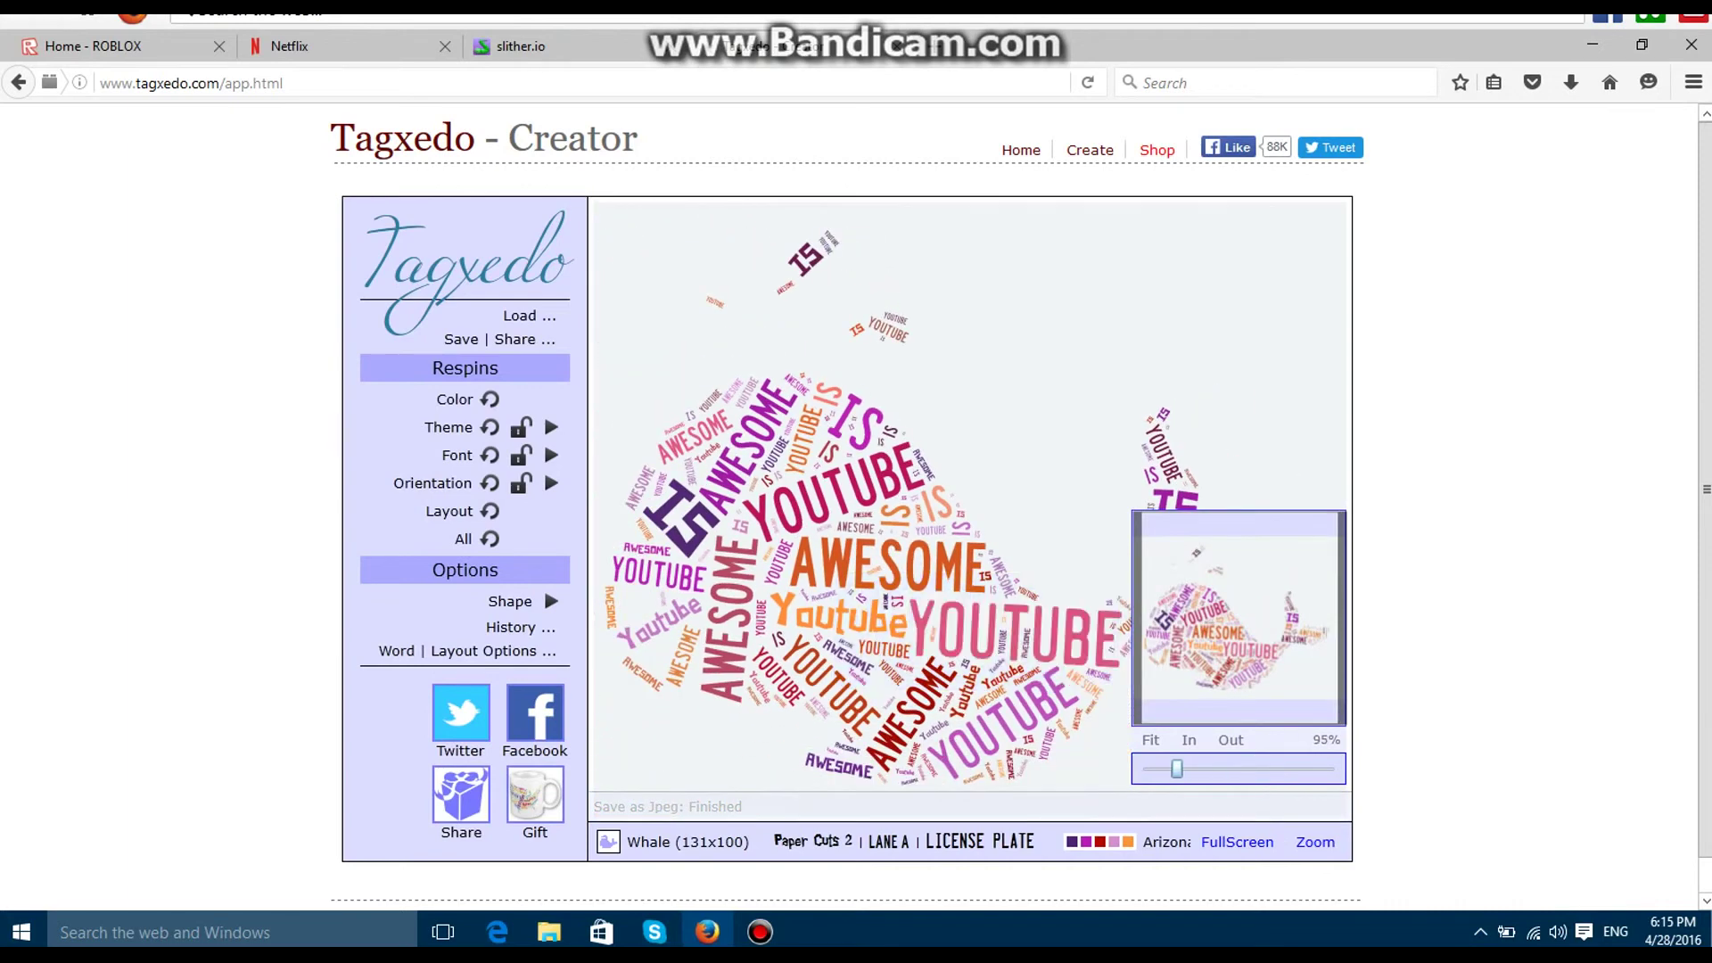
drag(970, 495, 1008, 488)
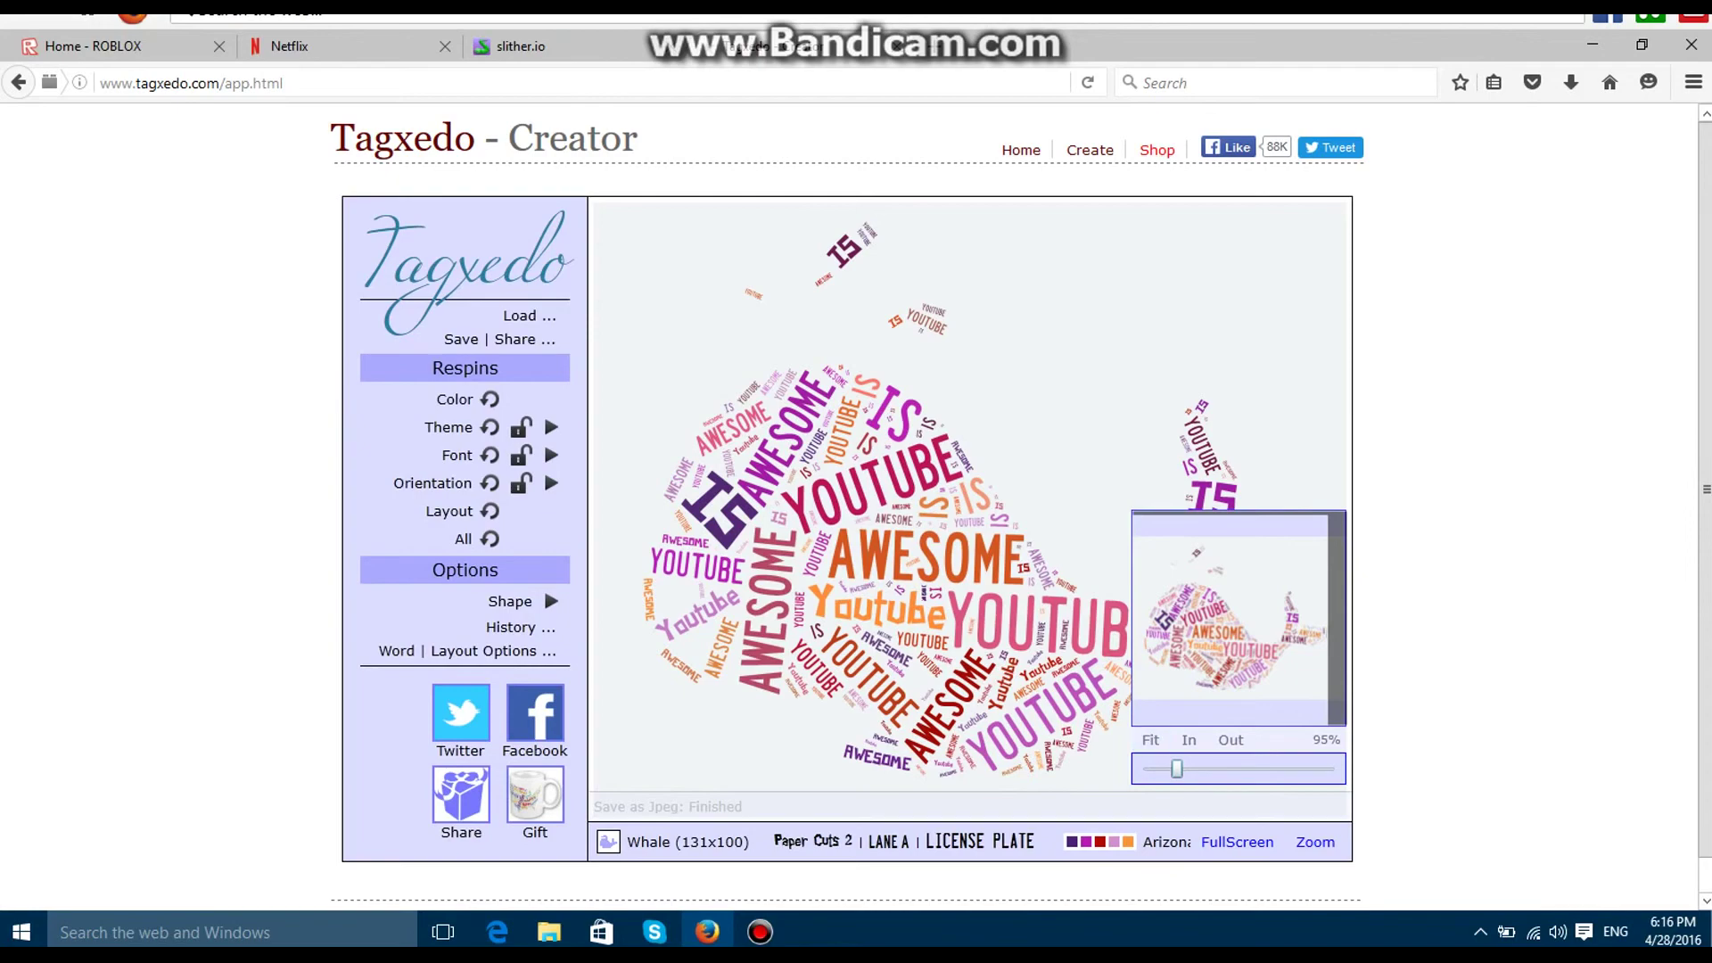
scroll(970, 496, up, 2)
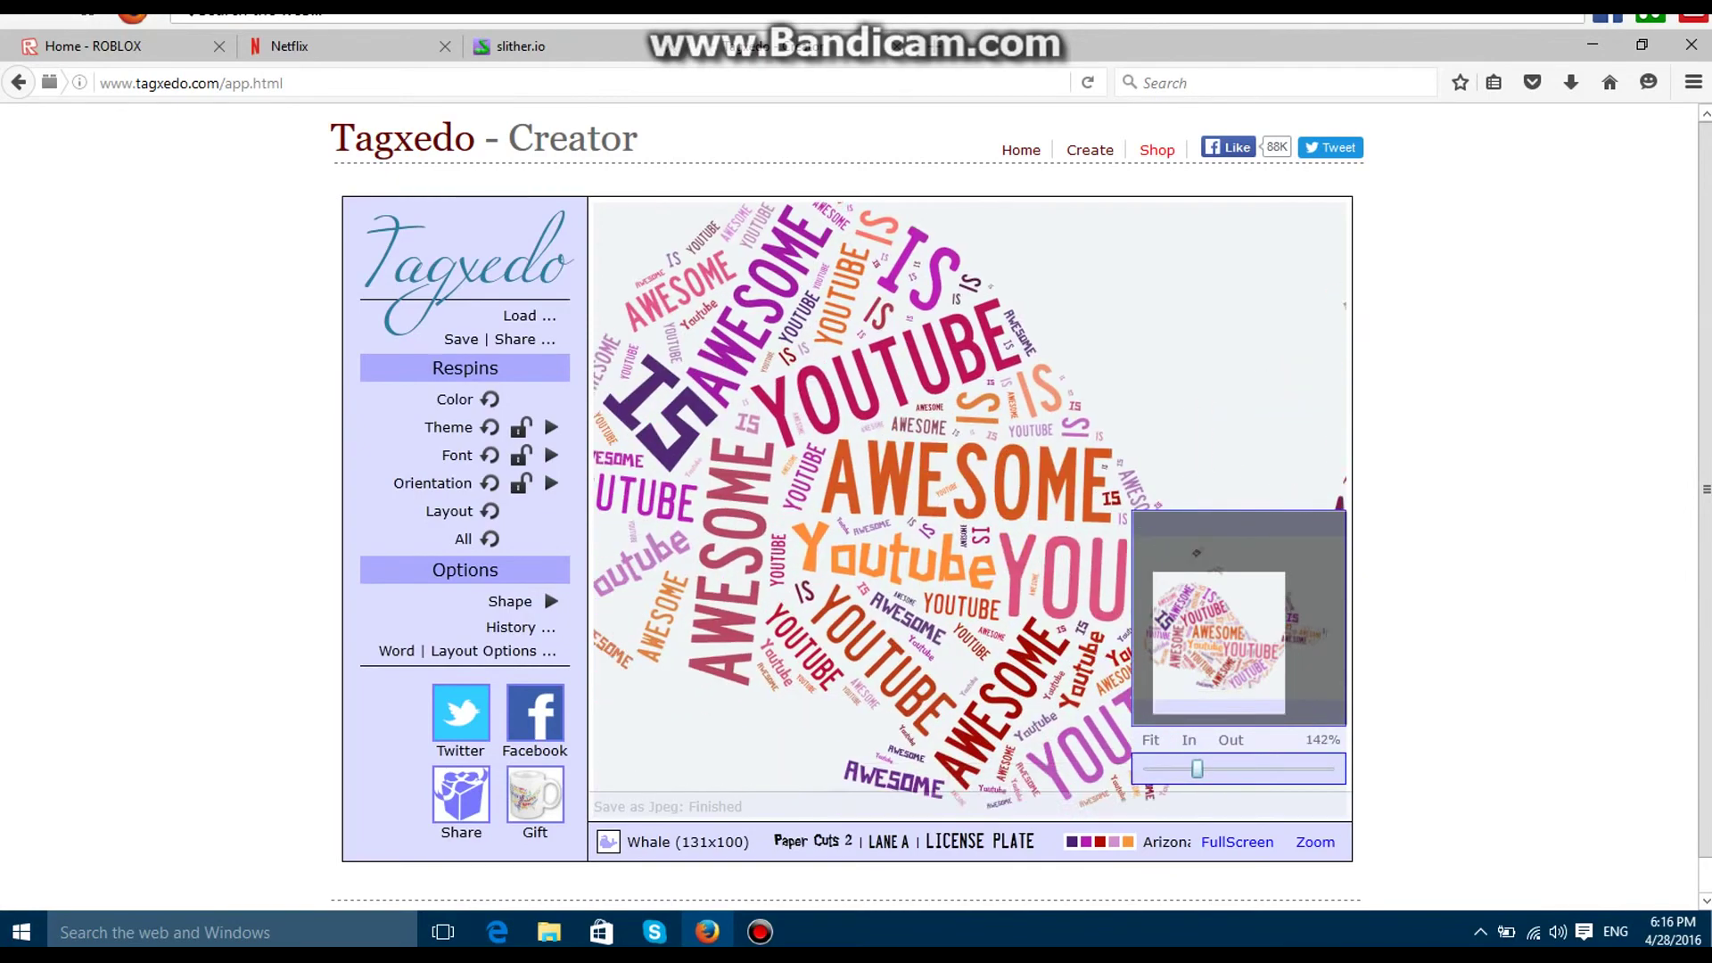